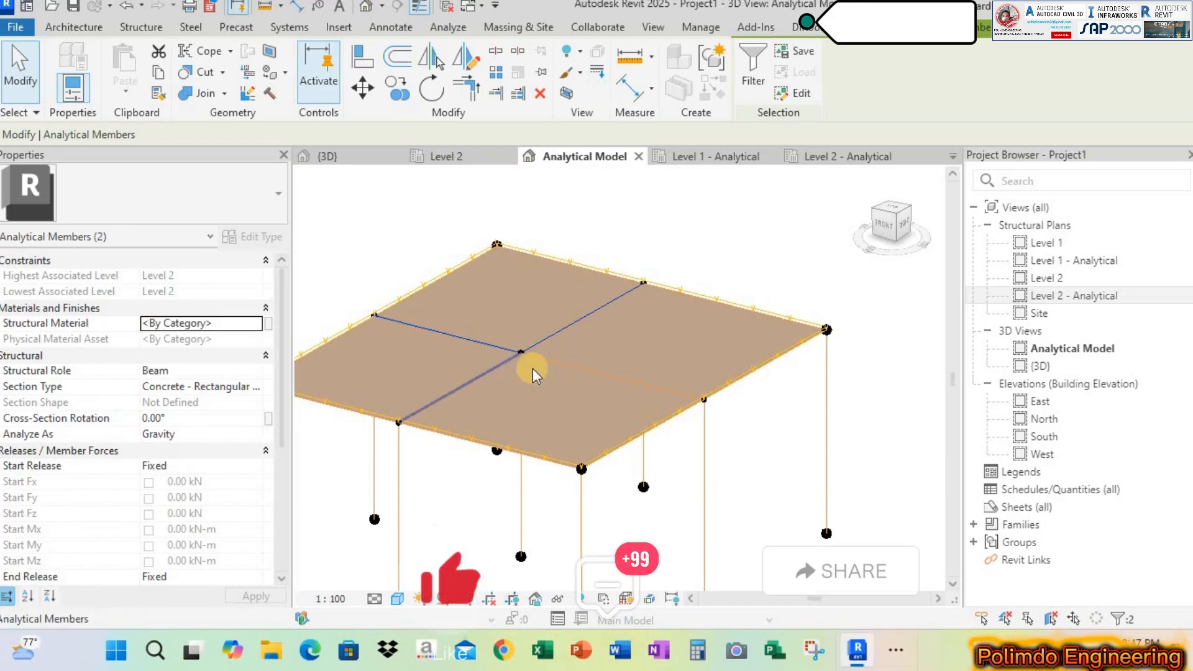
Select the interior beam analytical members to check them, and clear the selection
{"action": "left_click", "coordinate": [547, 360], "text": "ctrl"}
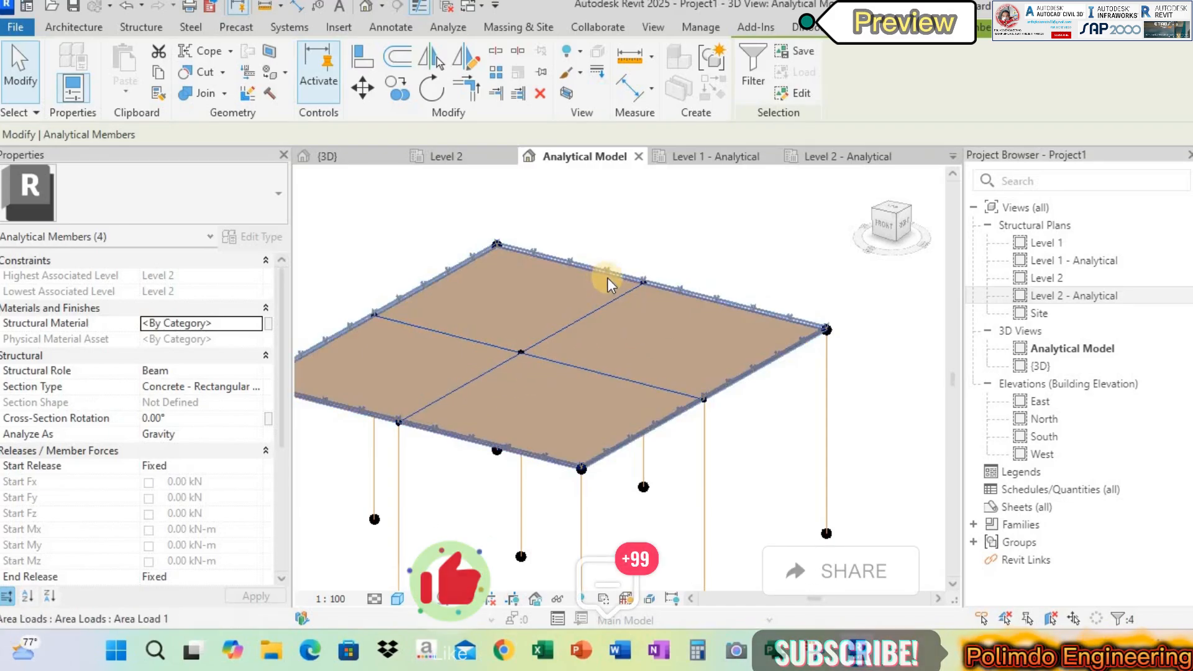
{"action": "left_click", "coordinate": [772, 232]}
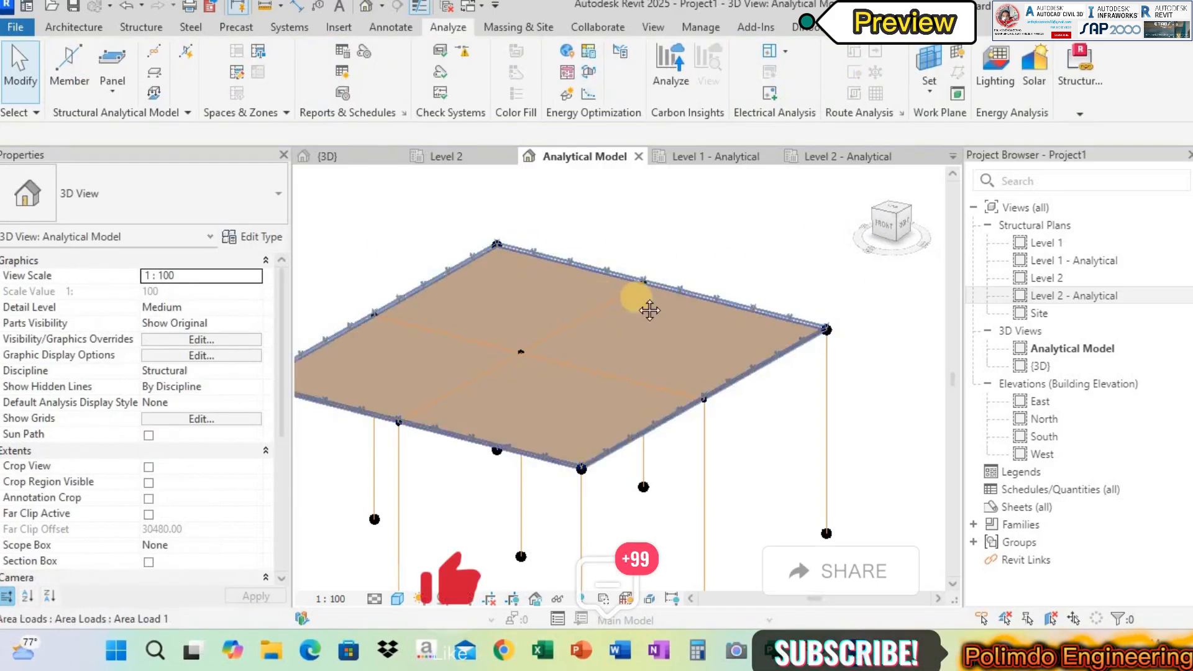
{"action": "middle_click_drag", "start_coordinate": [620, 281], "coordinate": [639, 264]}
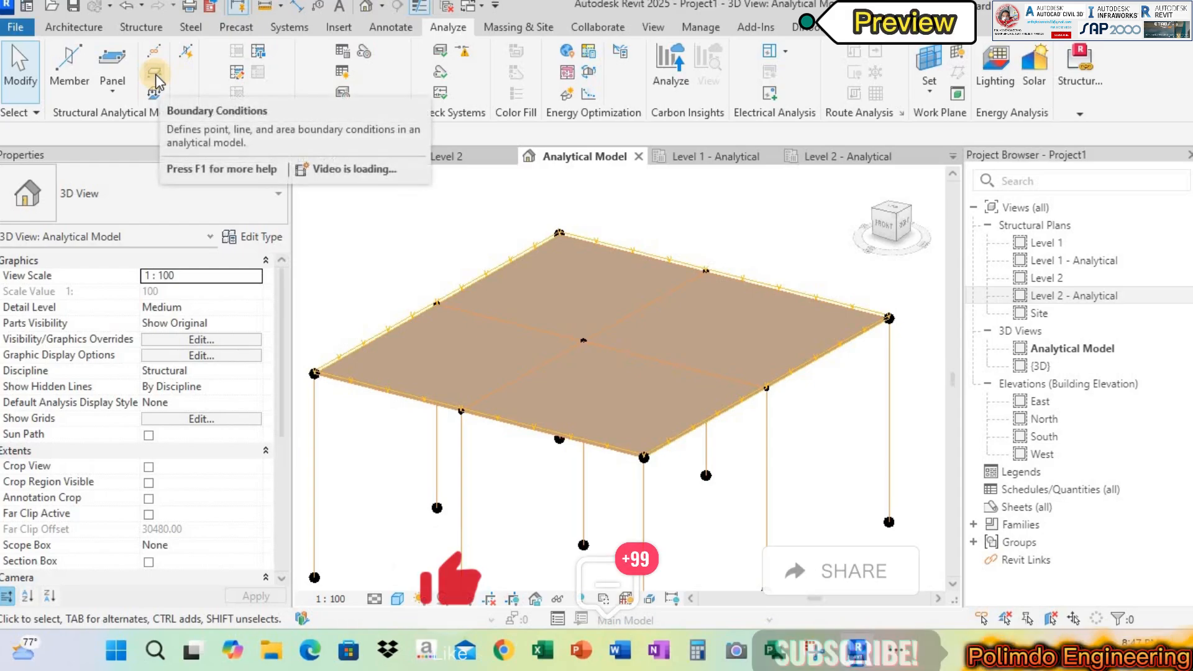
Apply hosted line loads of -1.00 kN/m in load case DL1 to the four perimeter edges and two interior beams
{"action": "left_click", "coordinate": [156, 91]}
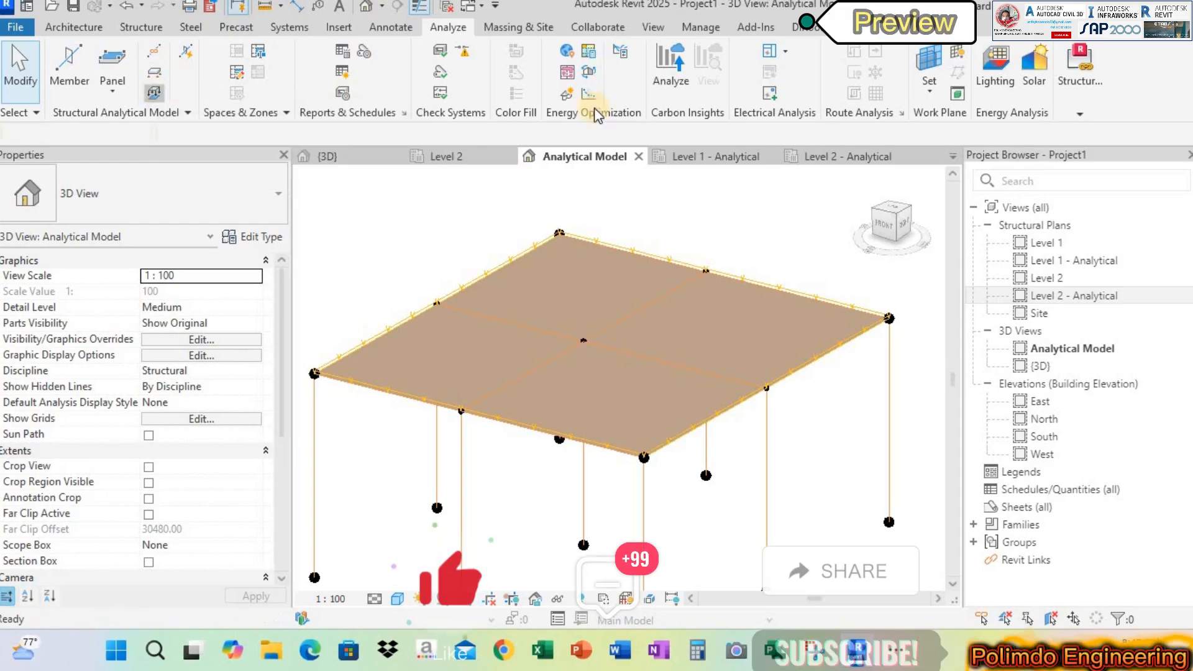
{"action": "left_click", "coordinate": [784, 75]}
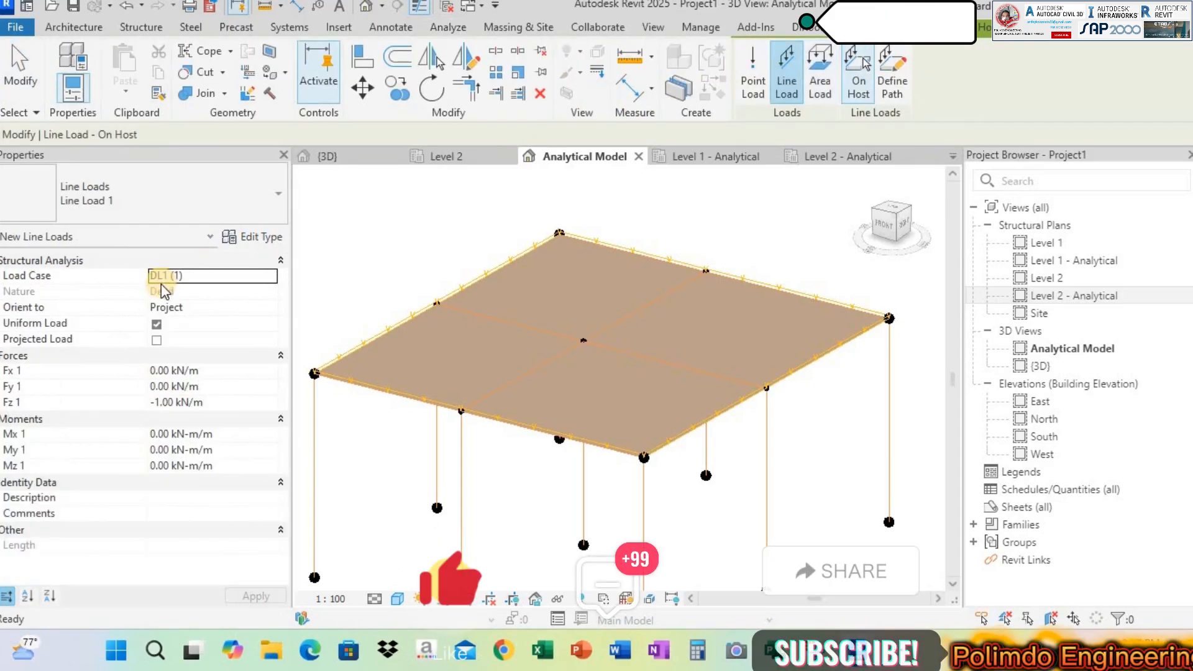
{"action": "left_click", "coordinate": [273, 276]}
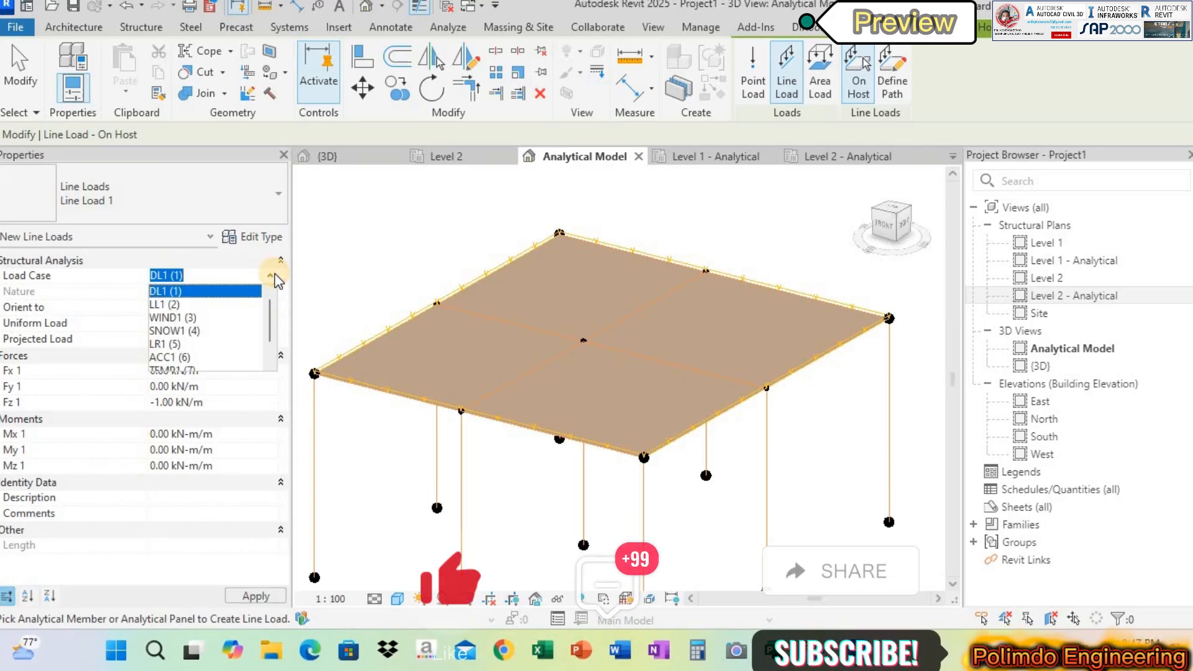
{"action": "left_click", "coordinate": [249, 284]}
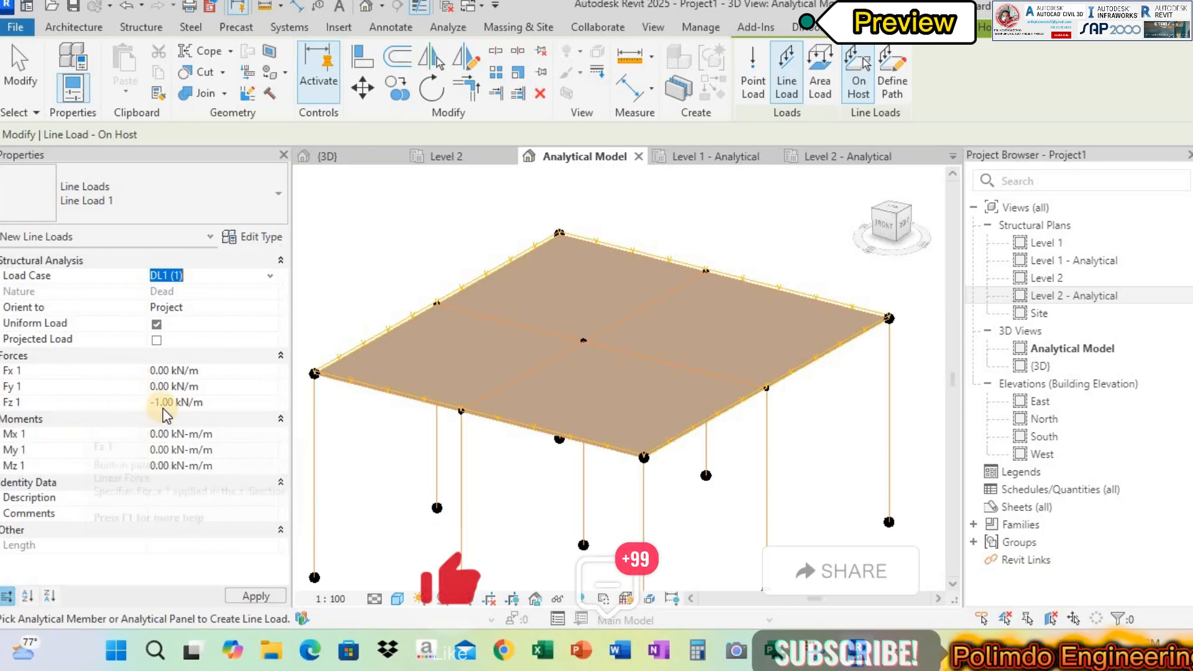
{"action": "left_click", "coordinate": [387, 339]}
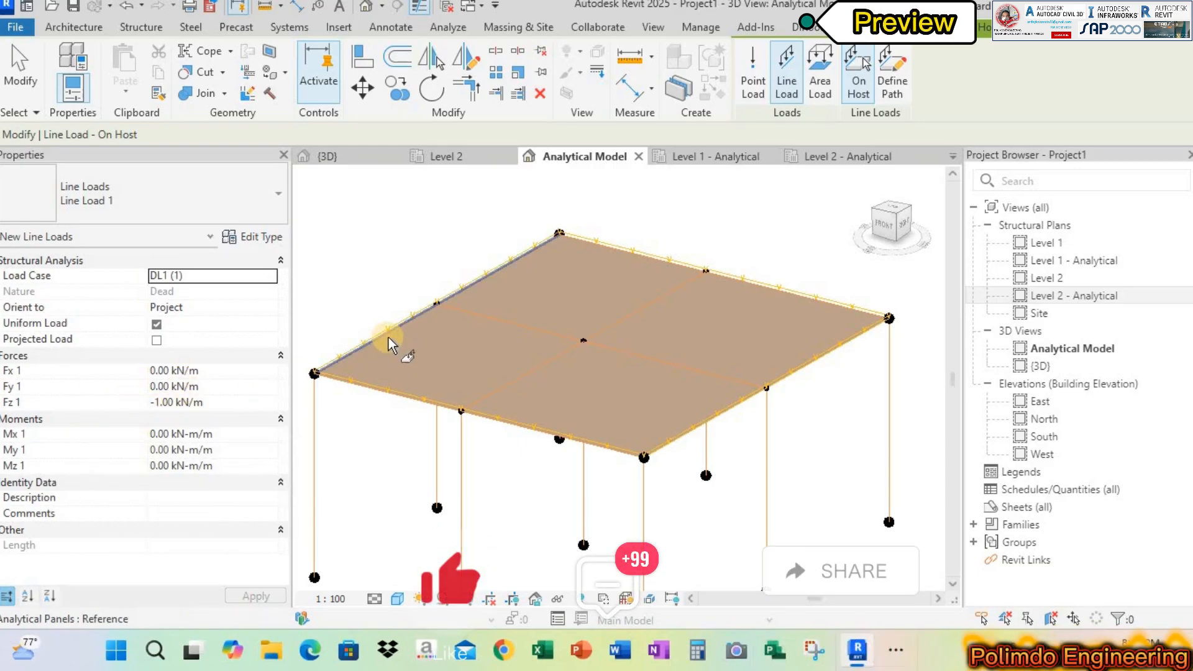
{"action": "left_click", "coordinate": [636, 259]}
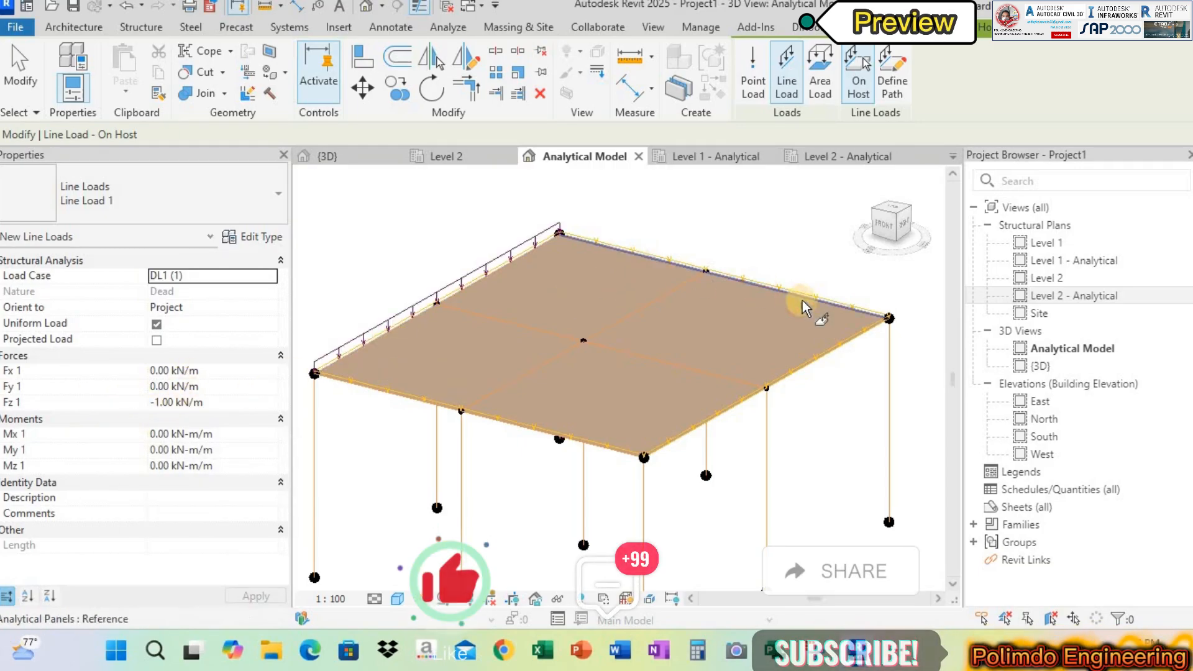
{"action": "left_click", "coordinate": [849, 339]}
{"action": "left_click", "coordinate": [610, 343]}
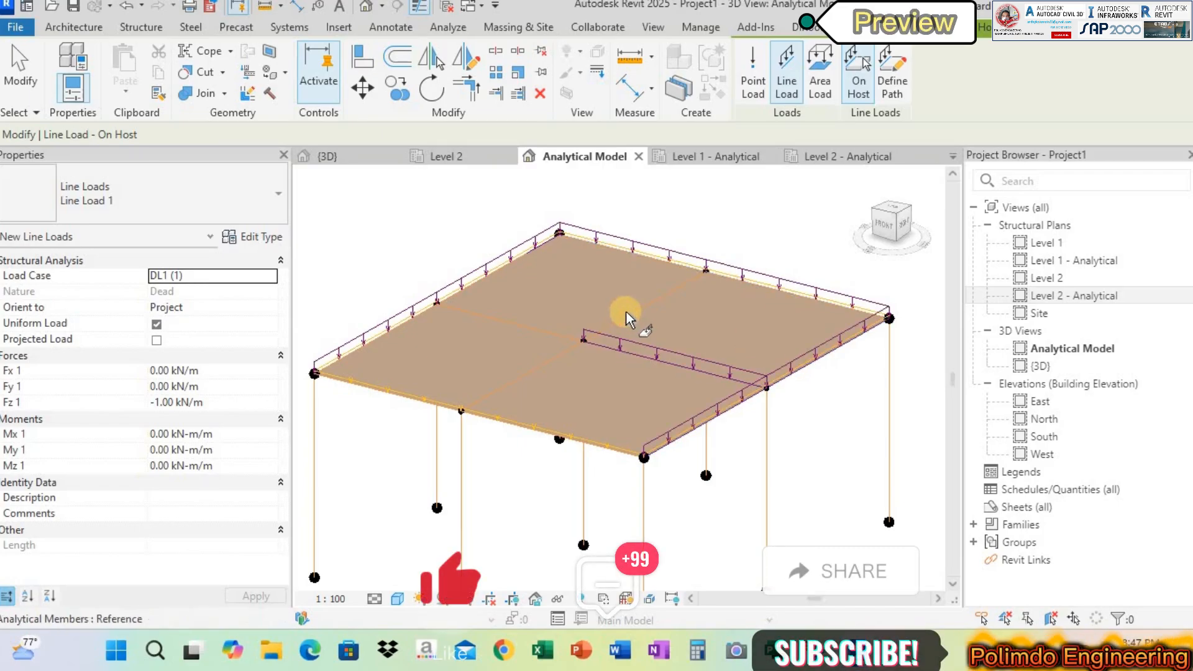
{"action": "left_click", "coordinate": [625, 313]}
{"action": "left_click", "coordinate": [517, 429]}
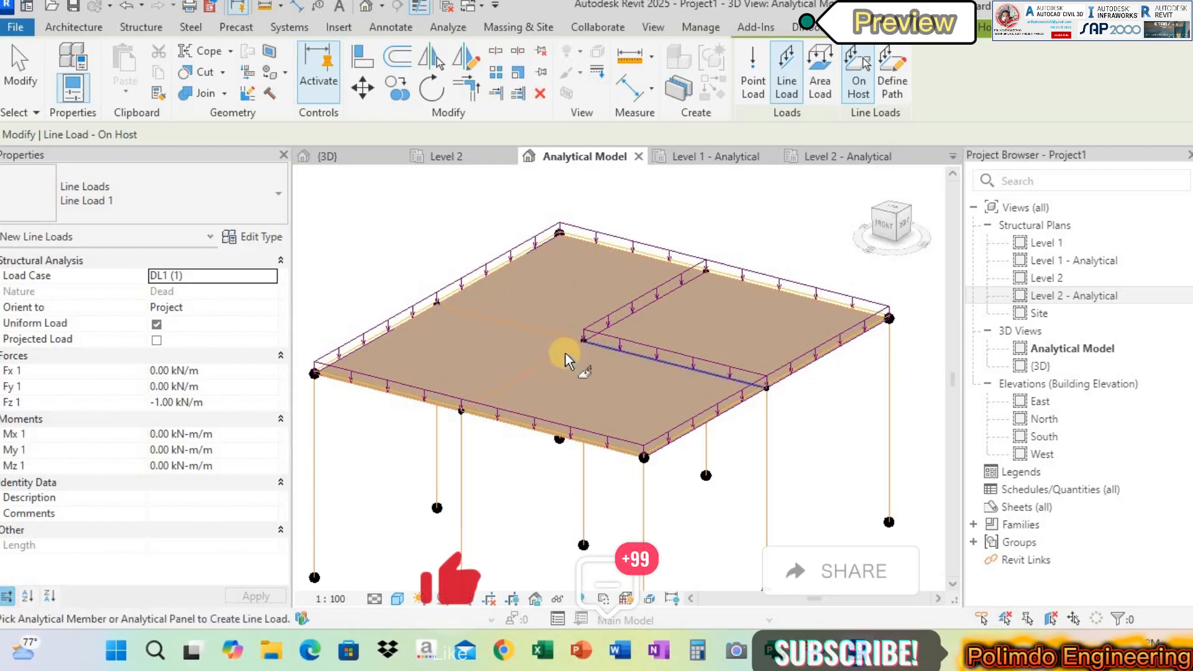
{"action": "scroll", "coordinate": [565, 353], "scroll_direction": "up", "scroll_amount": 1}
{"action": "left_click", "coordinate": [20, 72]}
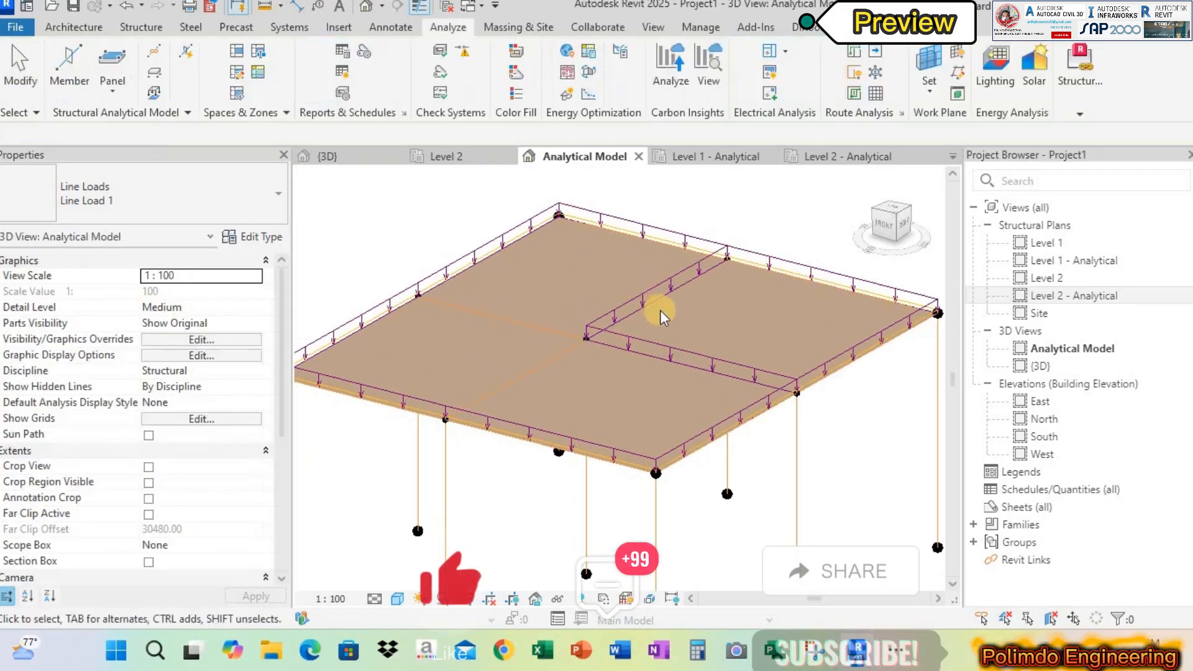
Send the analytical model to Robot Structural Analysis with the Send model and Direct integration options
{"action": "scroll", "coordinate": [660, 310], "scroll_direction": "down", "scroll_amount": 2}
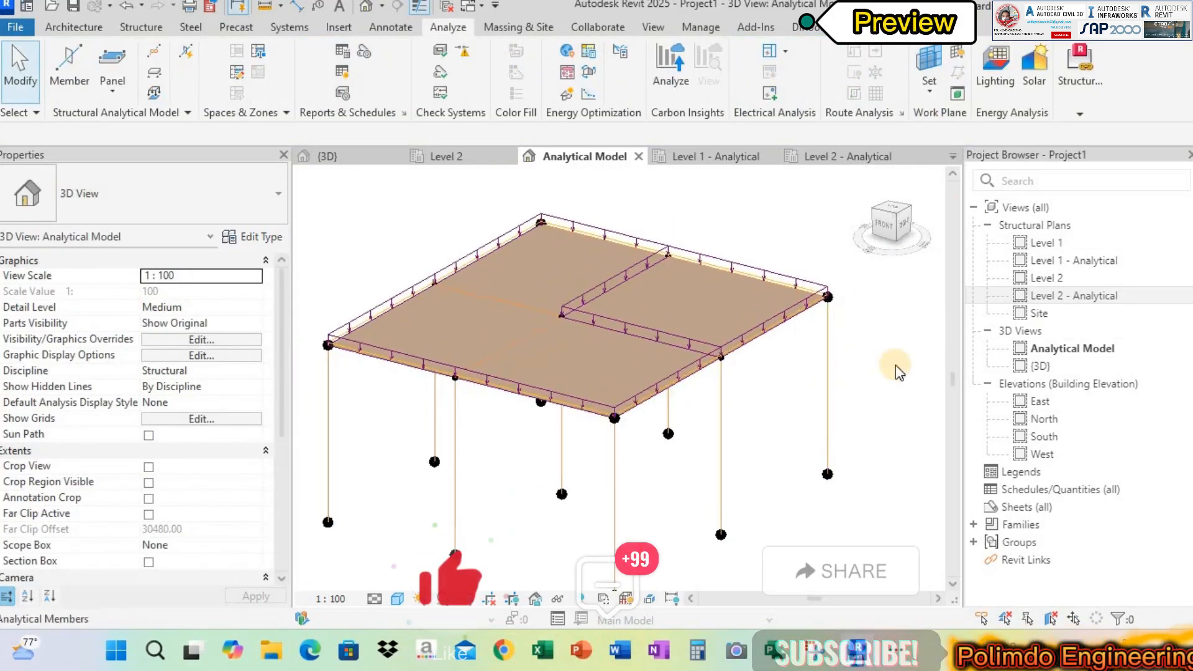
{"action": "scroll", "coordinate": [613, 318], "scroll_direction": "up", "scroll_amount": 1}
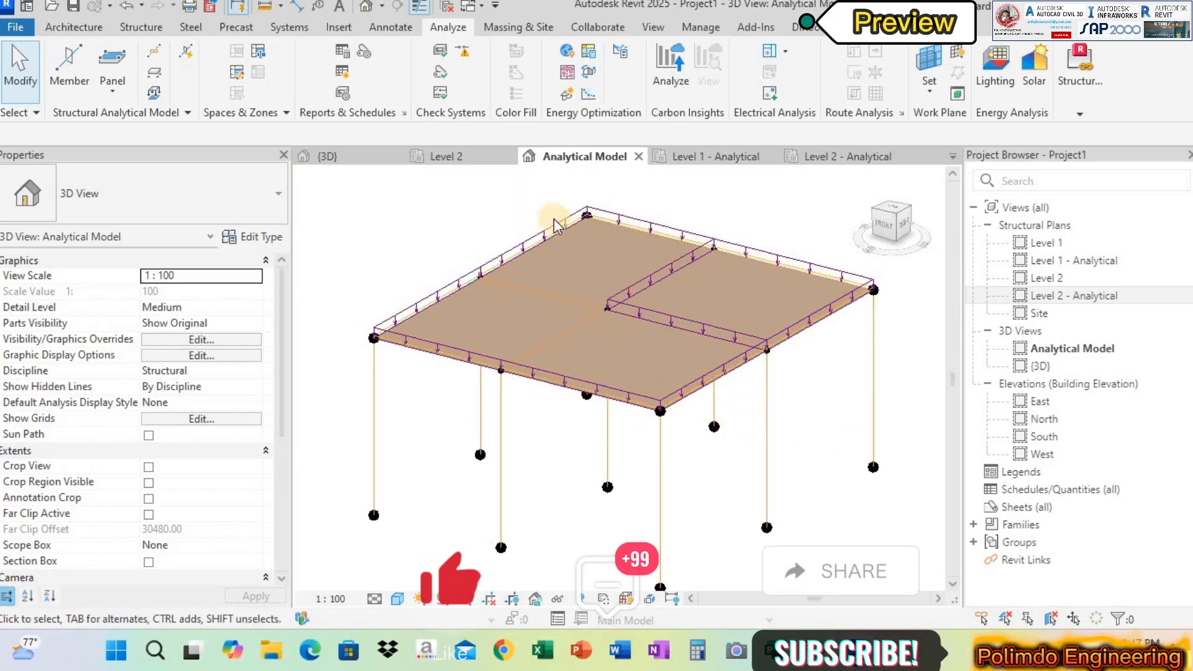
{"action": "middle_click_drag", "start_coordinate": [690, 309], "coordinate": [814, 373], "text": "shift"}
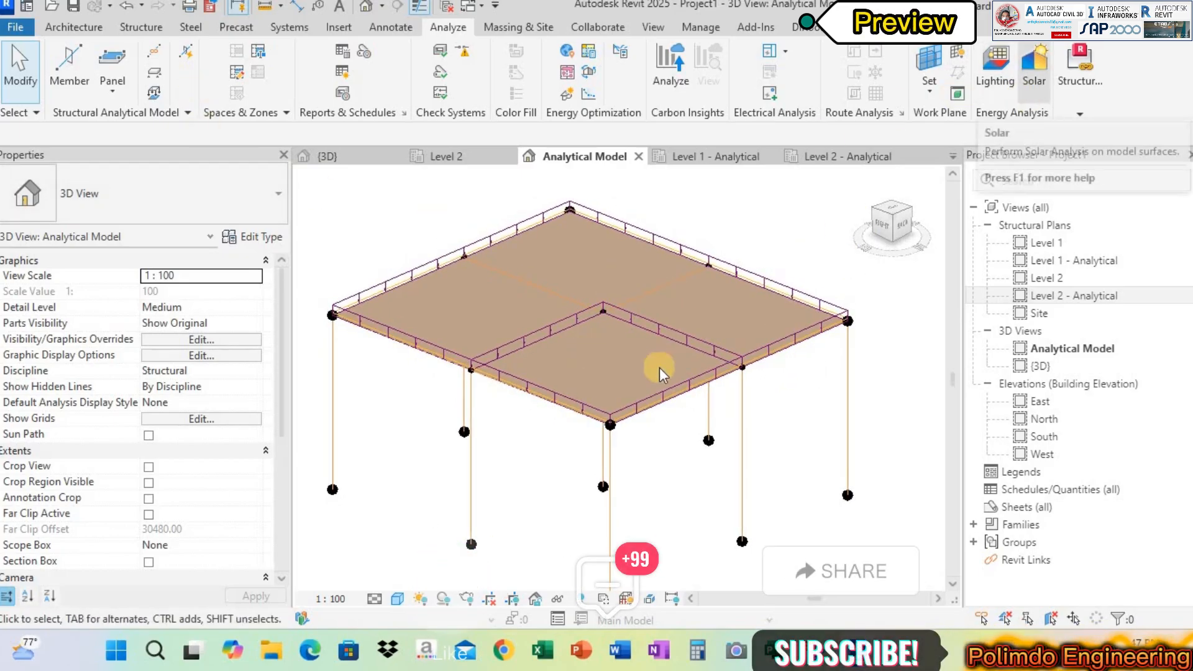
{"action": "left_click", "coordinate": [1066, 91]}
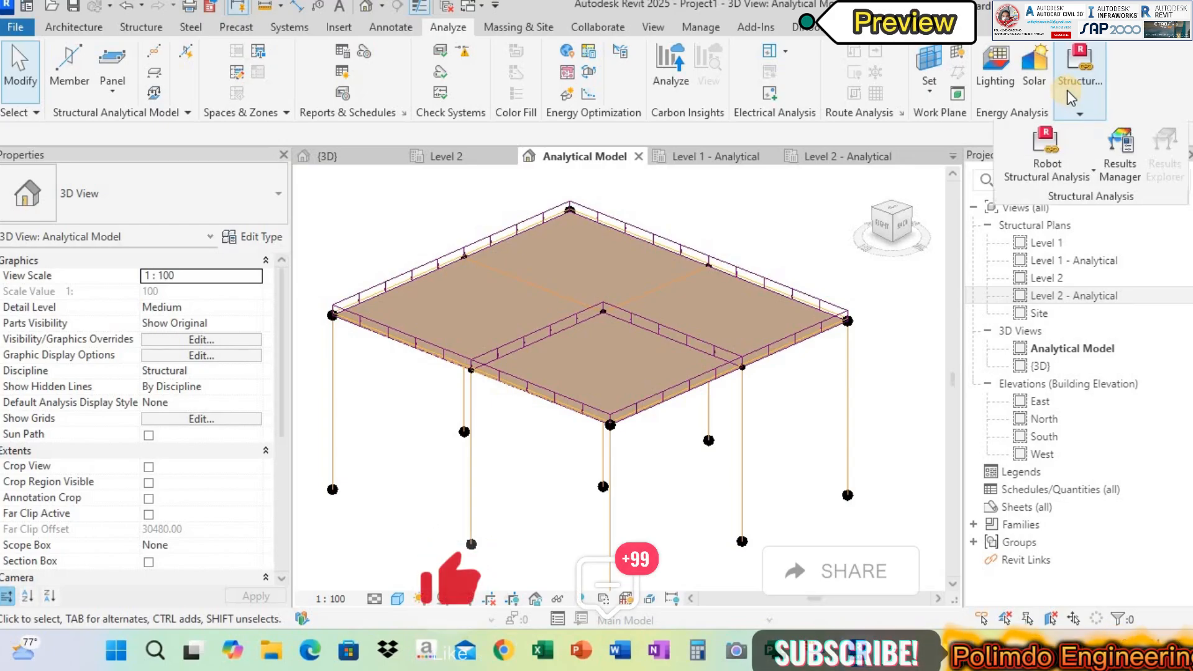
{"action": "left_click", "coordinate": [1054, 158]}
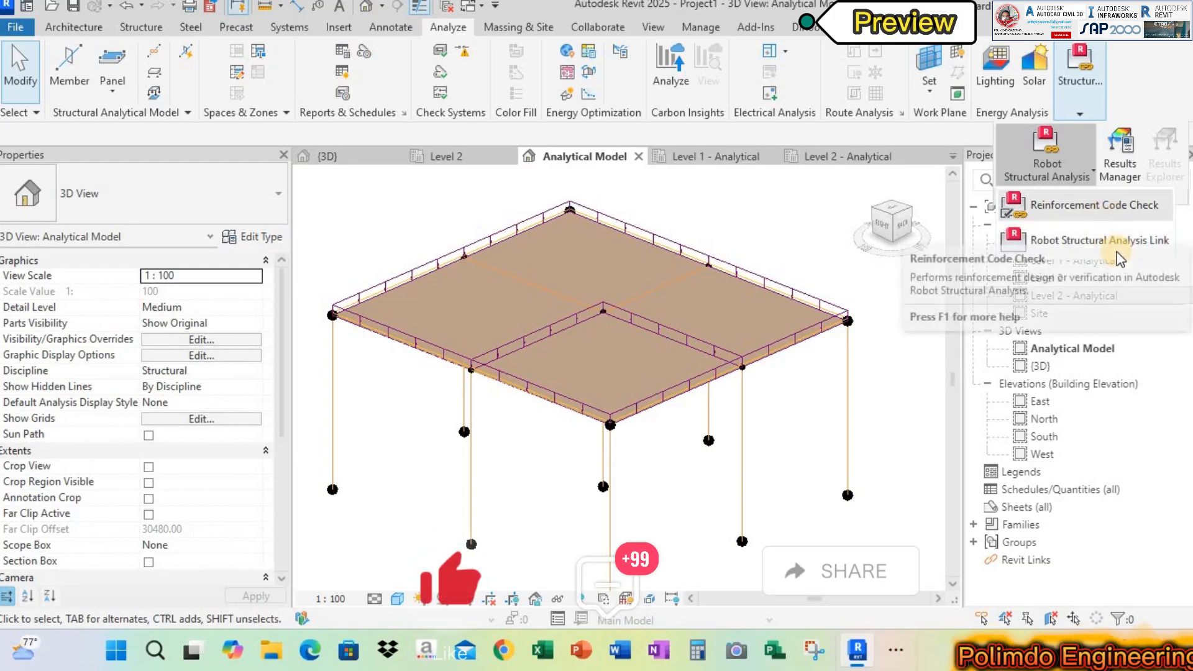
{"action": "left_click", "coordinate": [1120, 244]}
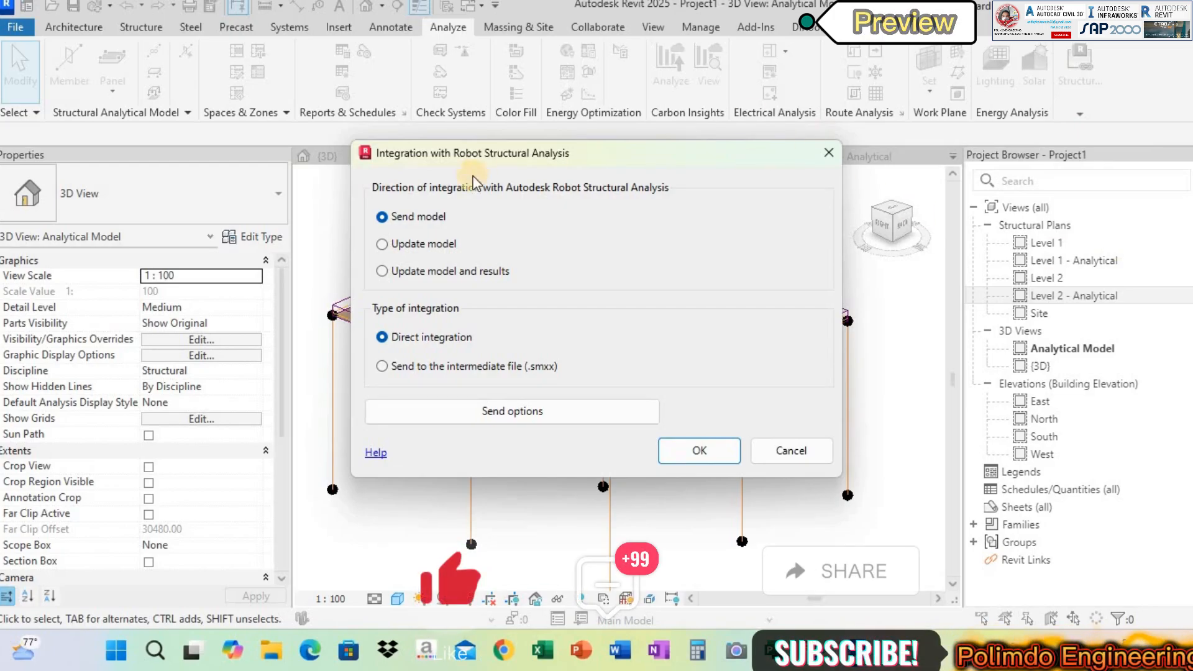
{"action": "left_click_drag", "start_coordinate": [514, 154], "coordinate": [163, 53]}
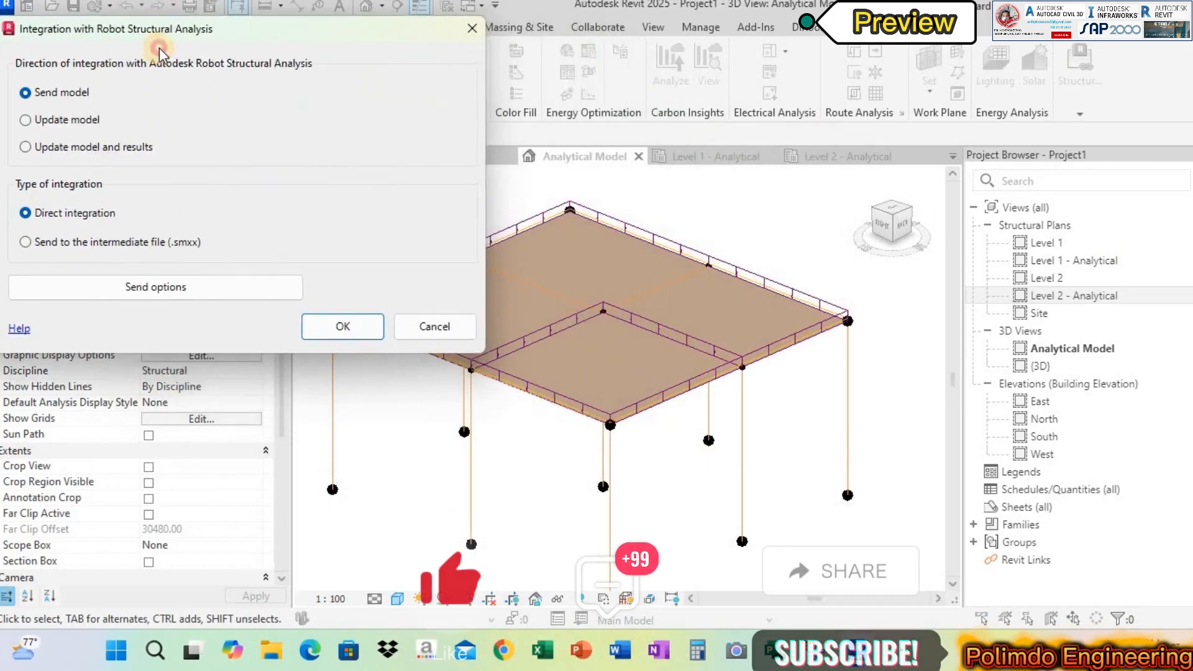
{"action": "left_click_drag", "start_coordinate": [767, 27], "coordinate": [814, 39]}
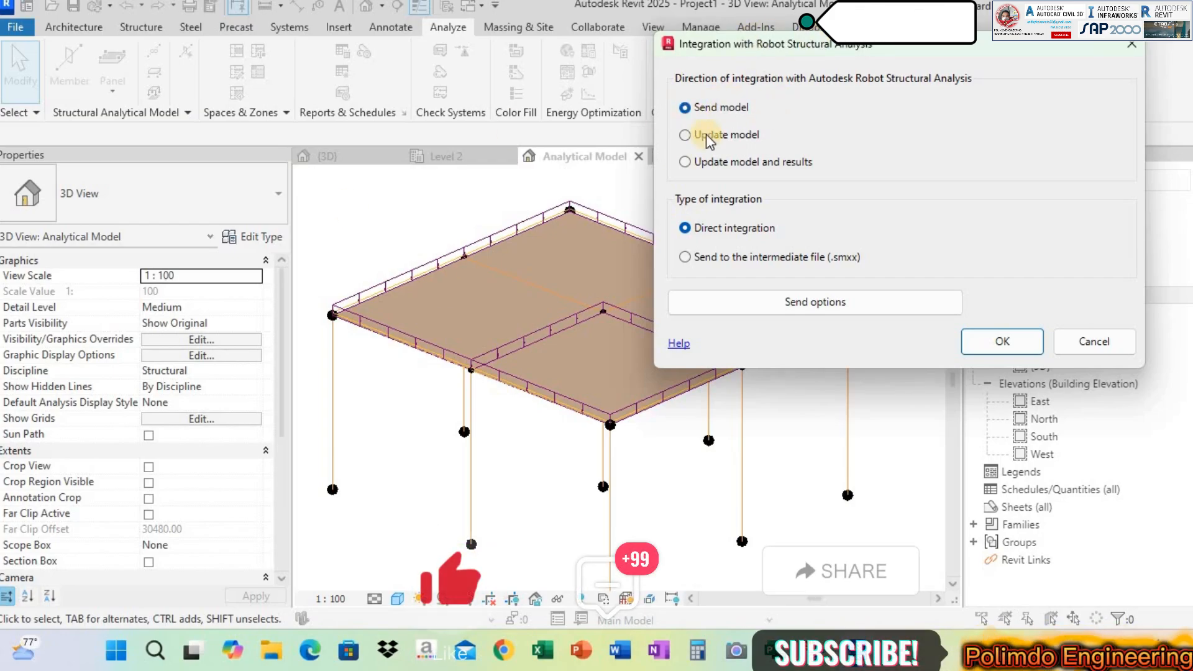
{"action": "left_click", "coordinate": [1002, 342]}
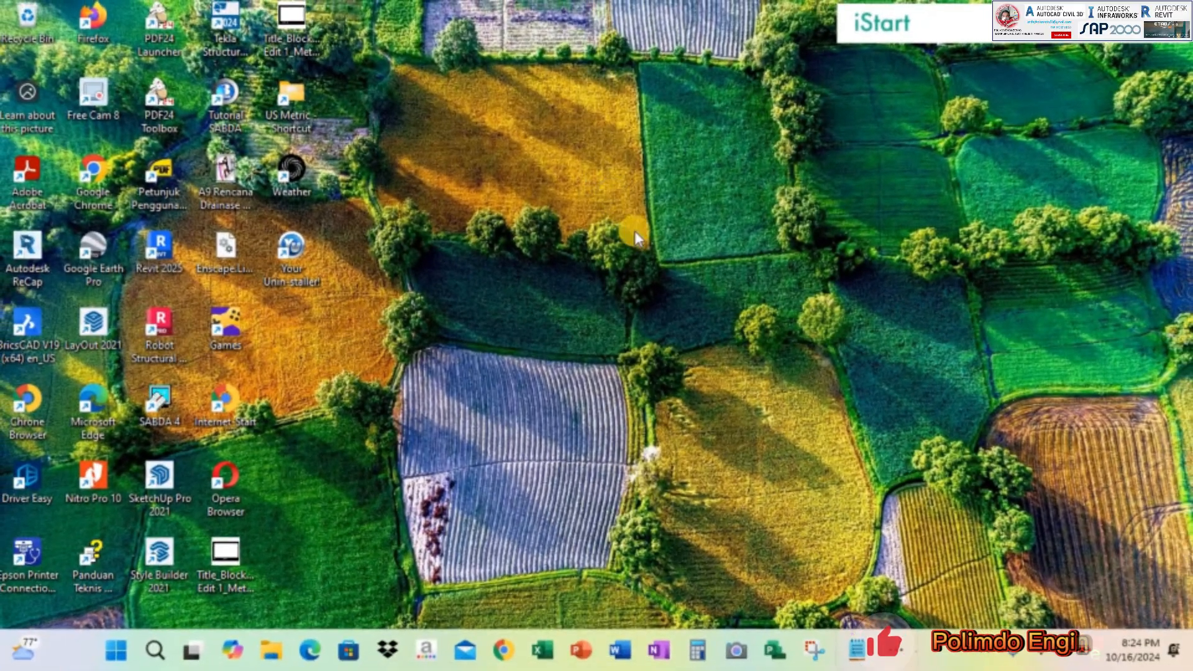
{"action": "right_click", "coordinate": [596, 181]}
{"action": "left_click", "coordinate": [641, 247]}
{"action": "right_click", "coordinate": [577, 164]}
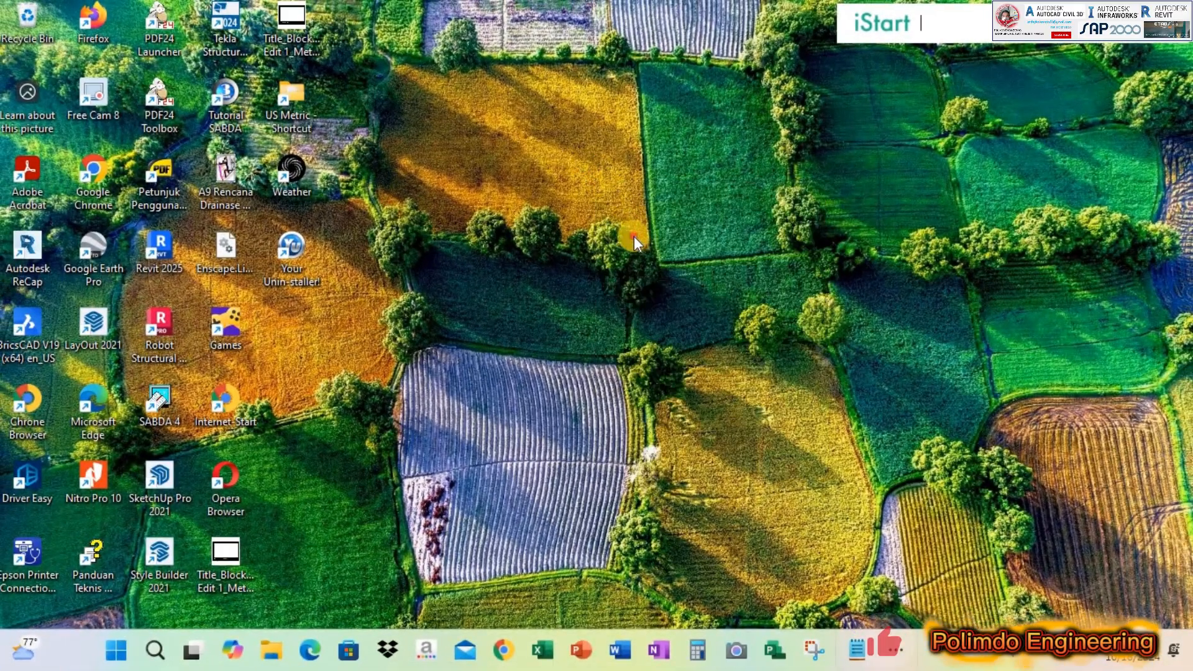
{"action": "left_click", "coordinate": [640, 236]}
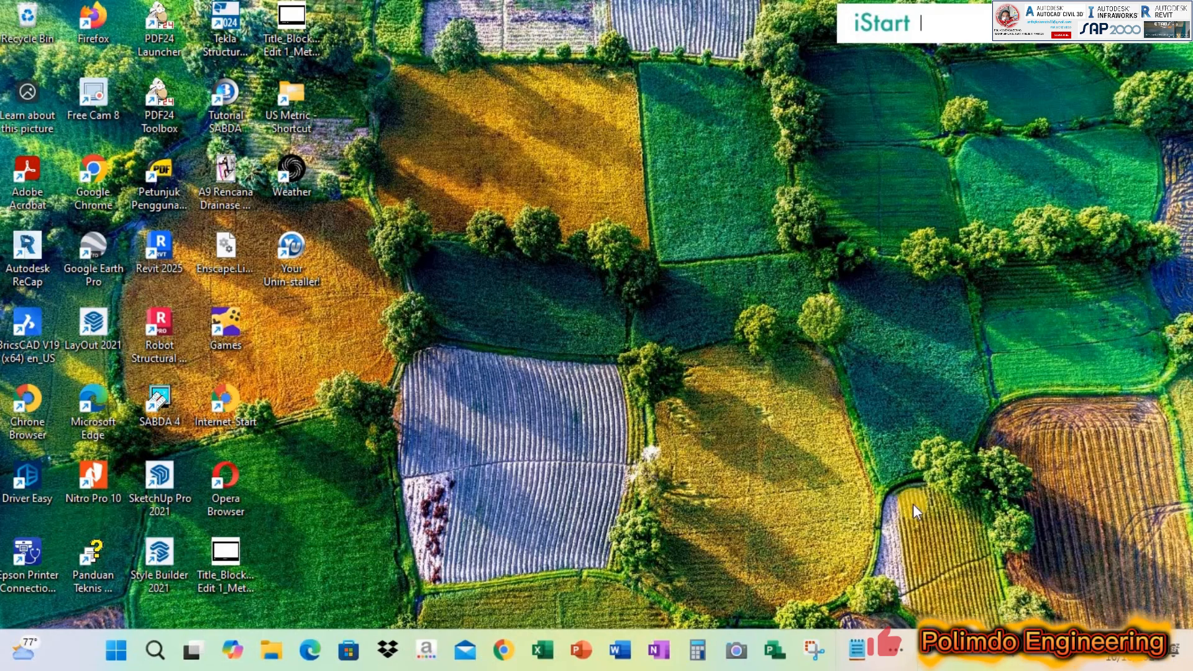
Bring up the Revit home screen, and examine the frame dimensions, member sizes and material data in Portal Sederhana.pdf in Nitro Pro
{"action": "left_click", "coordinate": [908, 659]}
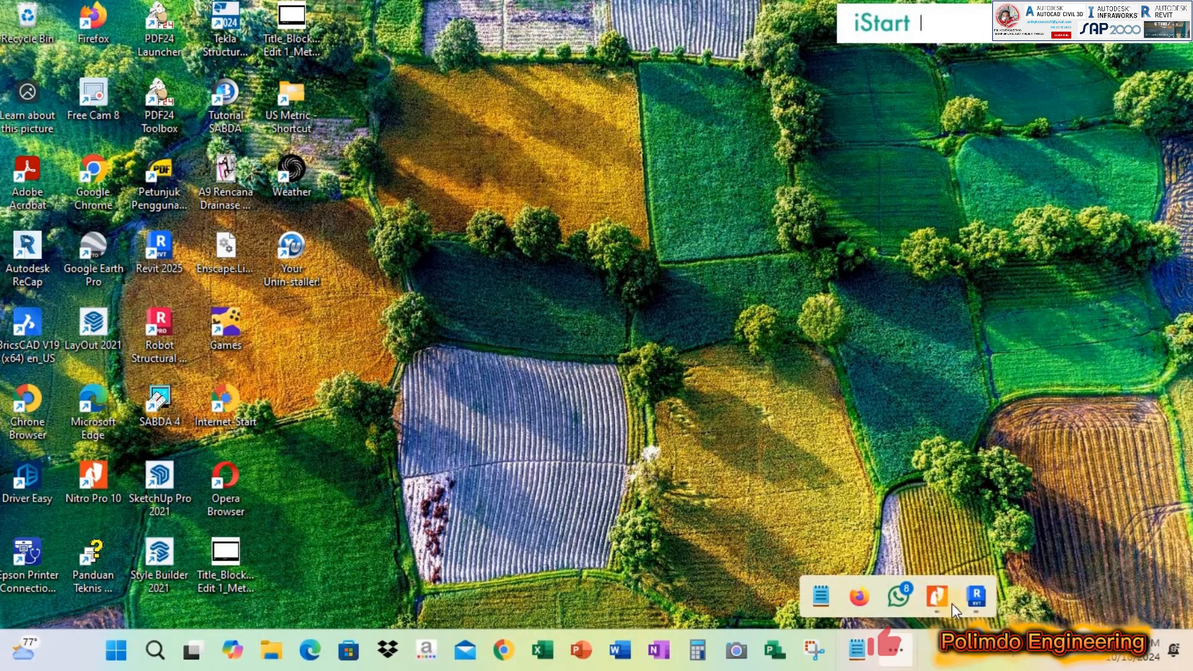
{"action": "left_click", "coordinate": [977, 596]}
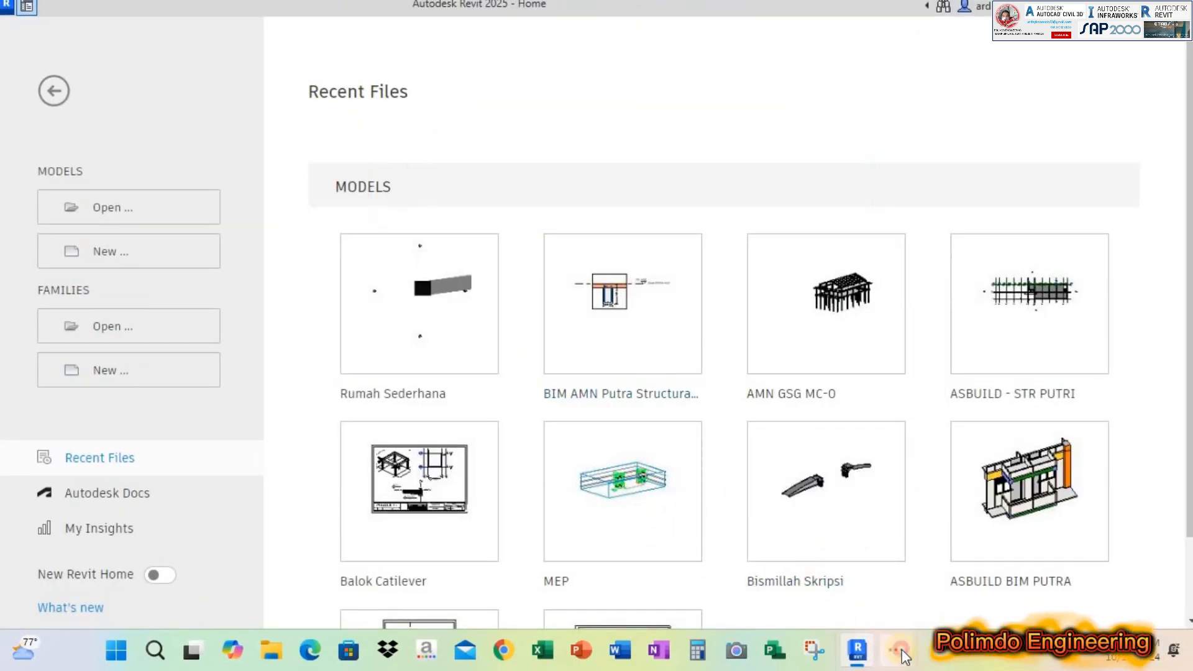
{"action": "left_click", "coordinate": [904, 650]}
{"action": "left_click", "coordinate": [935, 596]}
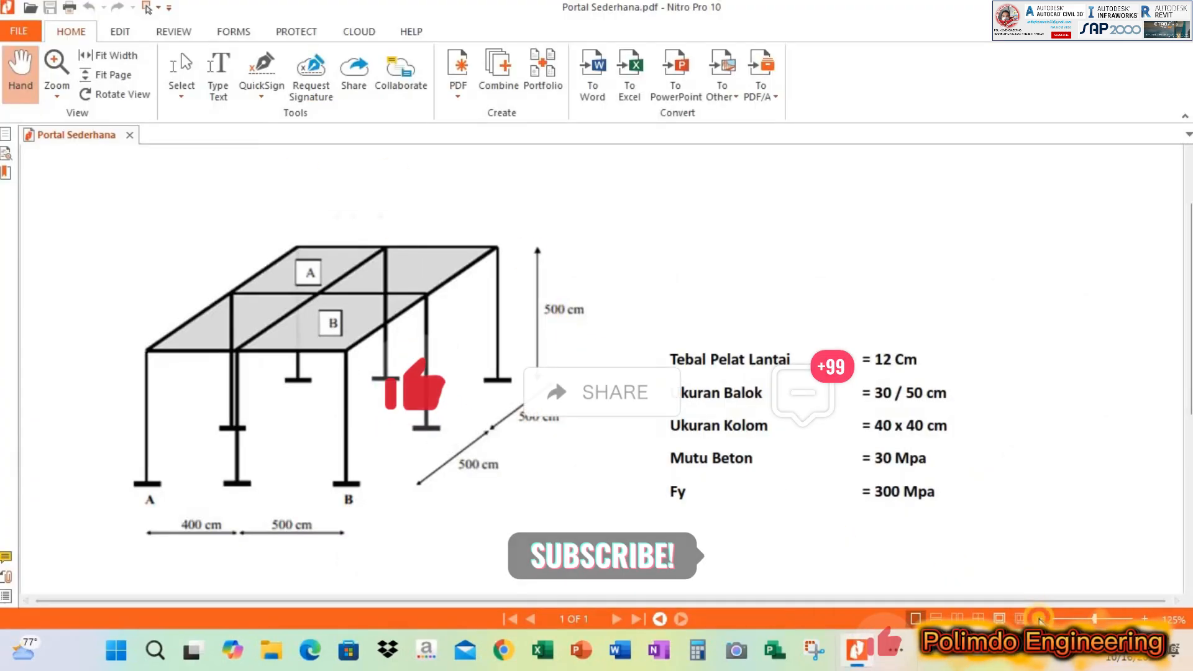
{"action": "scroll", "coordinate": [577, 330], "scroll_direction": "down", "scroll_amount": 2, "text": "ctrl"}
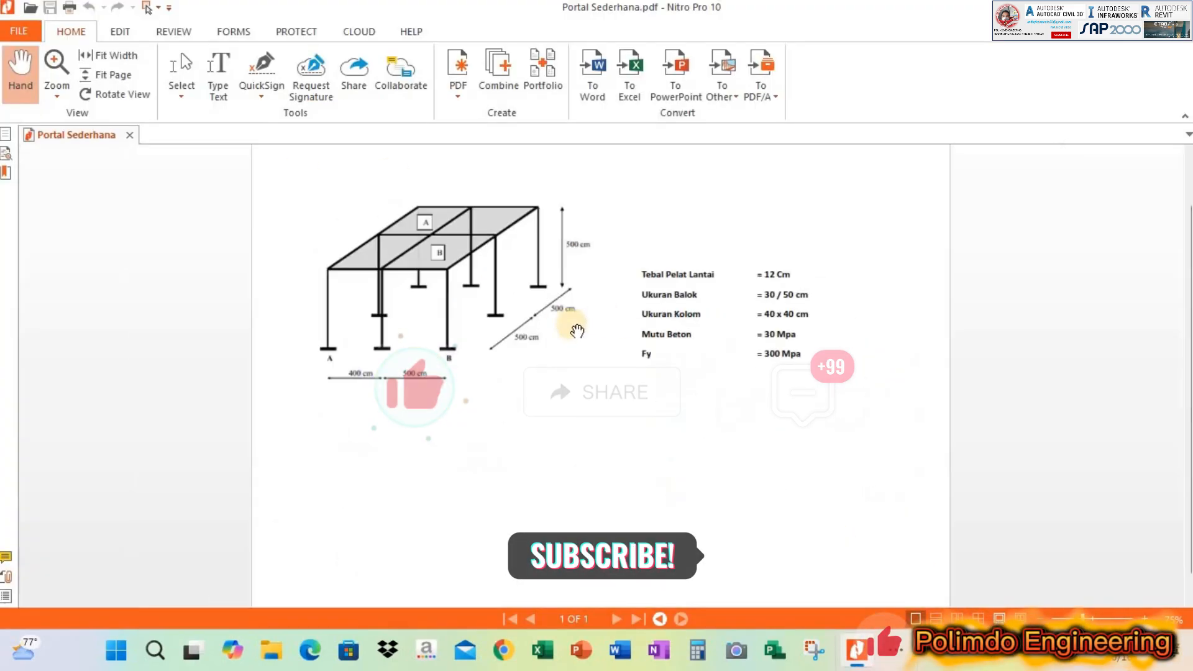
{"action": "left_click", "coordinate": [1146, 619]}
{"action": "left_click", "coordinate": [1146, 619]}
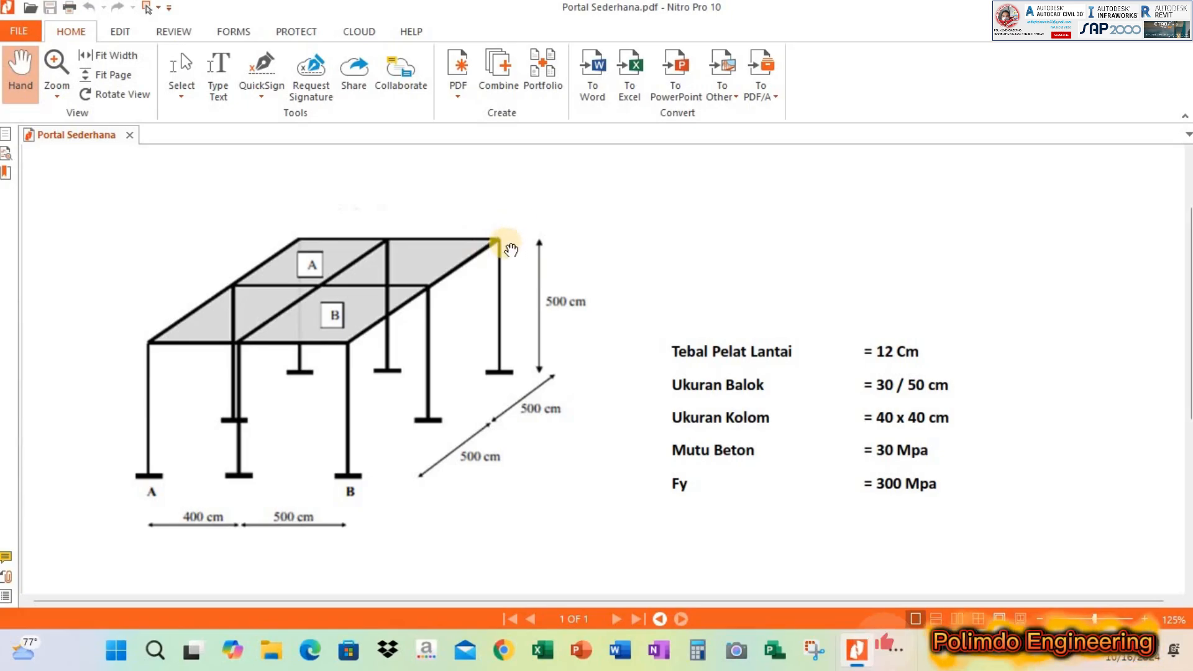
{"action": "scroll", "coordinate": [727, 274], "scroll_direction": "down", "scroll_amount": 1}
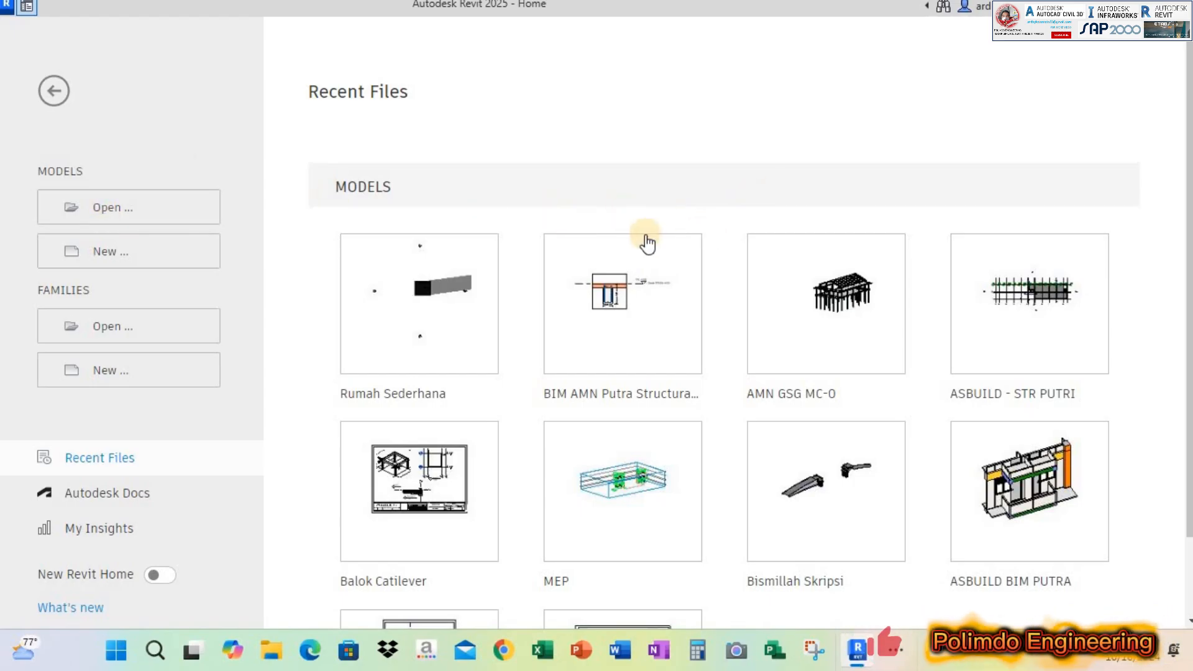
Create a new project from the Structural Analysis-DefaultMetric.rte template in the English templates folder
{"action": "left_click", "coordinate": [148, 255]}
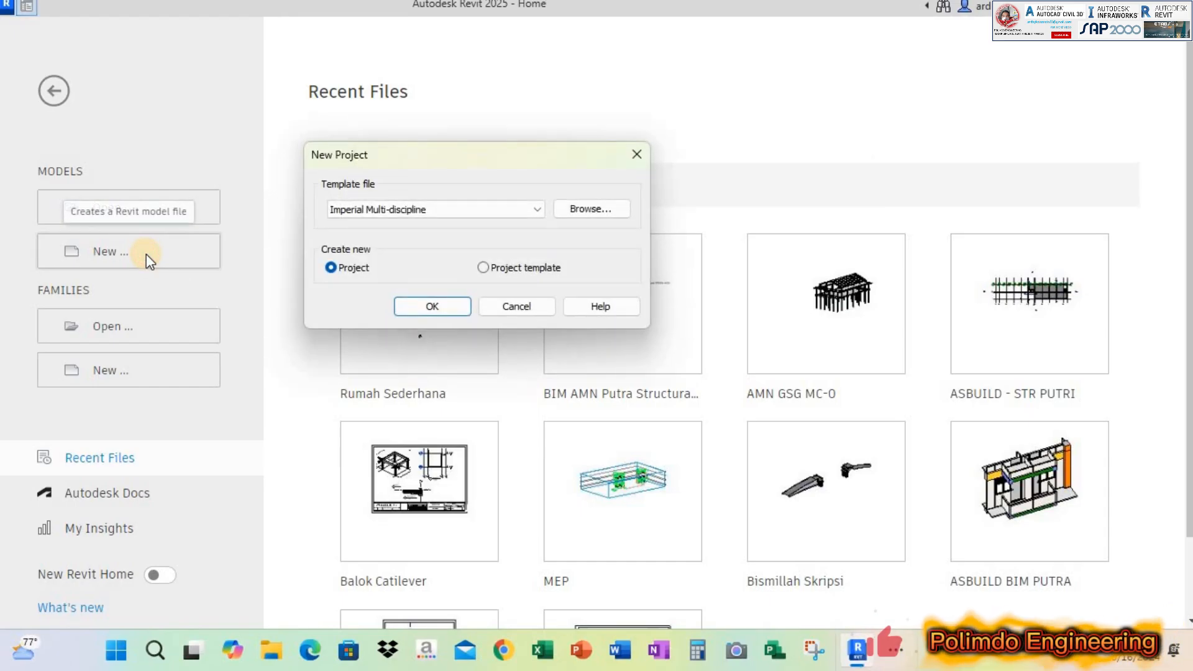
{"action": "left_click", "coordinate": [614, 212]}
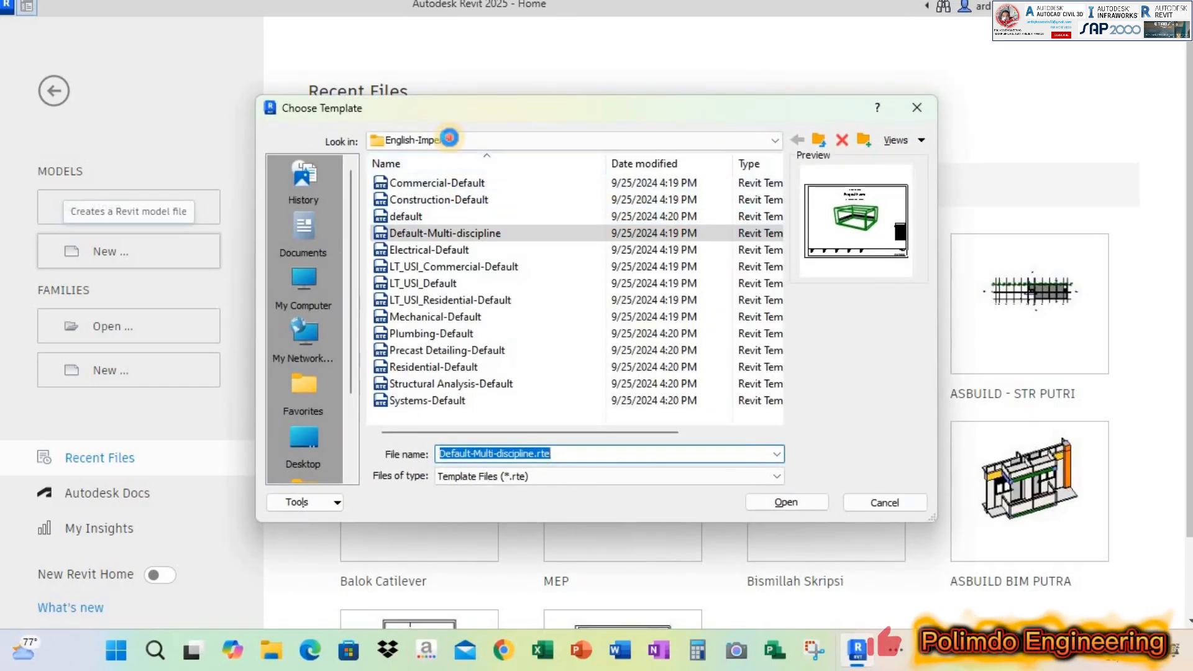
{"action": "left_click", "coordinate": [452, 142]}
{"action": "left_click", "coordinate": [493, 242]}
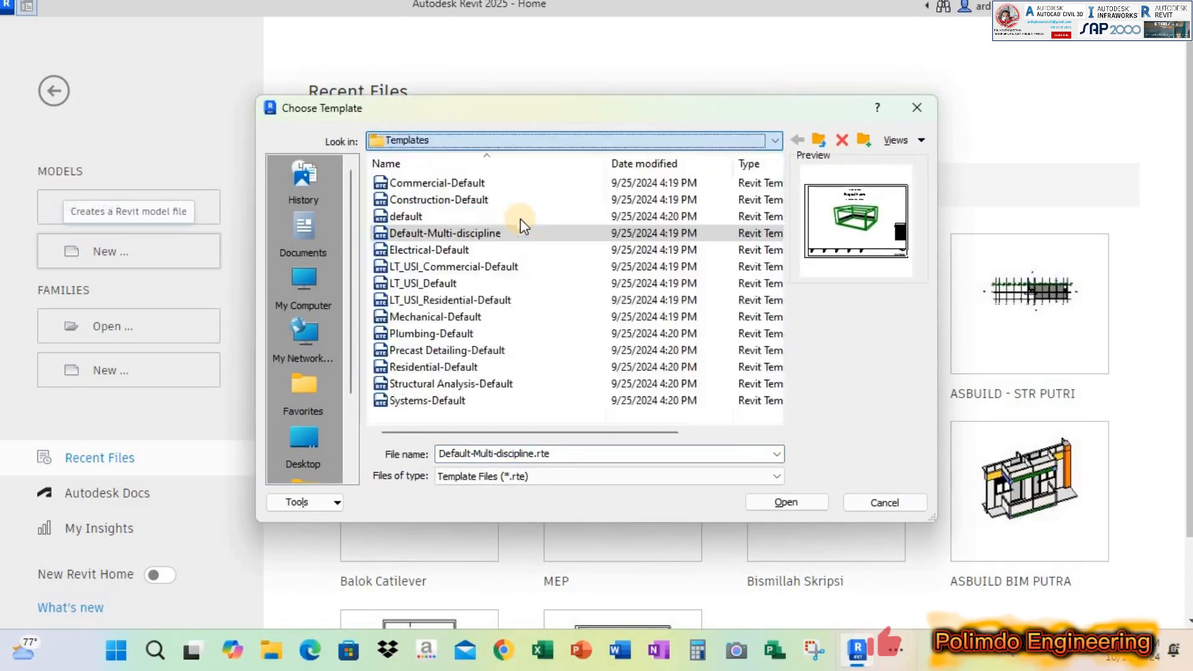
{"action": "double_click", "coordinate": [404, 215]}
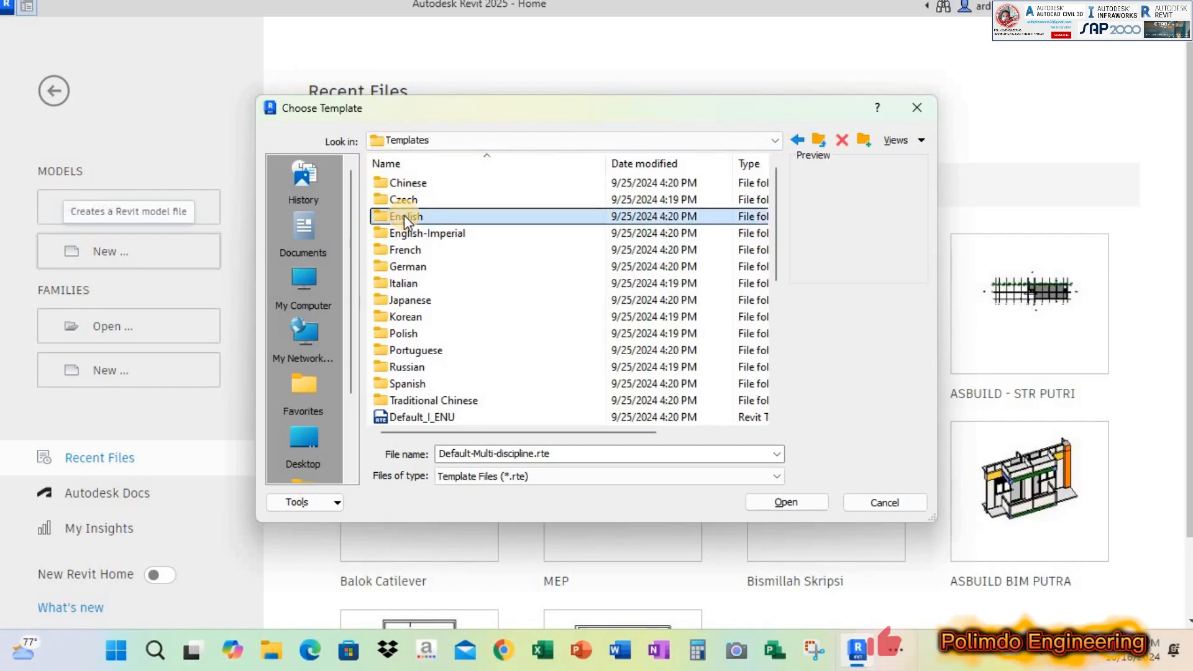
{"action": "scroll", "coordinate": [438, 292], "scroll_direction": "down", "scroll_amount": 3}
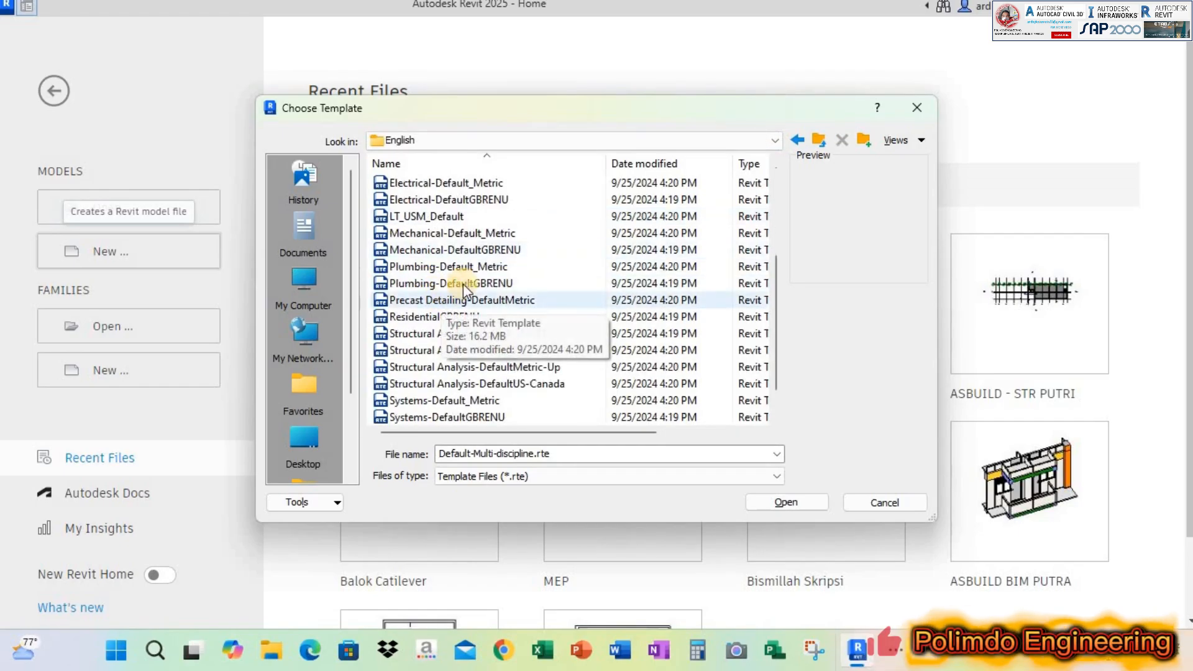
{"action": "left_click_drag", "start_coordinate": [465, 109], "coordinate": [448, 68]}
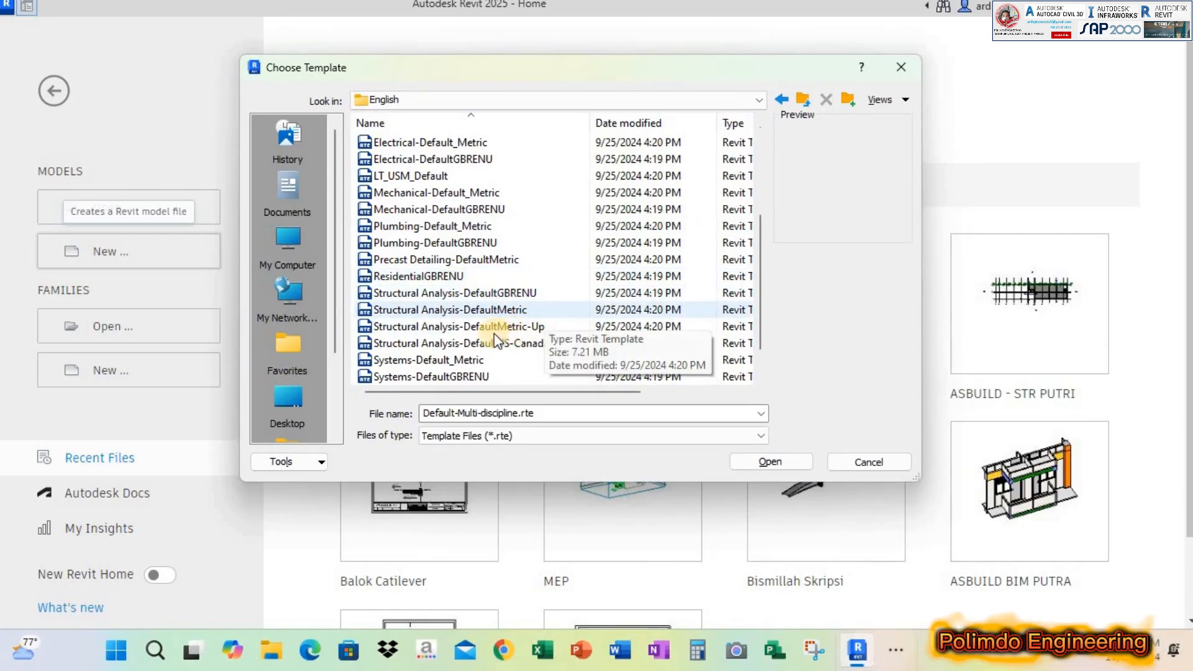
{"action": "left_click", "coordinate": [530, 324]}
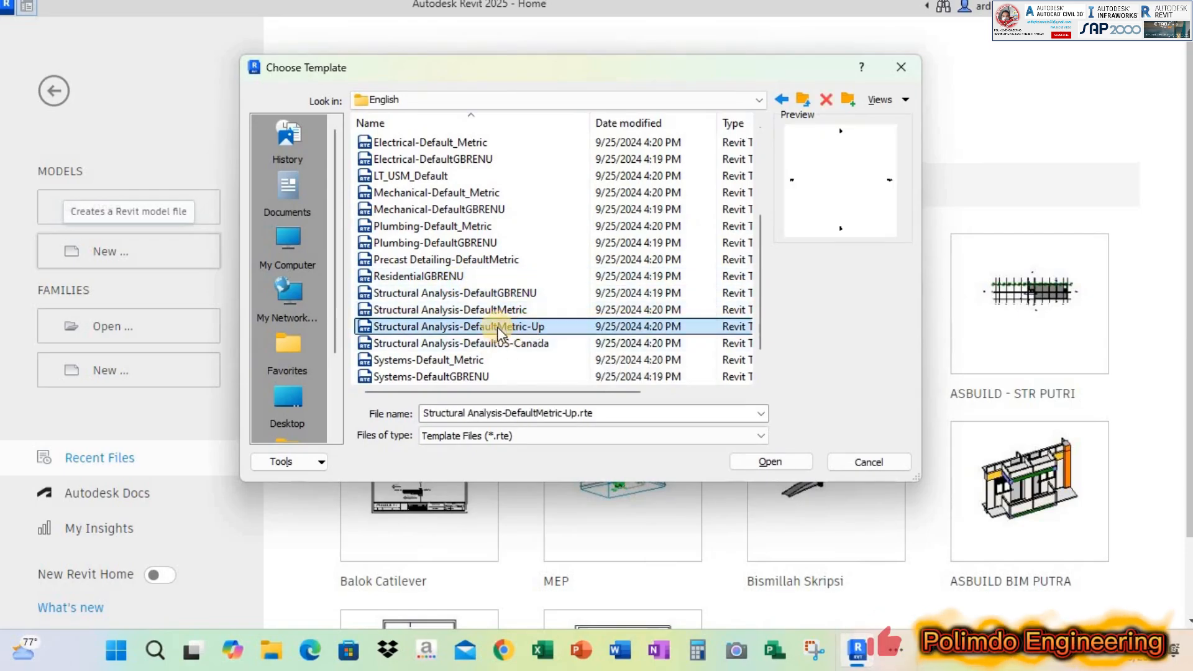
{"action": "left_click", "coordinate": [533, 305]}
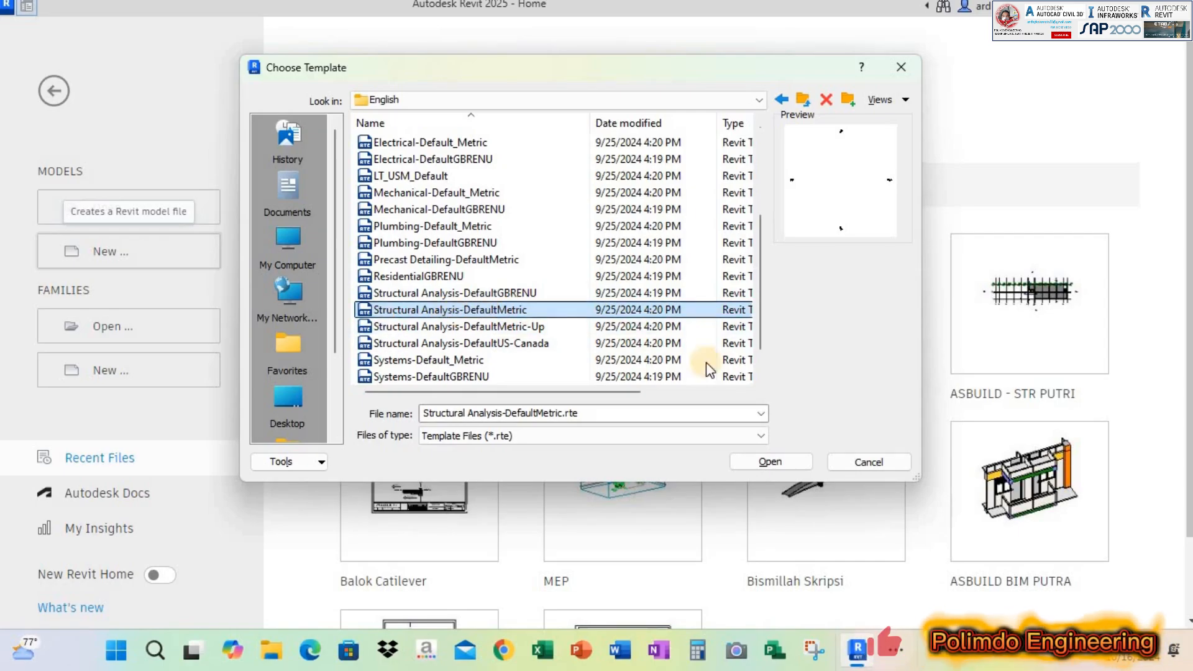
{"action": "left_click", "coordinate": [771, 461]}
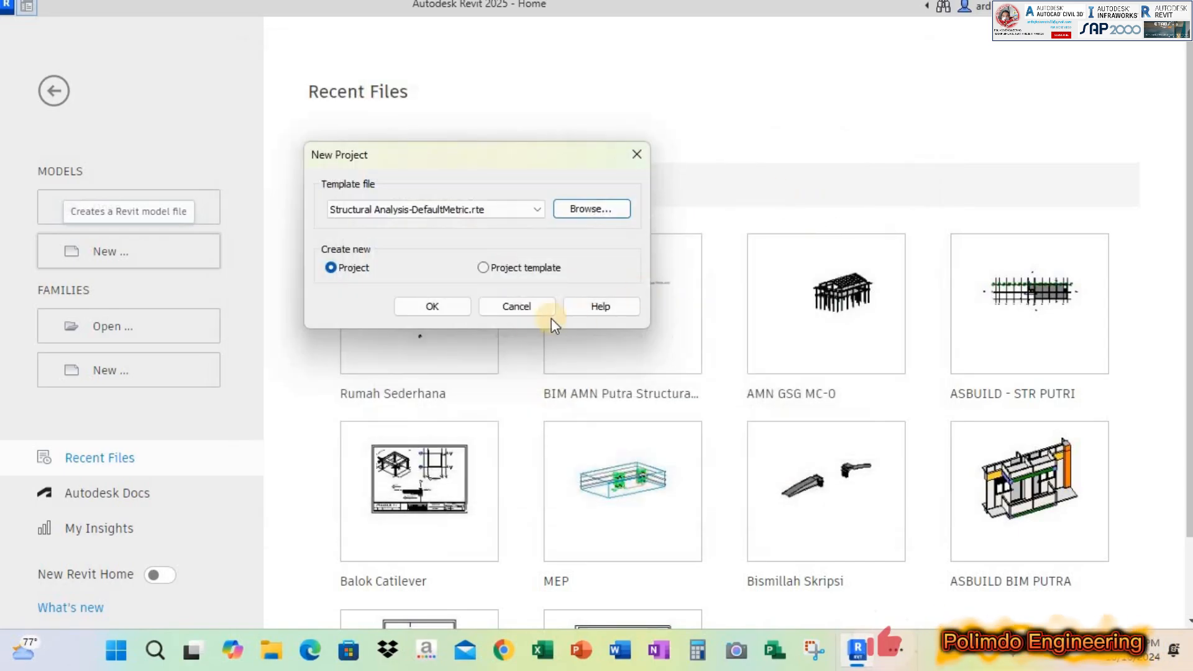
{"action": "left_click", "coordinate": [435, 306]}
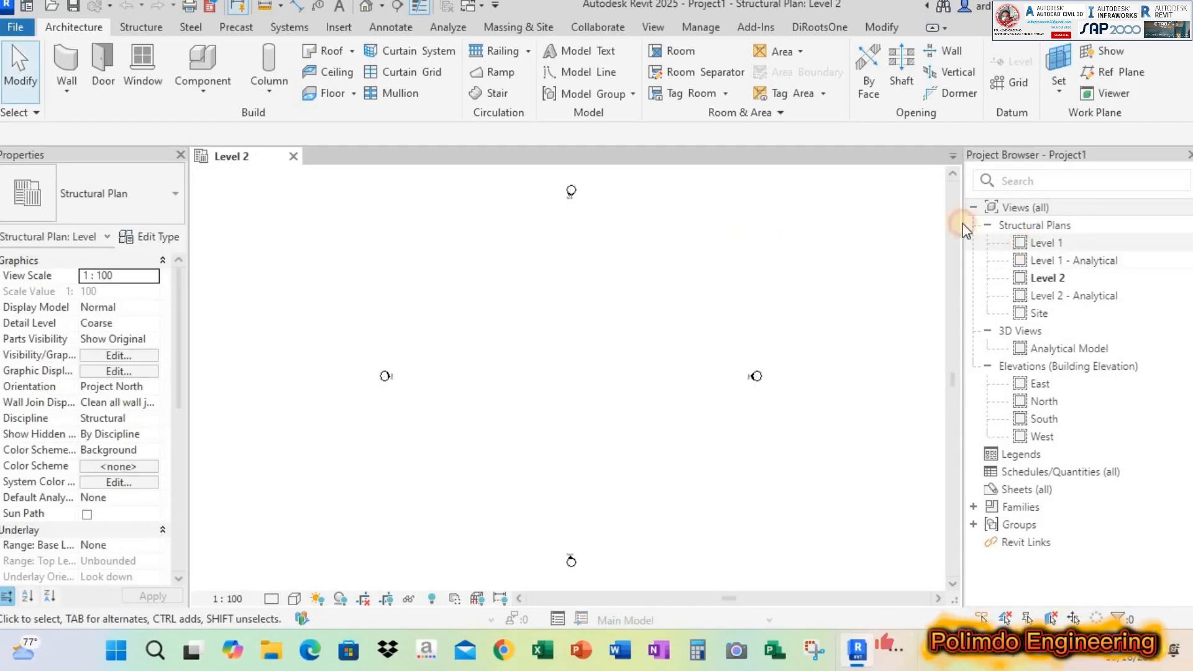
Open the Level 1 structural plan, and launch Robot Structural Analysis Professional 2025 from the desktop before returning to Revit
{"action": "left_click", "coordinate": [1035, 243]}
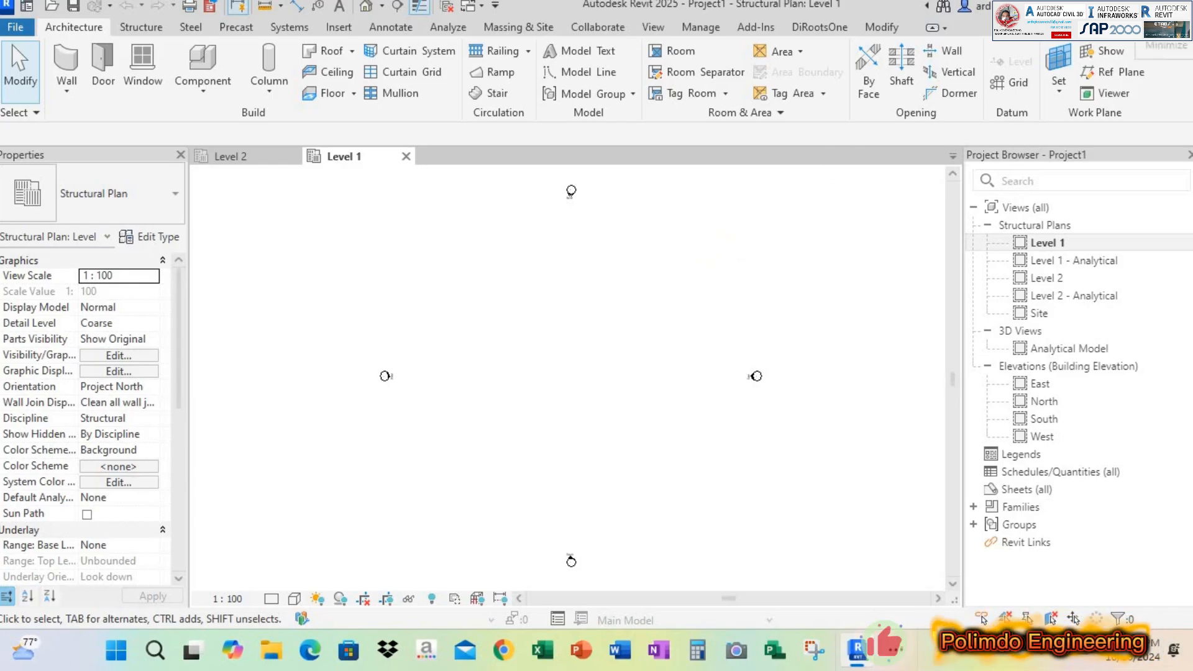
{"action": "left_click", "coordinate": [1102, 6]}
{"action": "double_click", "coordinate": [164, 330]}
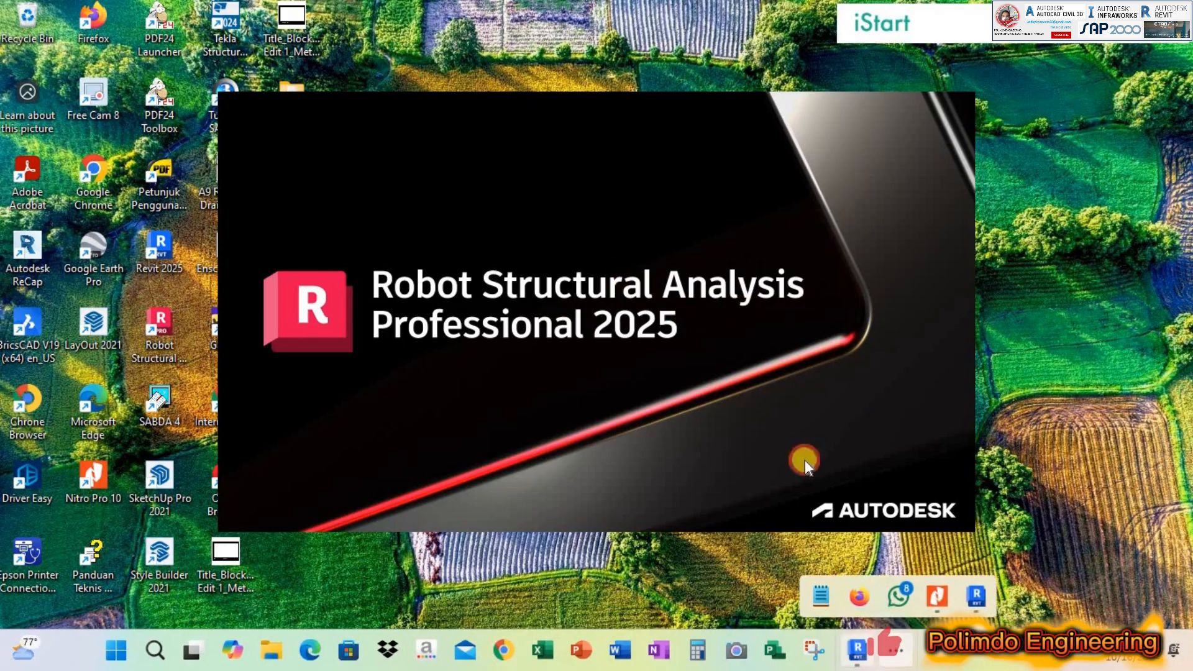
{"action": "left_click", "coordinate": [858, 650]}
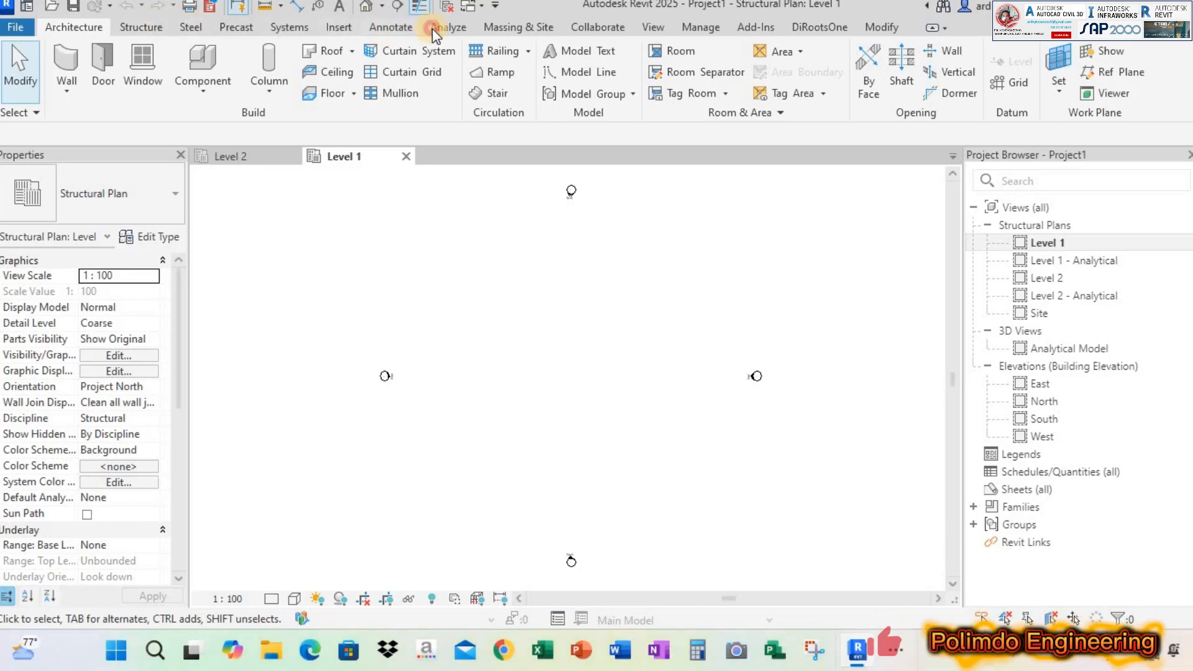
Close the Level 2 plan view and display the Robot Structural Analysis integration tools
{"action": "left_click", "coordinate": [463, 24]}
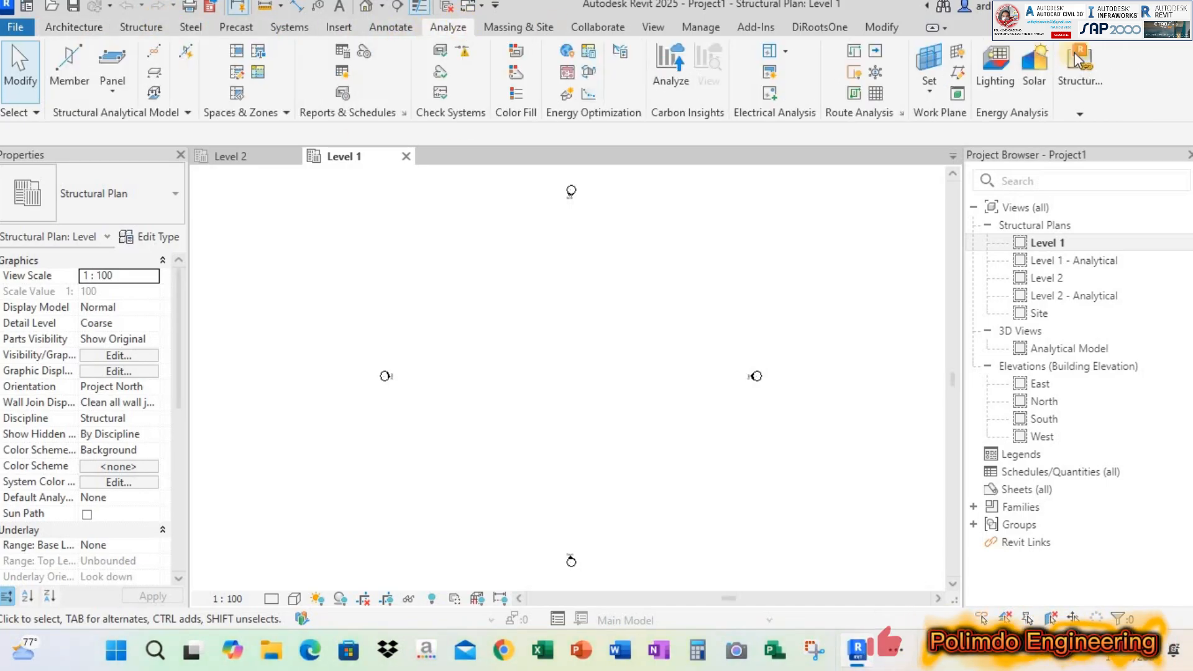
{"action": "left_click", "coordinate": [1086, 97]}
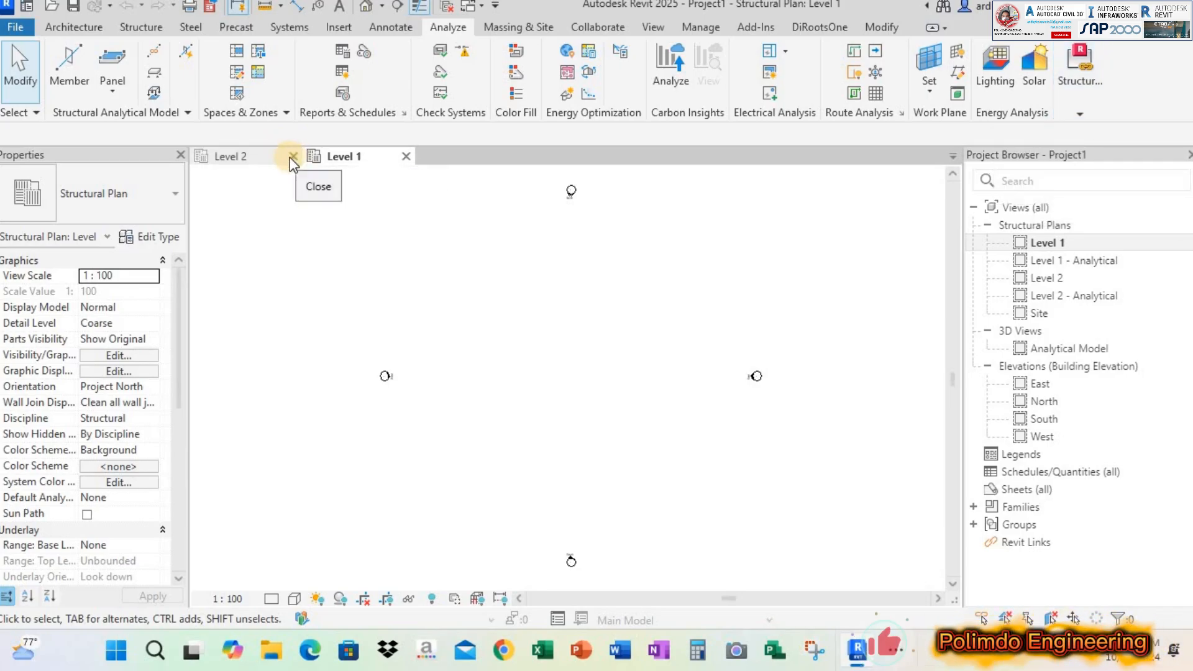
{"action": "left_click", "coordinate": [290, 158]}
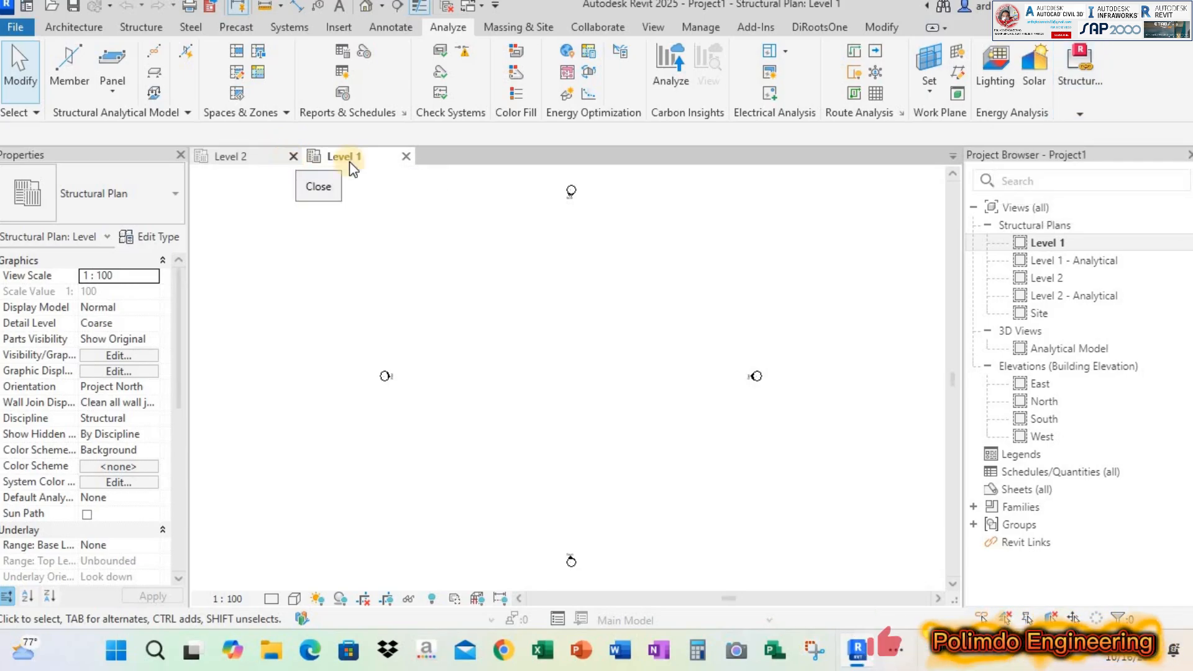
{"action": "left_click", "coordinate": [1079, 113]}
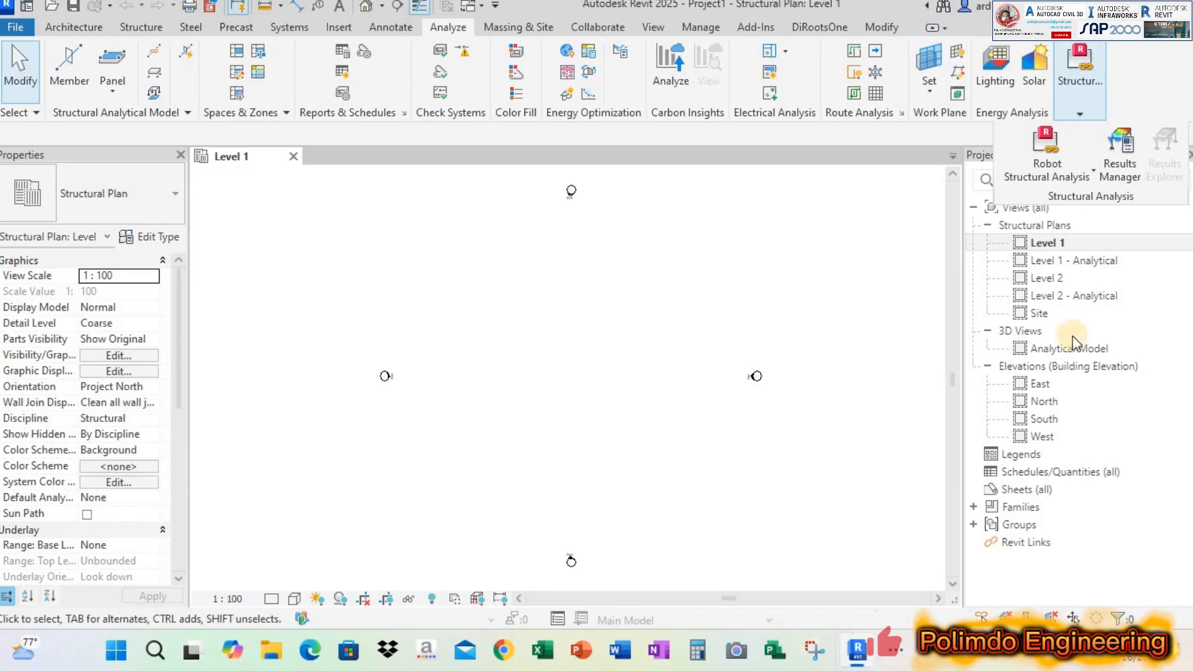
Switch to Robot Structural Analysis to check its start screen, and return to the Revit project
{"action": "left_click", "coordinate": [903, 651]}
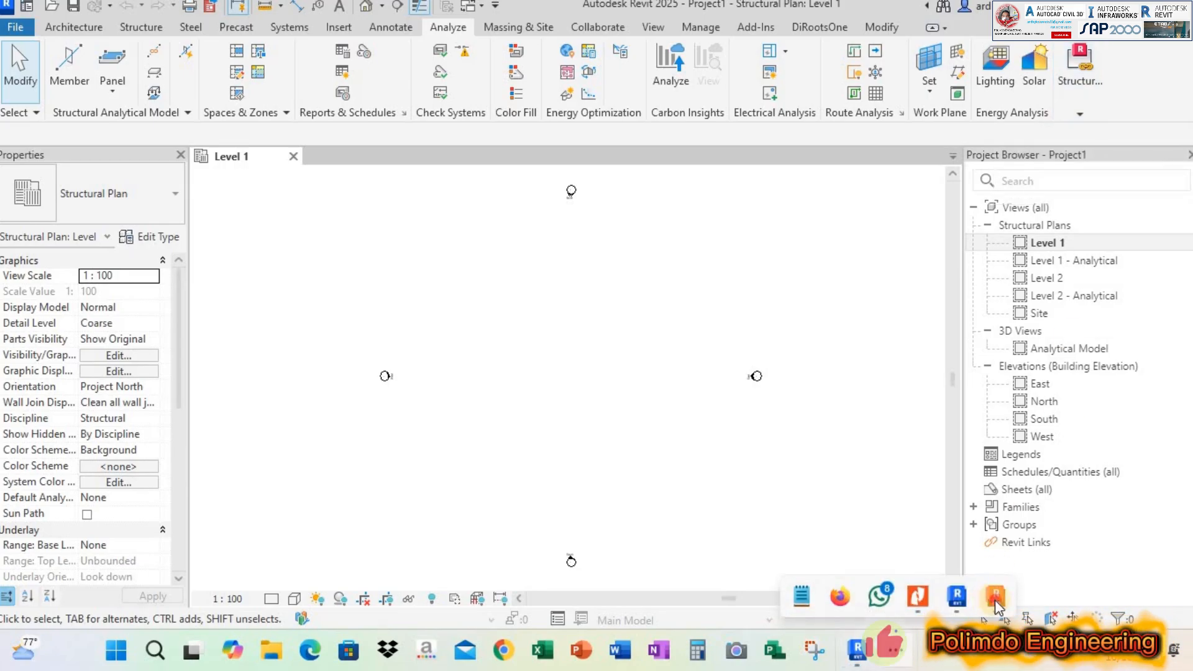
{"action": "left_click", "coordinate": [994, 598]}
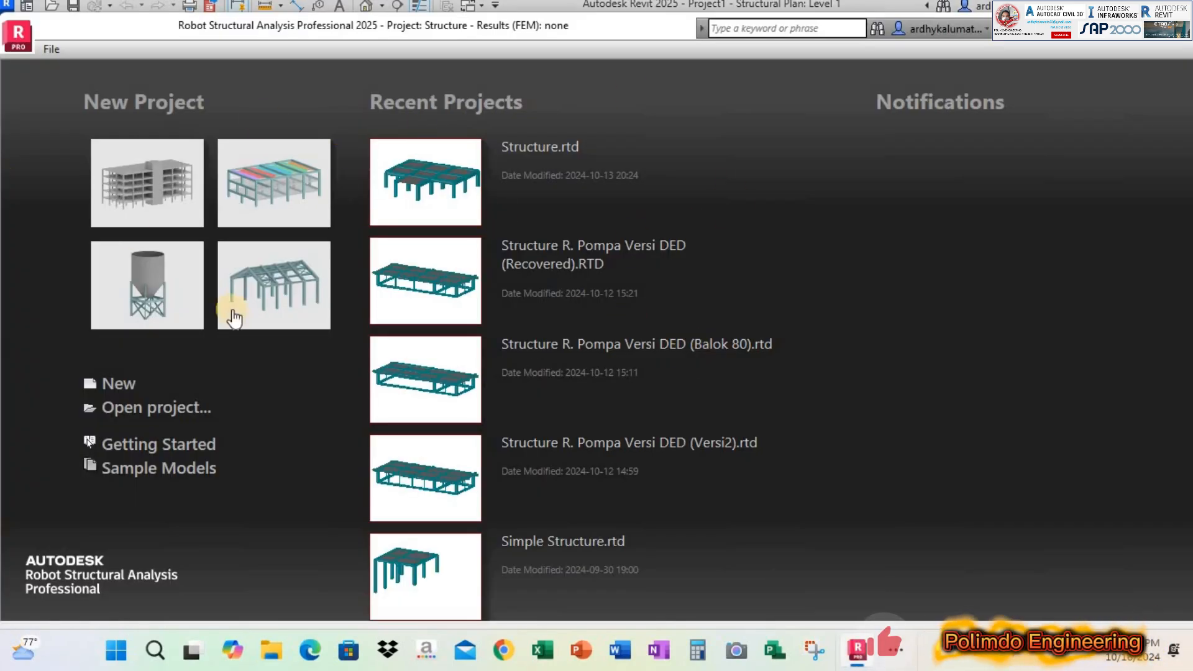
{"action": "left_click", "coordinate": [1117, 34]}
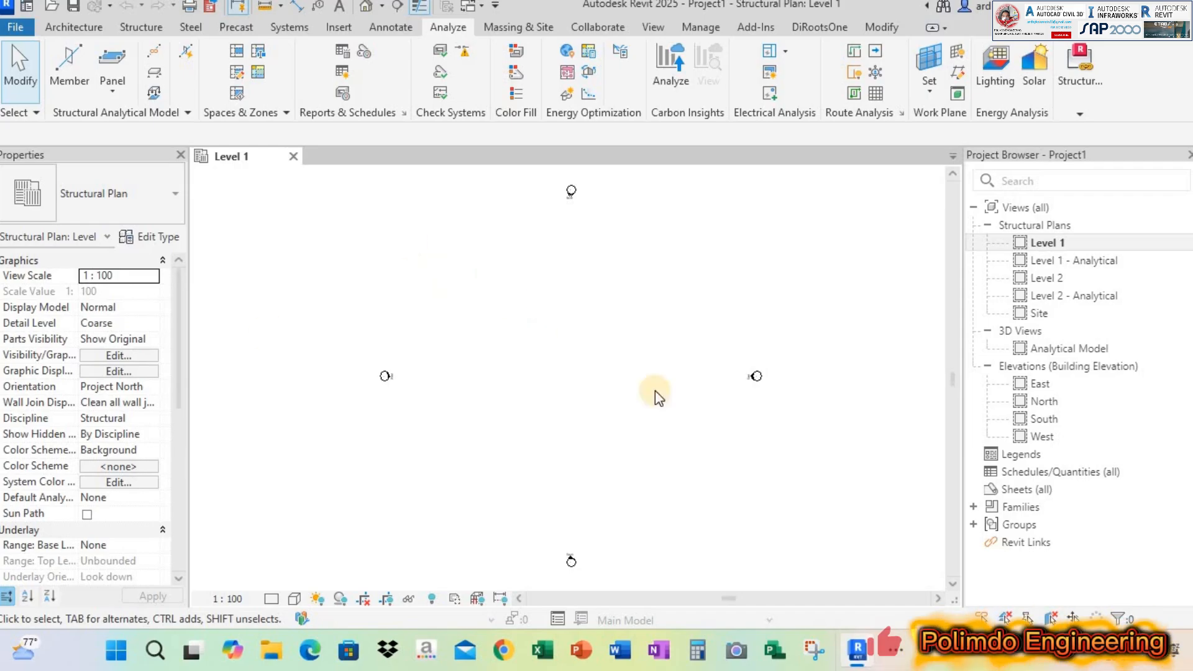
Check the frame dimensions in Portal Sederhana.pdf in Nitro Pro, and return to the Revit project
{"action": "left_click", "coordinate": [74, 26]}
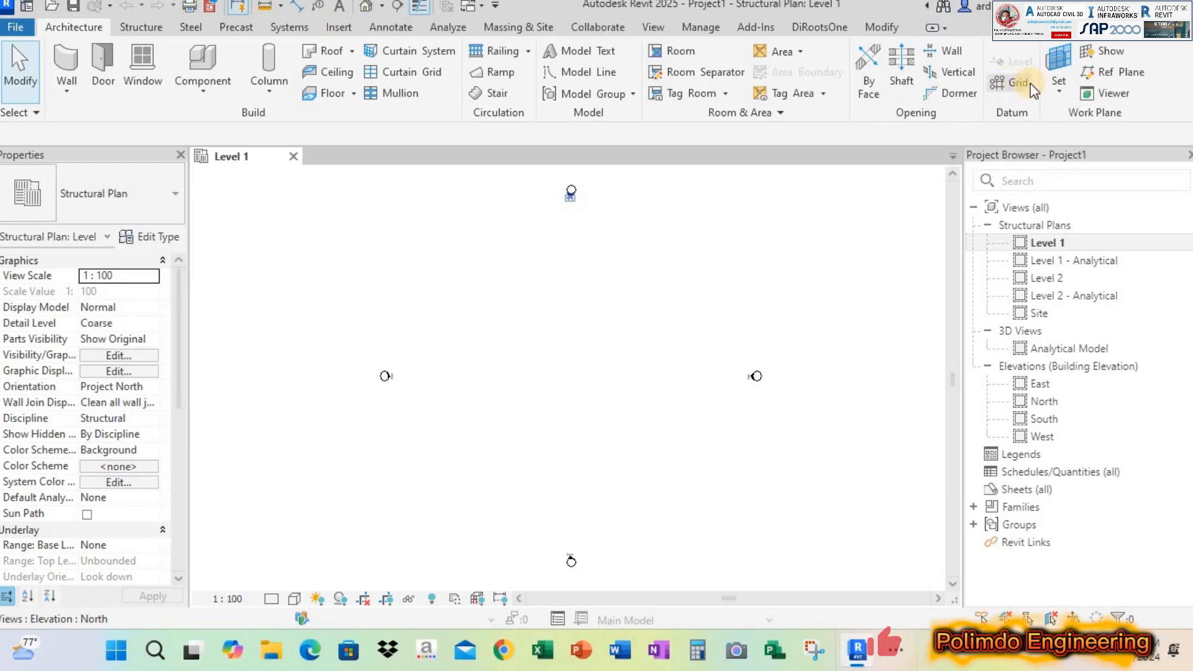
{"action": "left_click", "coordinate": [901, 651]}
{"action": "left_click", "coordinate": [921, 602]}
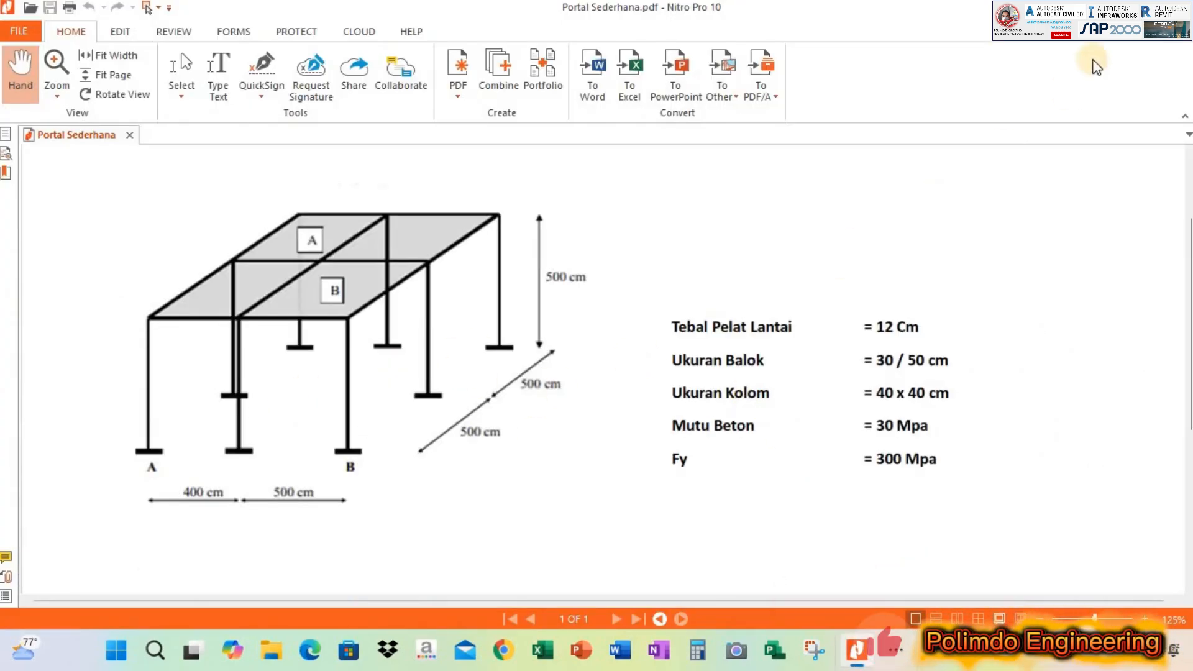
{"action": "key", "text": "alt+Tab"}
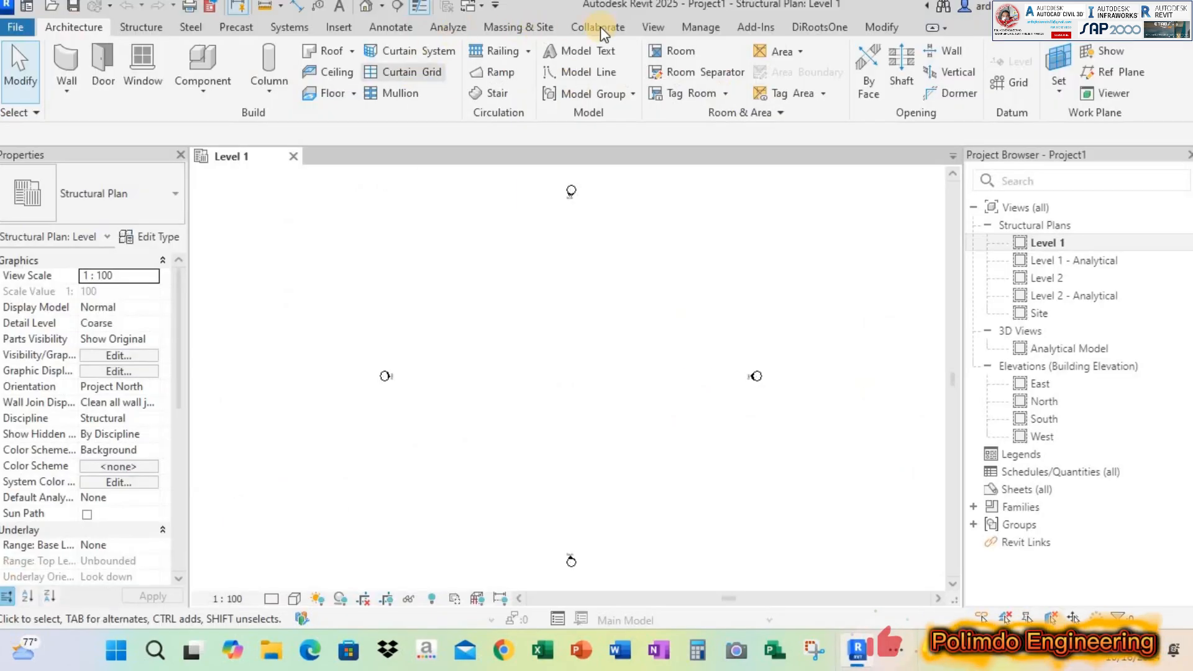
Set the project's length units to centimeters
{"action": "left_click", "coordinate": [699, 26]}
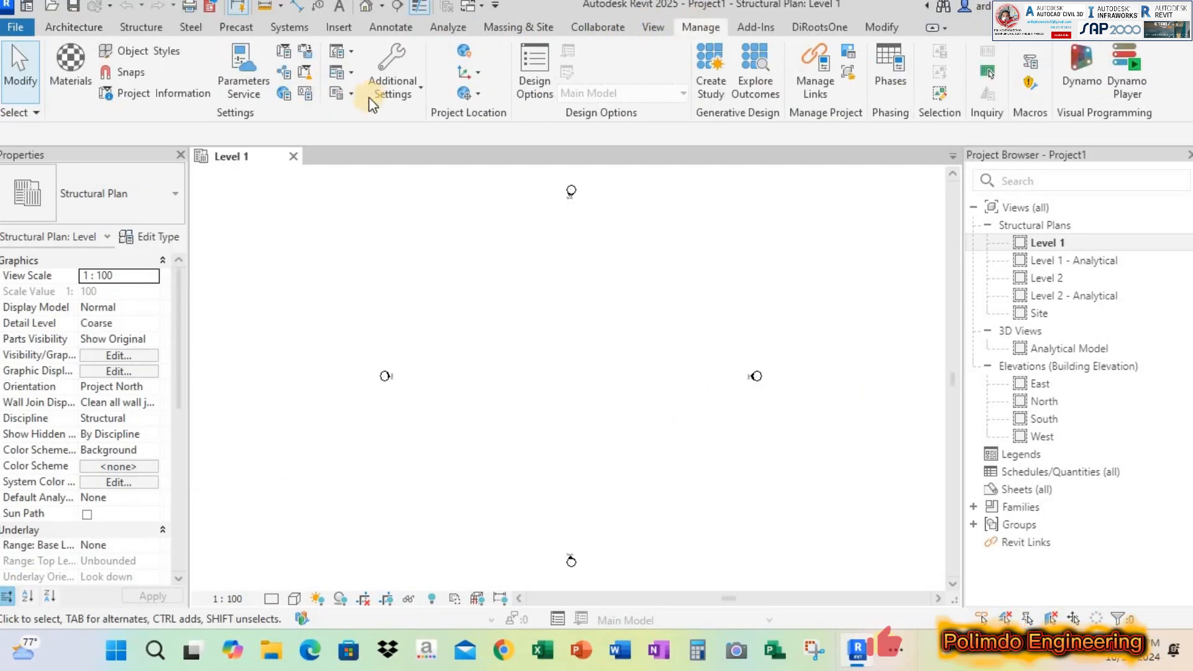
{"action": "left_click", "coordinate": [304, 98]}
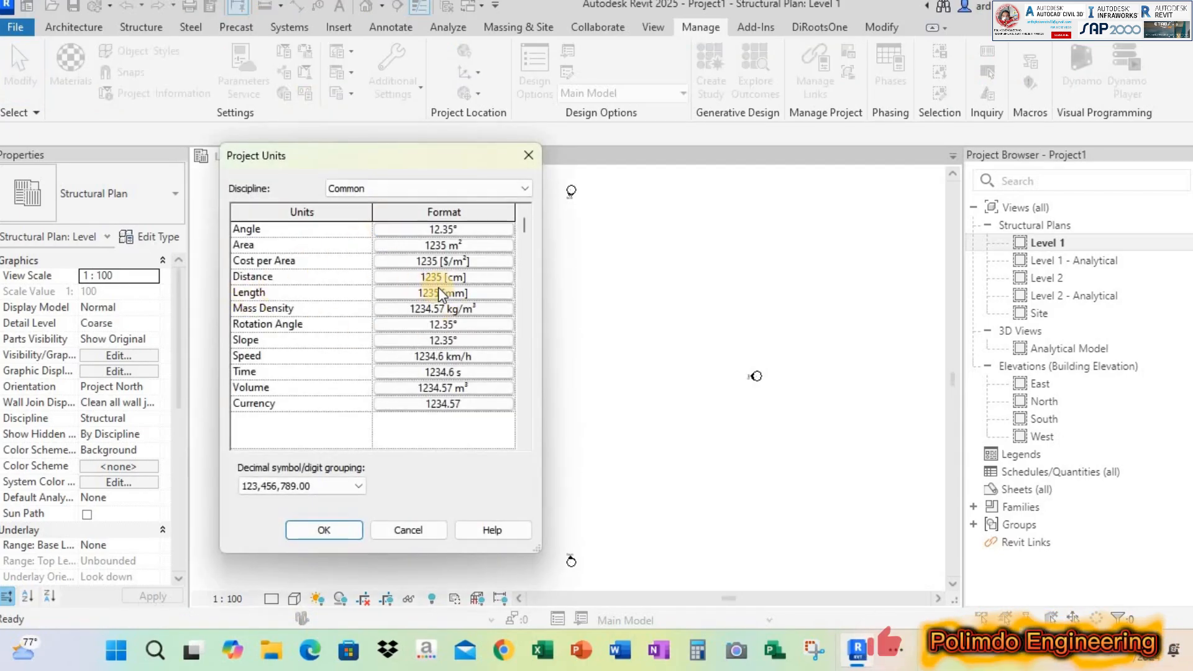
{"action": "left_click", "coordinate": [450, 294]}
{"action": "left_click", "coordinate": [706, 195]}
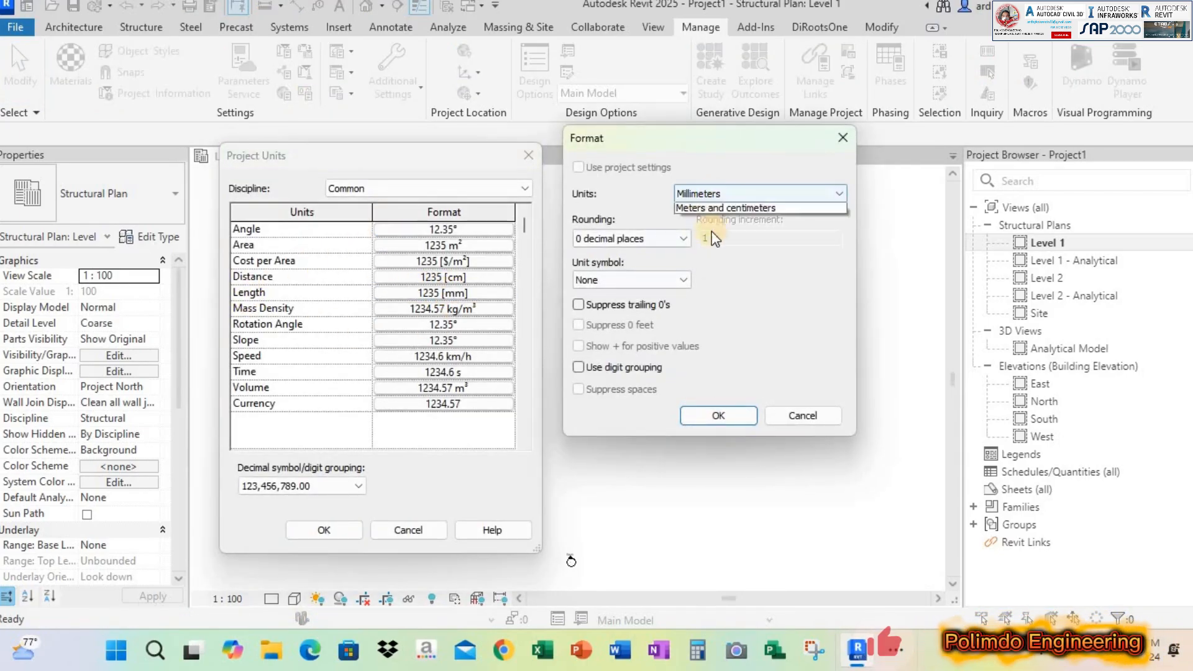
{"action": "left_click", "coordinate": [708, 209]}
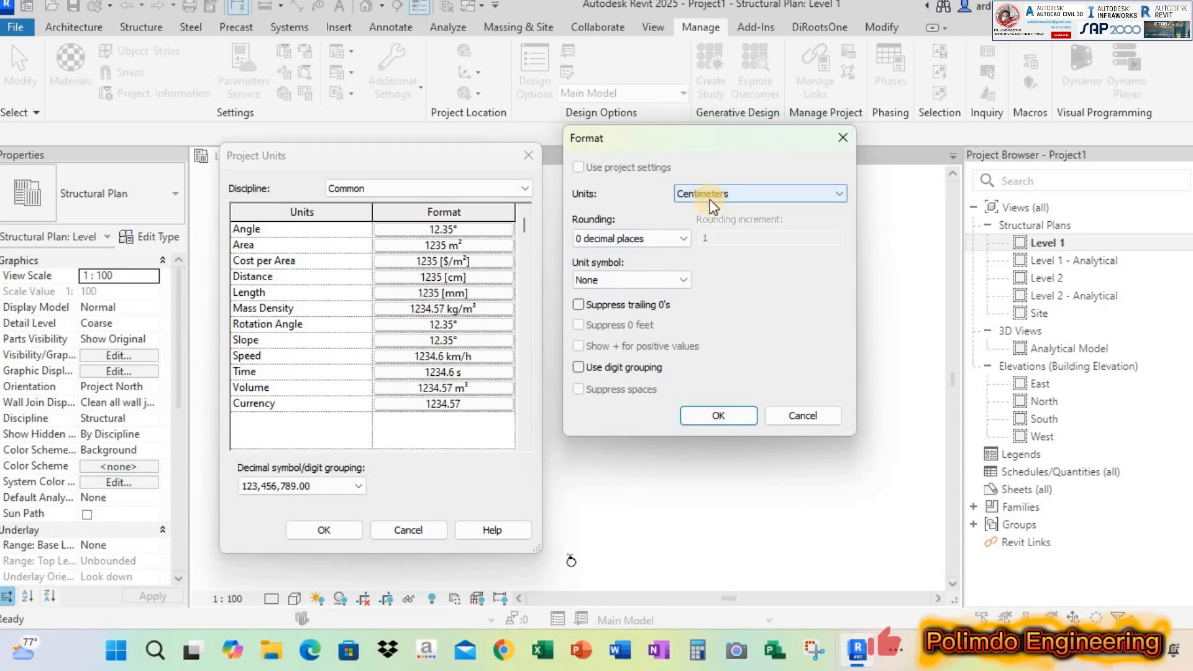
{"action": "left_click", "coordinate": [724, 413]}
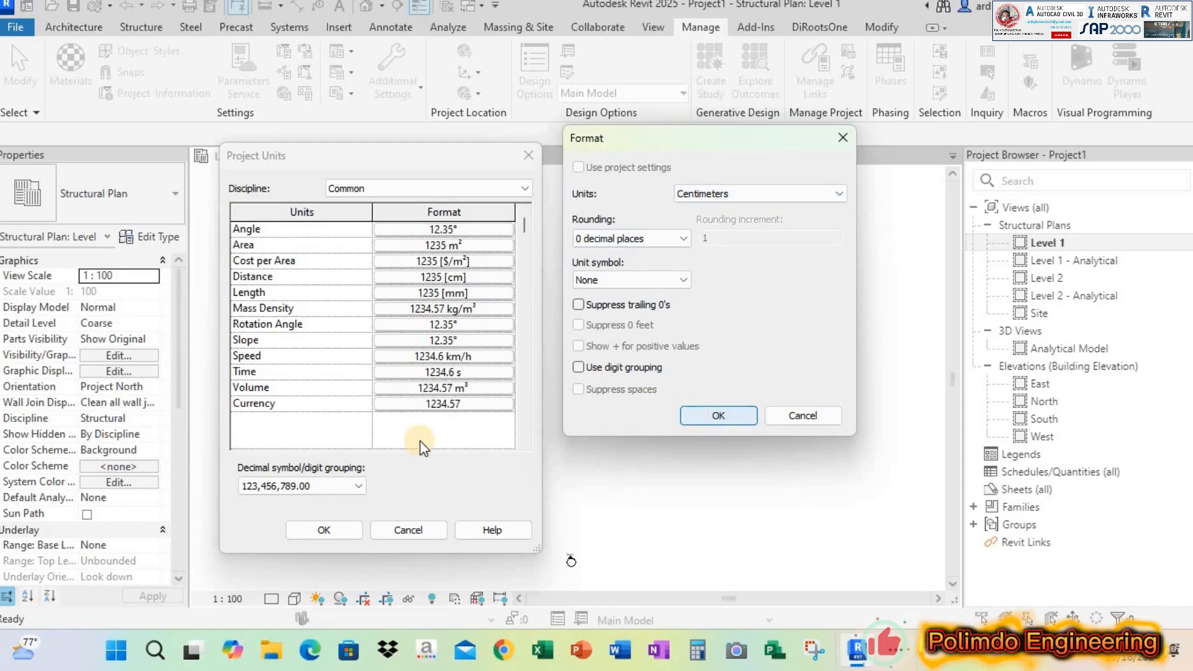
{"action": "left_click", "coordinate": [345, 534]}
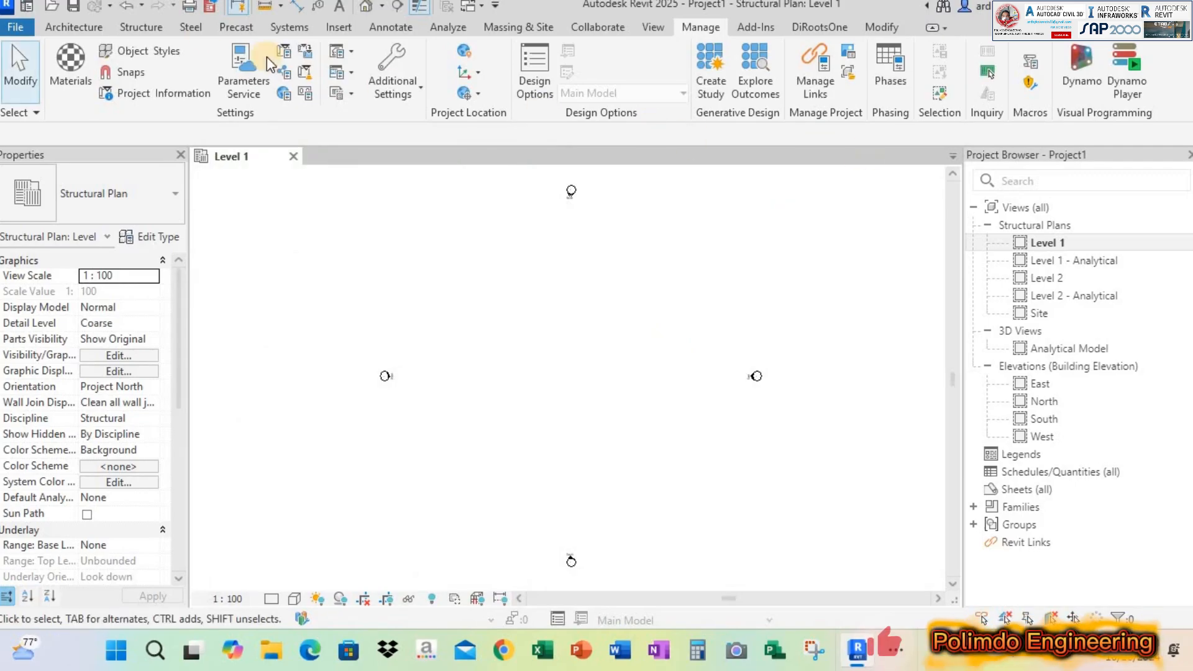
{"action": "left_click", "coordinate": [88, 29]}
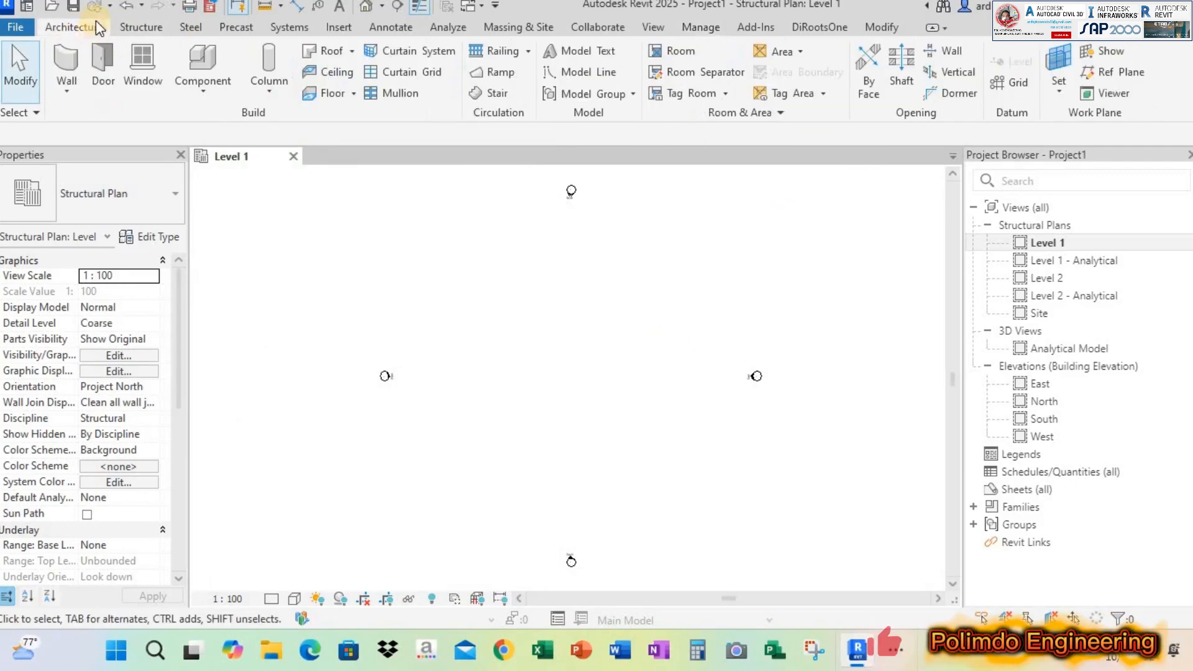
{"action": "left_click", "coordinate": [135, 28]}
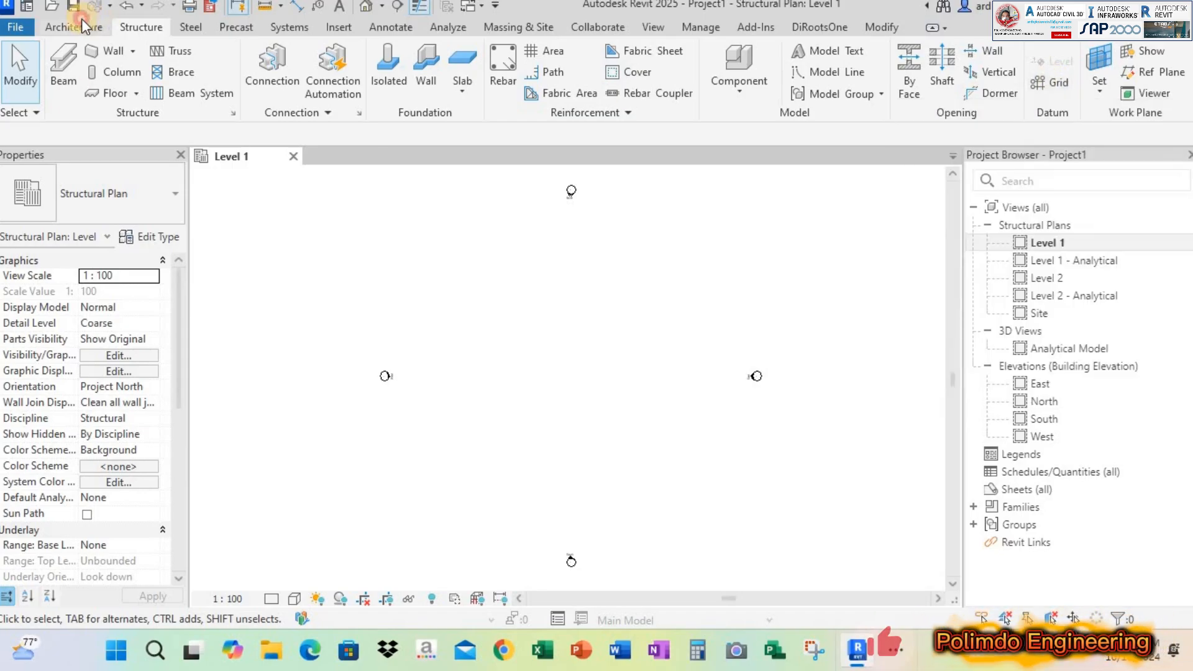
{"action": "left_click", "coordinate": [82, 20]}
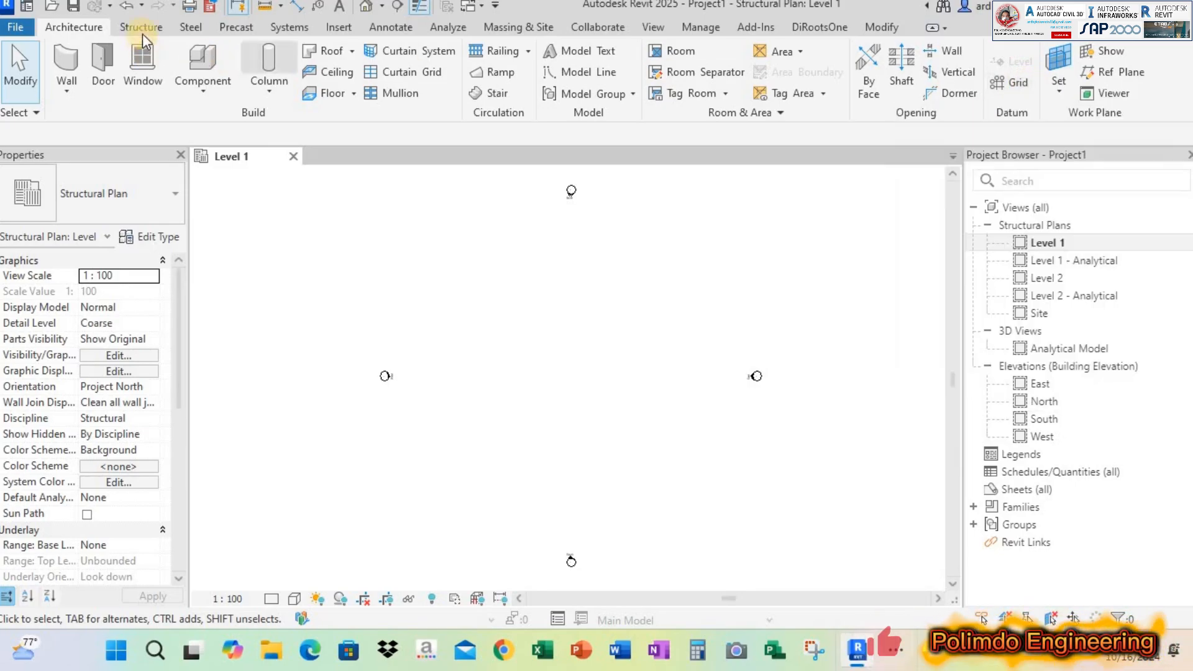
{"action": "left_click", "coordinate": [141, 27]}
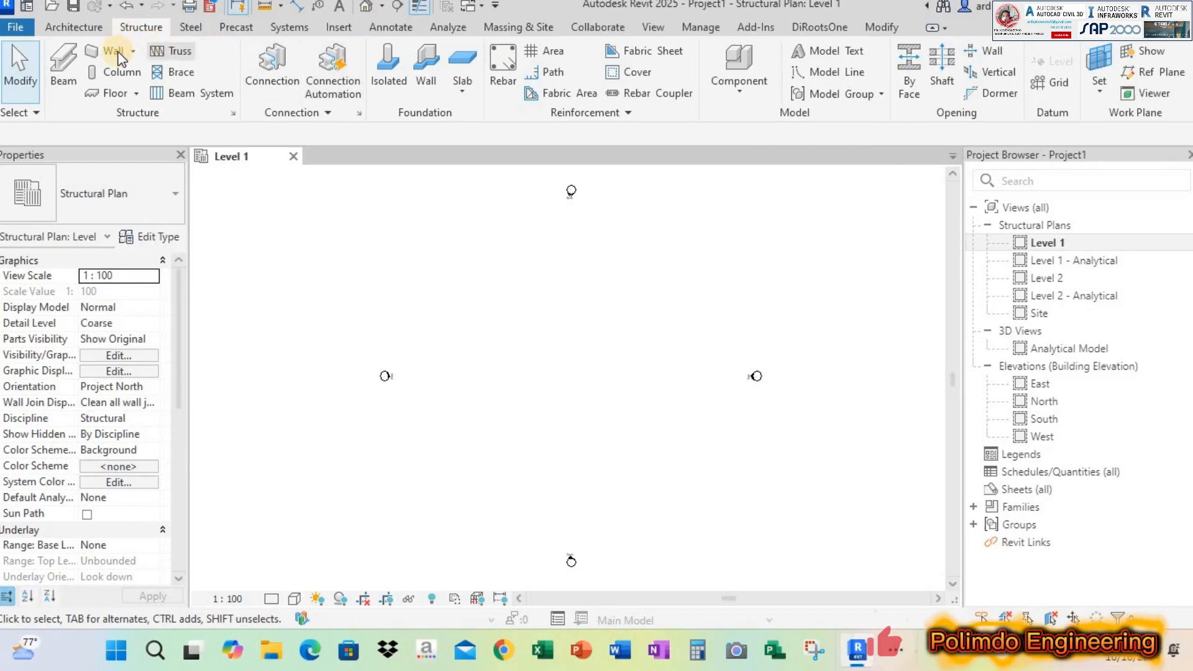
{"action": "left_click", "coordinate": [90, 25]}
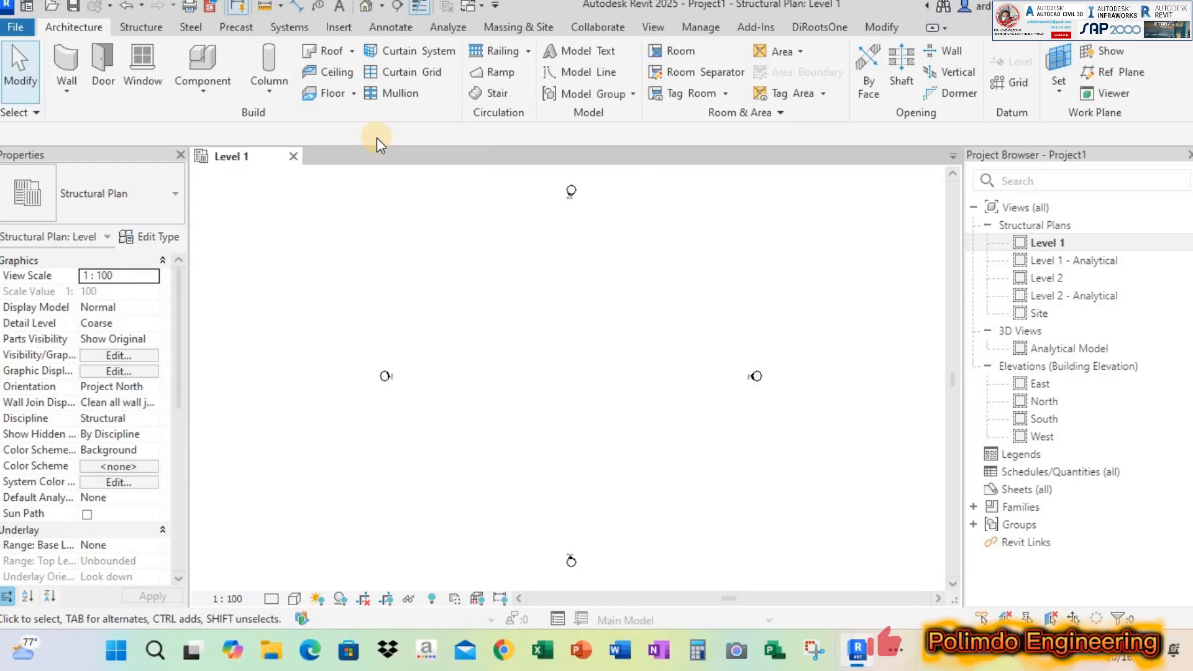
{"action": "left_click", "coordinate": [154, 26]}
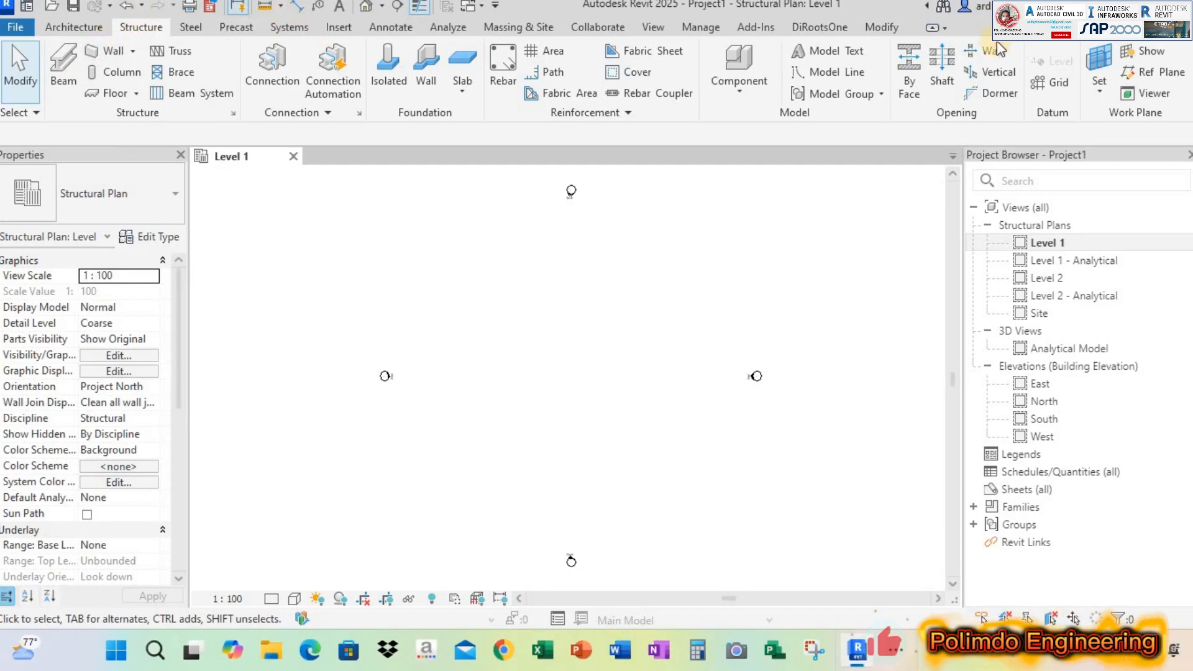
Draw a vertical grid line in the Level 1 structural plan, between the elevation markers
{"action": "left_click", "coordinate": [1050, 83]}
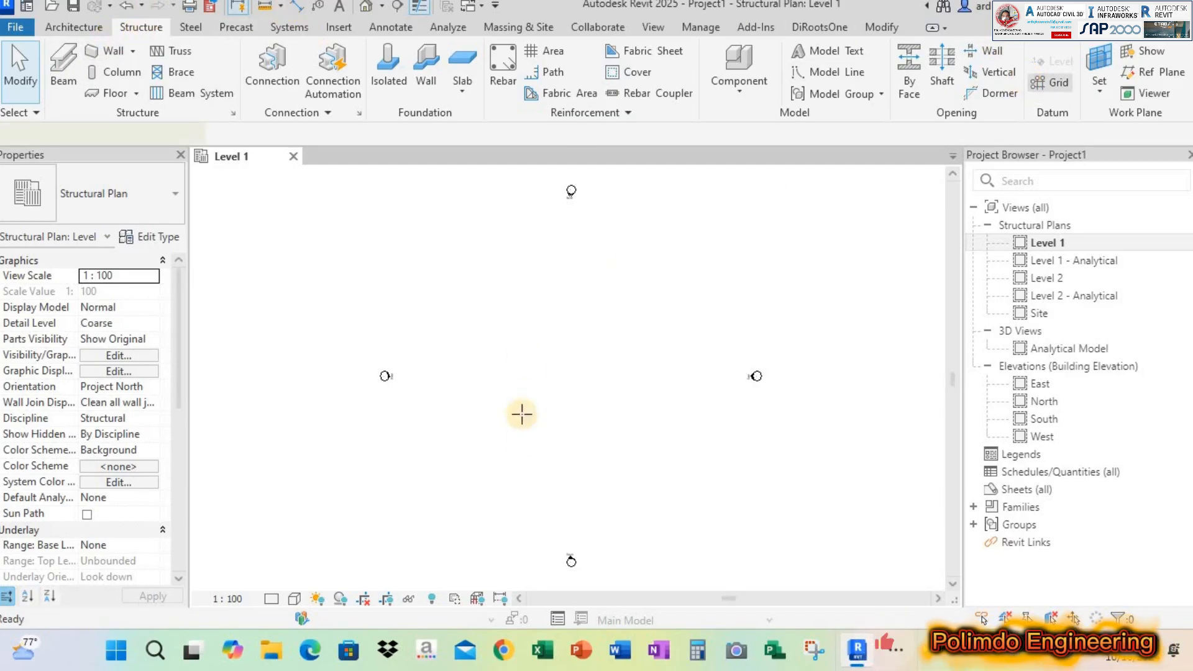
{"action": "left_click", "coordinate": [512, 466]}
{"action": "key", "text": "Escape"}
{"action": "key", "text": "Escape"}
Rename the vertical grid line as A
{"action": "scroll", "coordinate": [527, 484], "scroll_direction": "up", "scroll_amount": 2}
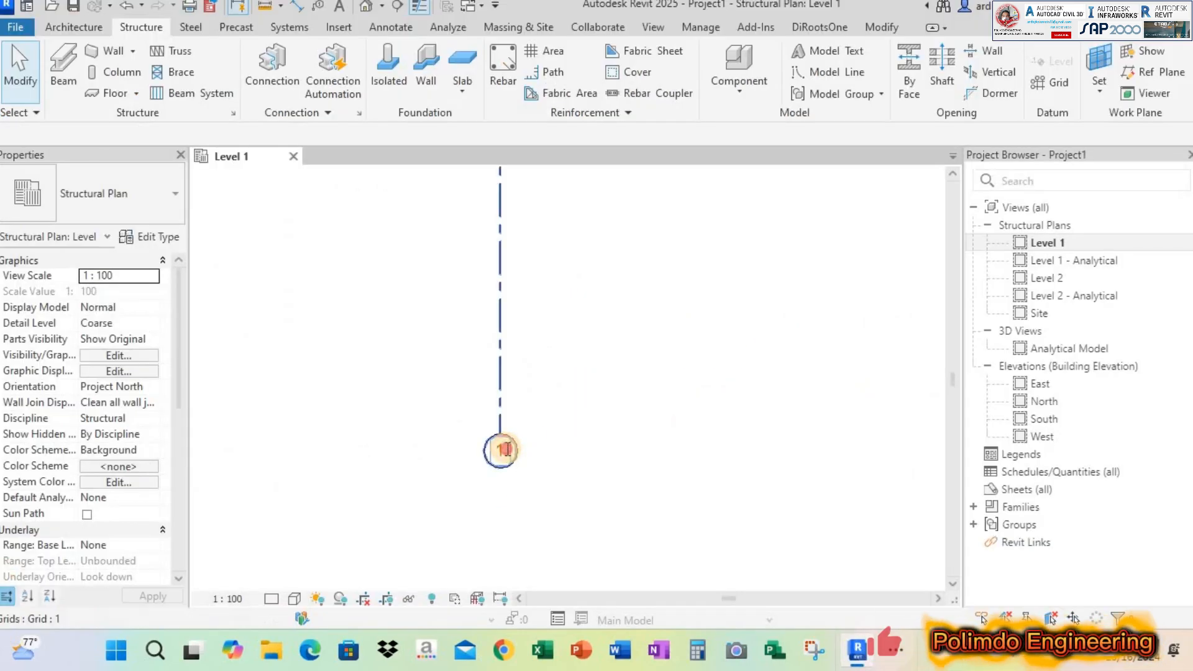
{"action": "double_click", "coordinate": [508, 448]}
{"action": "type", "text": "A"}
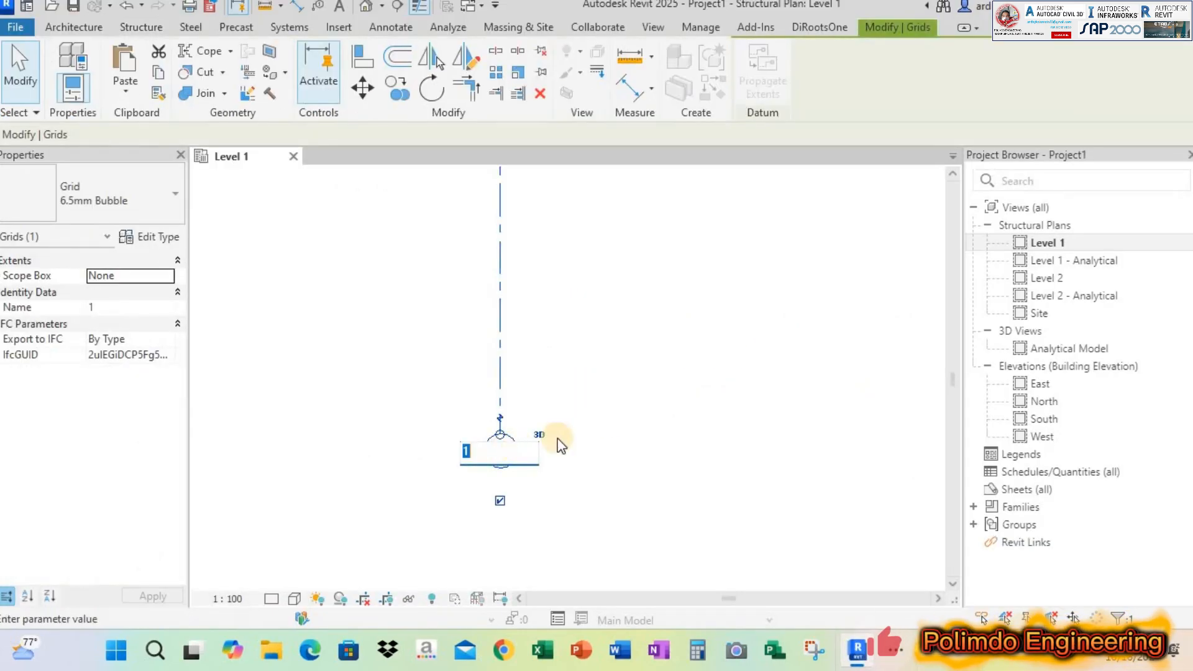
{"action": "key", "text": "Return"}
Copy grid A 400 cm horizontally to the right, checking the bay spacing in Portal Sederhana.pdf
{"action": "left_click", "coordinate": [398, 91]}
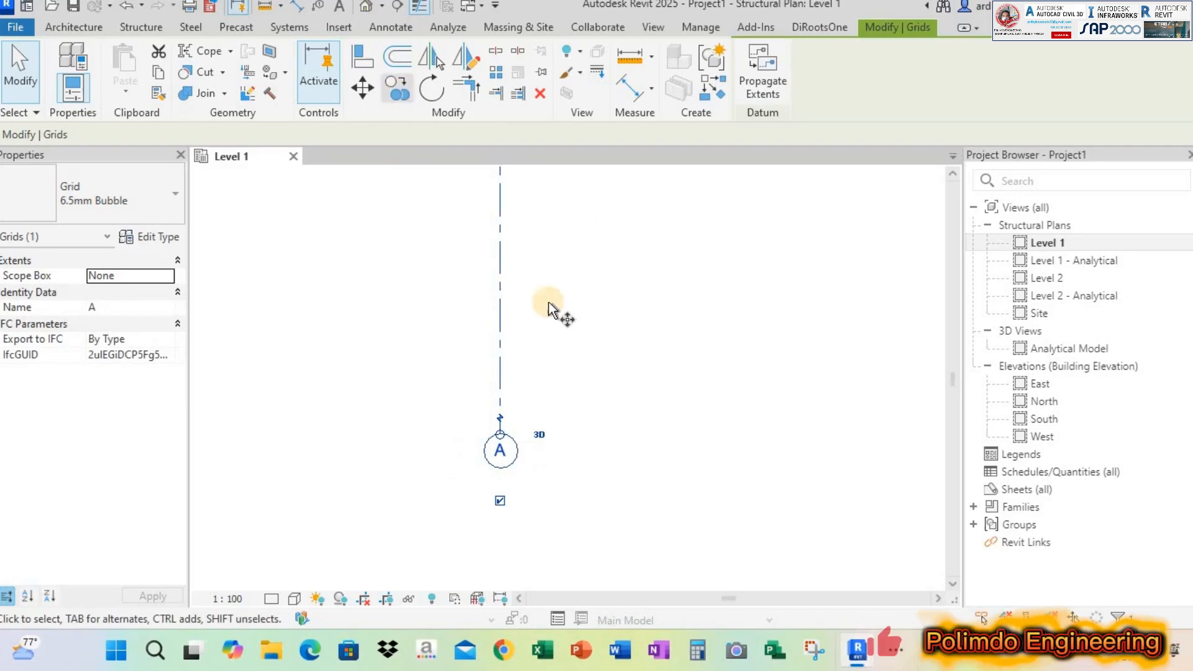
{"action": "left_click", "coordinate": [501, 301]}
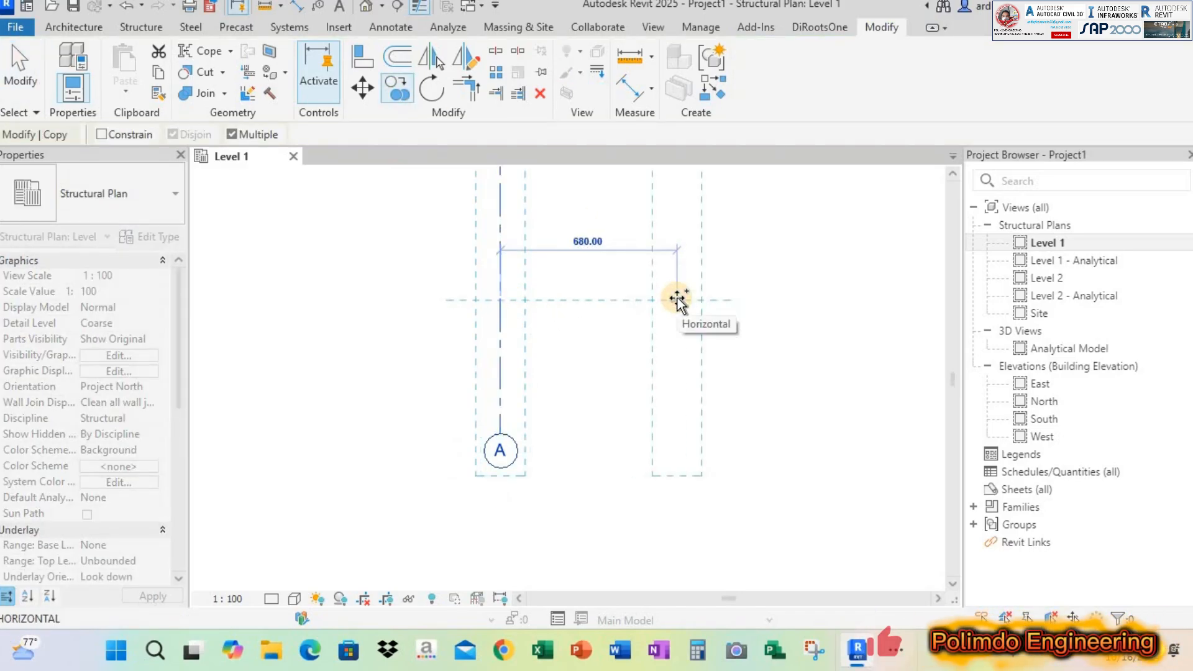
{"action": "key", "text": "alt+Tab"}
{"action": "key", "text": "alt+Tab"}
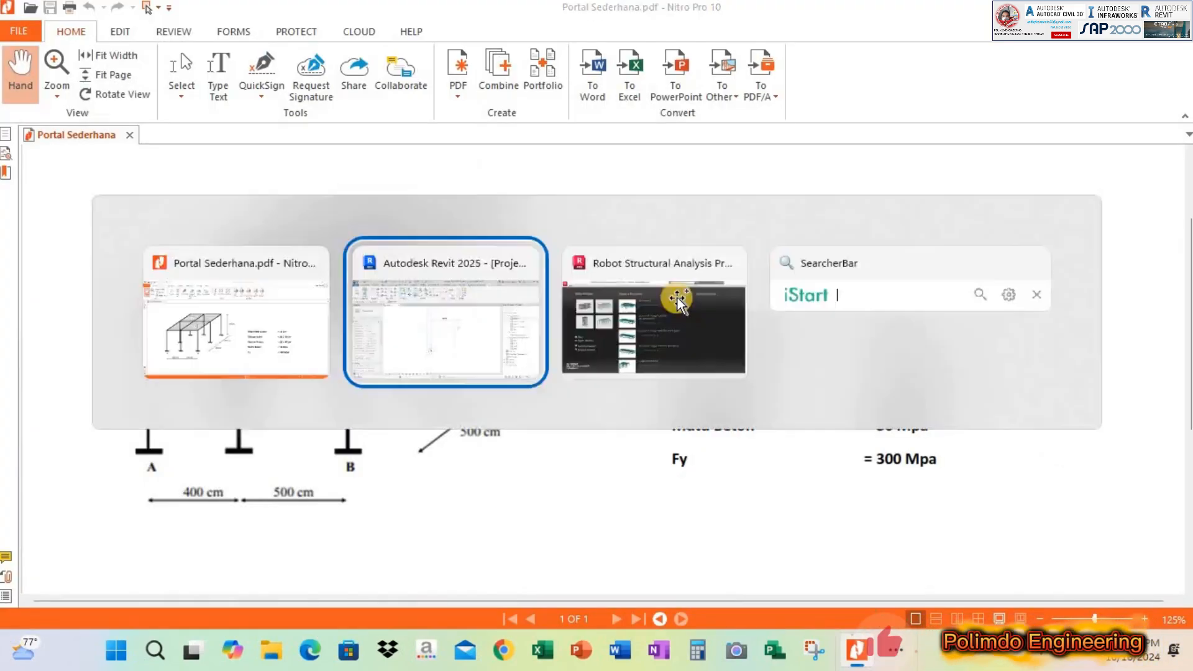
{"action": "type", "text": "400"}
{"action": "key", "text": "Return"}
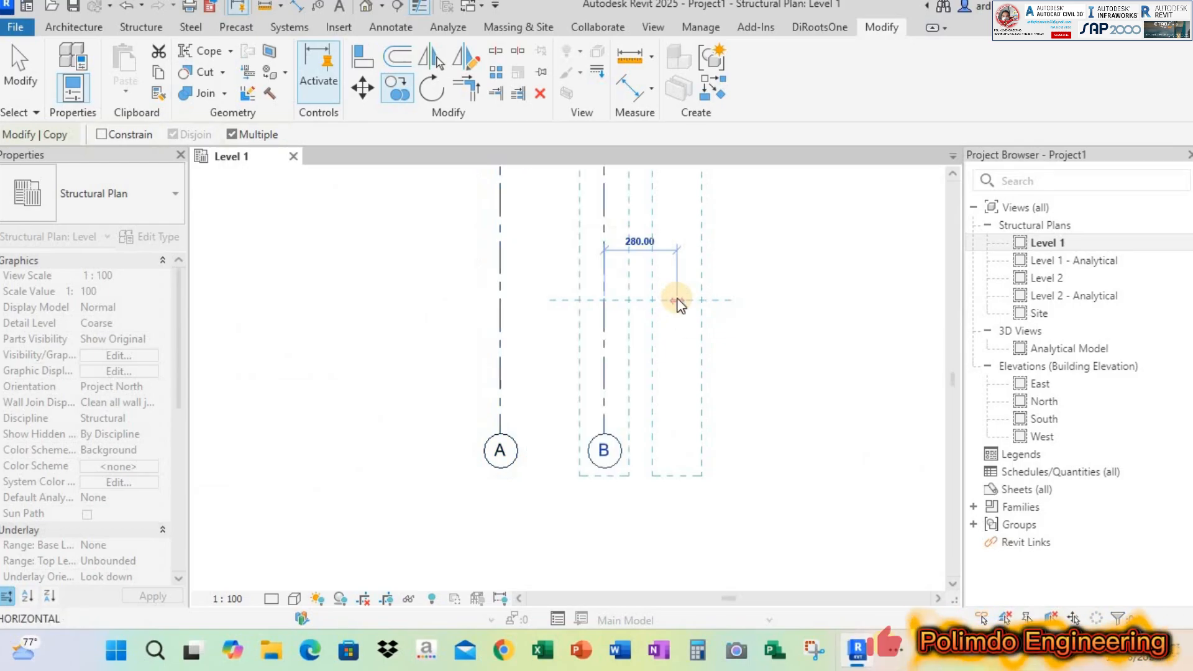
{"action": "key", "text": "Escape"}
{"action": "key", "text": "alt+Tab"}
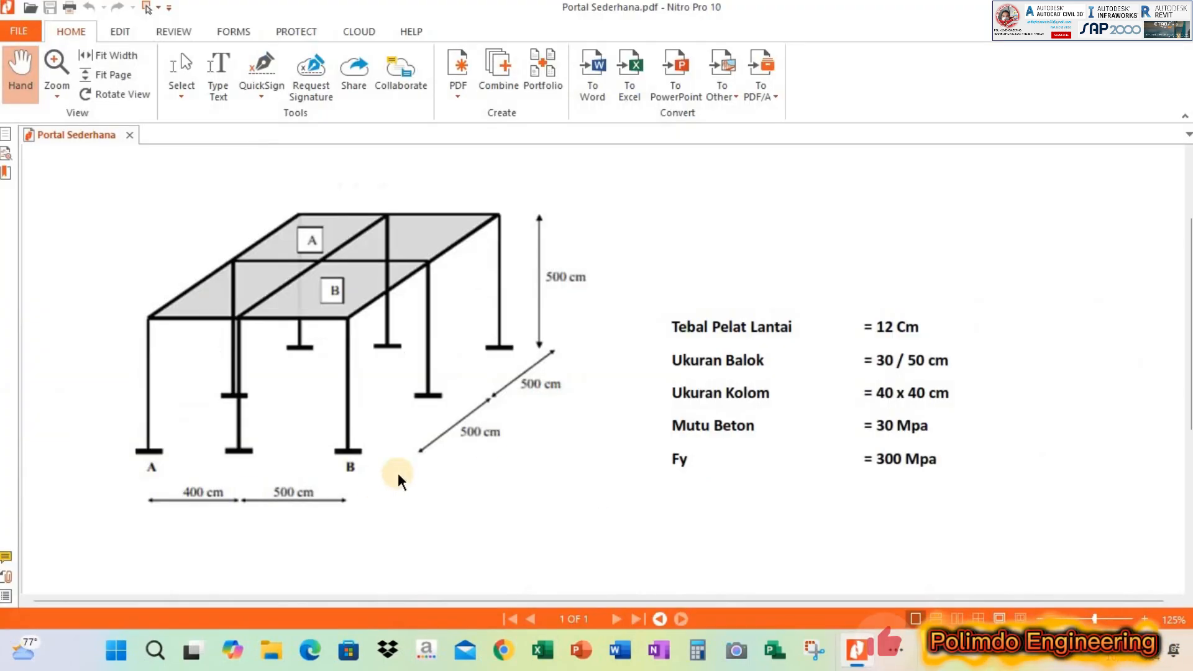
{"action": "key", "text": "alt+Tab"}
{"action": "left_click", "coordinate": [395, 90]}
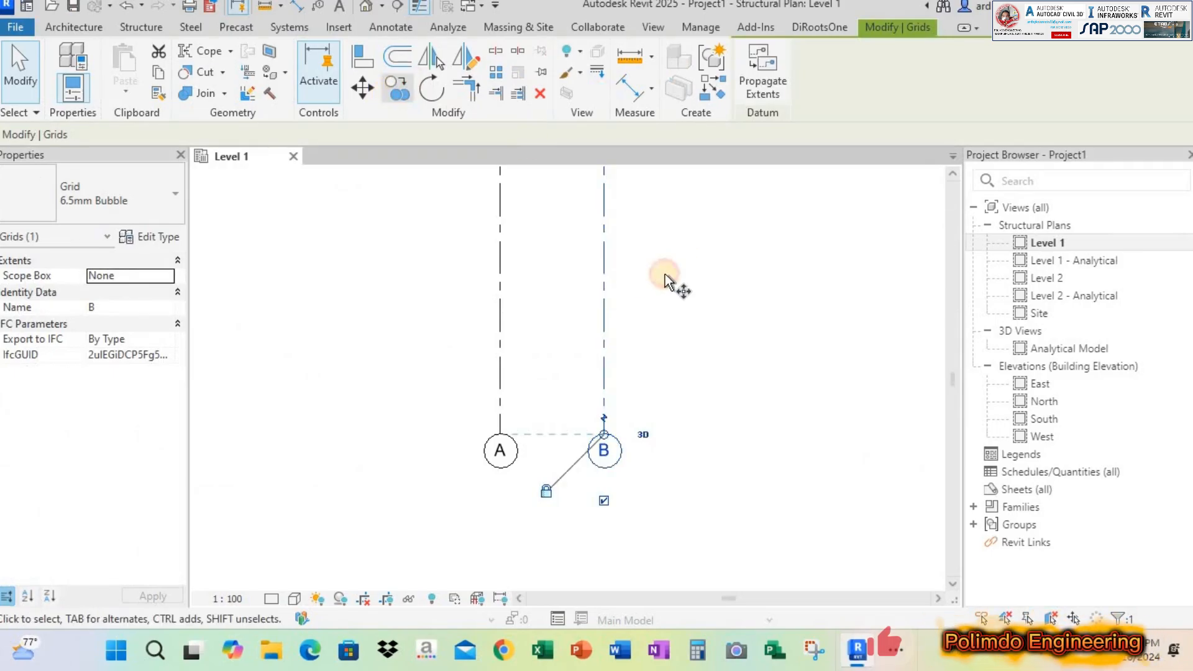
{"action": "left_click", "coordinate": [606, 277]}
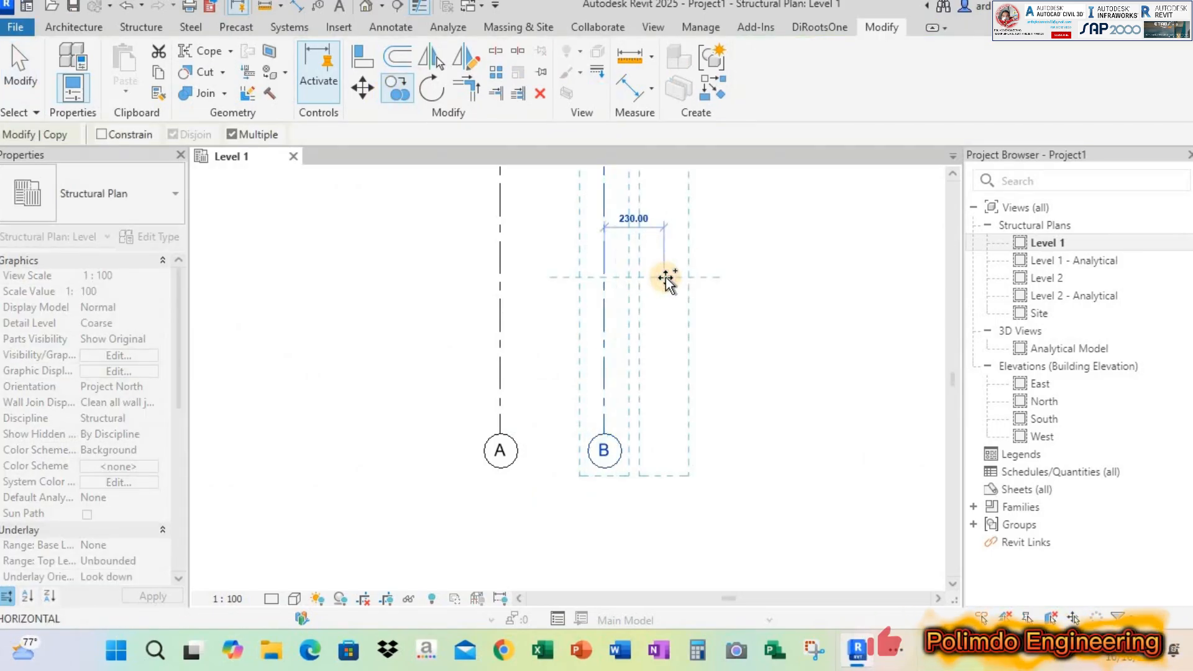
{"action": "key", "text": "c"}
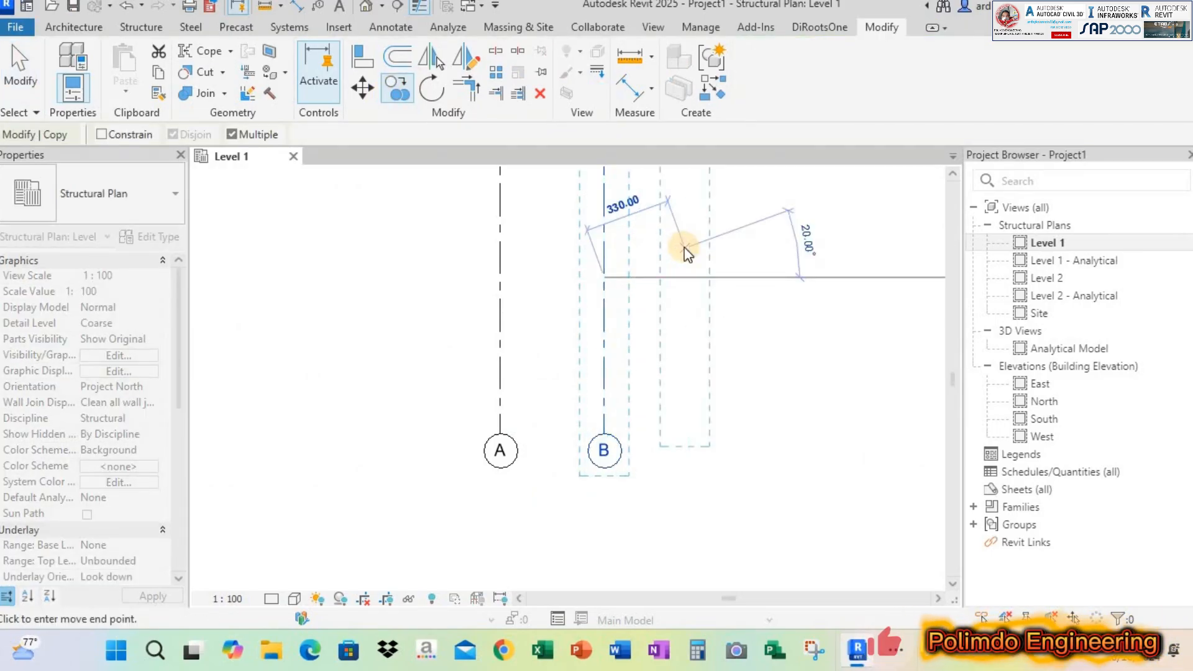
{"action": "key", "text": "Escape"}
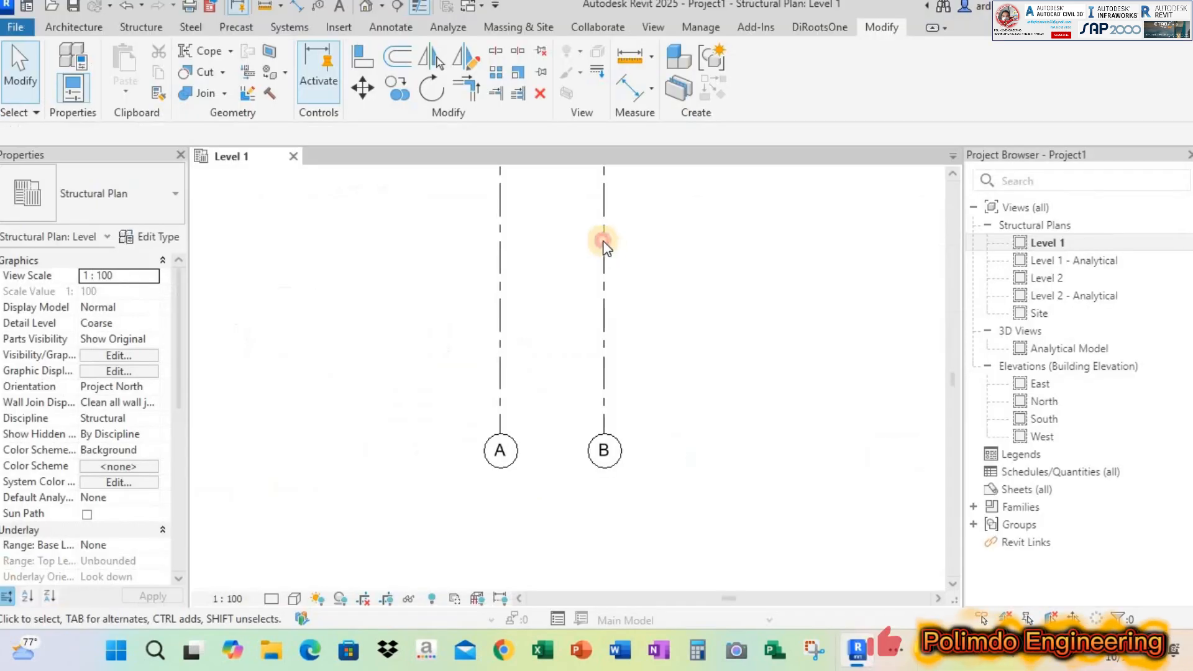
Copy grid B 500 cm horizontally to the right for the second bay
{"action": "left_click", "coordinate": [603, 242]}
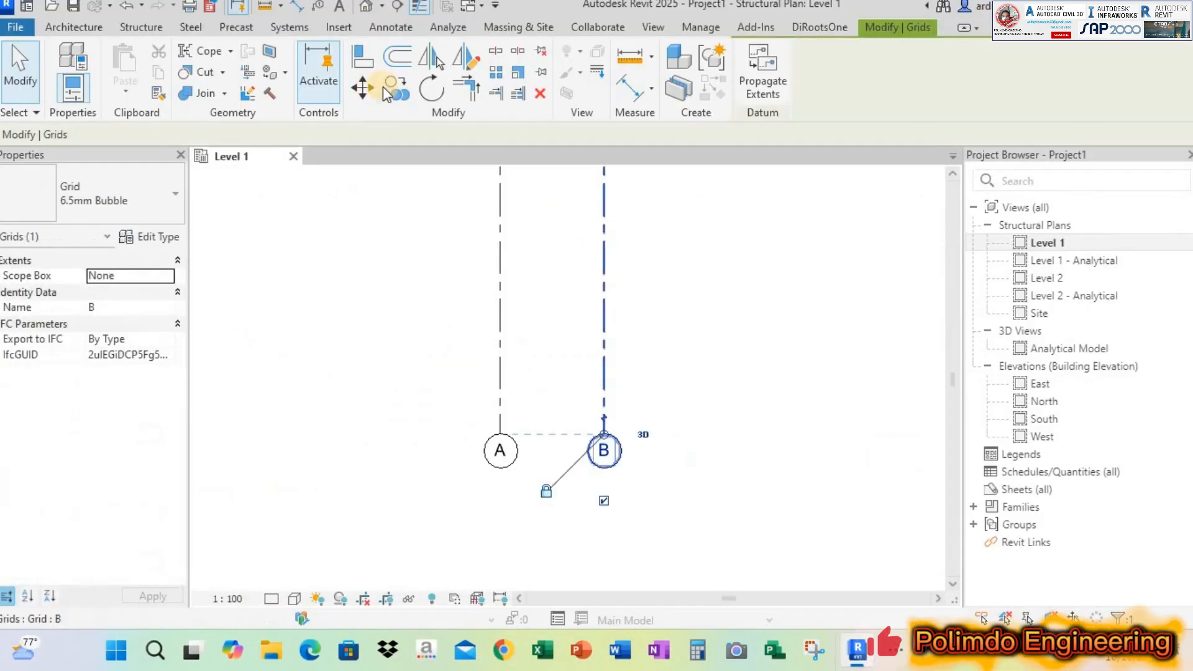
{"action": "key", "text": "c"}
{"action": "key", "text": "o"}
{"action": "left_click", "coordinate": [614, 247]}
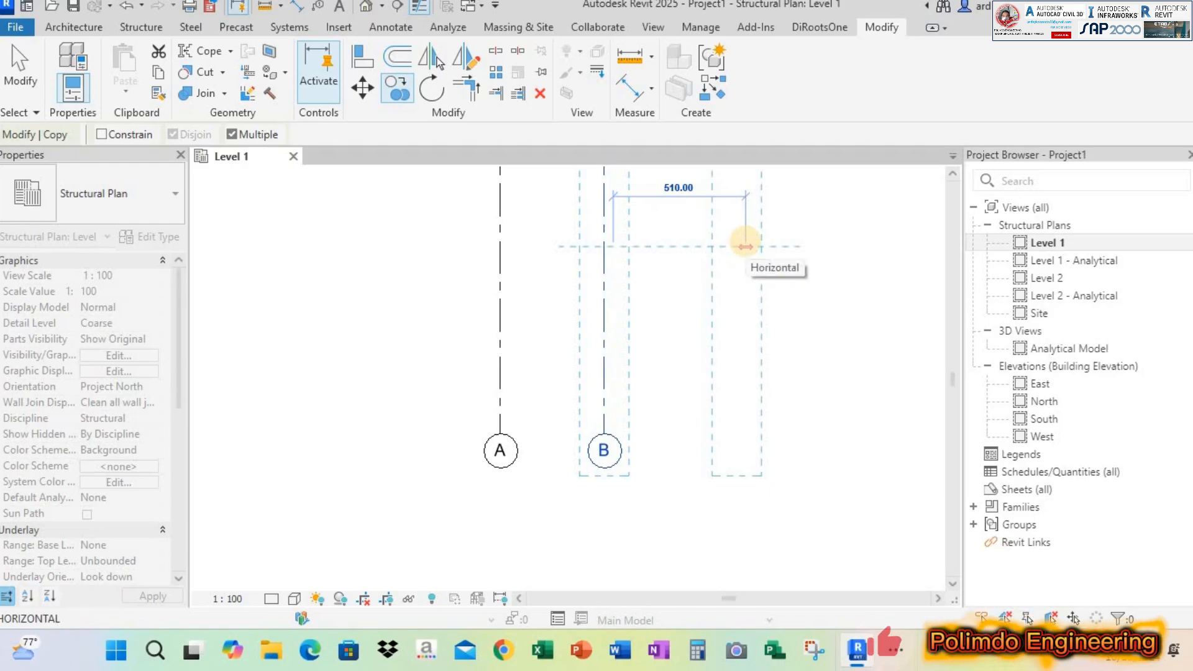
{"action": "type", "text": "500"}
{"action": "key", "text": "Return"}
{"action": "key", "text": "Escape"}
{"action": "key", "text": "Escape"}
{"action": "scroll", "coordinate": [610, 391], "scroll_direction": "down", "scroll_amount": 2}
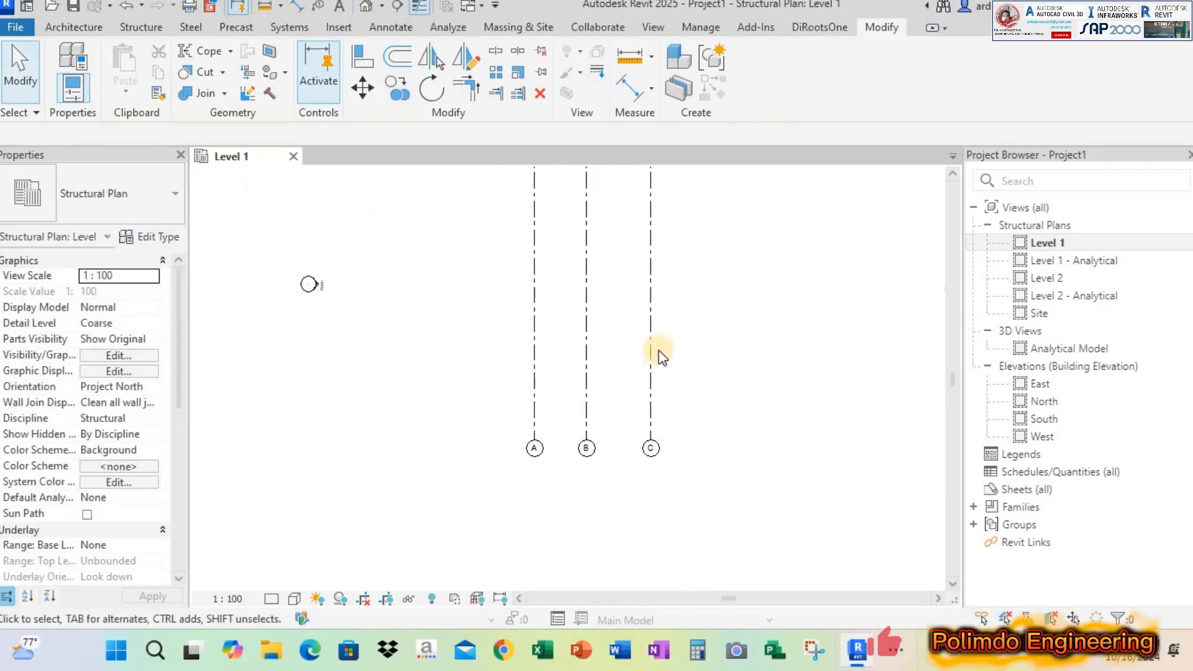
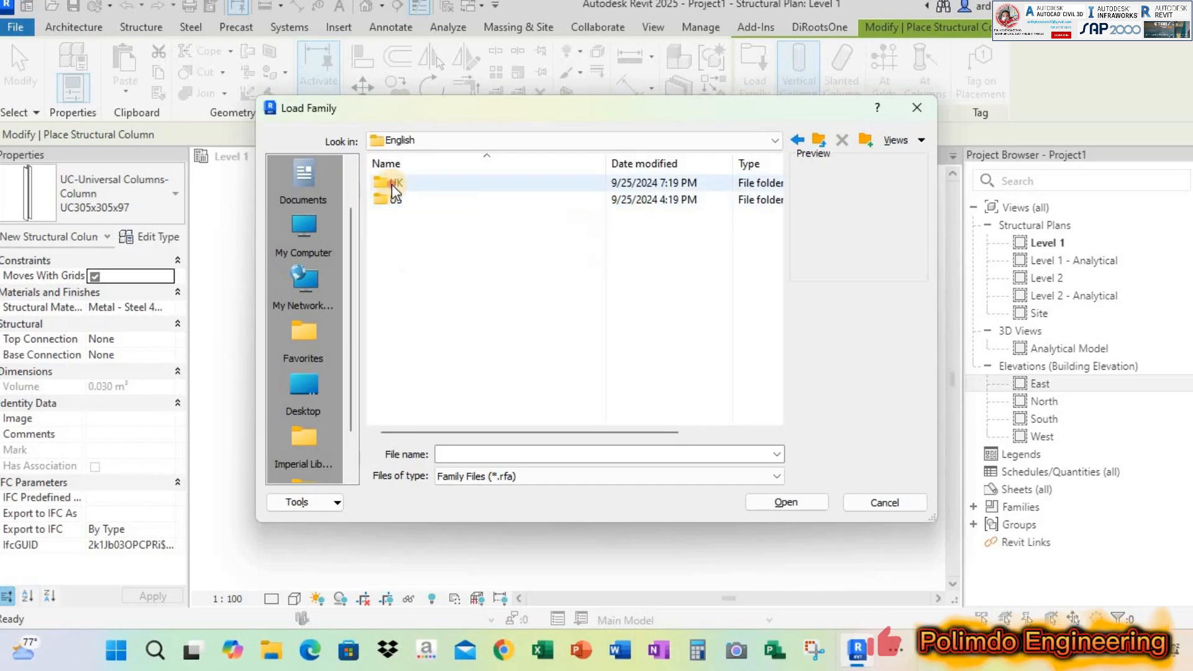
Browse the family library to the Concrete folder under UK, Structural Columns
{"action": "double_click", "coordinate": [392, 183]}
{"action": "scroll", "coordinate": [442, 273], "scroll_direction": "down", "scroll_amount": 9}
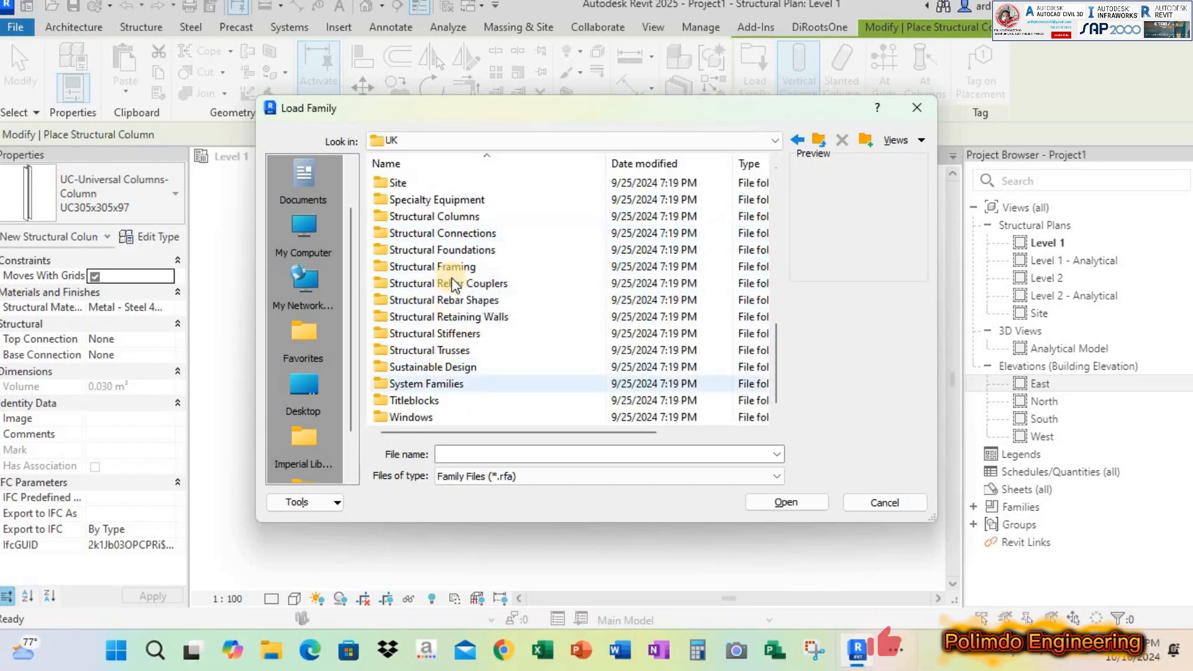
{"action": "left_click", "coordinate": [452, 338]}
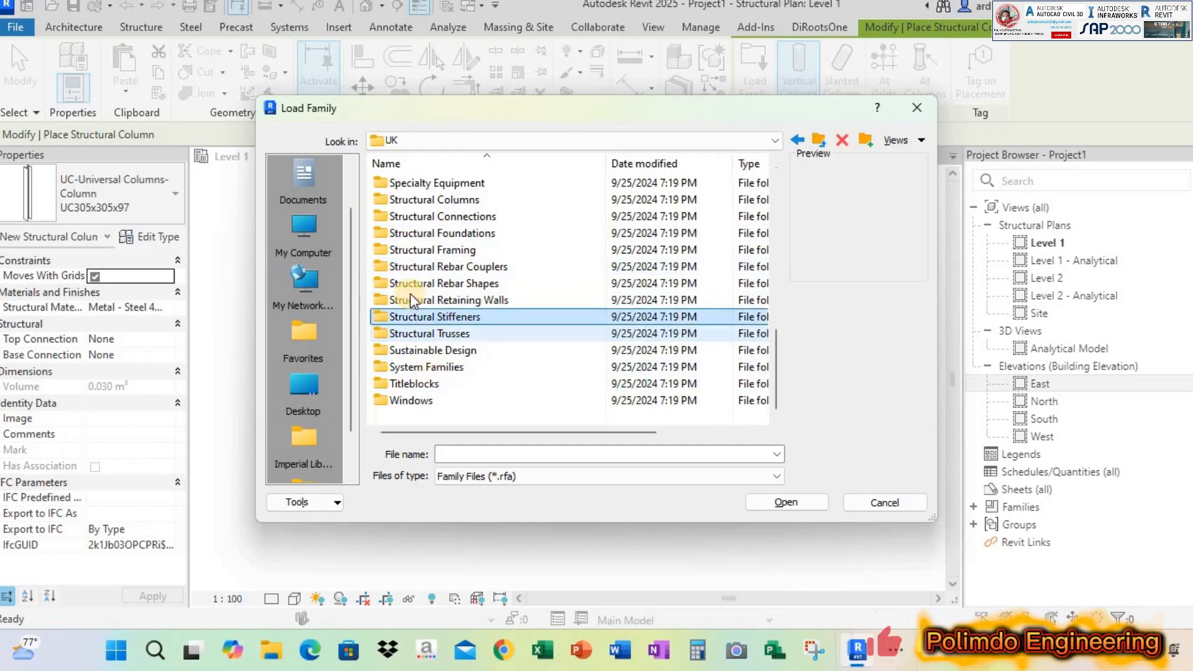
{"action": "scroll", "coordinate": [447, 346], "scroll_direction": "up", "scroll_amount": 2}
{"action": "left_click", "coordinate": [449, 302]}
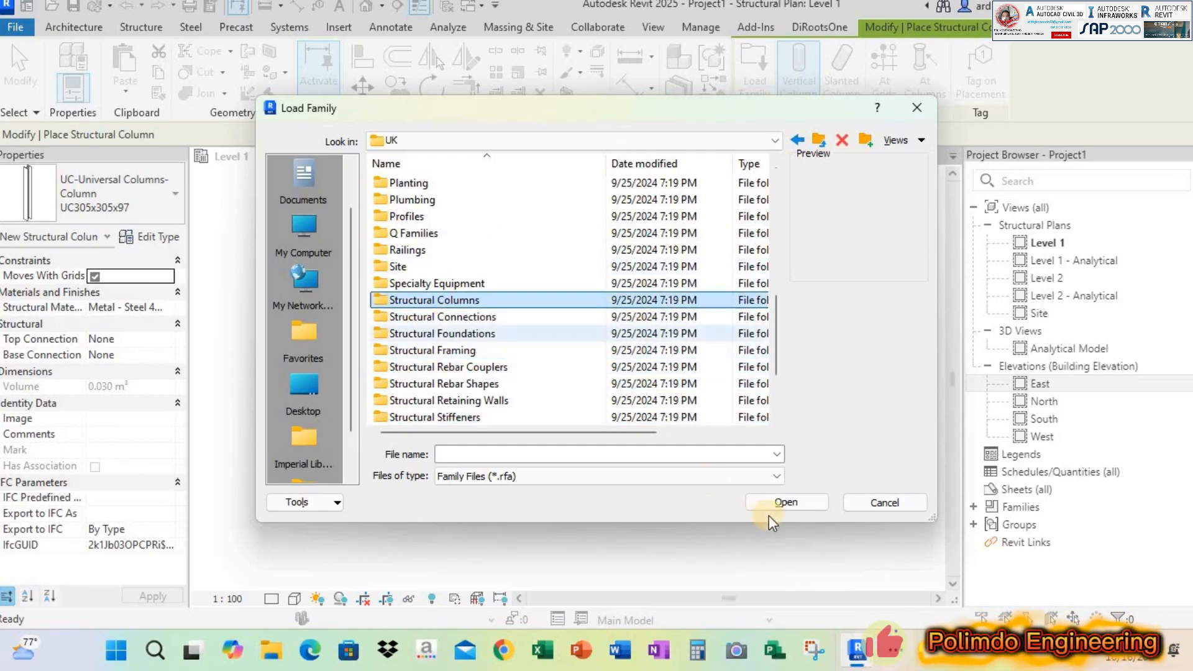
{"action": "left_click", "coordinate": [778, 505]}
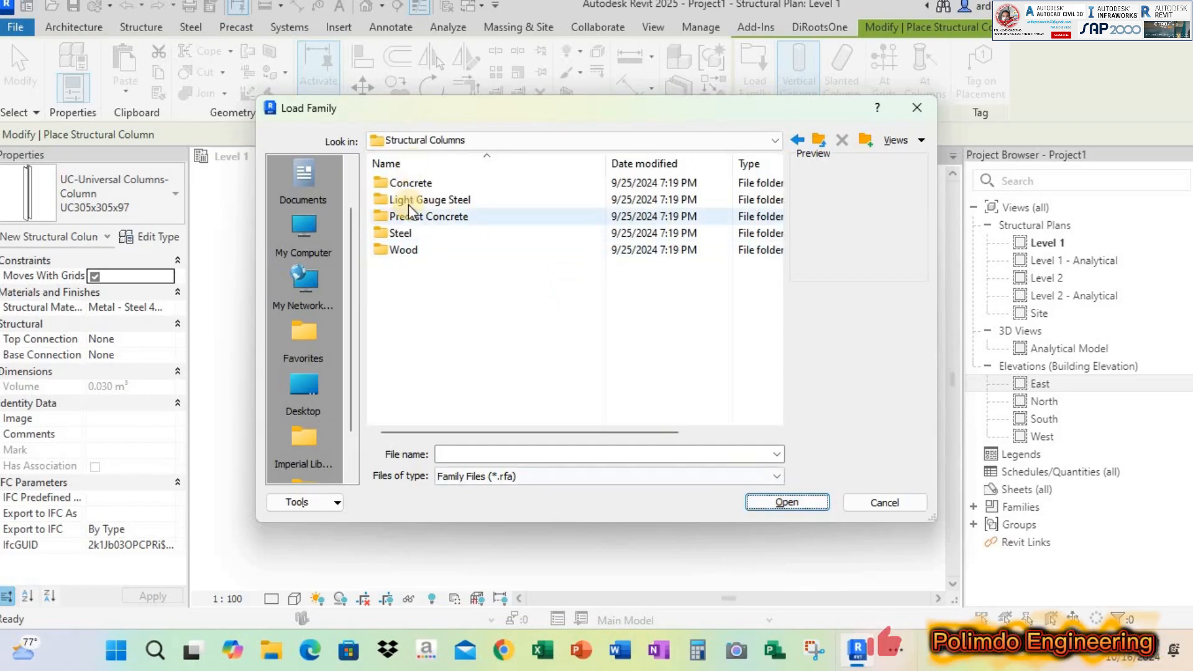
{"action": "left_click", "coordinate": [544, 198]}
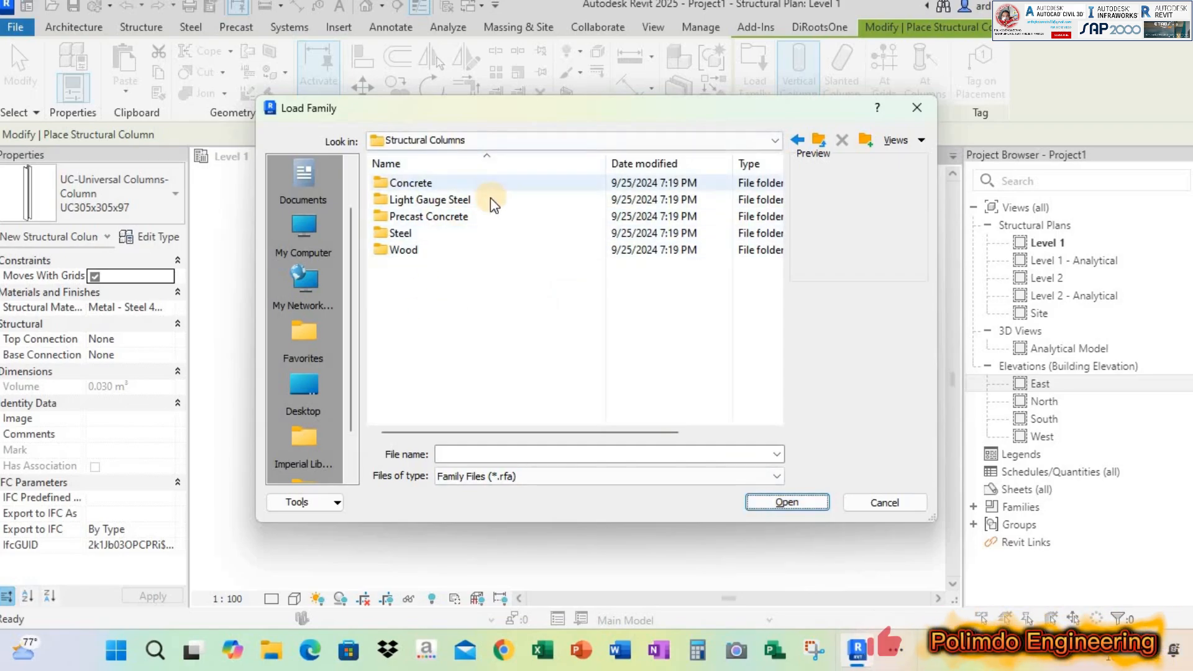
{"action": "left_click", "coordinate": [434, 251]}
{"action": "left_click", "coordinate": [406, 184]}
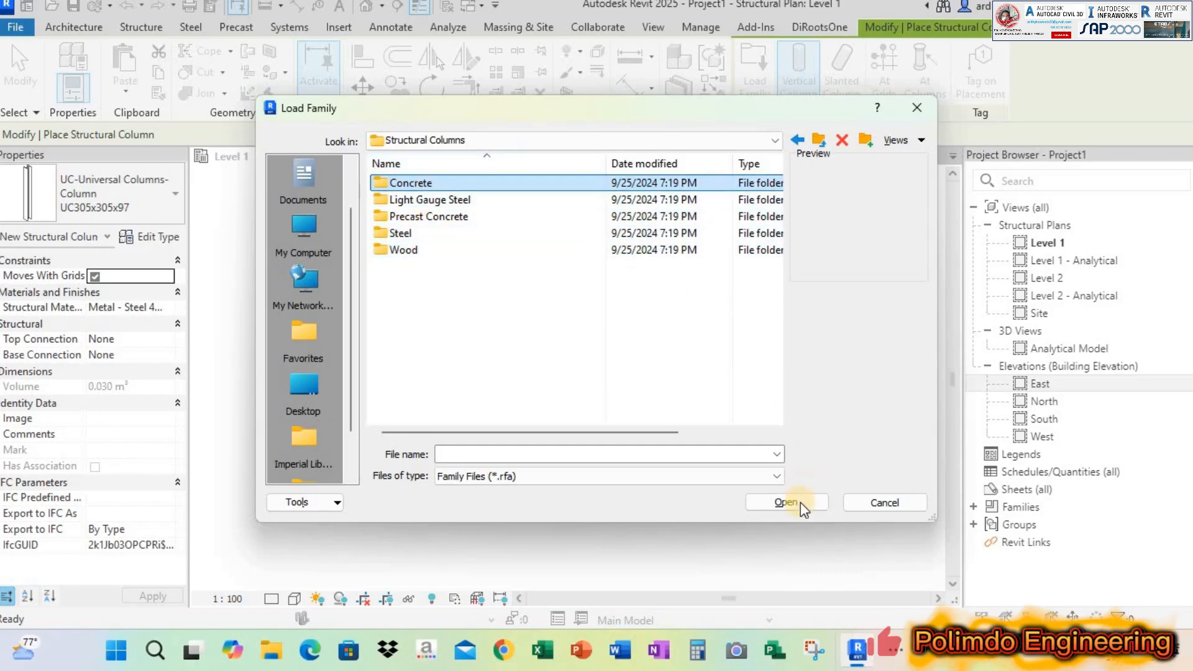
{"action": "left_click", "coordinate": [784, 501]}
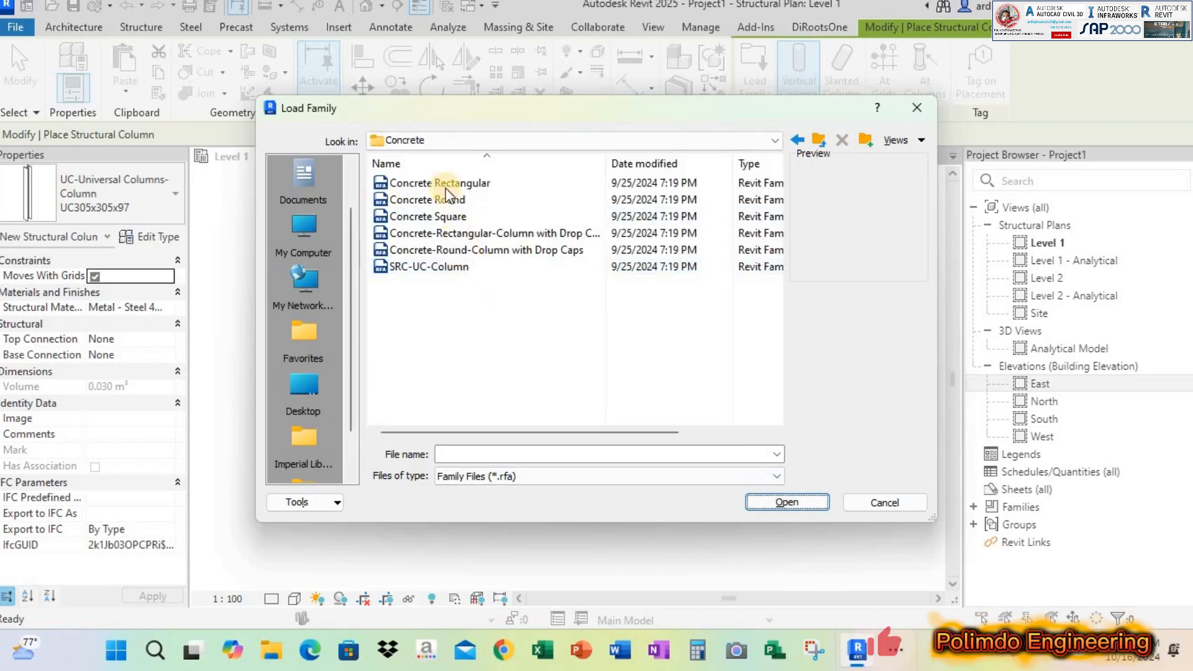
Preview the concrete column families from Concrete Rectangular through SRC-UC-Column to compare their shapes
{"action": "left_click", "coordinate": [445, 181]}
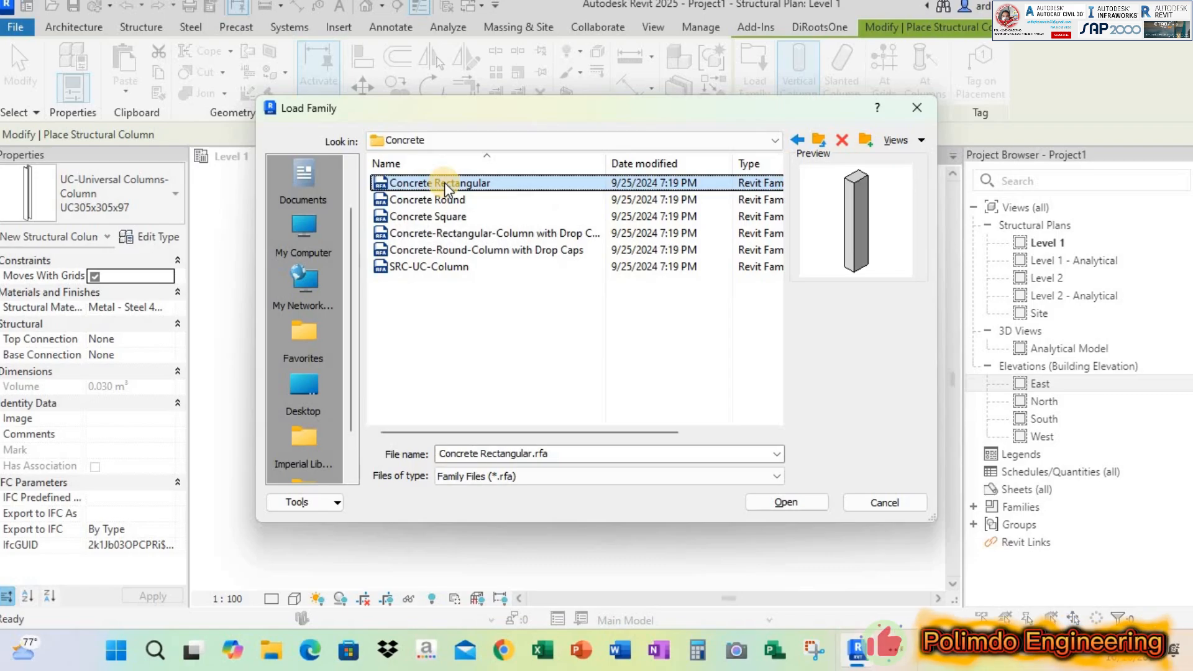
{"action": "key", "text": "Down"}
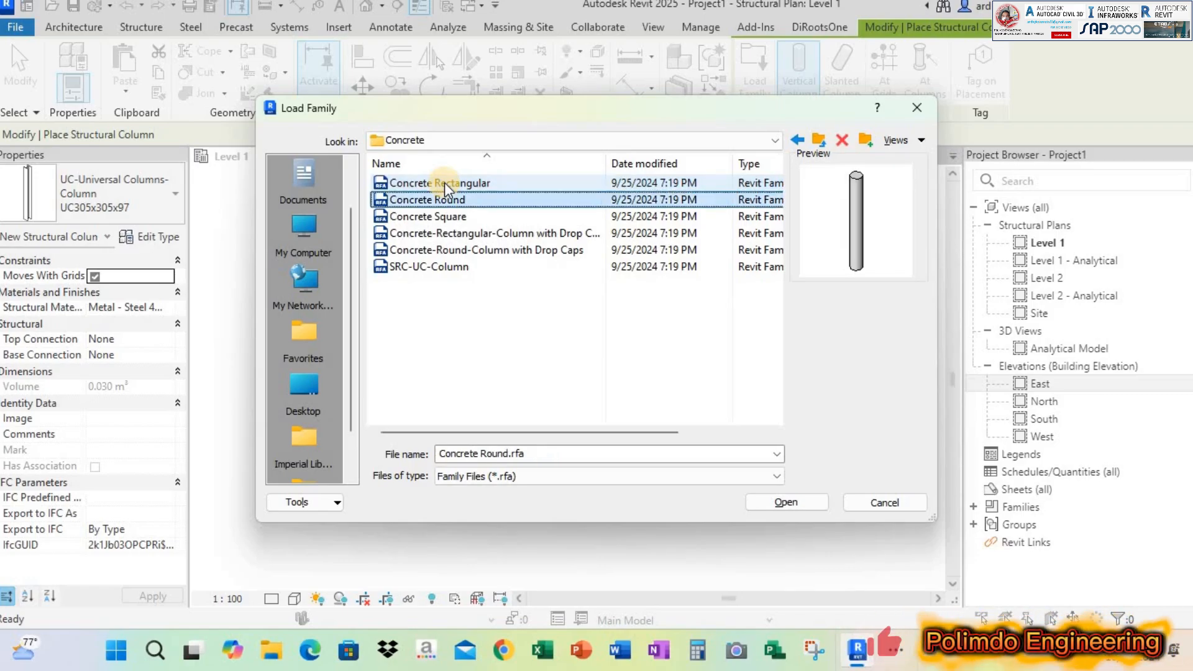
{"action": "key", "text": "Up"}
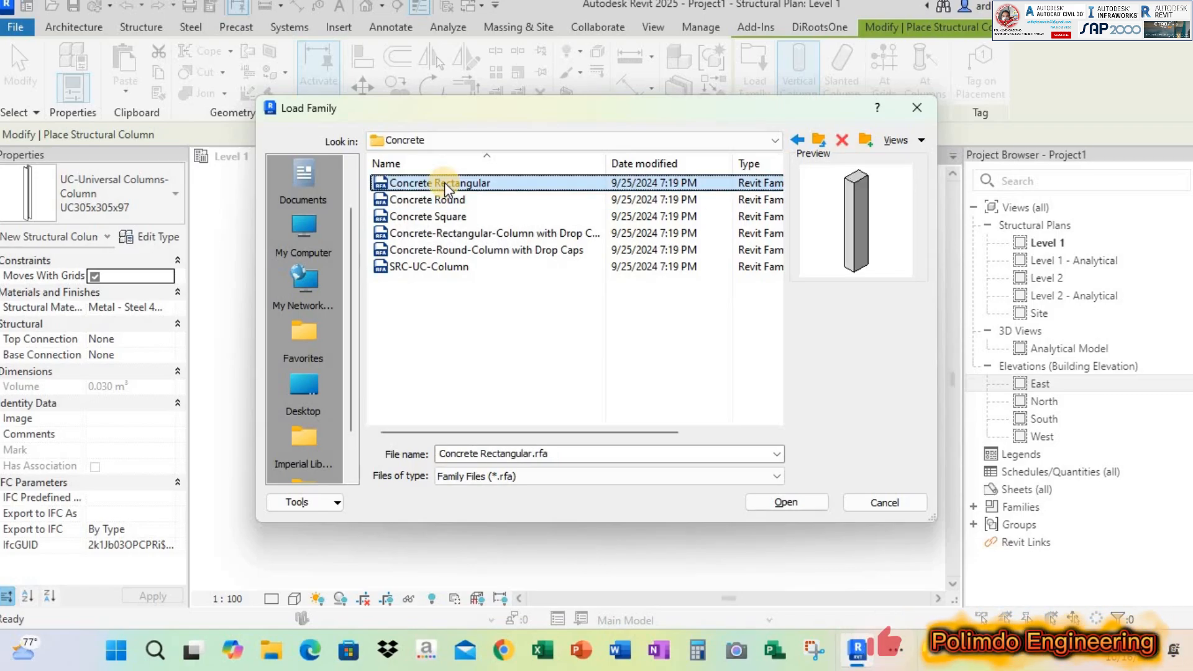
{"action": "key", "text": "Down"}
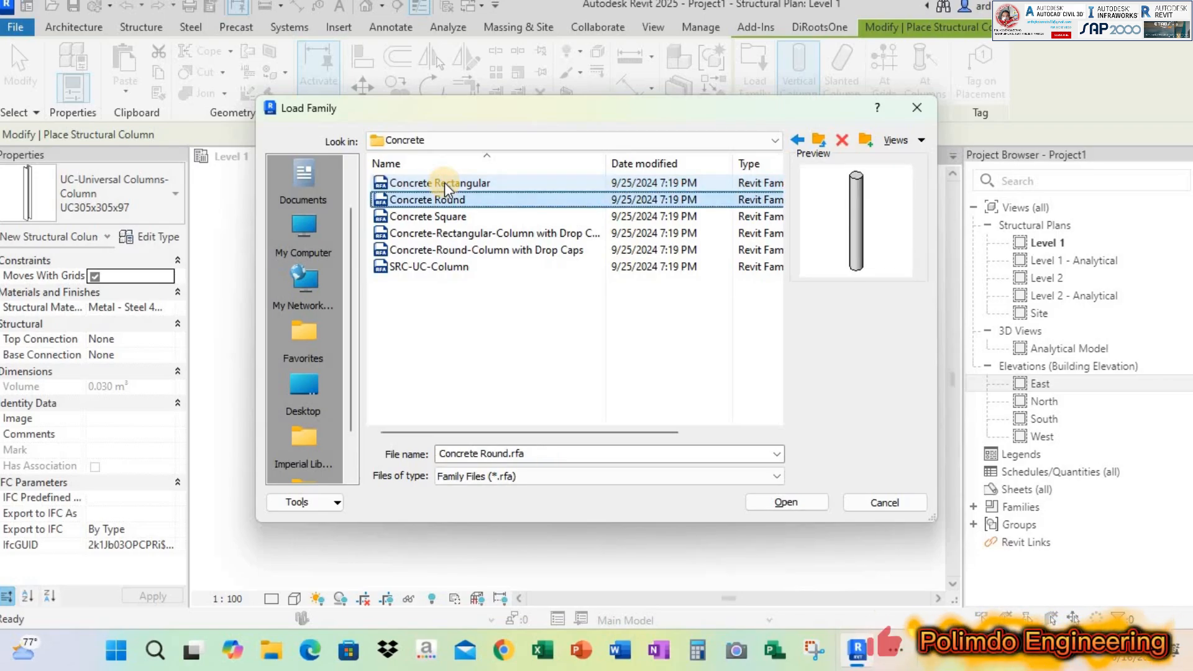
{"action": "key", "text": "Down"}
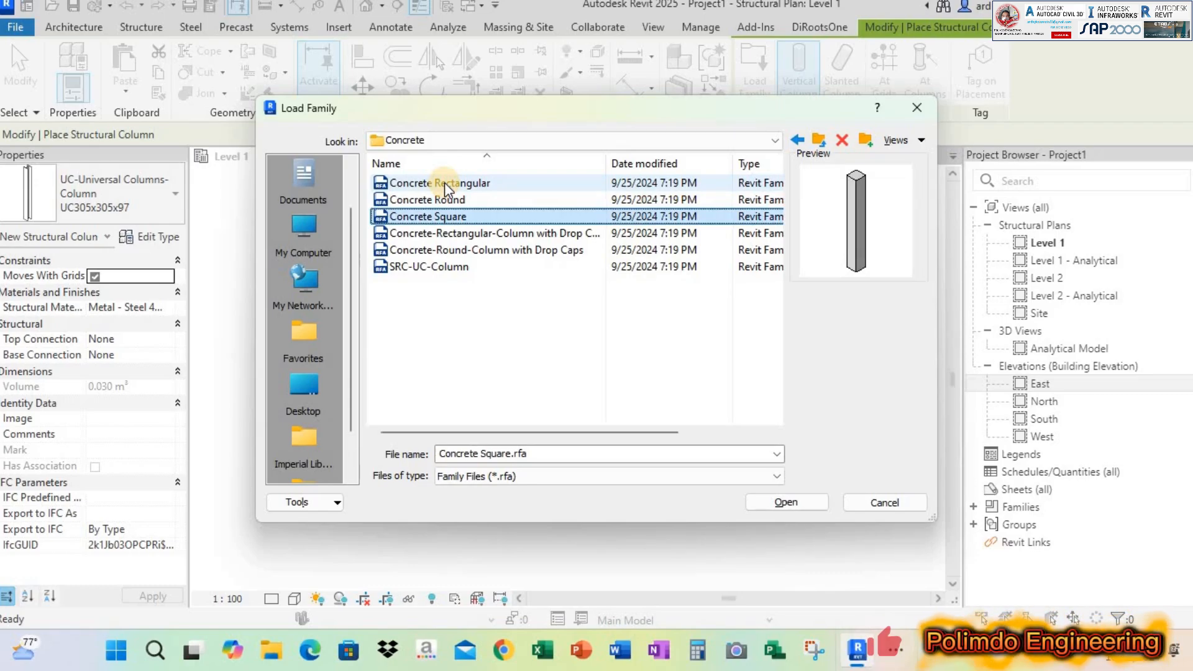
{"action": "key", "text": "Down"}
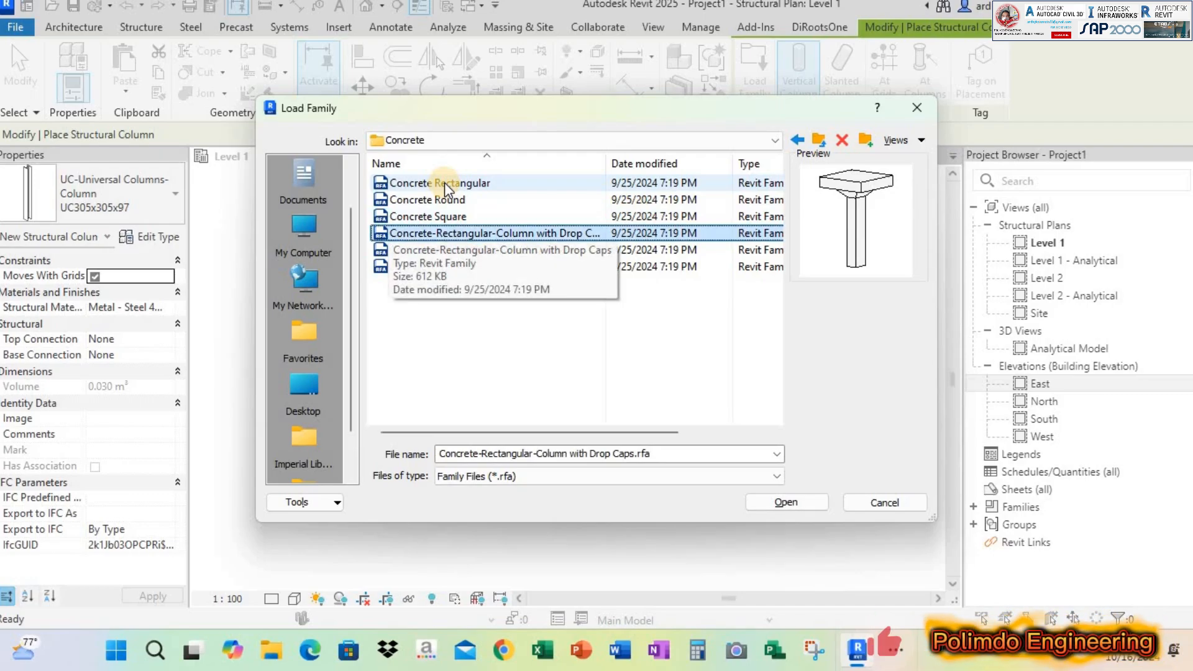
{"action": "key", "text": "Down"}
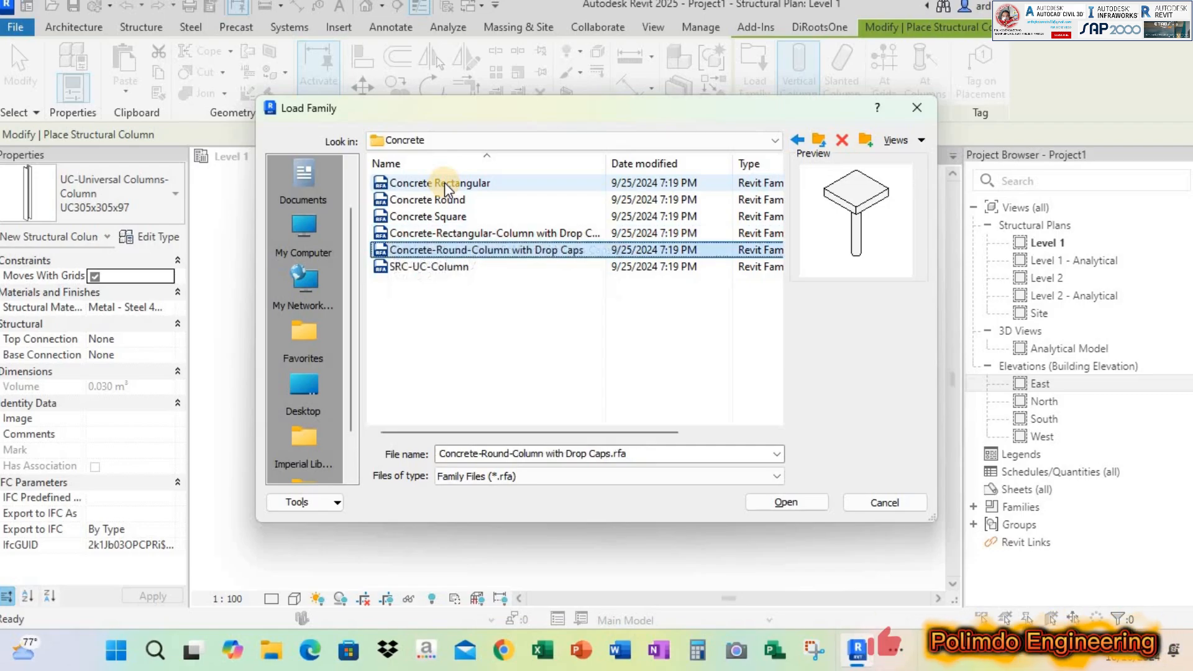
{"action": "key", "text": "Up"}
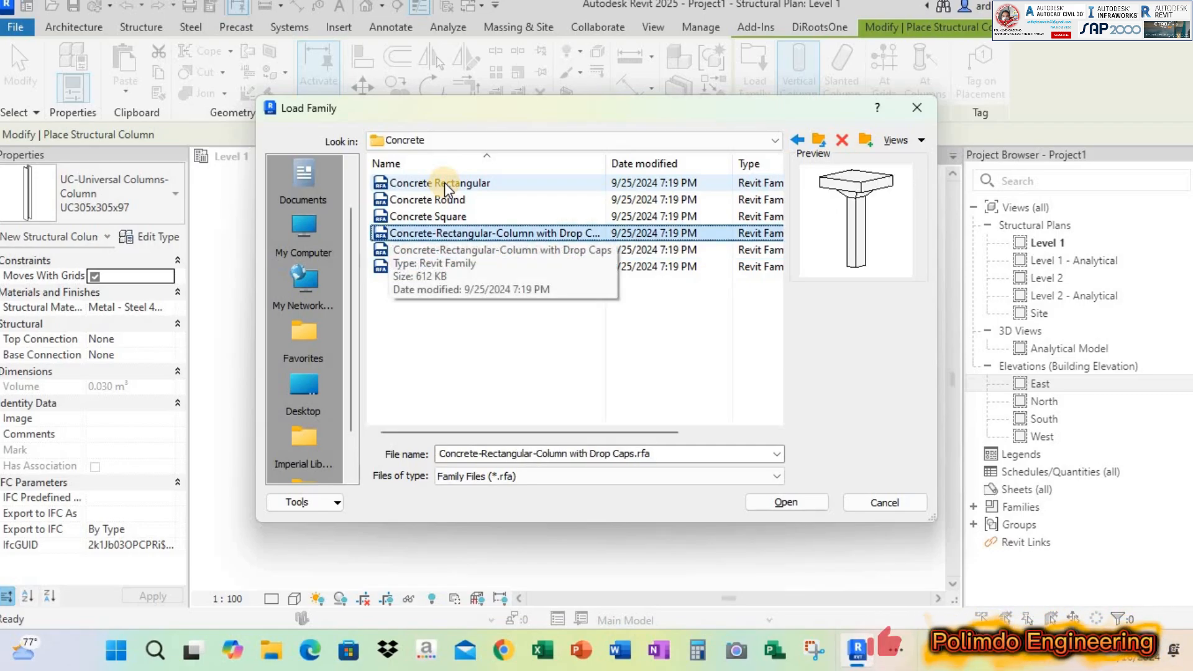
{"action": "key", "text": "Down"}
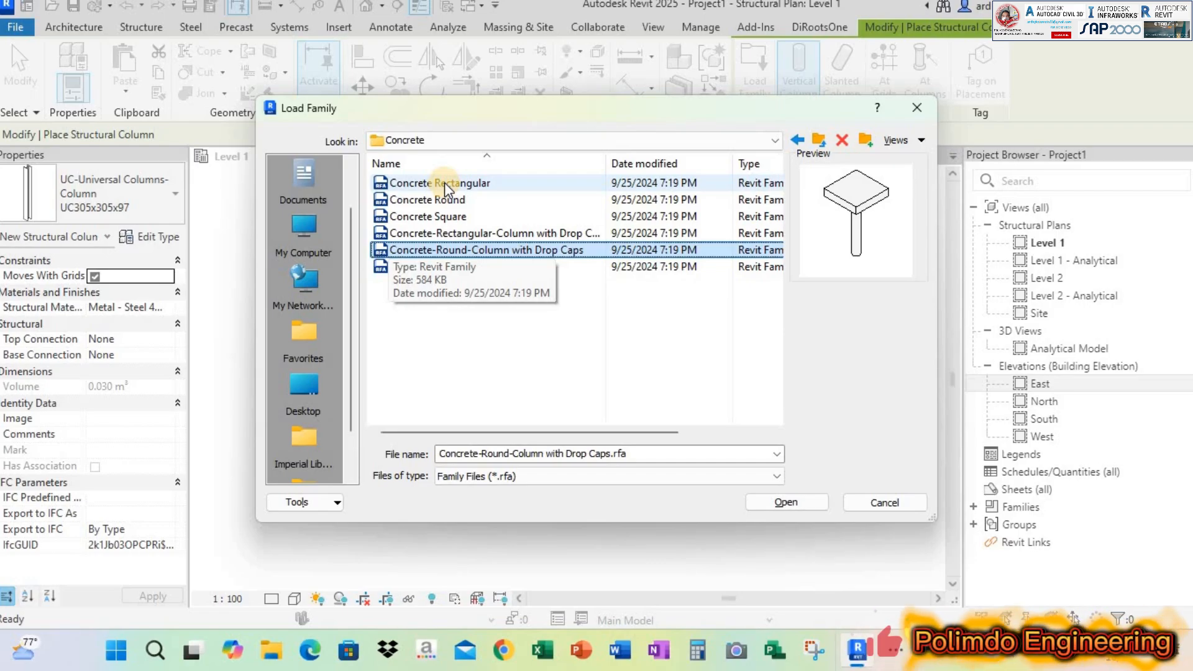
{"action": "key", "text": "Down"}
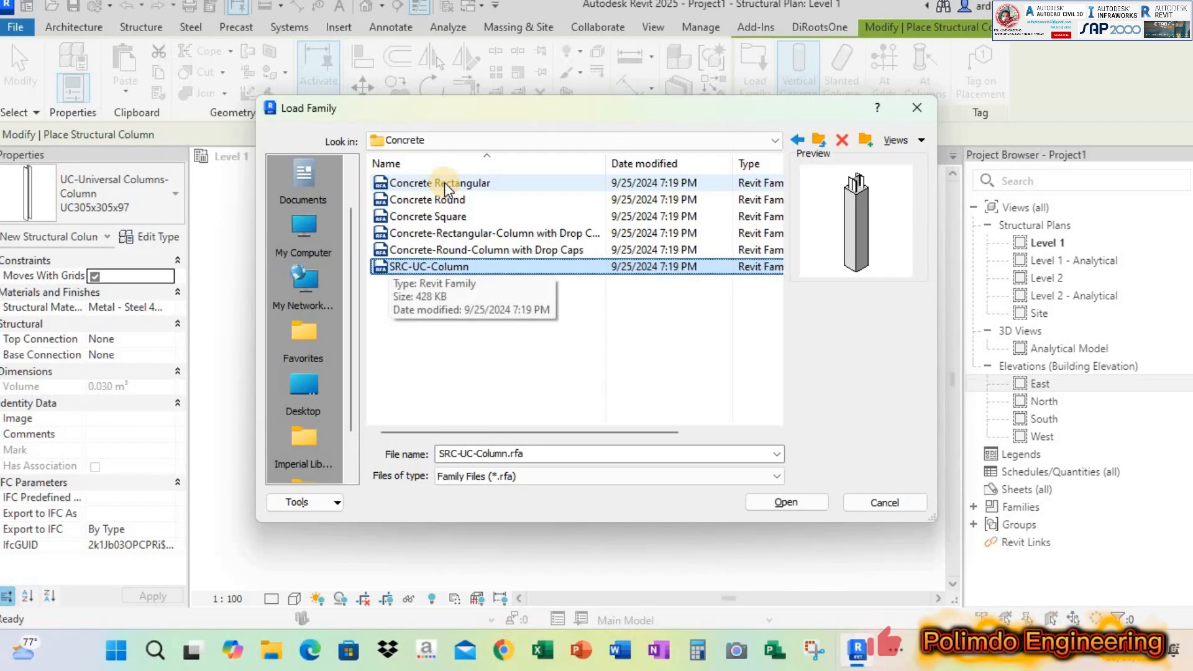
Load the Concrete Rectangular column family and review the available column sizes
{"action": "key", "text": "Up"}
{"action": "key", "text": "Up"}
{"action": "key", "text": "Up"}
{"action": "key", "text": "Up"}
{"action": "key", "text": "Up"}
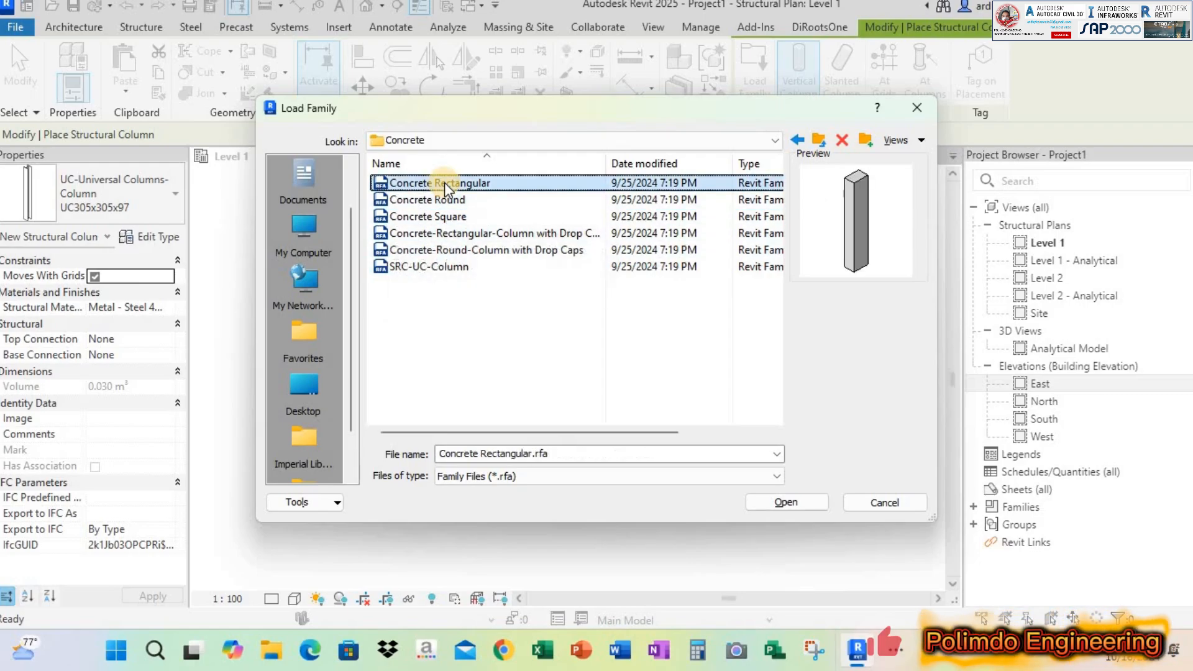
{"action": "left_click", "coordinate": [786, 503]}
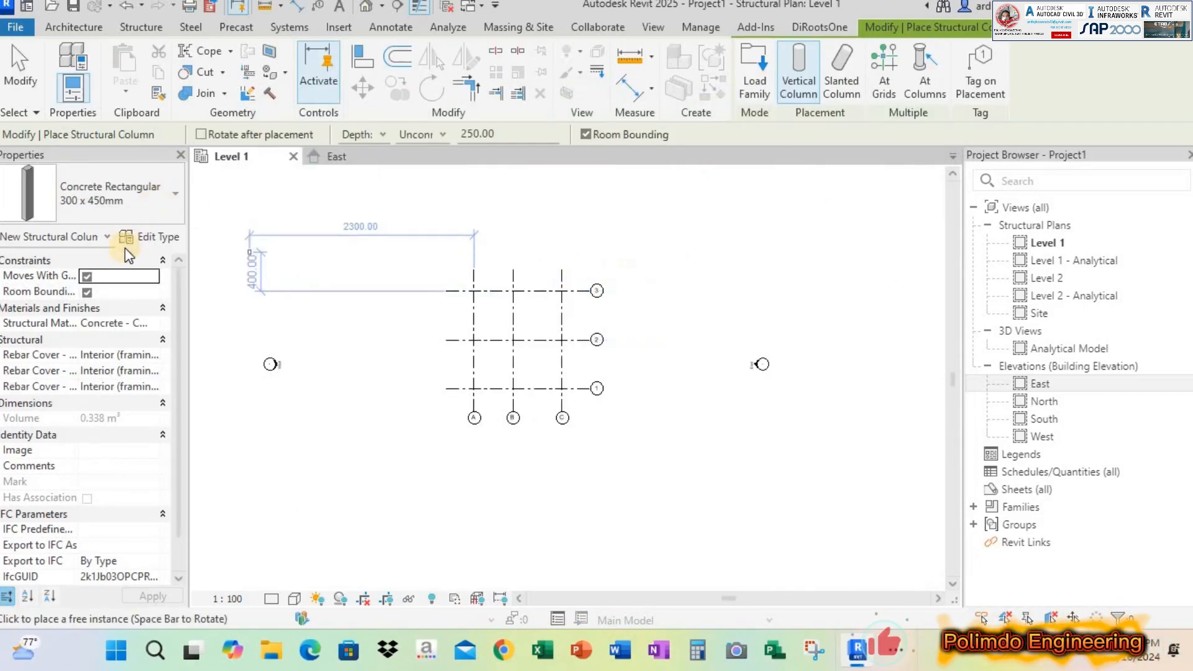
{"action": "left_click", "coordinate": [77, 193]}
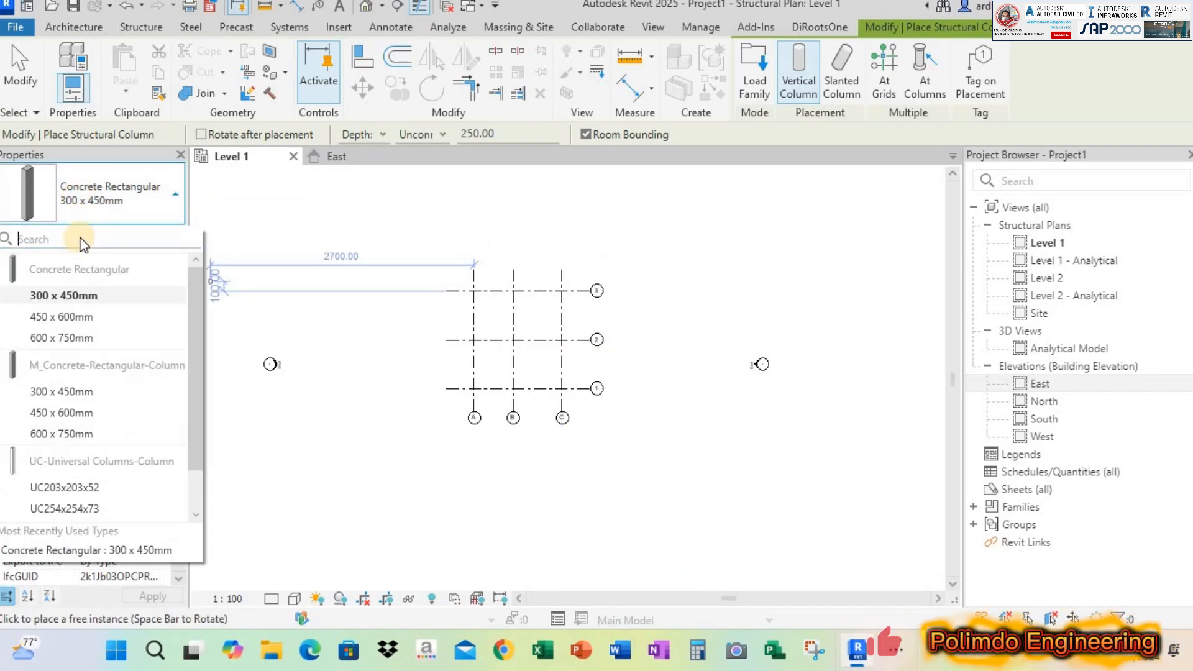
{"action": "scroll", "coordinate": [100, 361], "scroll_direction": "down", "scroll_amount": 1}
{"action": "scroll", "coordinate": [78, 311], "scroll_direction": "up", "scroll_amount": 1}
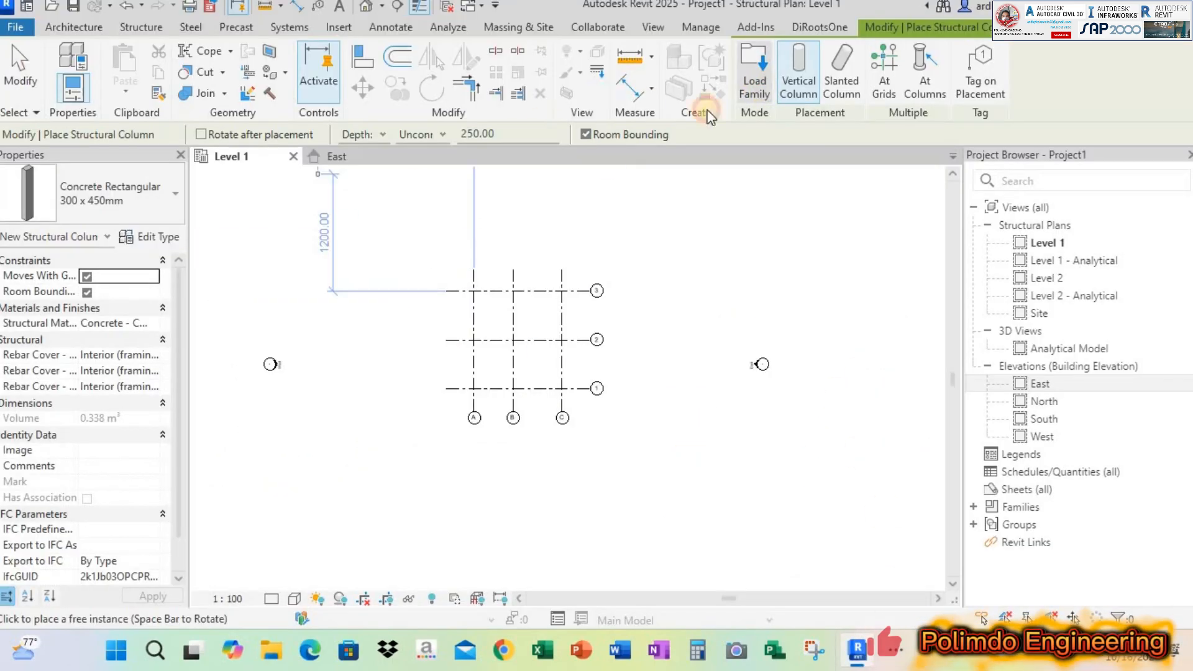
Load the Concrete Square column family and select its 300 x 300mm type for placement
{"action": "left_click", "coordinate": [754, 68]}
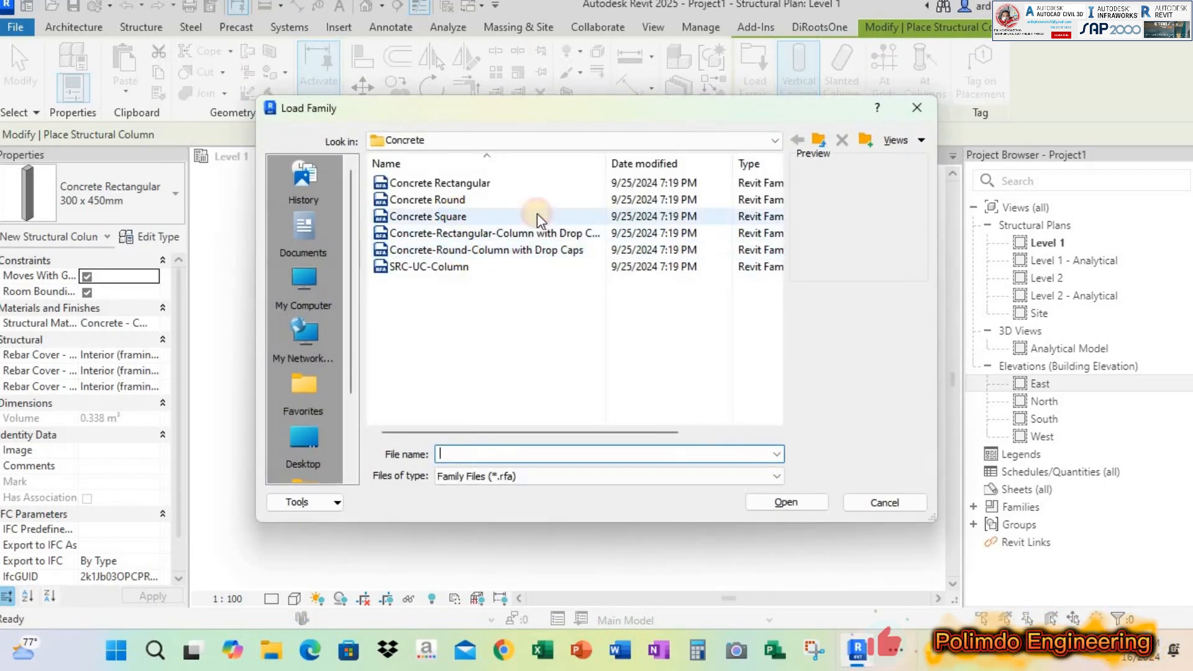
{"action": "left_click", "coordinate": [537, 215]}
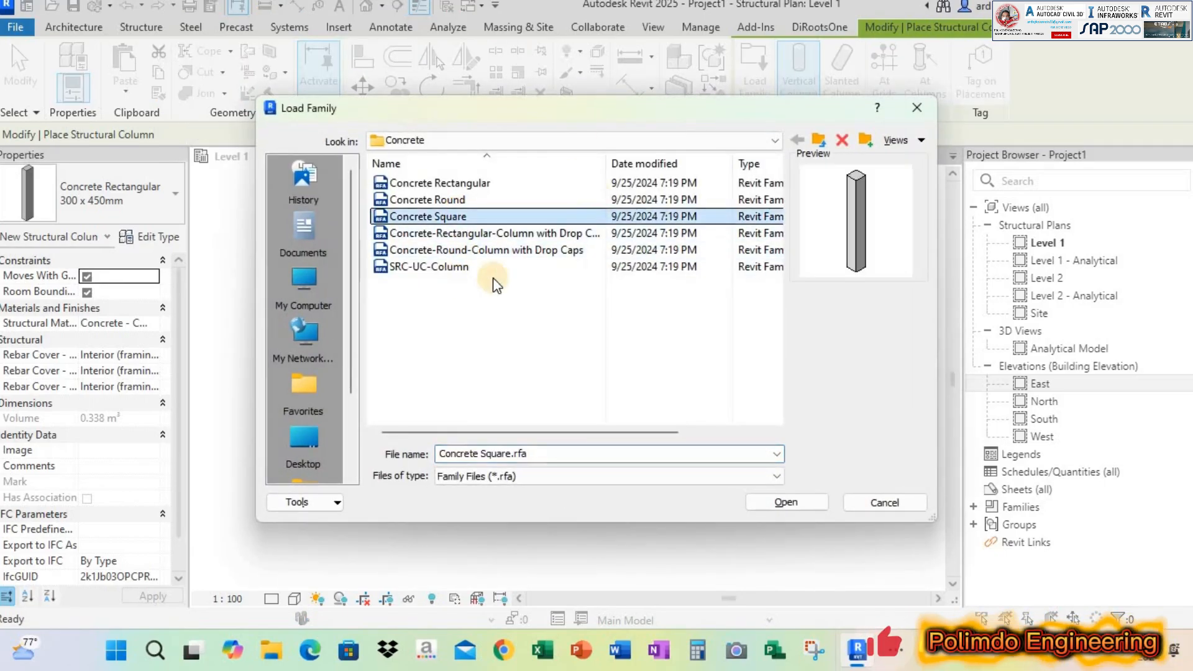
{"action": "left_click", "coordinate": [794, 506]}
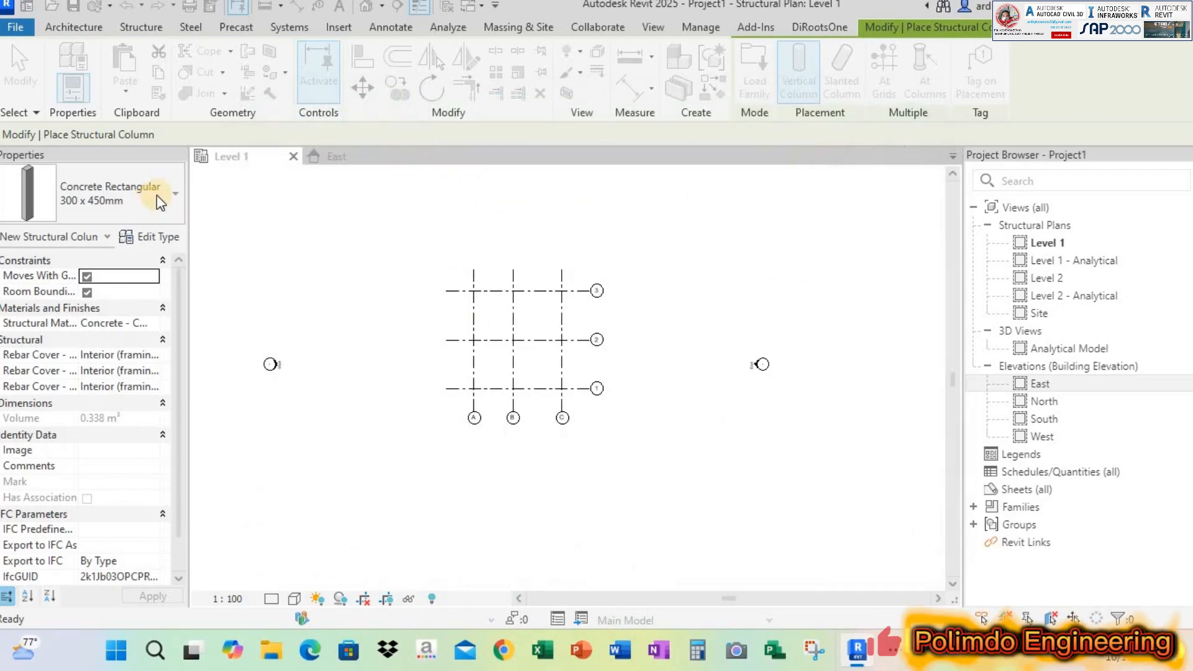
{"action": "left_click", "coordinate": [134, 195]}
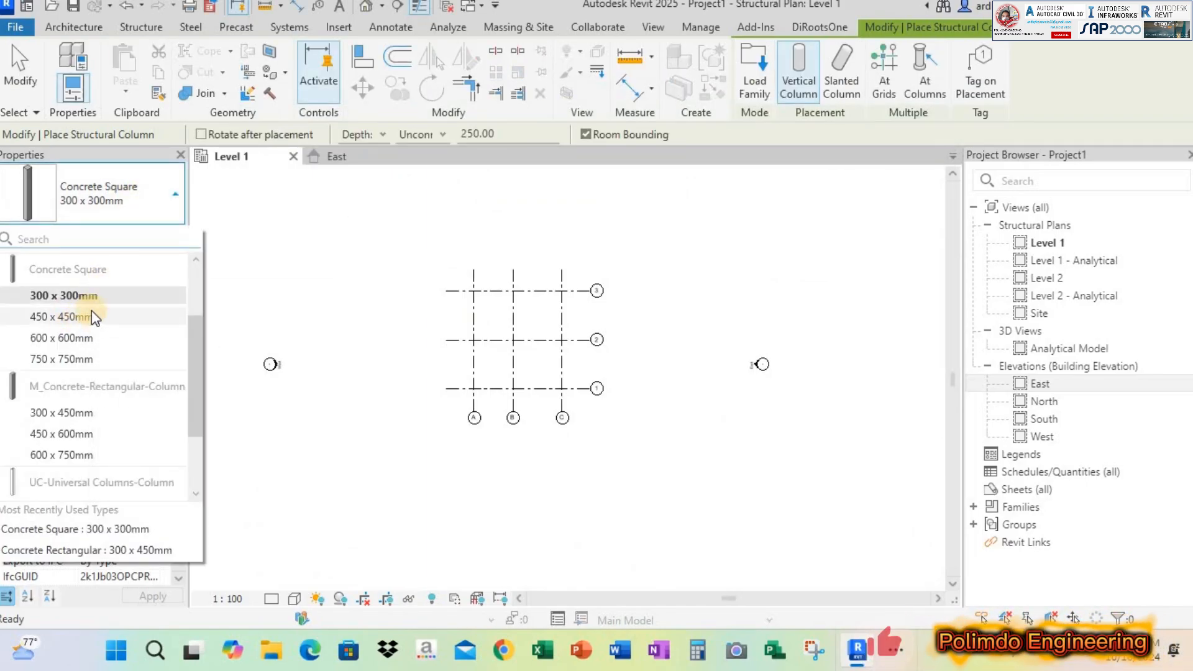
{"action": "left_click", "coordinate": [87, 295]}
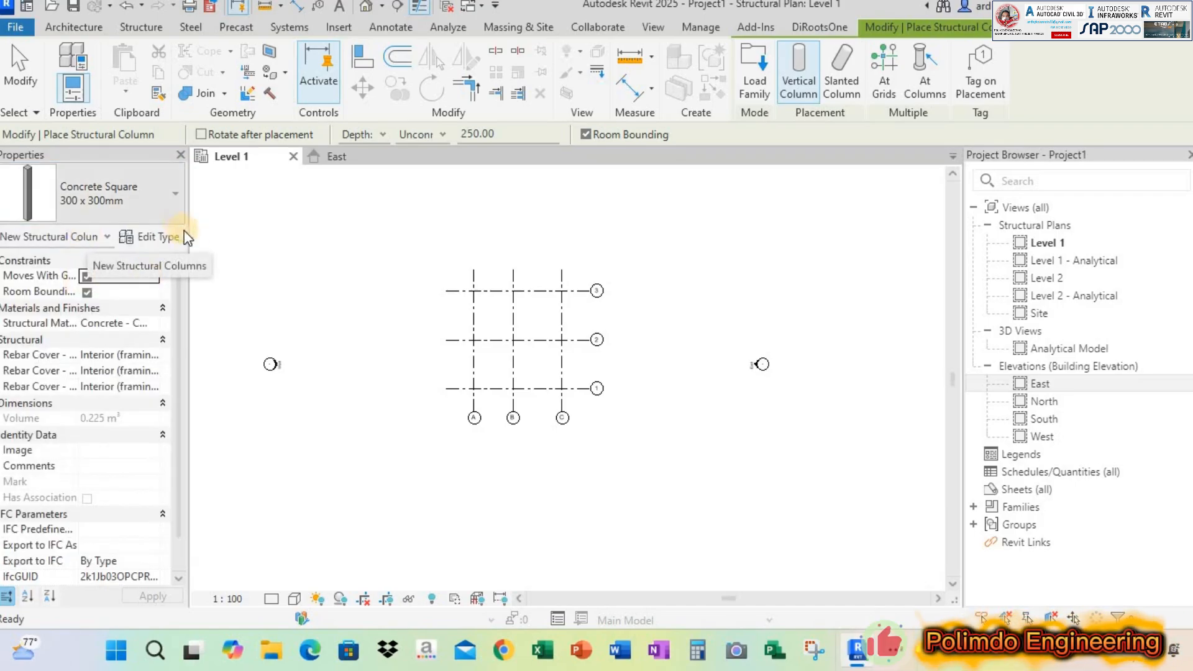
Duplicate the Concrete Square 300 x 300mm type under the name K 40 X 40
{"action": "left_click", "coordinate": [163, 238]}
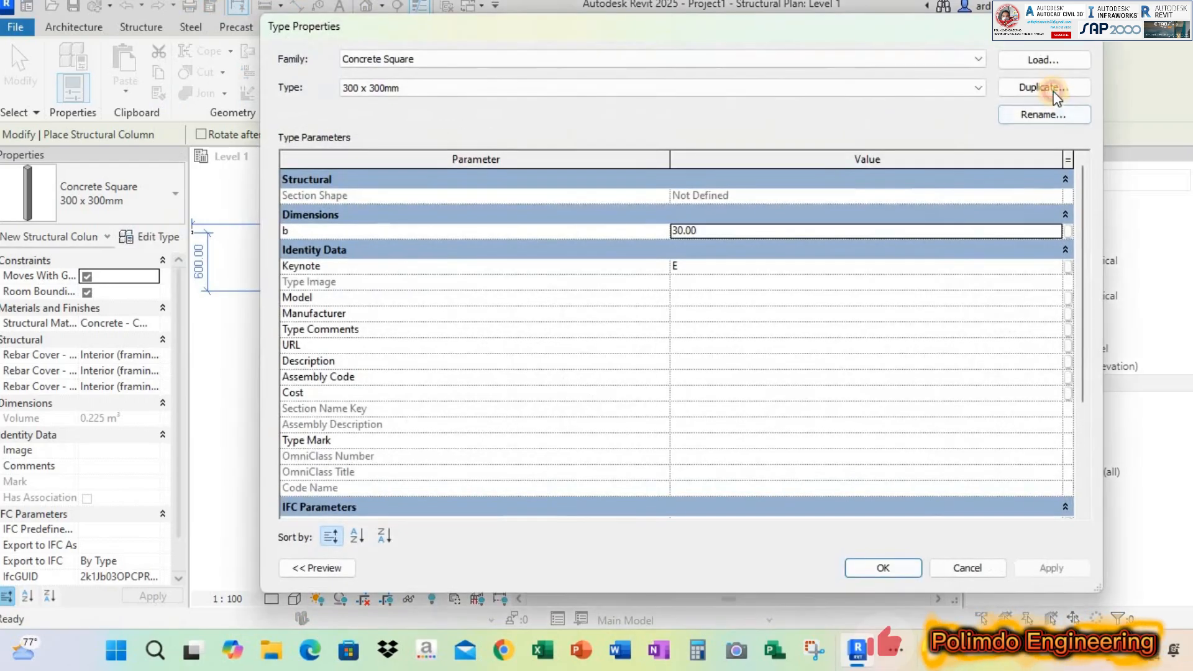
{"action": "left_click", "coordinate": [1045, 87]}
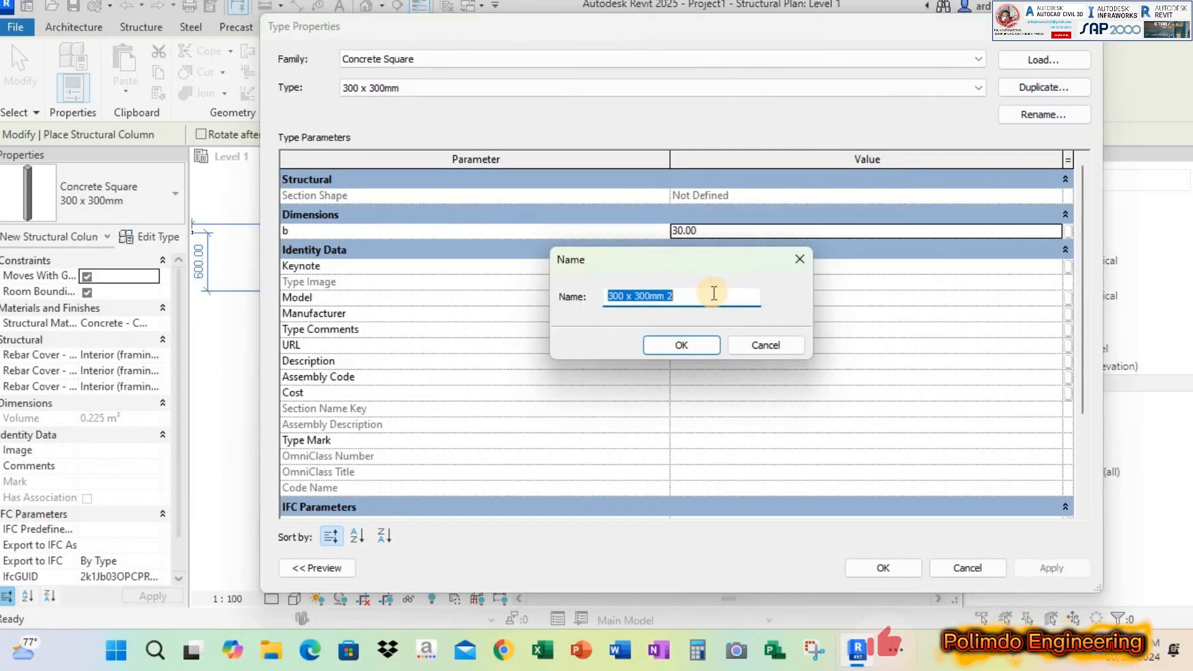
{"action": "type", "text": "K "}
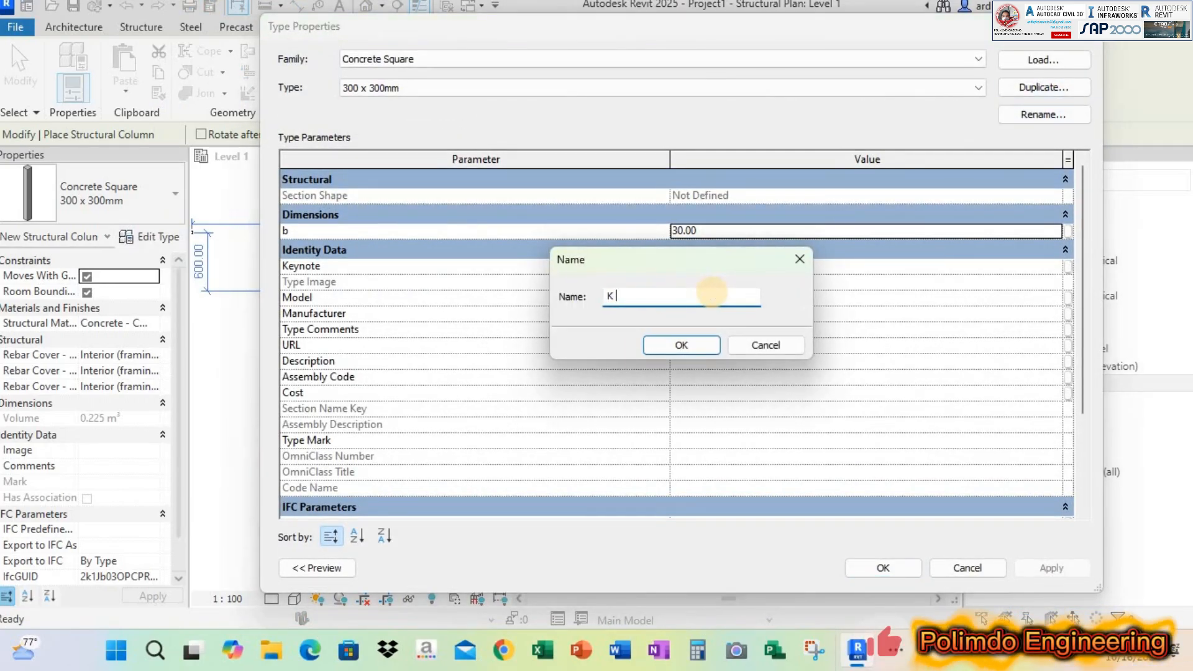
{"action": "type", "text": "30 X"}
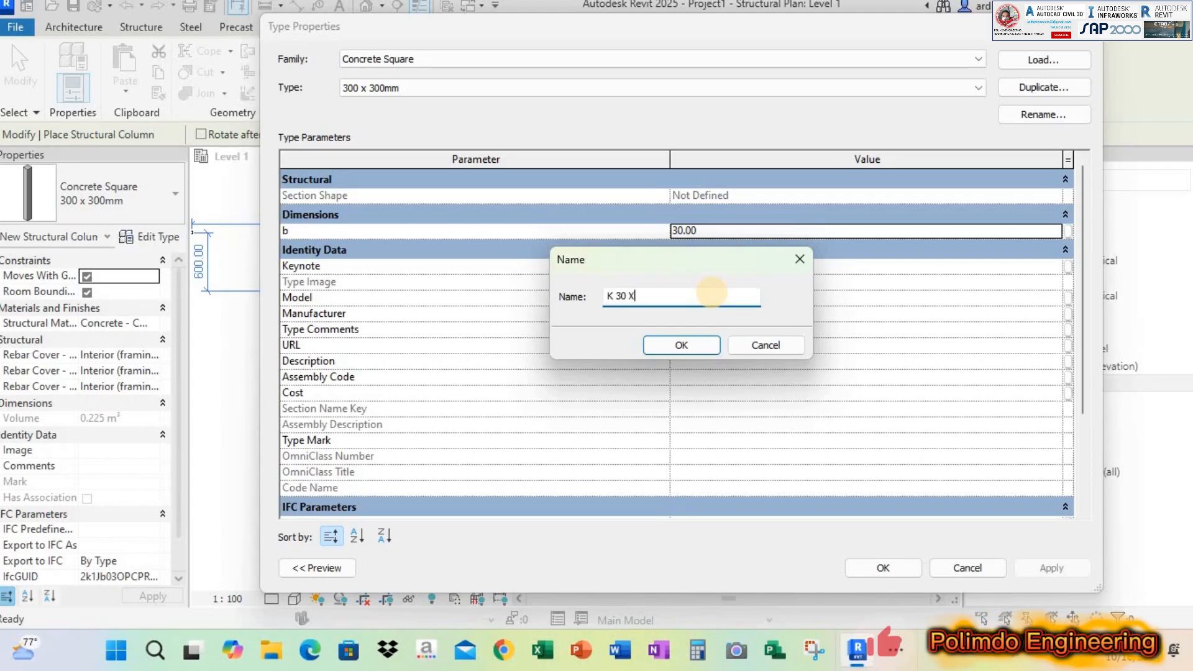
{"action": "key", "text": "BackSpace"}
{"action": "key", "text": "BackSpace"}
{"action": "key", "text": "BackSpace"}
{"action": "key", "text": "BackSpace"}
{"action": "type", "text": "40 "}
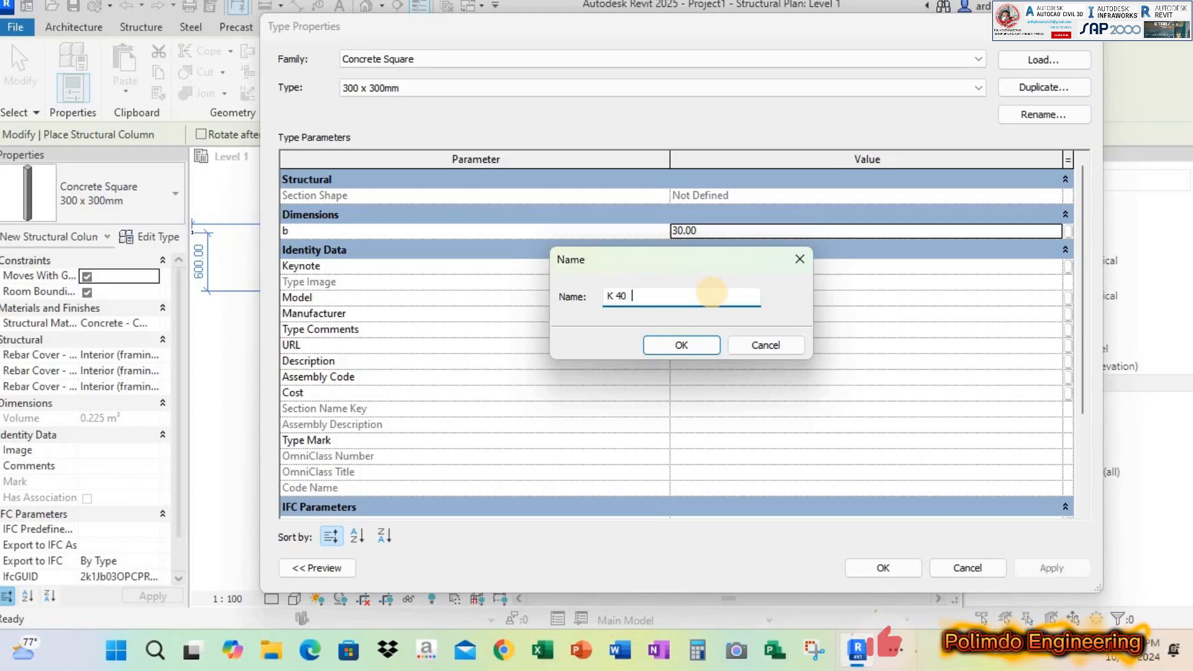
{"action": "type", "text": "X 40"}
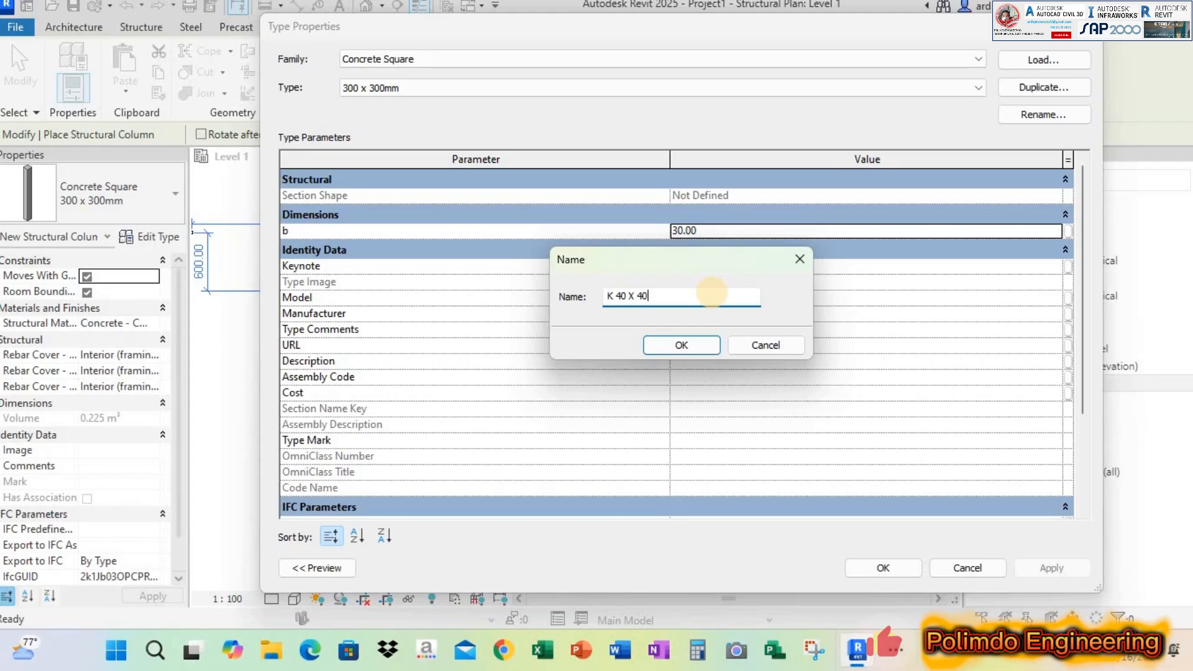
{"action": "left_click", "coordinate": [670, 345]}
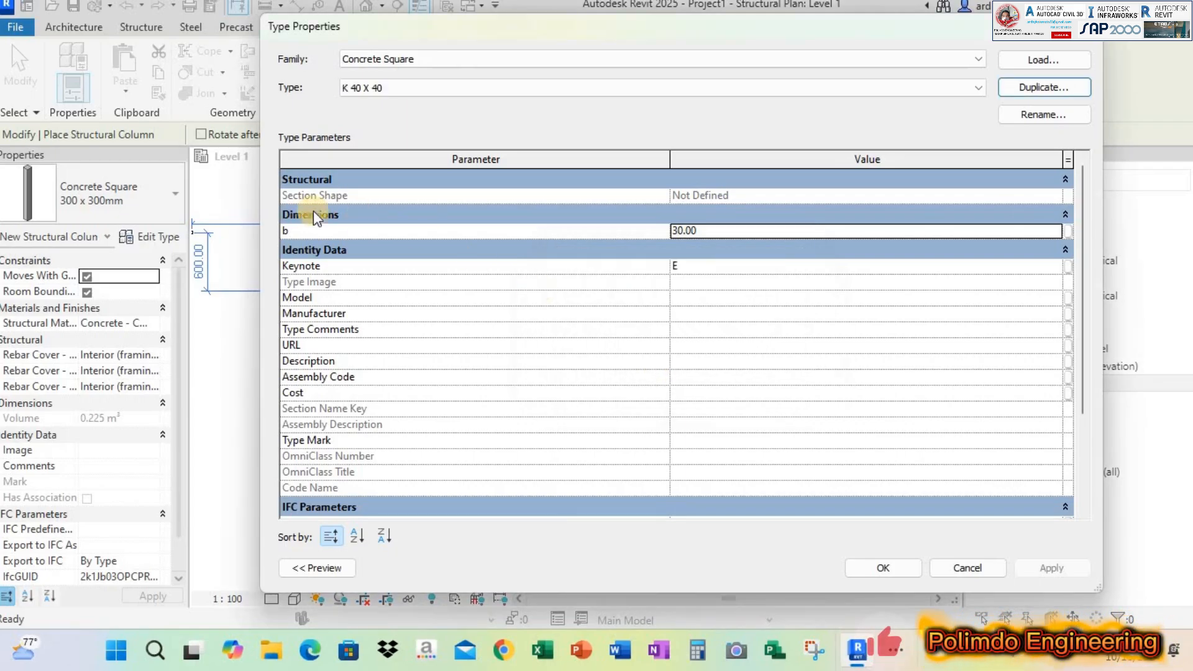
Set the b dimension of the K 40 X 40 column type to 40 cm and accept the type properties
{"action": "double_click", "coordinate": [732, 229]}
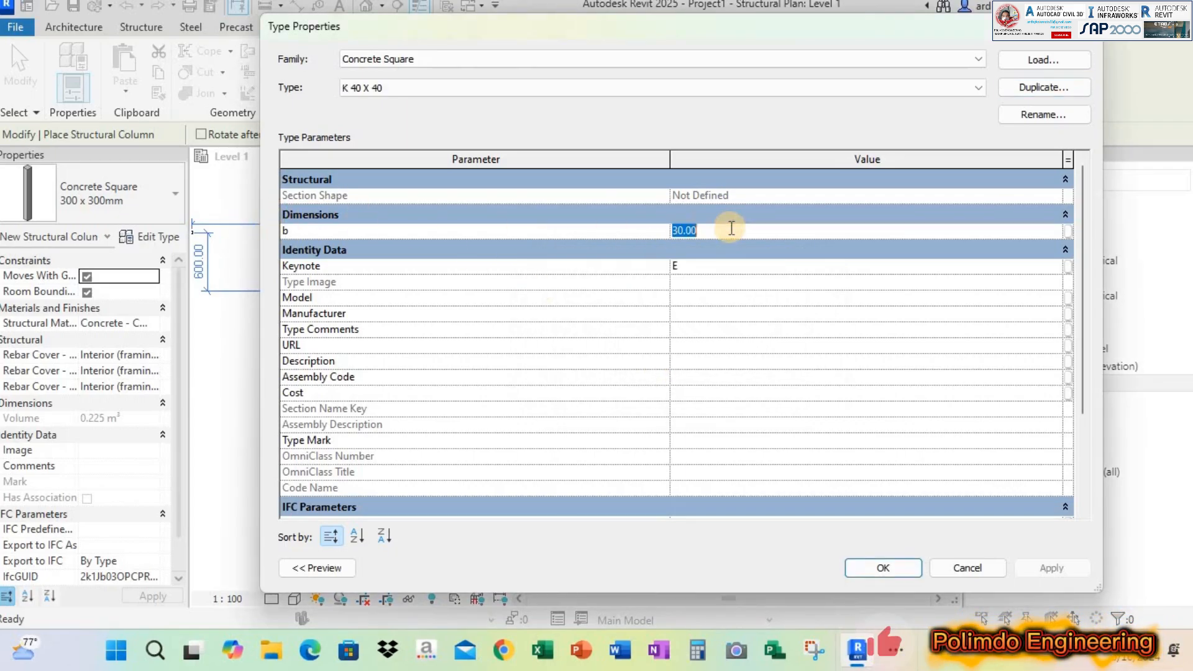
{"action": "type", "text": "40"}
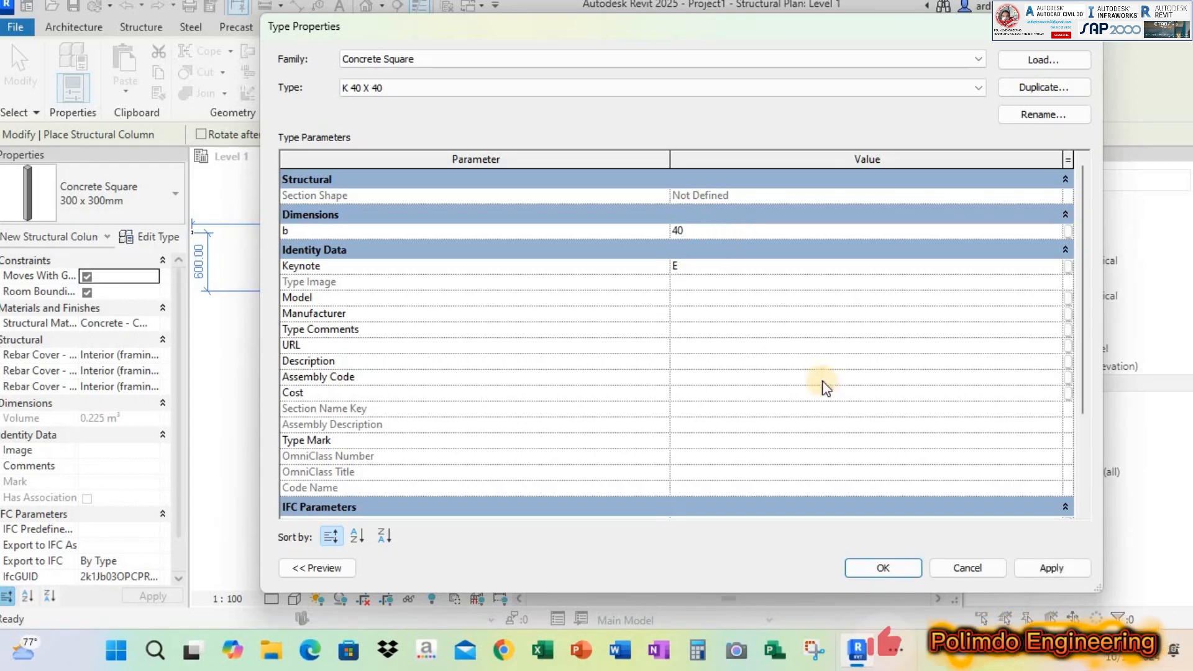
{"action": "left_click", "coordinate": [1064, 565]}
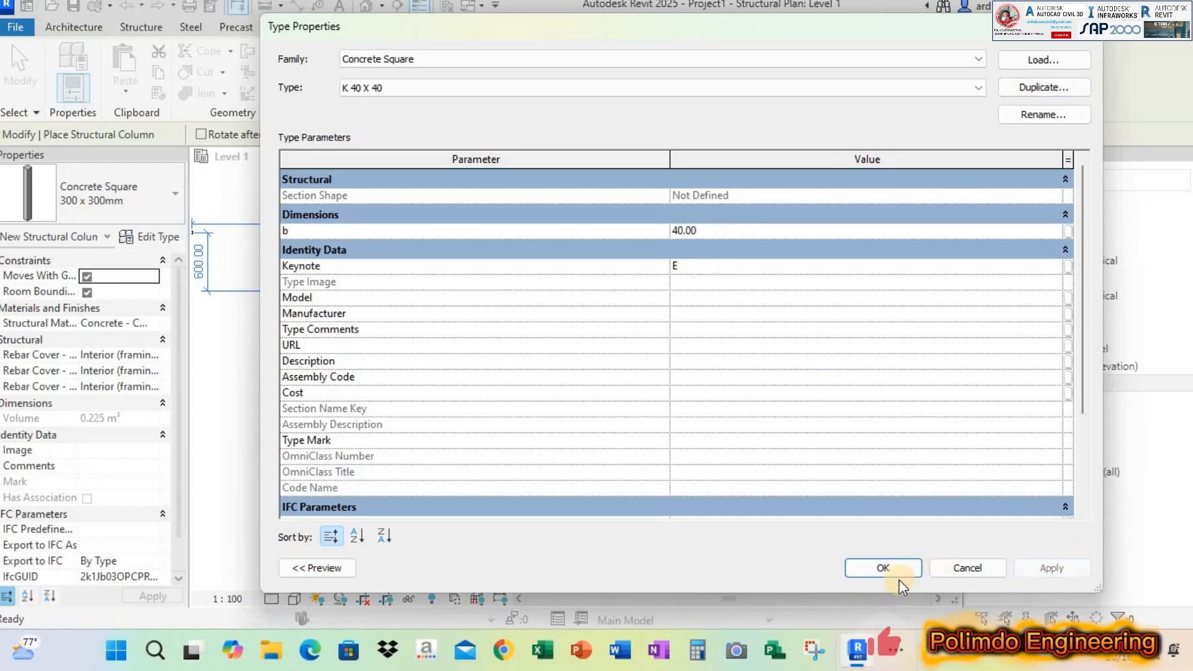
{"action": "left_click", "coordinate": [889, 567]}
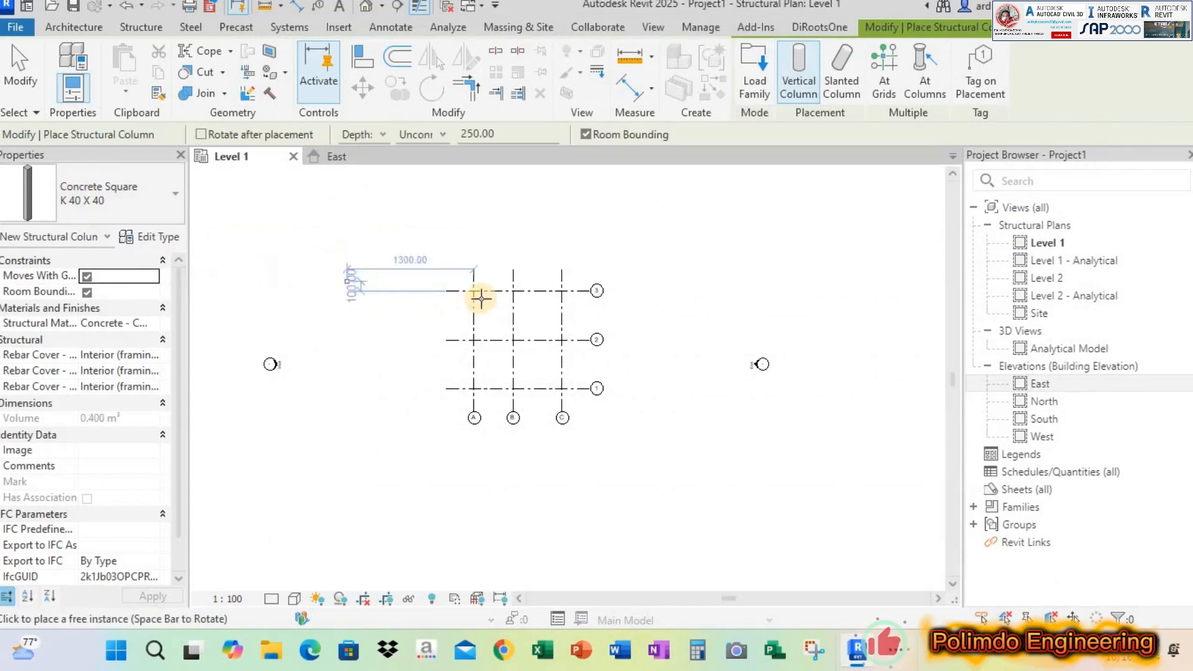
Place K 40 X 40 columns where grids A, B and C cross grids 3 and 2
{"action": "scroll", "coordinate": [476, 294], "scroll_direction": "up", "scroll_amount": 5}
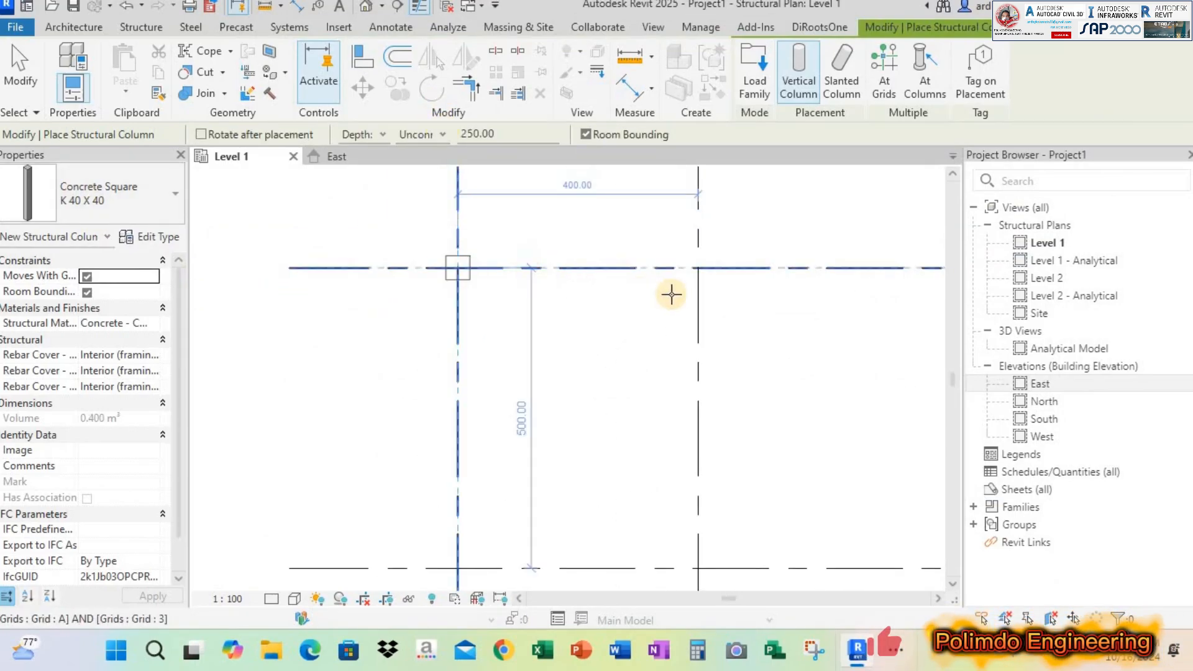
{"action": "left_click", "coordinate": [698, 268]}
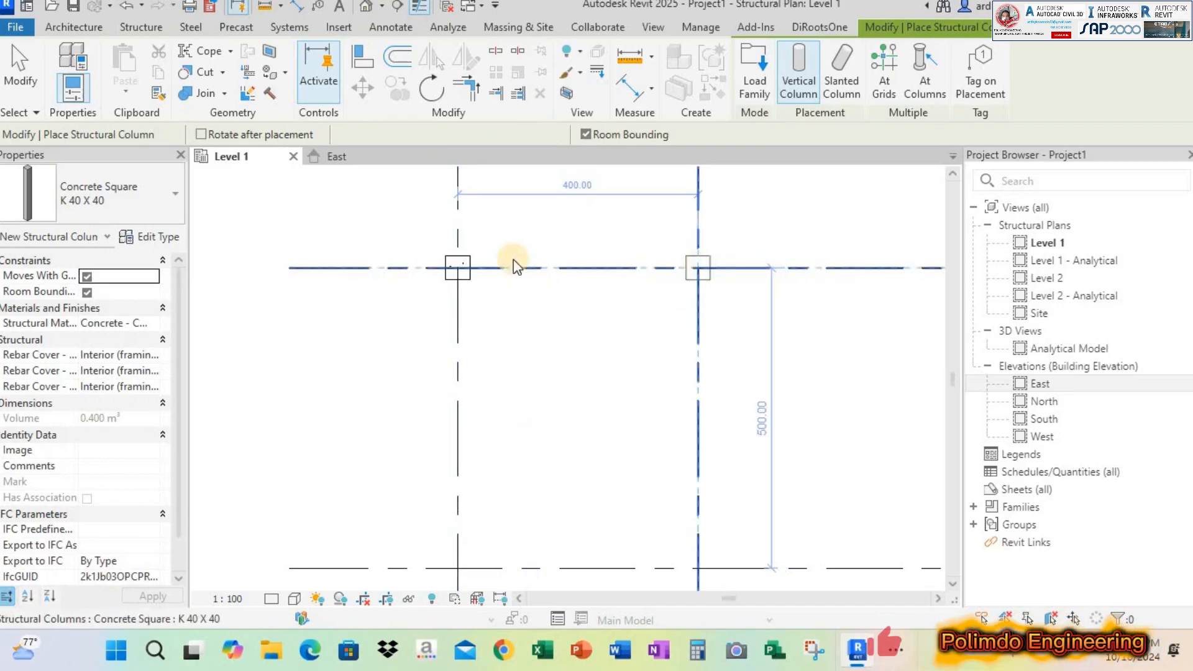
{"action": "scroll", "coordinate": [514, 266], "scroll_direction": "down", "scroll_amount": 2}
{"action": "left_click", "coordinate": [708, 259]}
{"action": "left_click", "coordinate": [708, 457]}
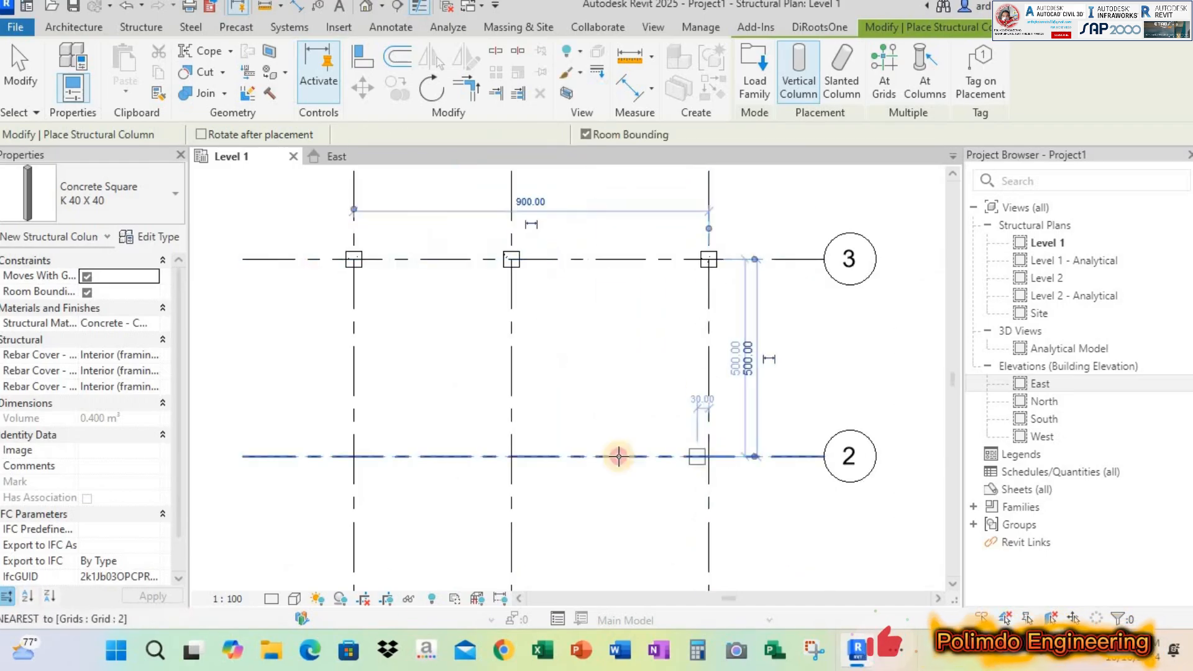
{"action": "left_click", "coordinate": [516, 459]}
{"action": "left_click", "coordinate": [354, 458]}
Place K 40 X 40 columns where grids A, B and C cross grid 1, and finish column placement
{"action": "scroll", "coordinate": [497, 341], "scroll_direction": "down", "scroll_amount": 2}
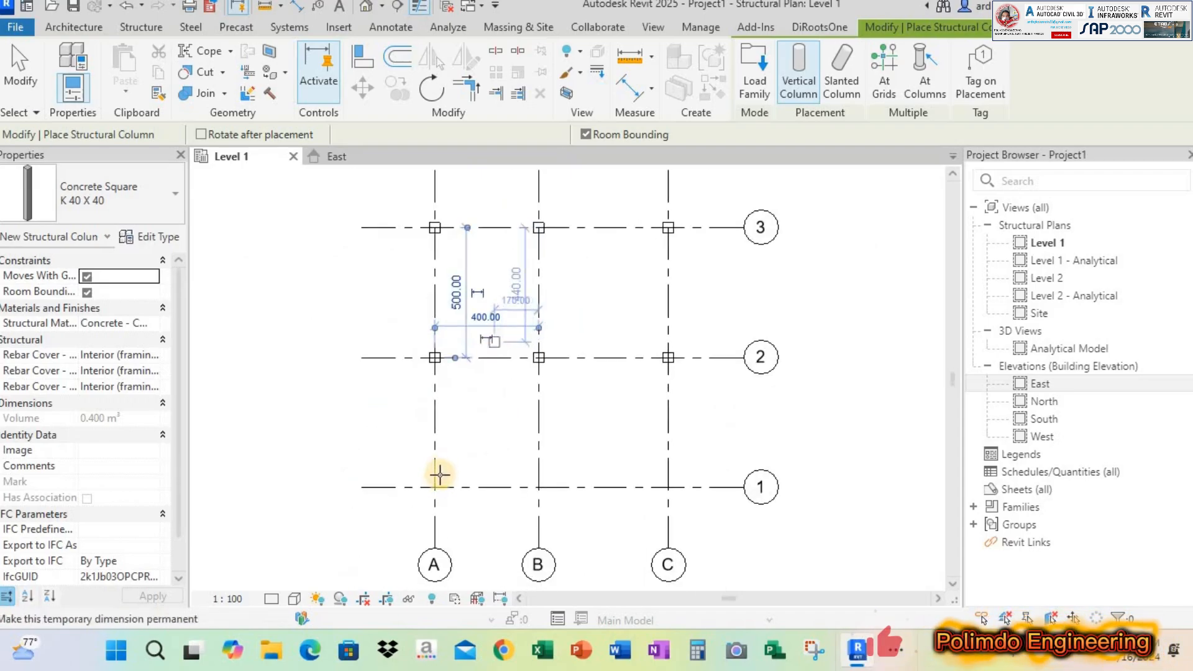
{"action": "left_click", "coordinate": [434, 487]}
{"action": "left_click", "coordinate": [539, 486]}
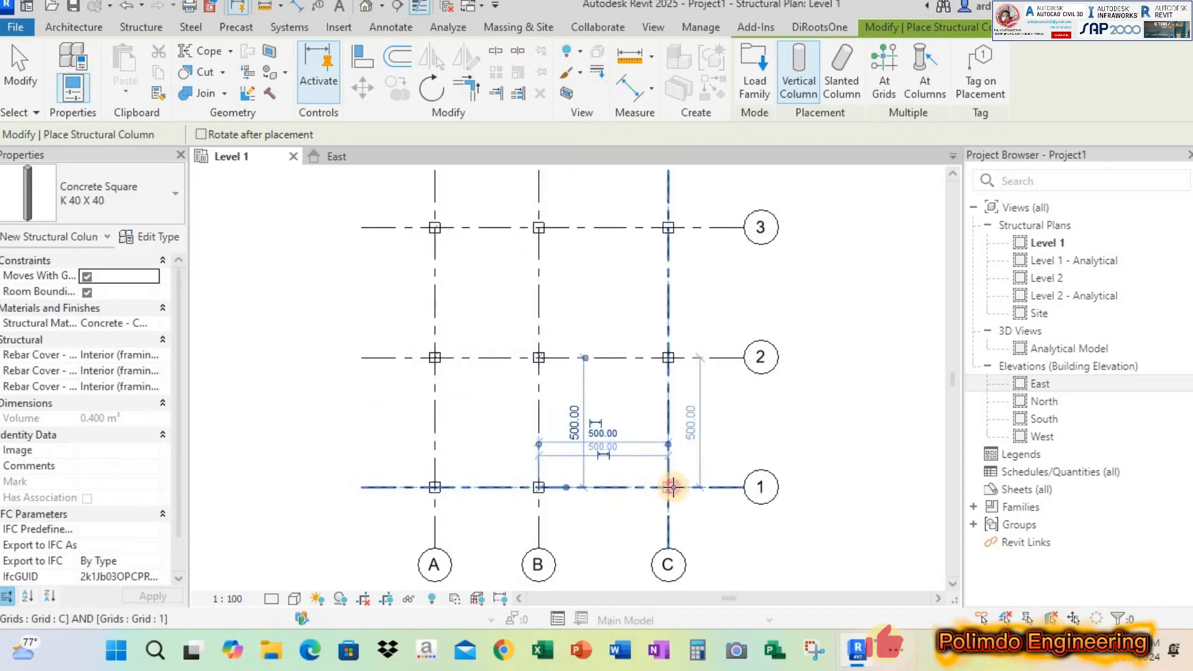
{"action": "left_click", "coordinate": [671, 486]}
{"action": "key", "text": "Escape"}
{"action": "key", "text": "Escape"}
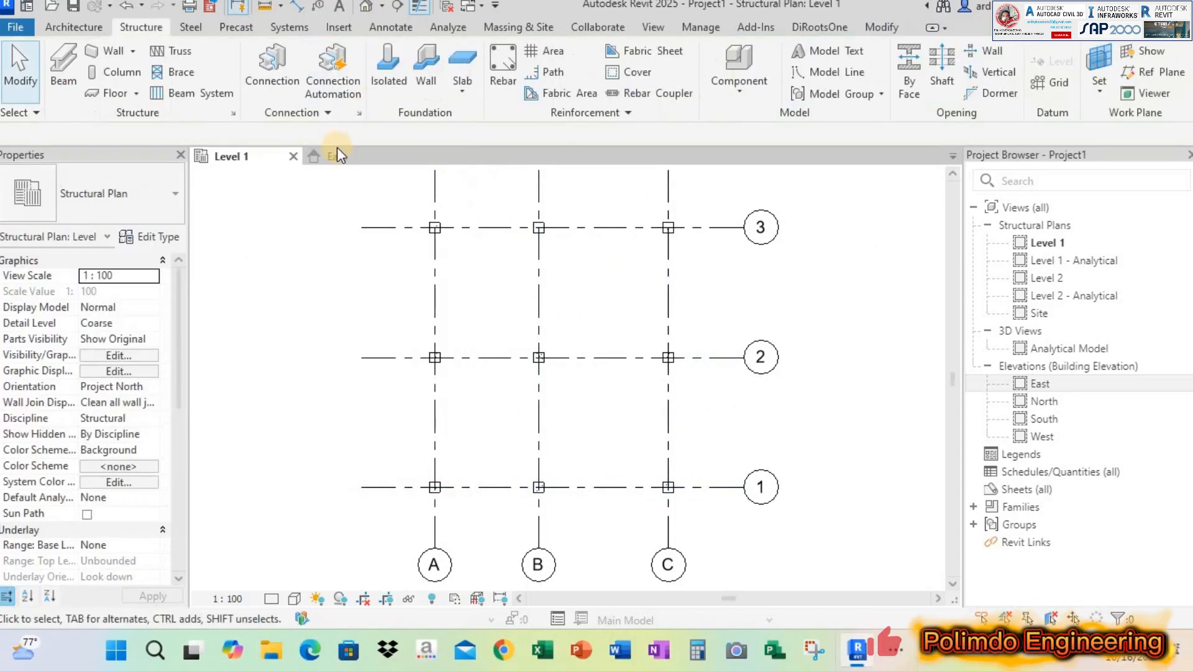
Examine the columns' vertical extent relative to Level 1 and Level 2 in the East elevation
{"action": "left_click", "coordinate": [334, 152]}
{"action": "scroll", "coordinate": [539, 400], "scroll_direction": "down", "scroll_amount": 1}
{"action": "middle_click_drag", "start_coordinate": [489, 403], "coordinate": [433, 362]}
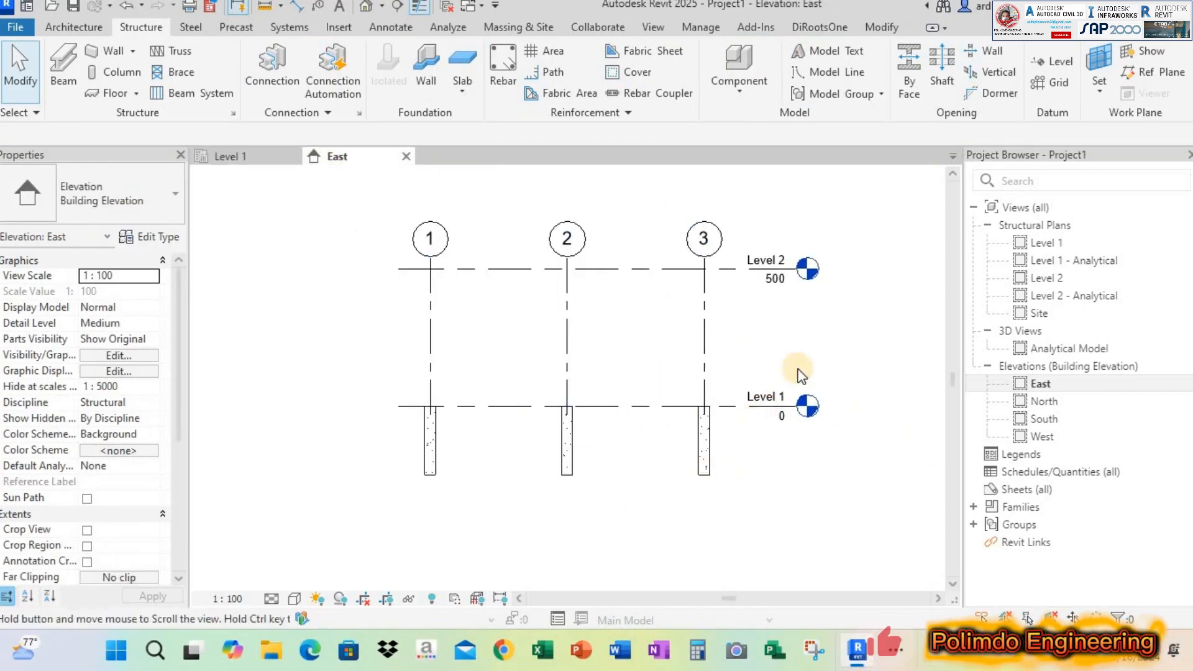
{"action": "middle_click_drag", "start_coordinate": [798, 370], "coordinate": [809, 336]}
{"action": "scroll", "coordinate": [776, 390], "scroll_direction": "up", "scroll_amount": 1}
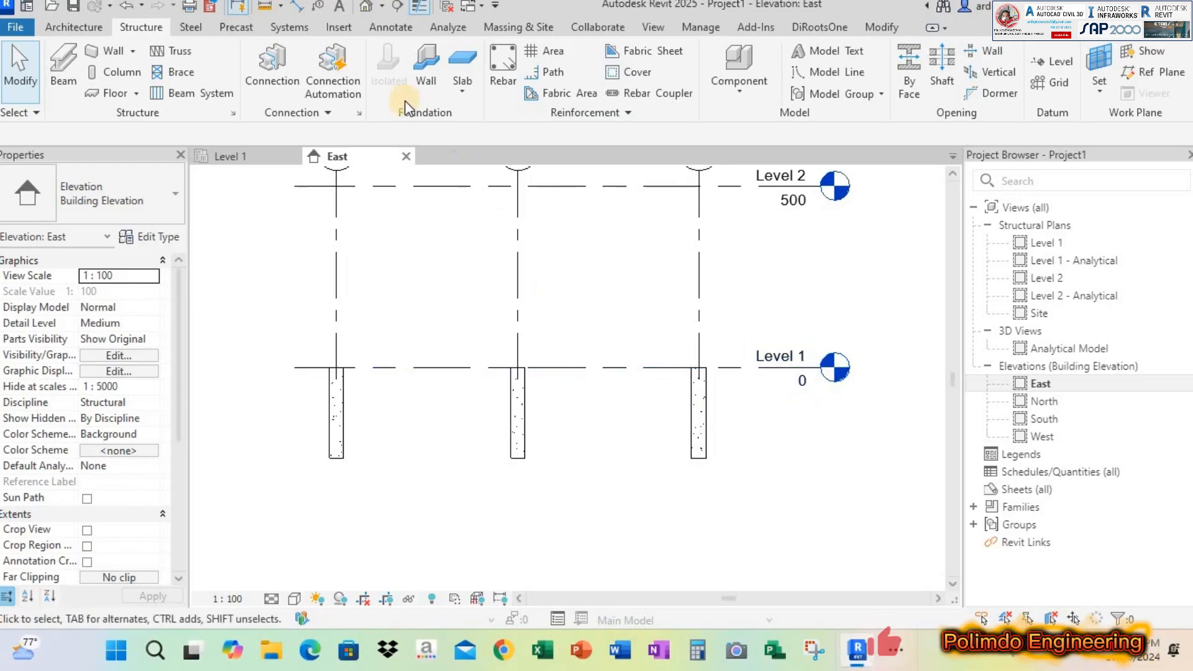
Open the default 3D view of the columns and set its visual style to Shaded
{"action": "left_click", "coordinate": [368, 6]}
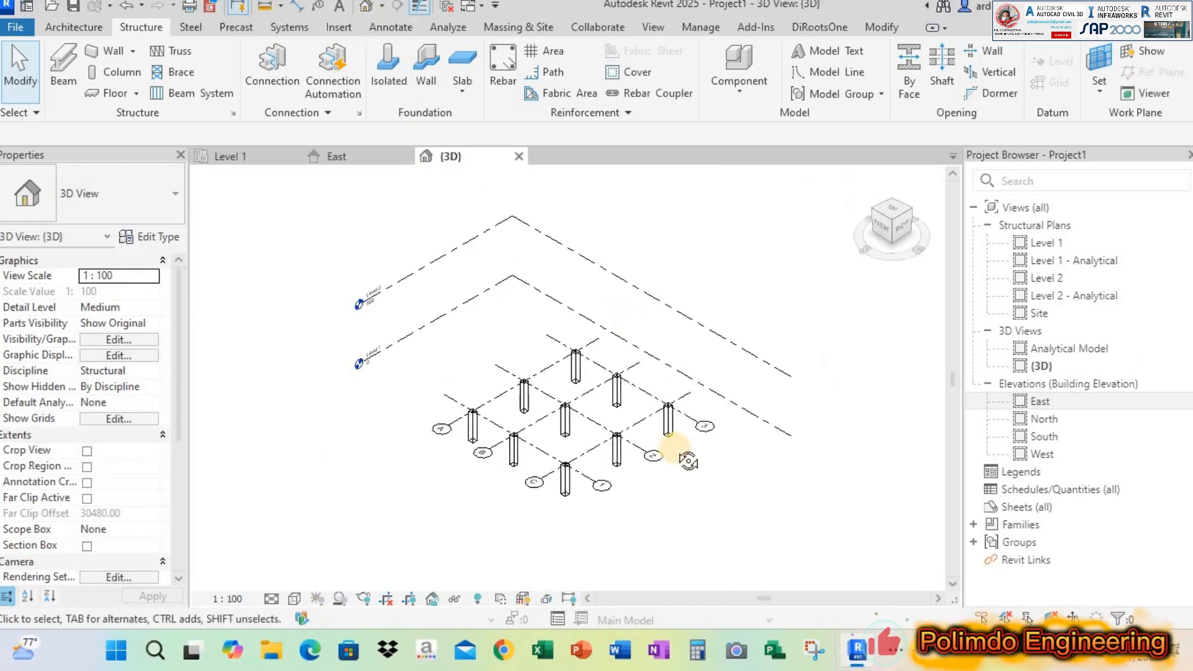
{"action": "middle_click_drag", "start_coordinate": [679, 401], "coordinate": [612, 443], "text": "shift"}
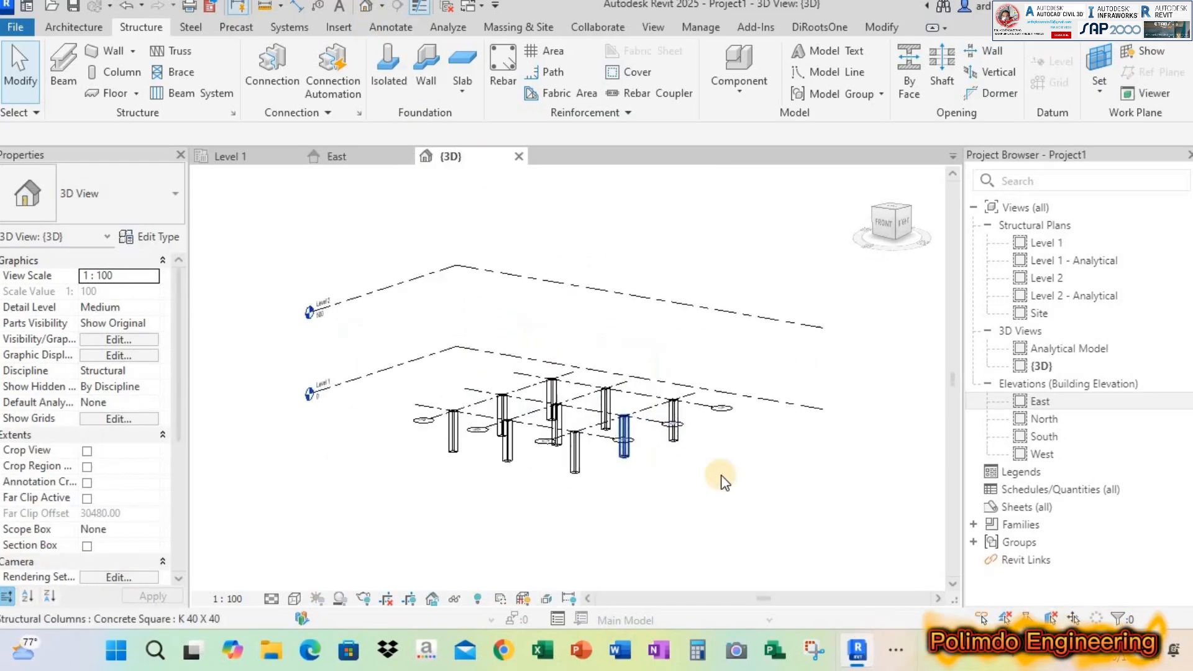
{"action": "scroll", "coordinate": [722, 481], "scroll_direction": "up", "scroll_amount": 3}
{"action": "middle_click_drag", "start_coordinate": [728, 482], "coordinate": [683, 491], "text": "shift"}
{"action": "middle_click_drag", "start_coordinate": [671, 439], "coordinate": [752, 475], "text": "shift"}
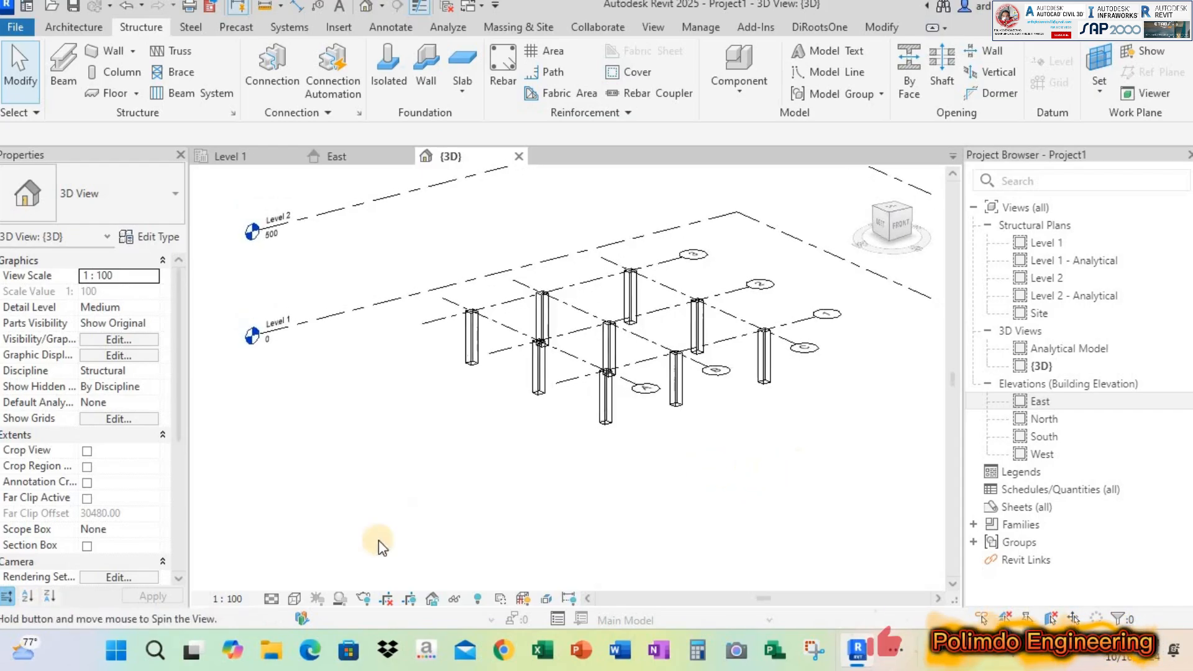
{"action": "middle_click_drag", "start_coordinate": [380, 547], "coordinate": [339, 572], "text": "shift"}
{"action": "left_click", "coordinate": [295, 598]}
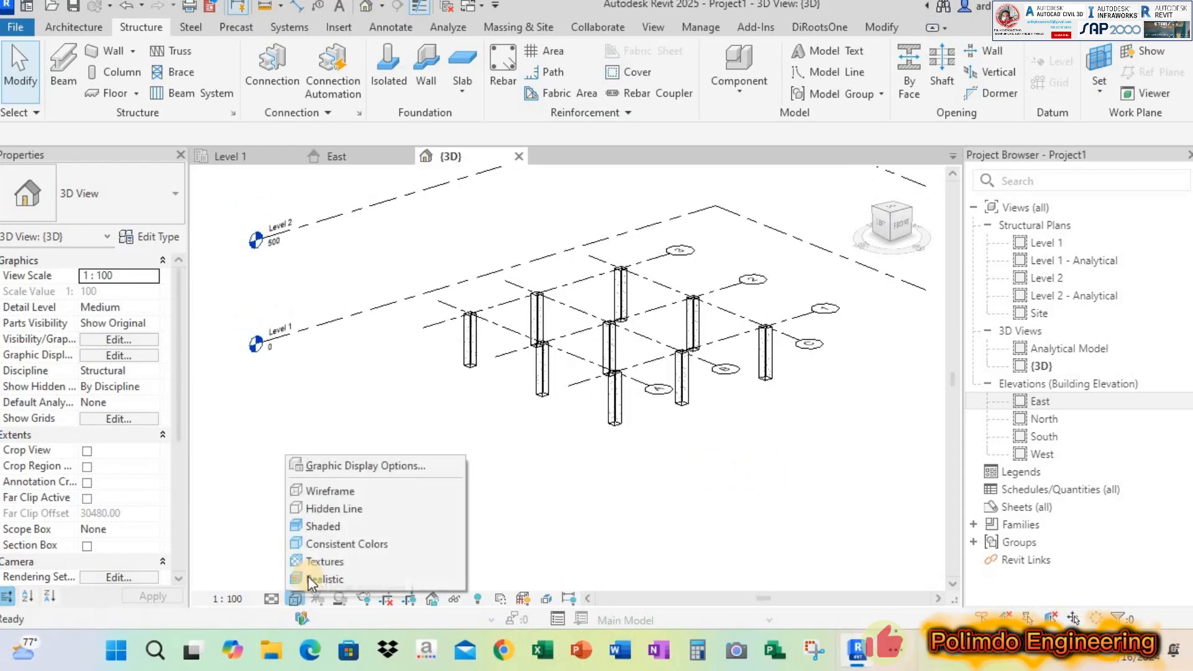
{"action": "left_click", "coordinate": [327, 523]}
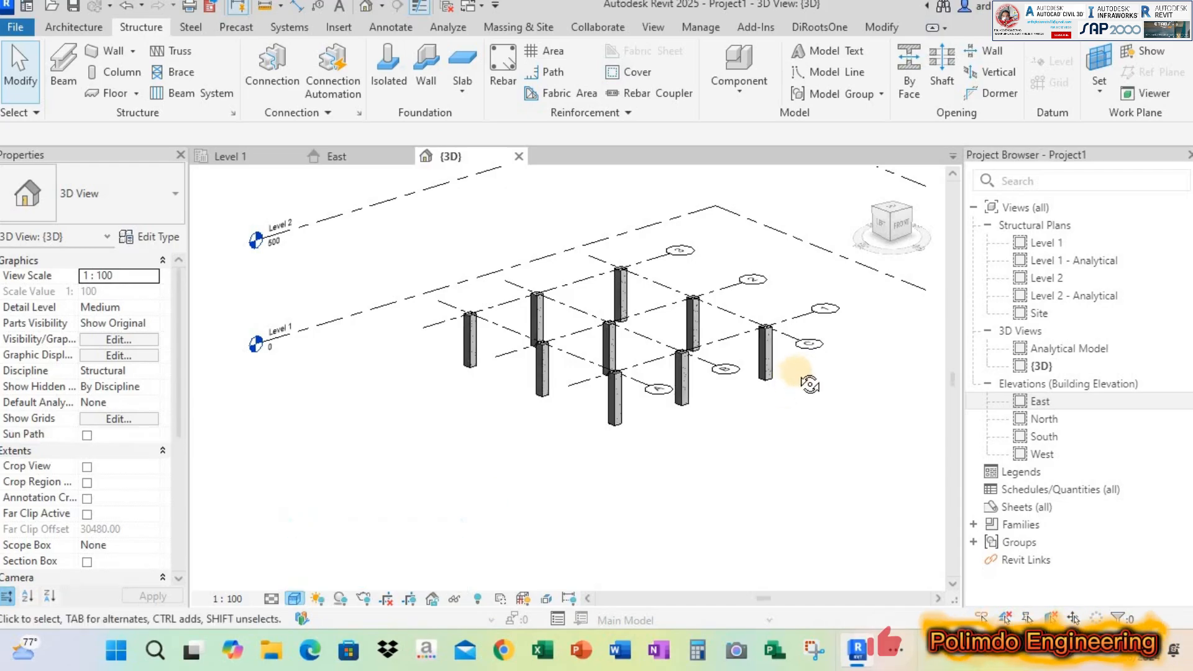
Select all the columns and set their Base Offset to 0 and their Top Level to Level 2
{"action": "scroll", "coordinate": [773, 373], "scroll_direction": "up", "scroll_amount": 5}
{"action": "middle_click_drag", "start_coordinate": [721, 407], "coordinate": [878, 466], "text": "shift"}
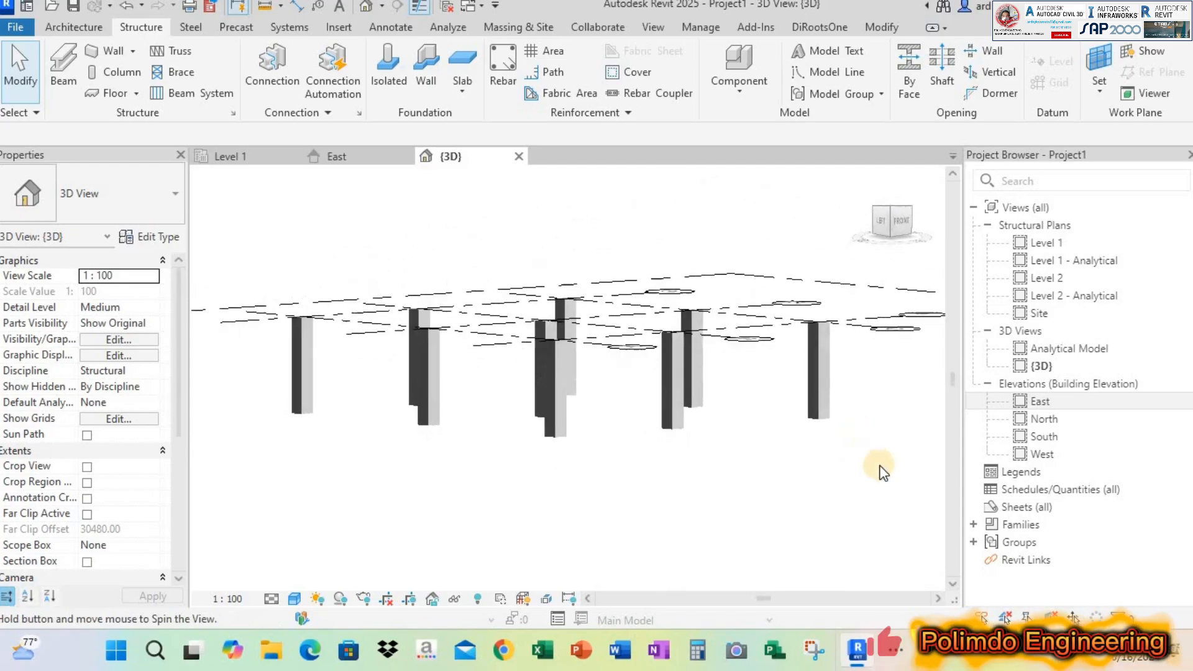
{"action": "left_click_drag", "start_coordinate": [879, 465], "coordinate": [265, 365]}
{"action": "left_click_drag", "start_coordinate": [678, 435], "coordinate": [677, 435]}
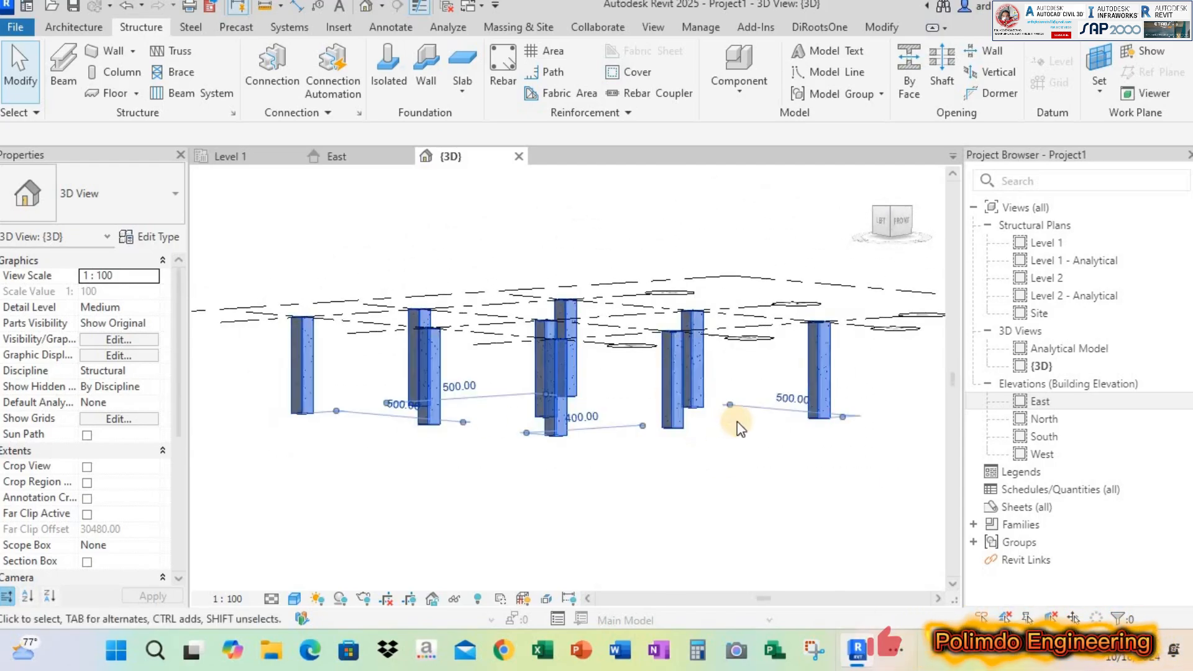
{"action": "middle_click_drag", "start_coordinate": [756, 483], "coordinate": [171, 306], "text": "shift"}
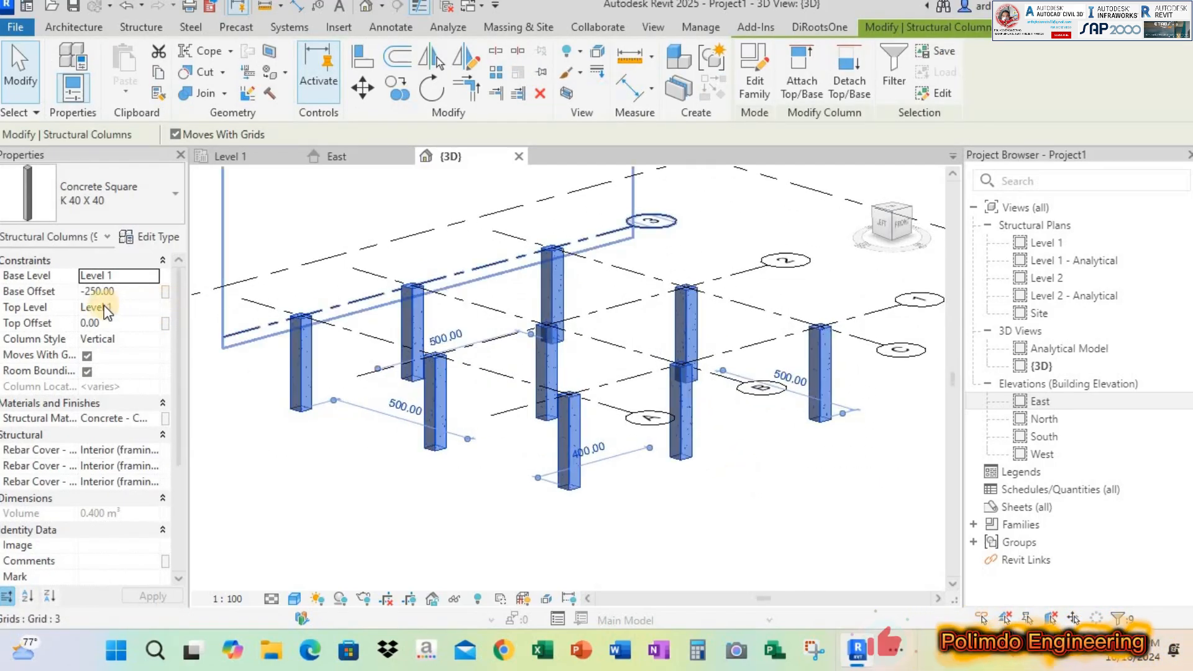
{"action": "left_click", "coordinate": [155, 306]}
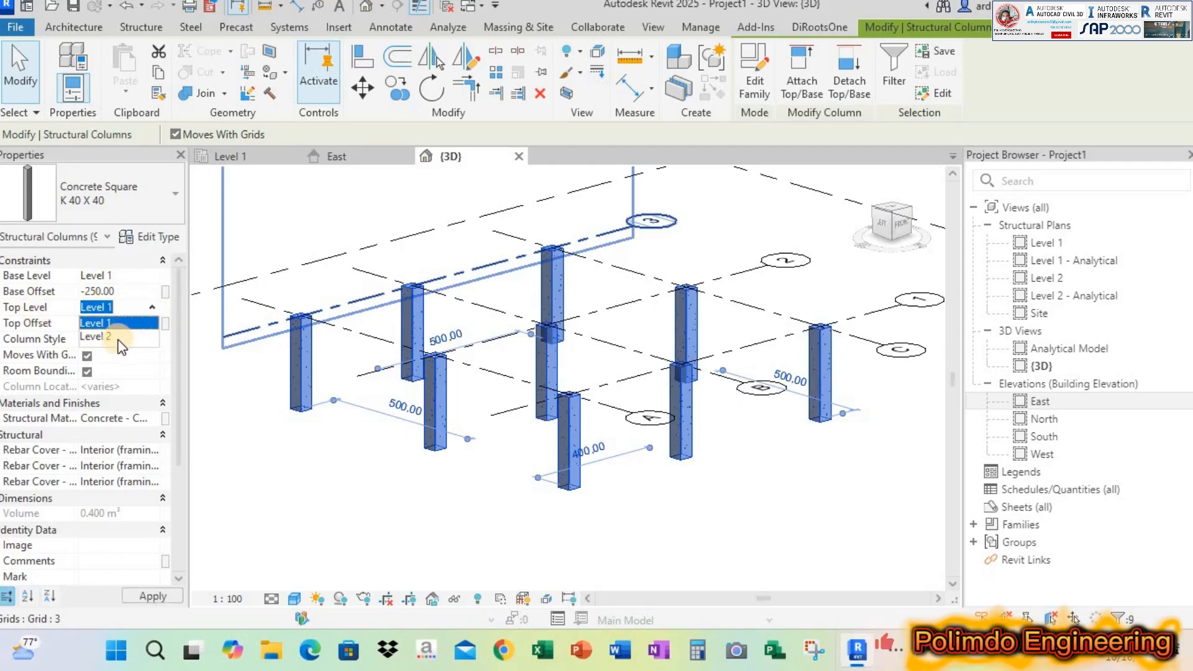
{"action": "left_click", "coordinate": [130, 290]}
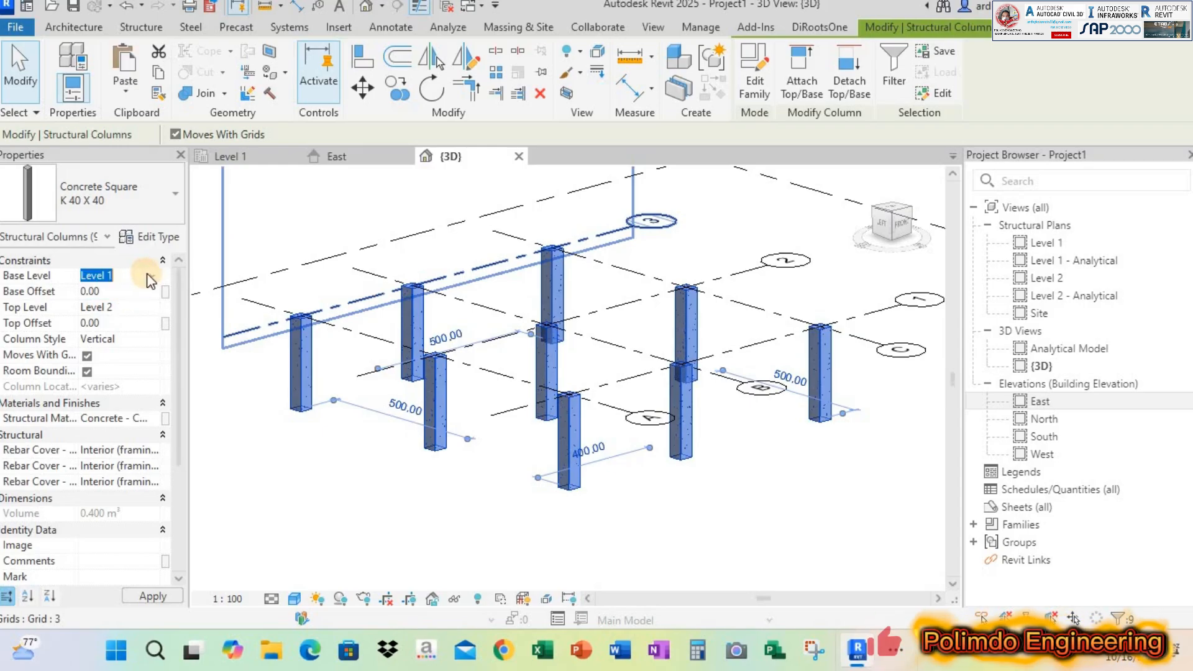
{"action": "left_click", "coordinate": [113, 304]}
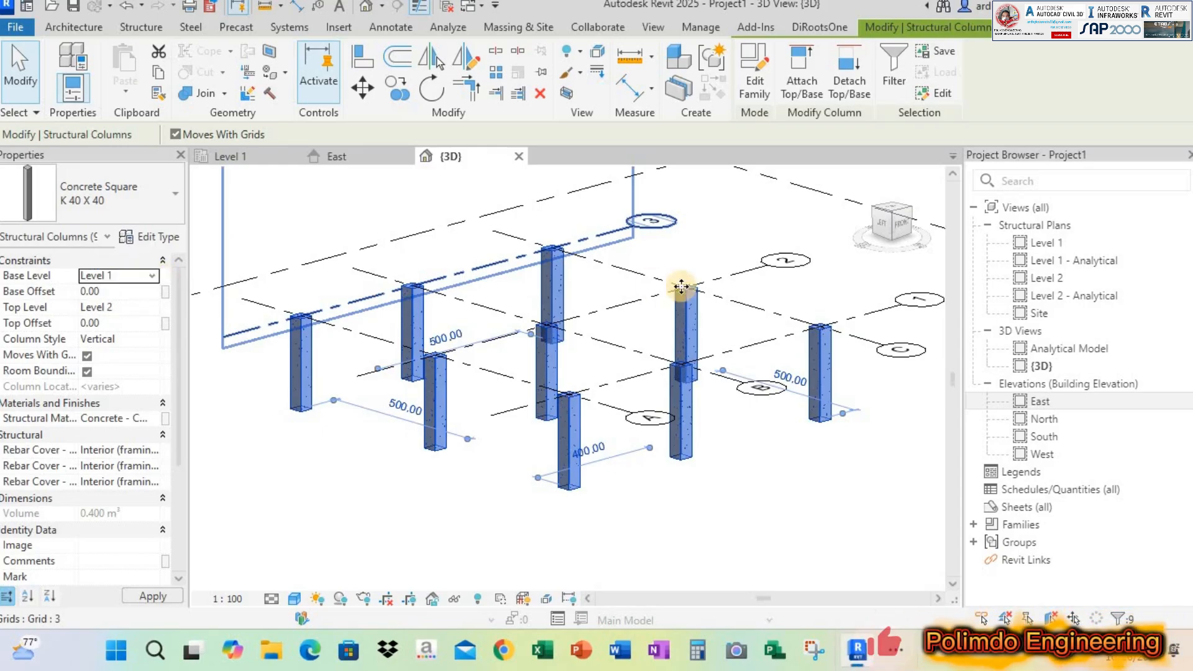
{"action": "scroll", "coordinate": [655, 383], "scroll_direction": "down", "scroll_amount": 3}
{"action": "left_click", "coordinate": [757, 480]}
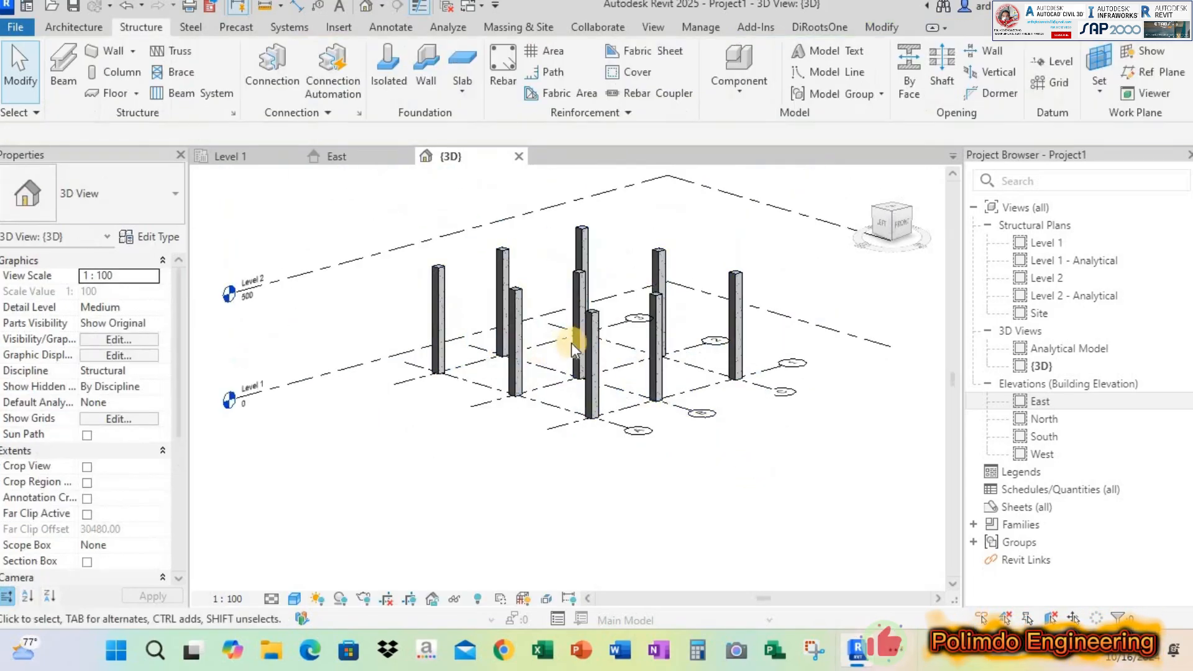
Examine the columns' span between Level 1 and Level 2 in the 3D view and the East elevation
{"action": "middle_click_drag", "start_coordinate": [594, 309], "coordinate": [524, 234], "text": "shift"}
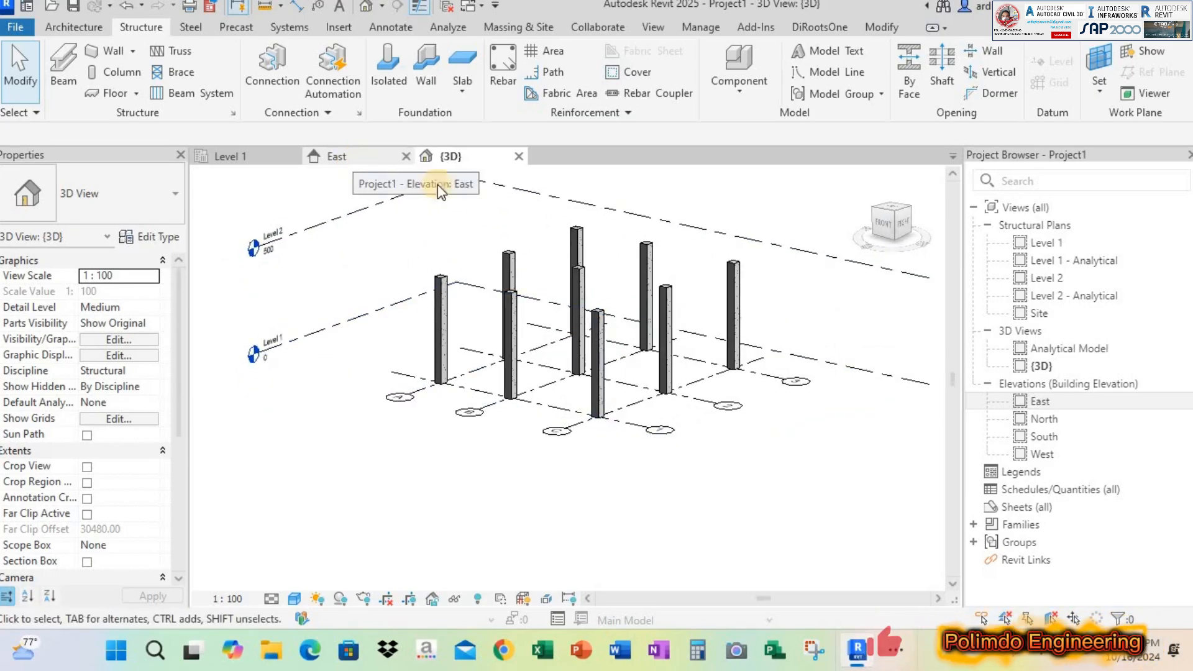
{"action": "left_click", "coordinate": [353, 158]}
{"action": "scroll", "coordinate": [606, 379], "scroll_direction": "down", "scroll_amount": 1}
{"action": "middle_click_drag", "start_coordinate": [606, 379], "coordinate": [593, 451]}
{"action": "scroll", "coordinate": [669, 299], "scroll_direction": "up", "scroll_amount": 1}
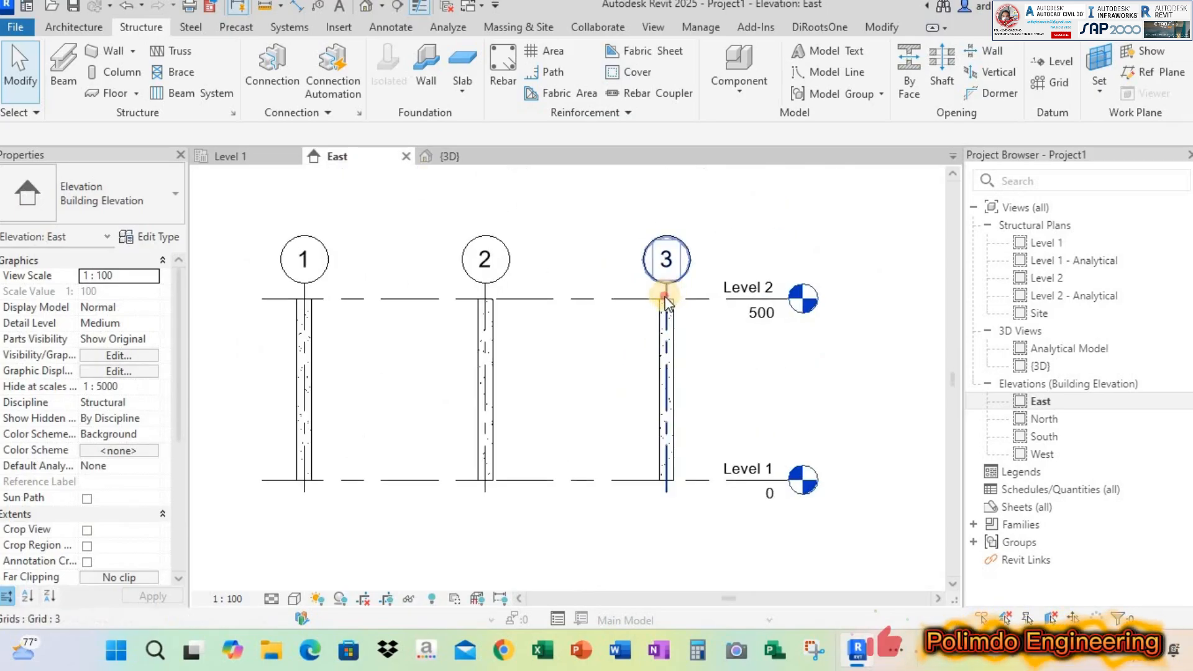
{"action": "scroll", "coordinate": [666, 288], "scroll_direction": "up", "scroll_amount": 2}
{"action": "left_click", "coordinate": [666, 289]}
{"action": "scroll", "coordinate": [666, 286], "scroll_direction": "down", "scroll_amount": 2}
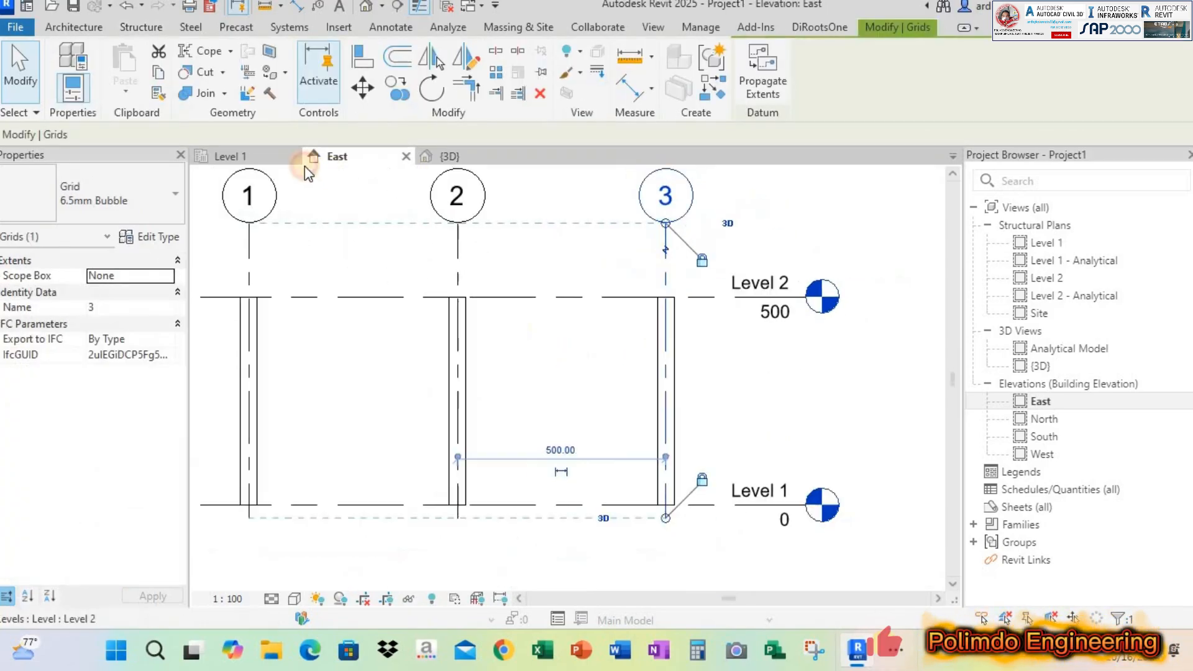
{"action": "key", "text": "Escape"}
{"action": "middle_click_drag", "start_coordinate": [674, 394], "coordinate": [653, 383], "text": "shift"}
{"action": "scroll", "coordinate": [644, 399], "scroll_direction": "up", "scroll_amount": 1}
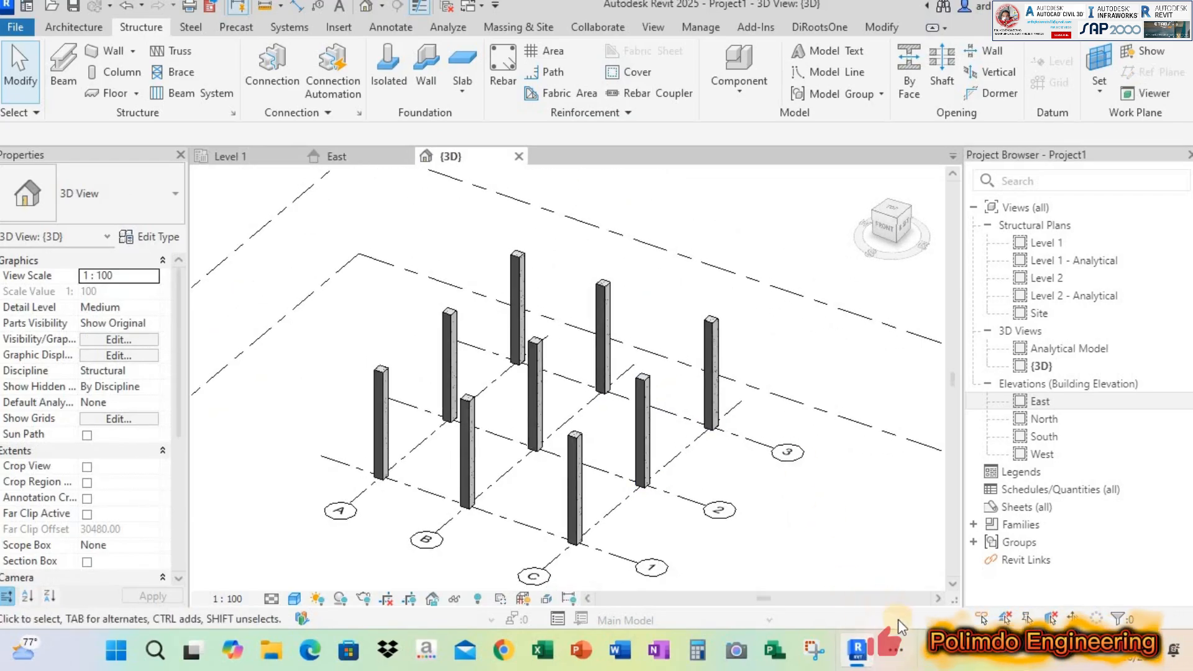
Check the beam size in the Portal Sederhana PDF in Nitro Pro, and open the Level 2 structural plan in Revit
{"action": "left_click", "coordinate": [895, 650]}
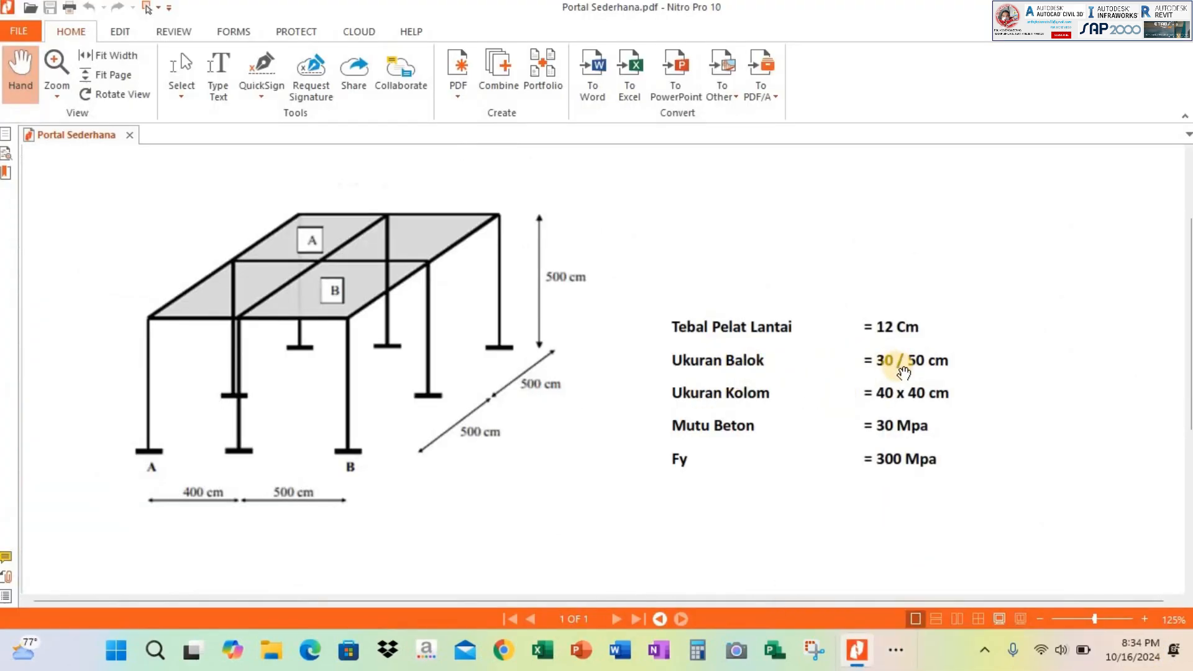
{"action": "left_click", "coordinate": [1111, 8]}
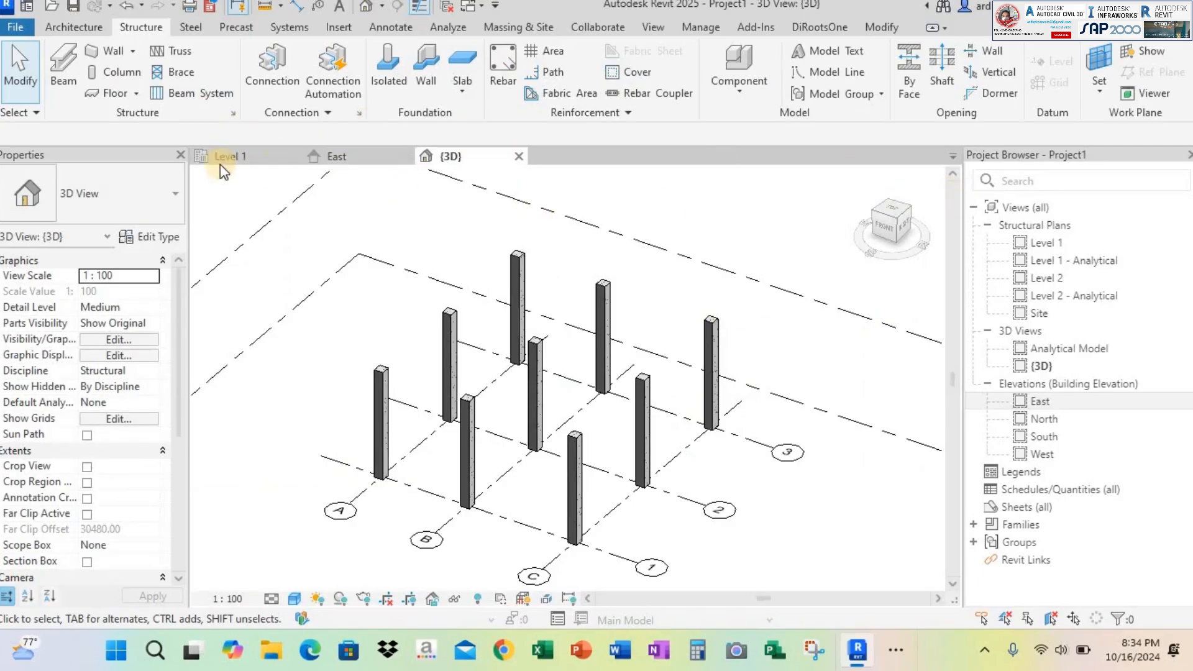
{"action": "left_click", "coordinate": [236, 157]}
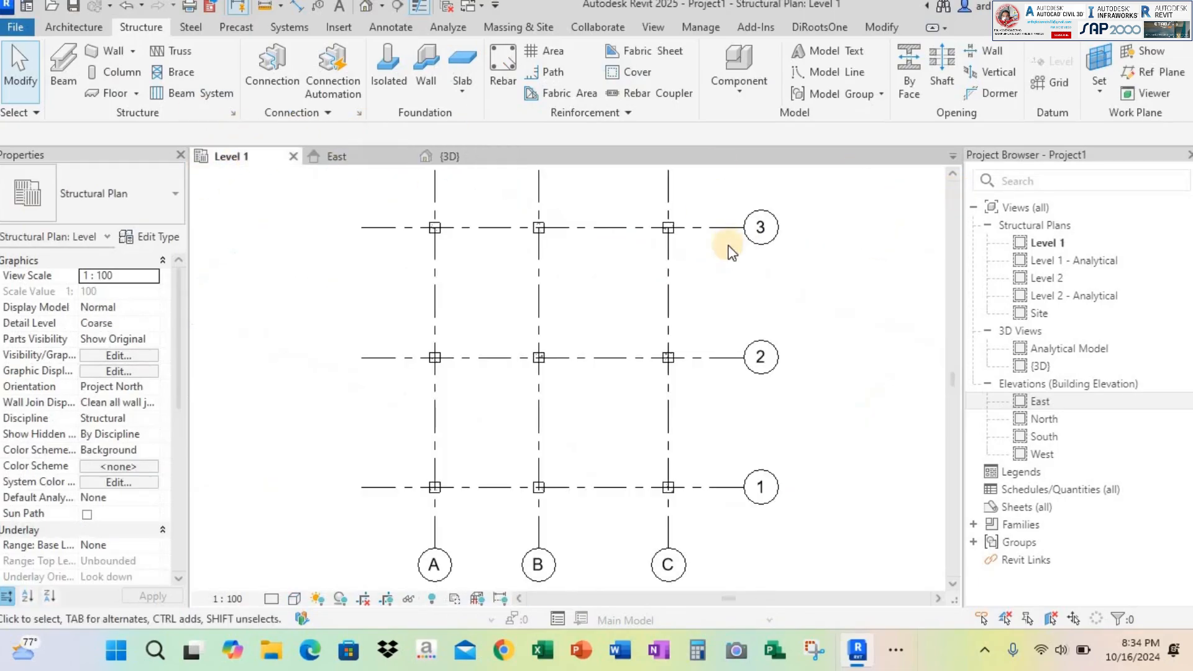
{"action": "left_click", "coordinate": [522, 159]}
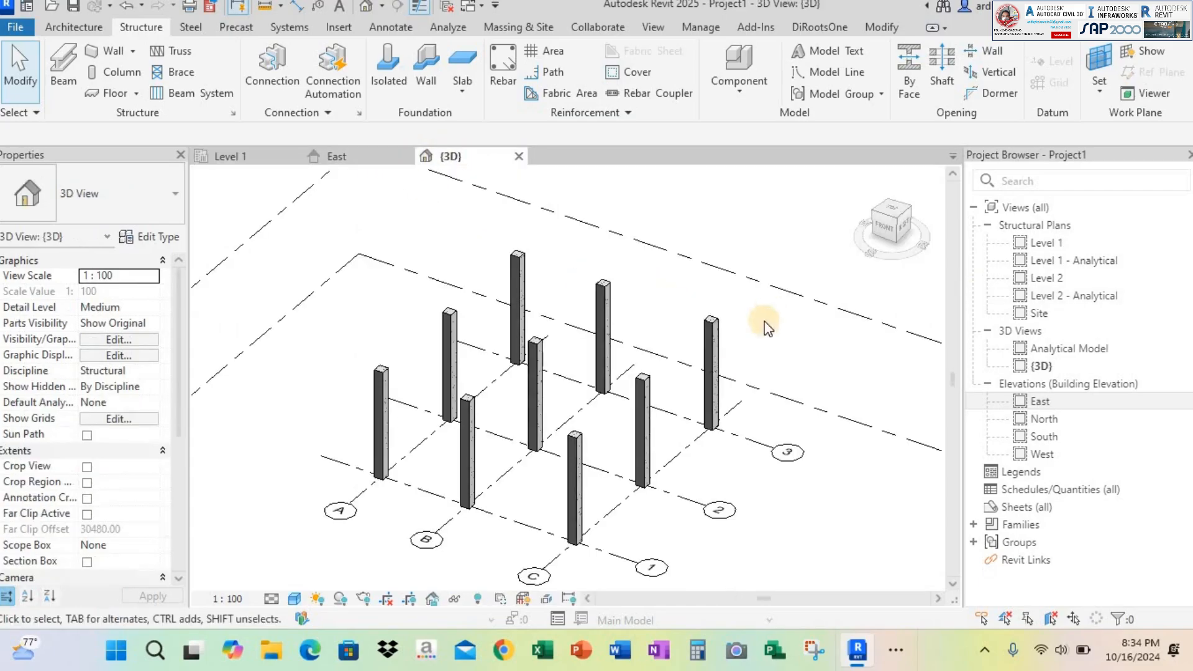
{"action": "middle_click_drag", "start_coordinate": [709, 393], "coordinate": [690, 286], "text": "shift"}
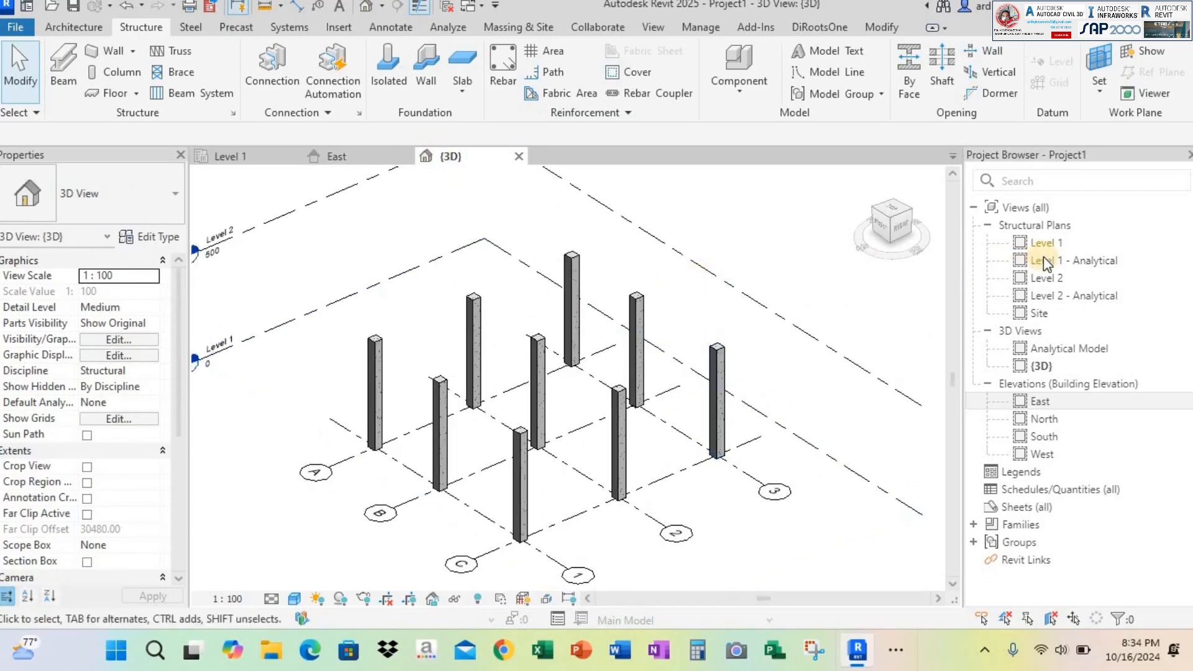
{"action": "left_click", "coordinate": [1034, 226]}
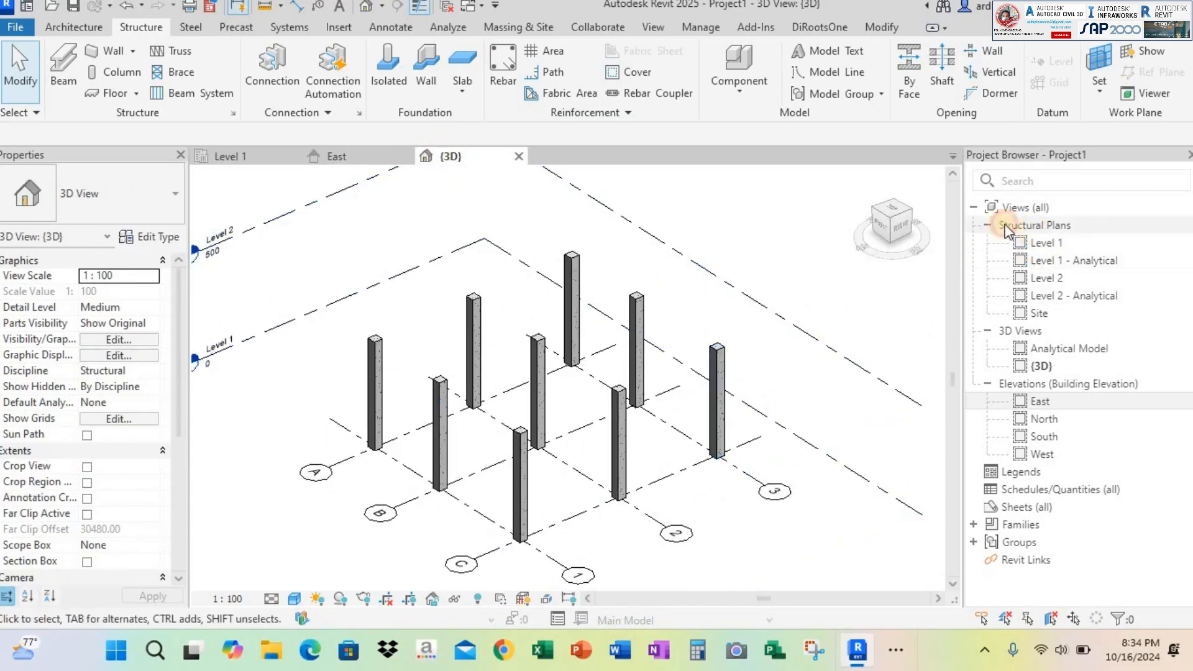
{"action": "double_click", "coordinate": [1054, 278]}
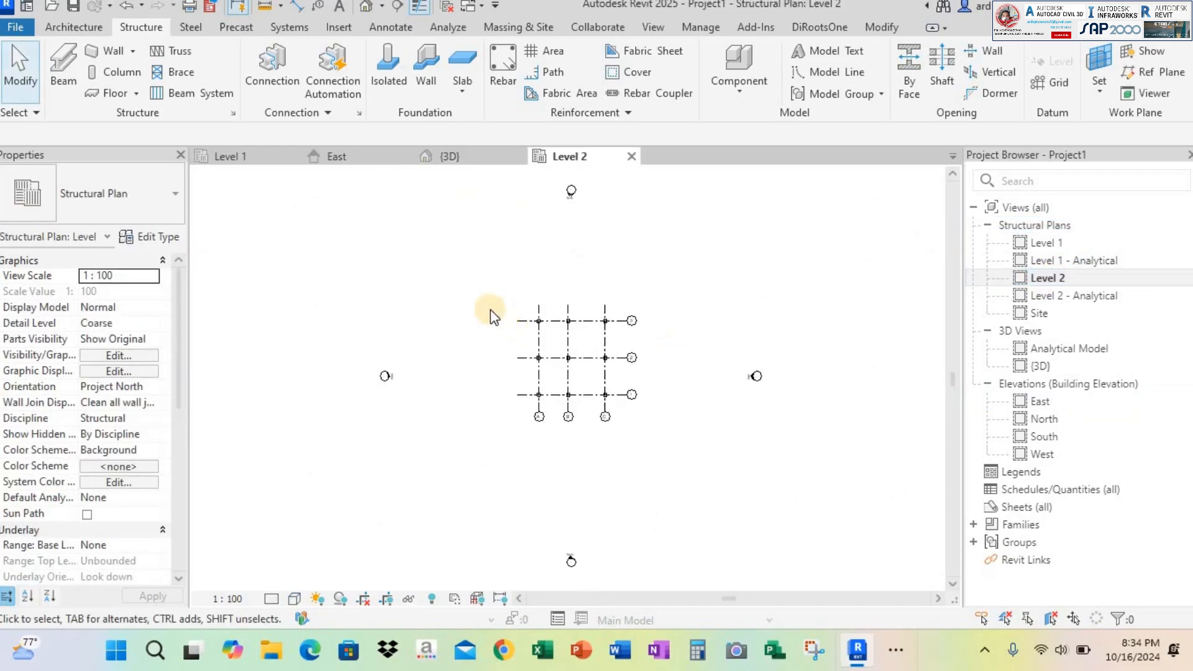
Close the Level 1 plan view and return to the Level 2 structural plan
{"action": "left_click", "coordinate": [283, 159]}
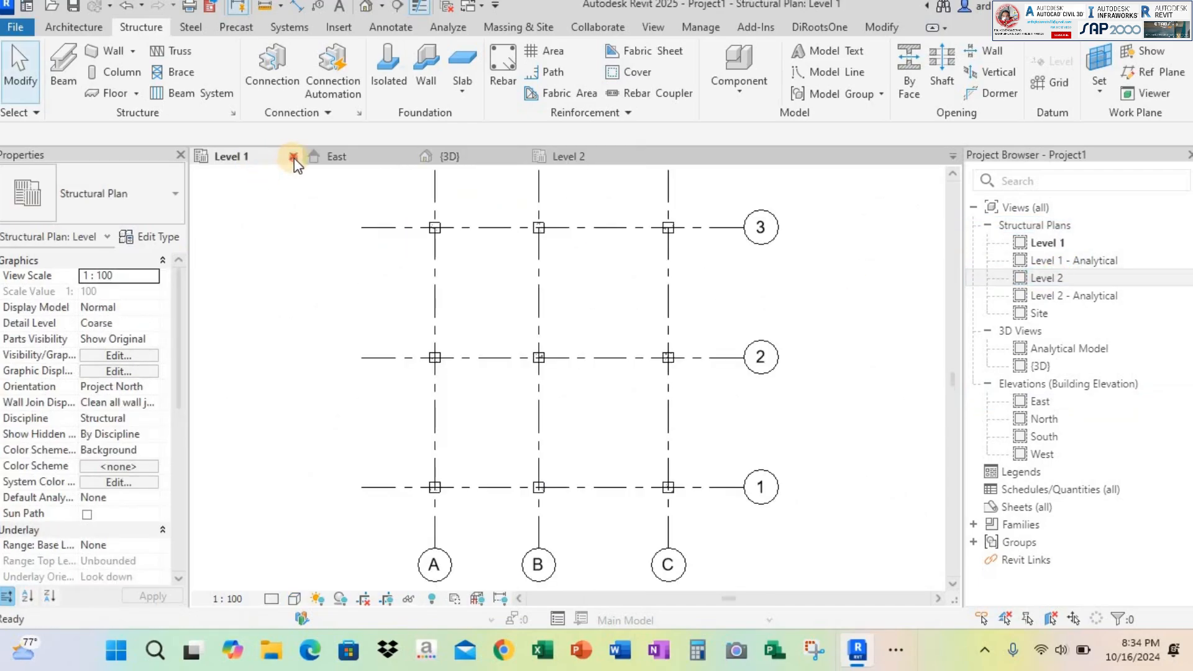
{"action": "left_click", "coordinate": [293, 156]}
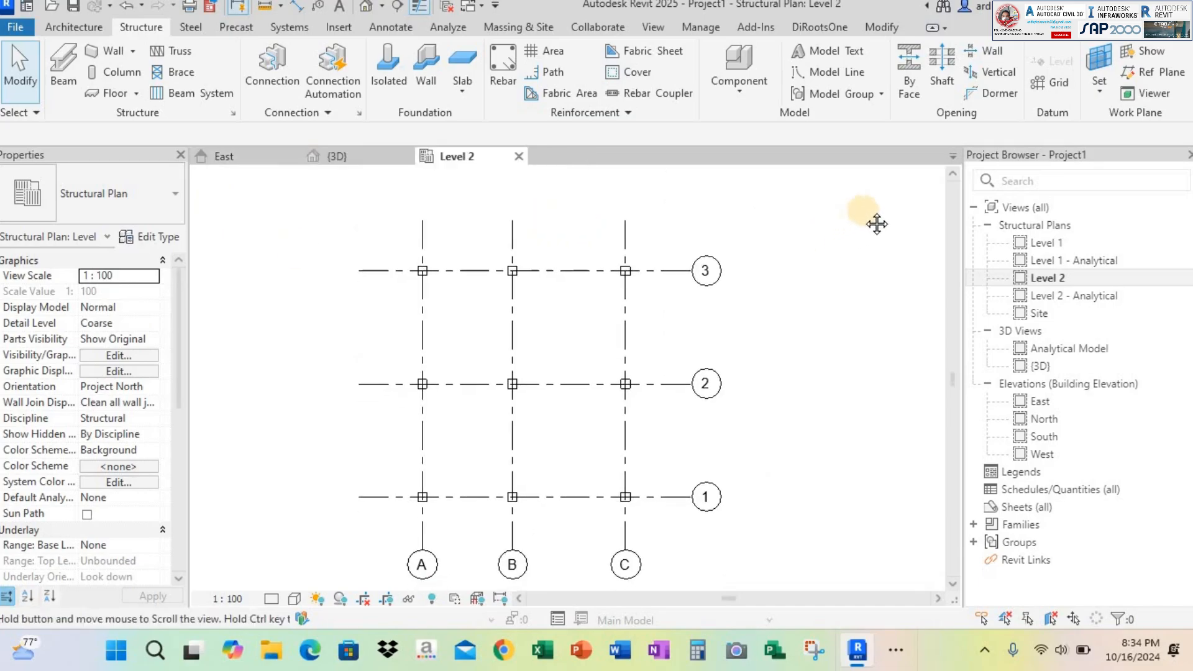
{"action": "middle_click_drag", "start_coordinate": [877, 223], "coordinate": [897, 211]}
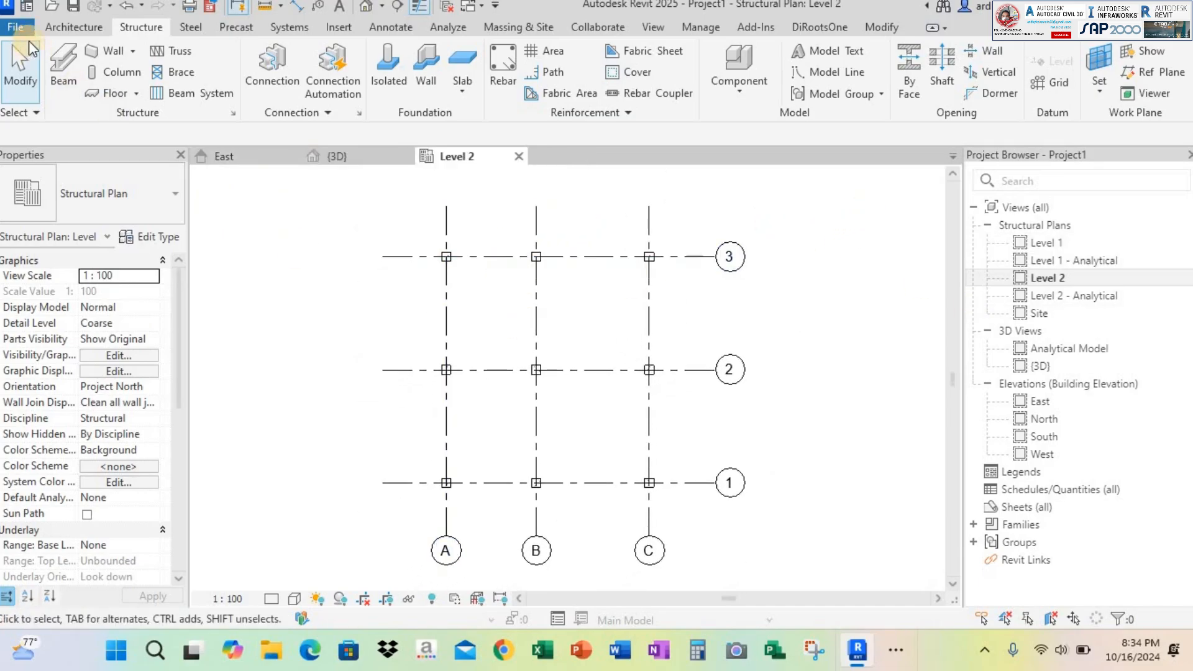
Start a beam and load the Concrete - Rectangular Beam family from the UK library's Structural Framing Concrete folder
{"action": "left_click", "coordinate": [59, 59]}
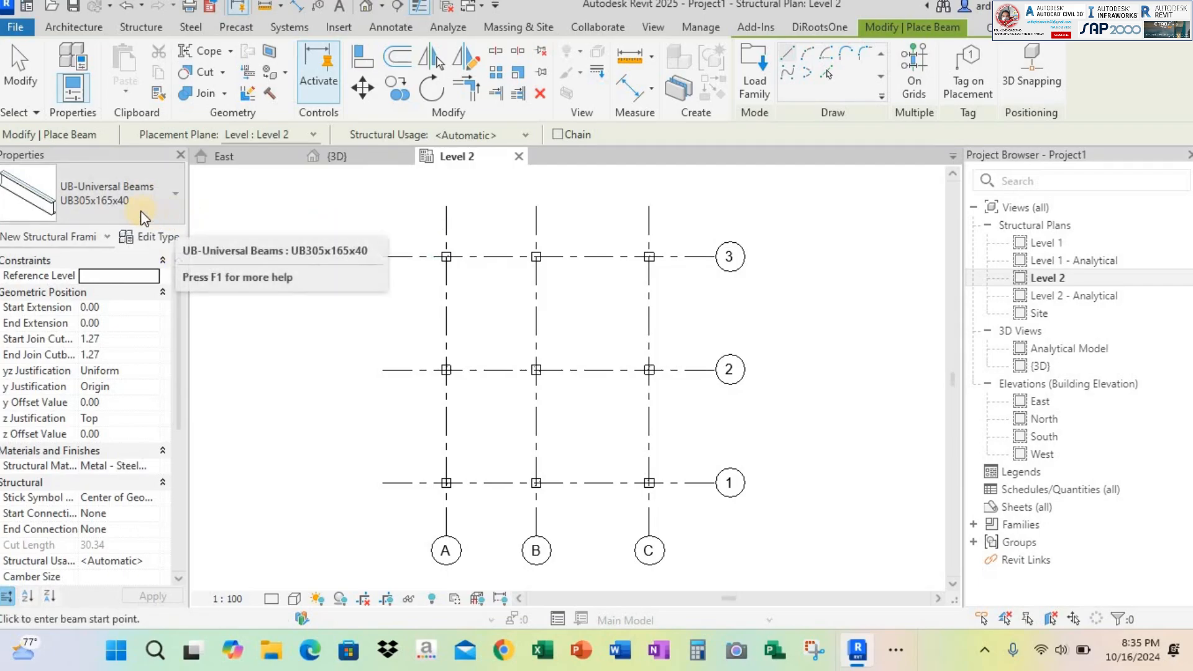
{"action": "left_click", "coordinate": [759, 55]}
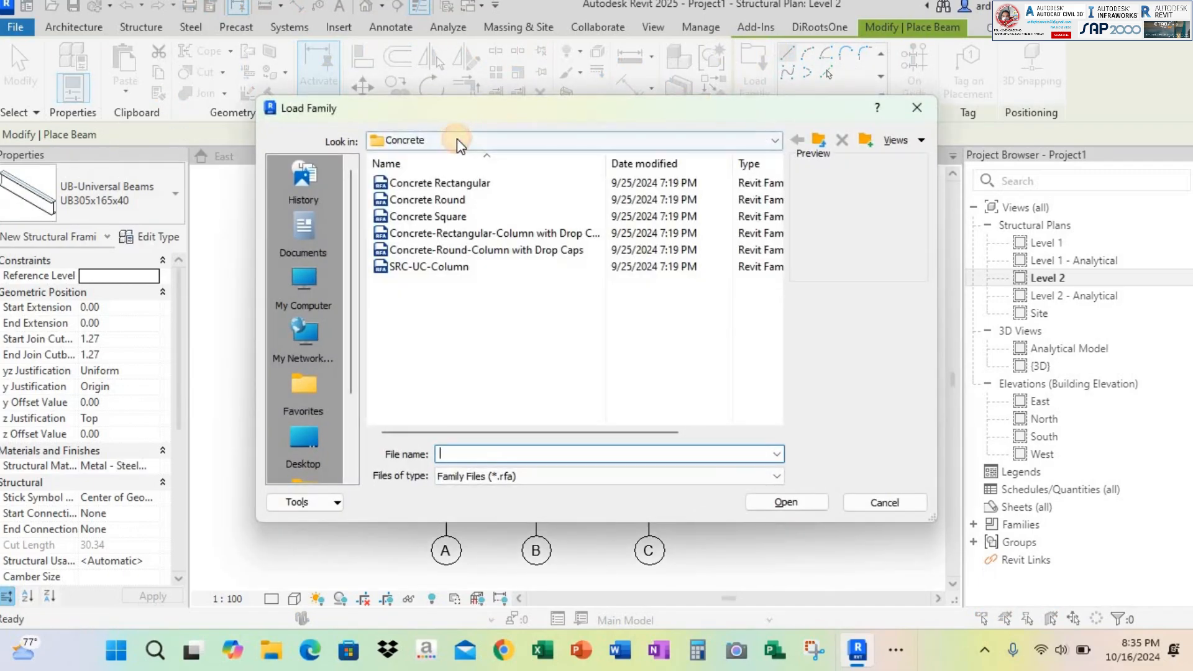
{"action": "left_click", "coordinate": [458, 141]}
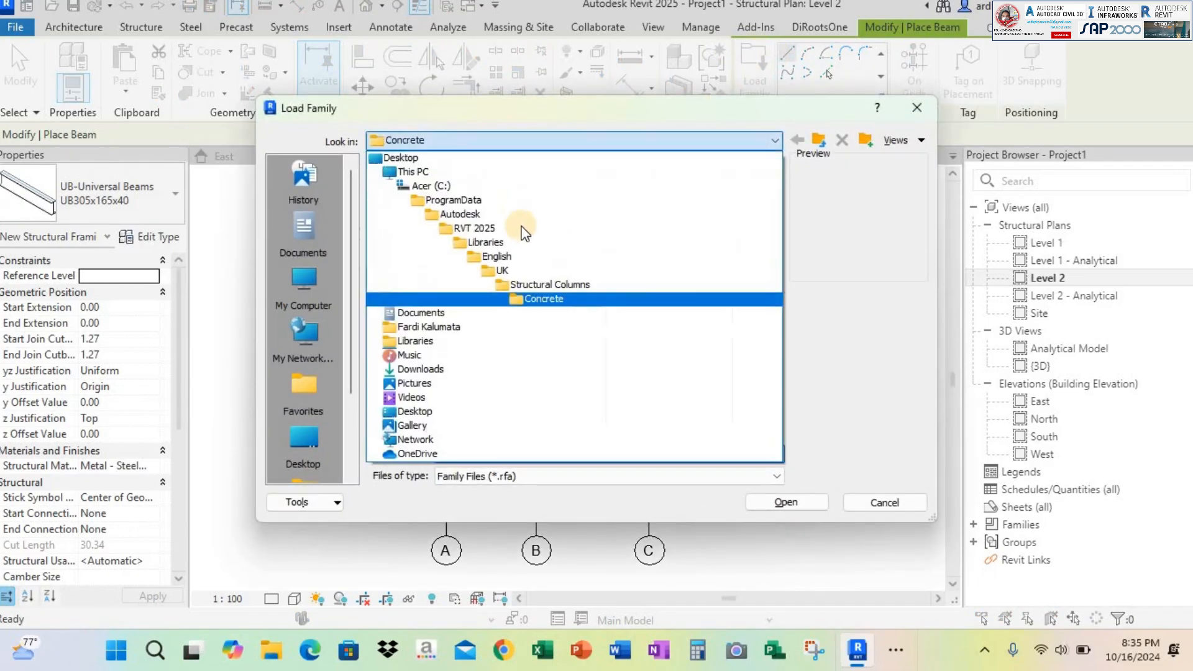
{"action": "left_click", "coordinate": [504, 270]}
{"action": "scroll", "coordinate": [498, 274], "scroll_direction": "down", "scroll_amount": 5}
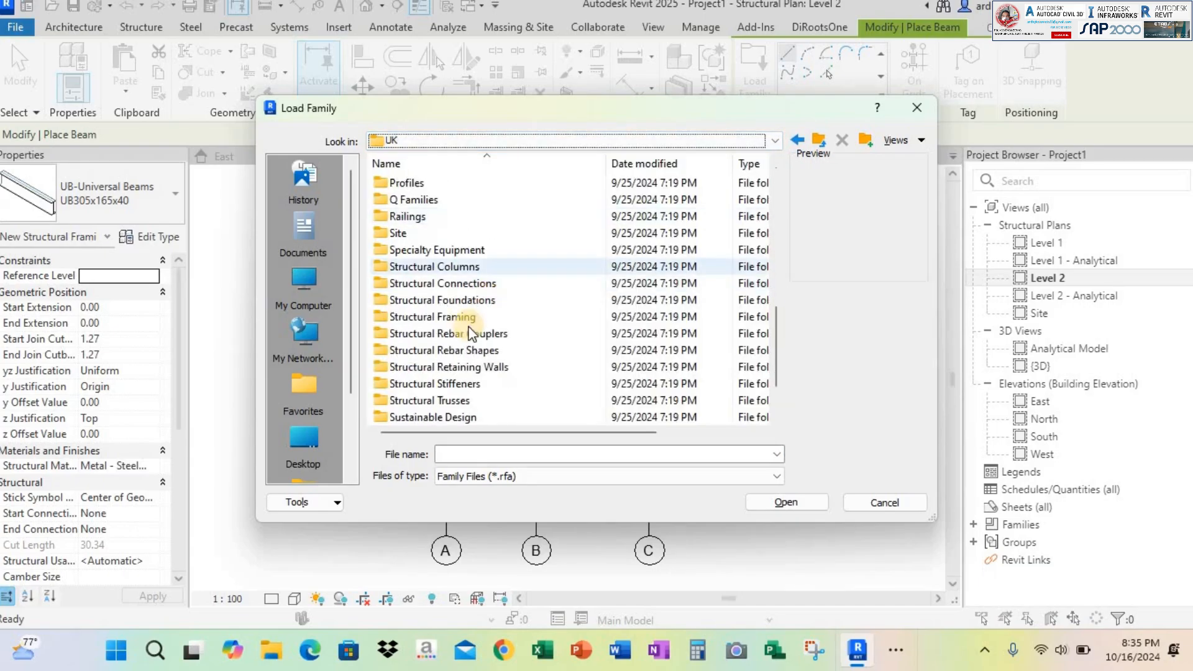
{"action": "left_click", "coordinate": [634, 322]}
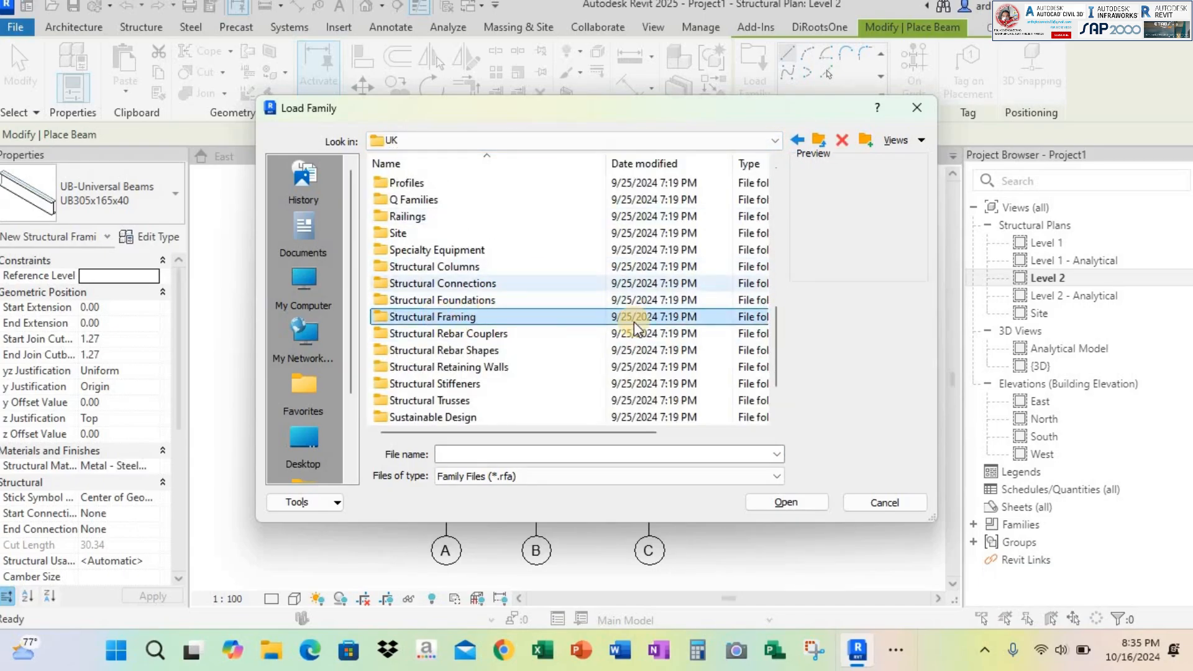
{"action": "left_click", "coordinate": [798, 501]}
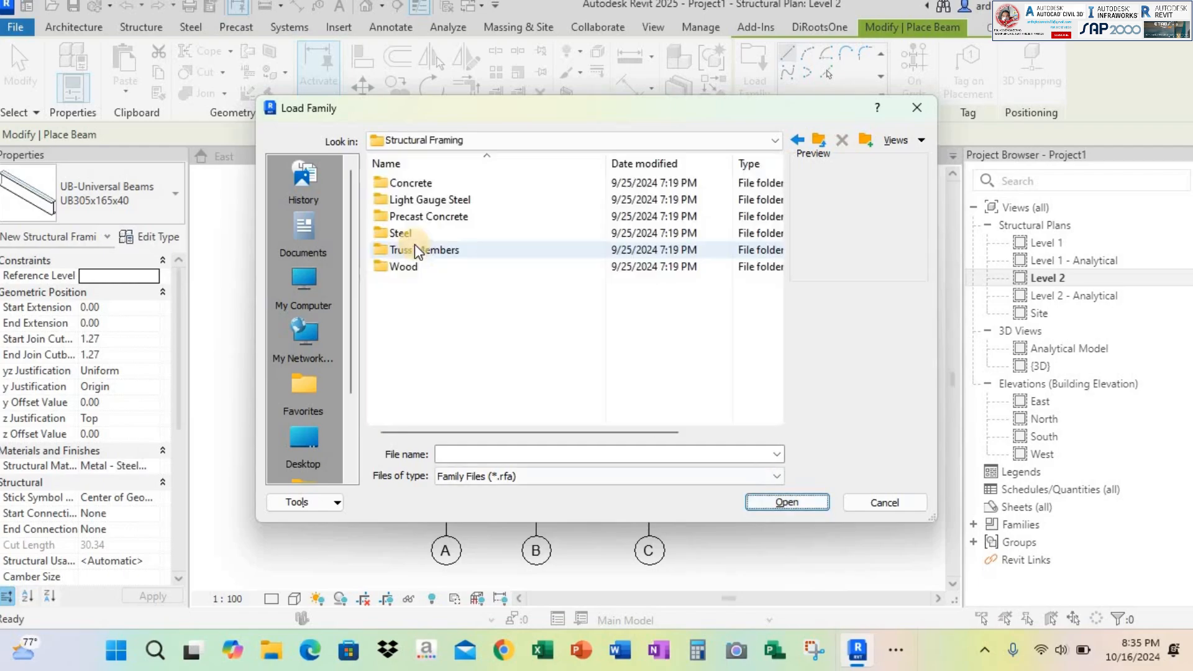
{"action": "left_click", "coordinate": [397, 184]}
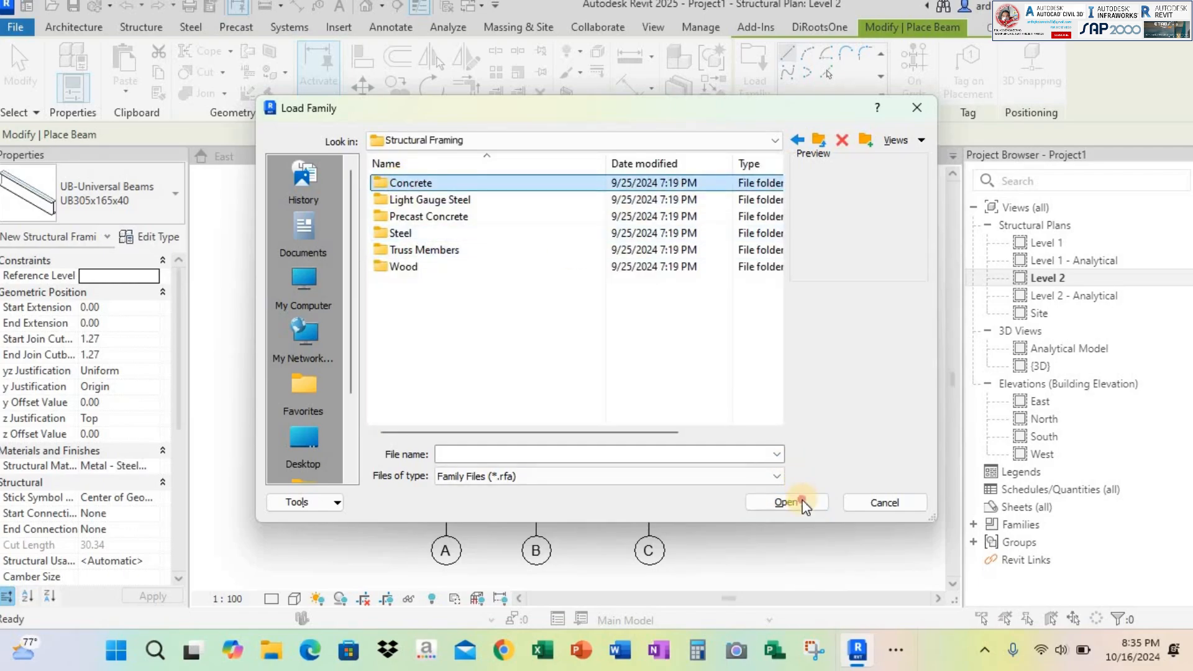
{"action": "left_click", "coordinate": [463, 183]}
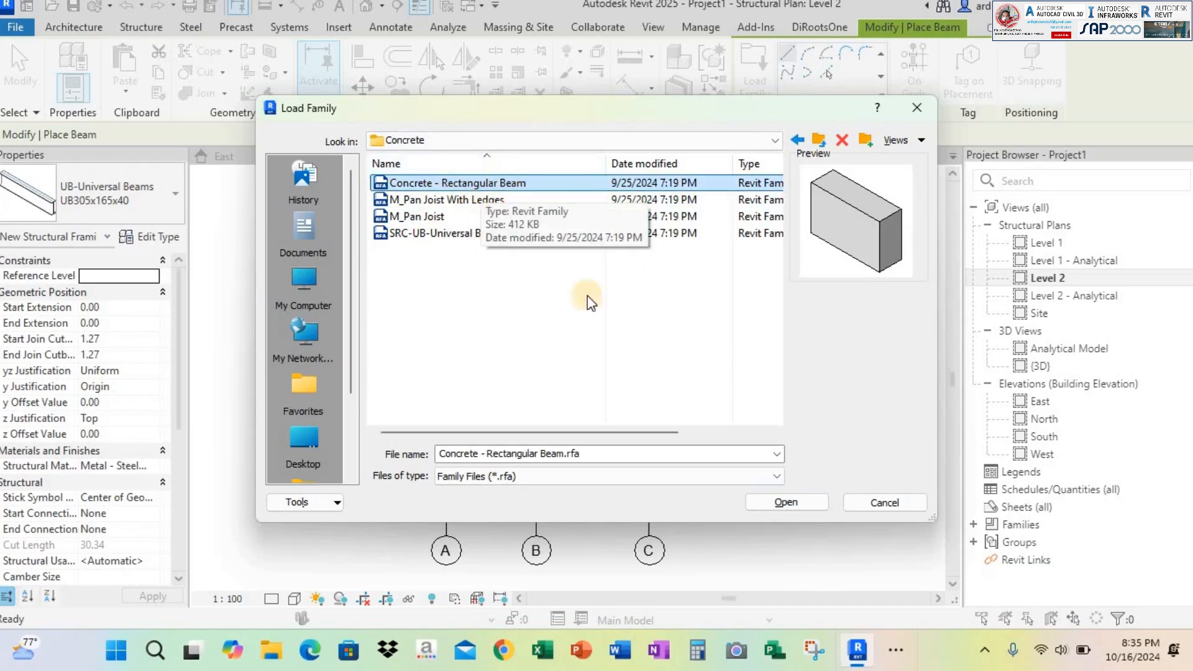
{"action": "left_click", "coordinate": [798, 509]}
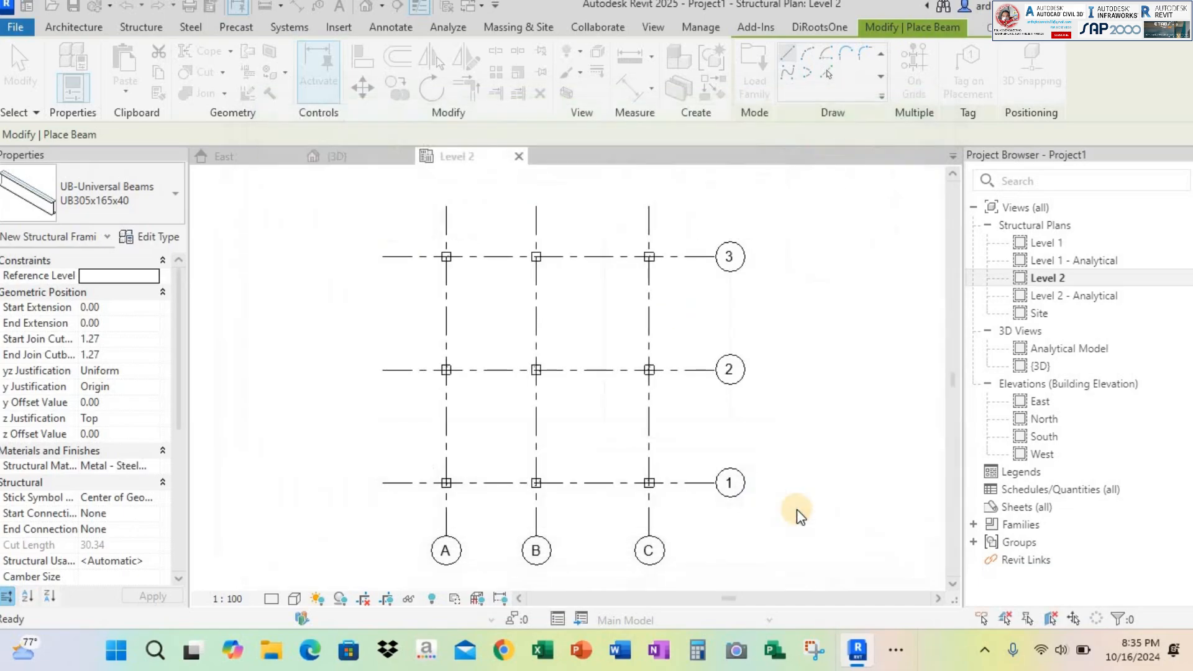
Duplicate the 300 x 600mm type of Concrete - Rectangular Beam as a new type named B 30X50
{"action": "left_click", "coordinate": [123, 192]}
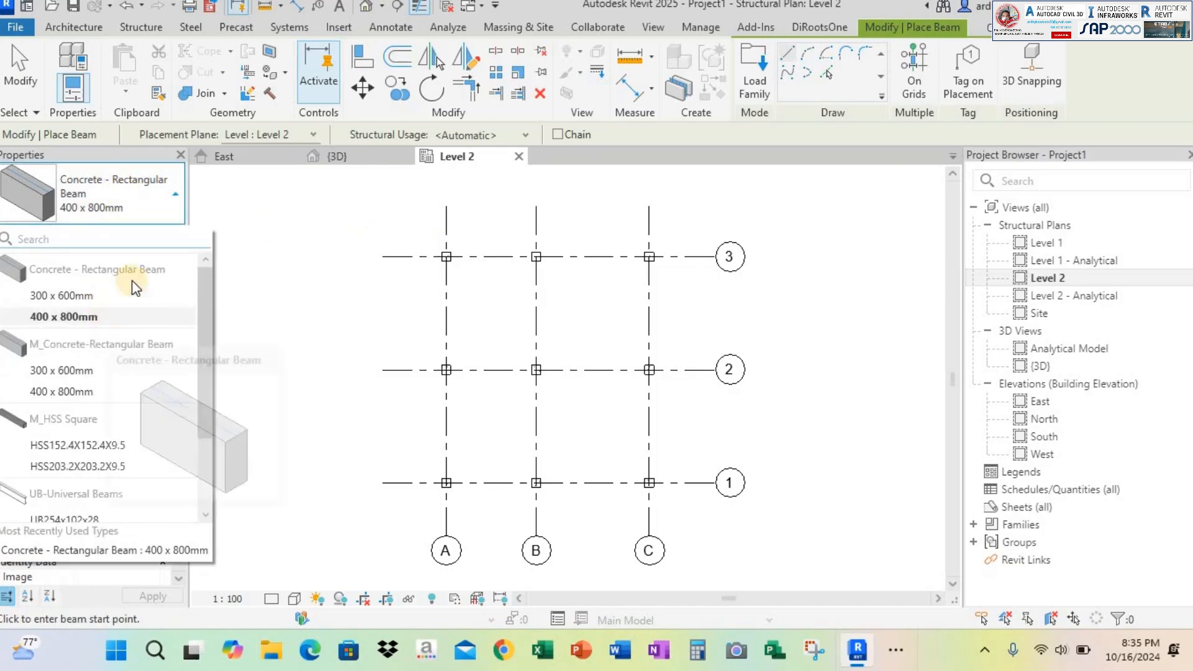
{"action": "left_click", "coordinate": [64, 296]}
{"action": "left_click", "coordinate": [98, 202]}
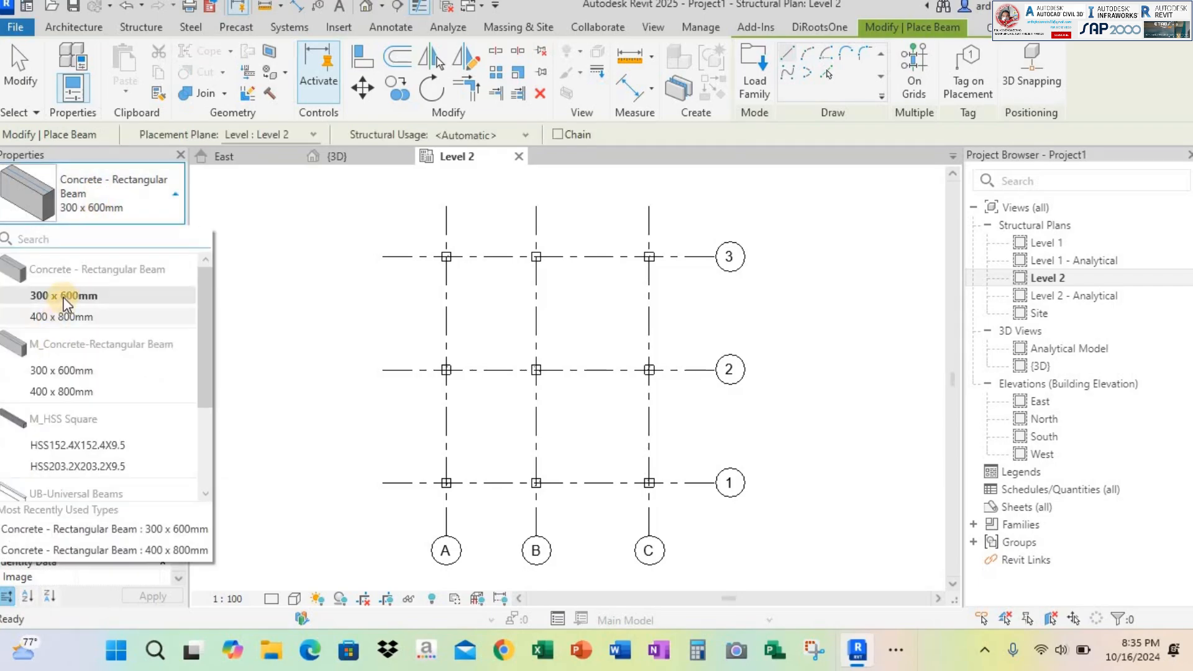
{"action": "left_click", "coordinate": [158, 240]}
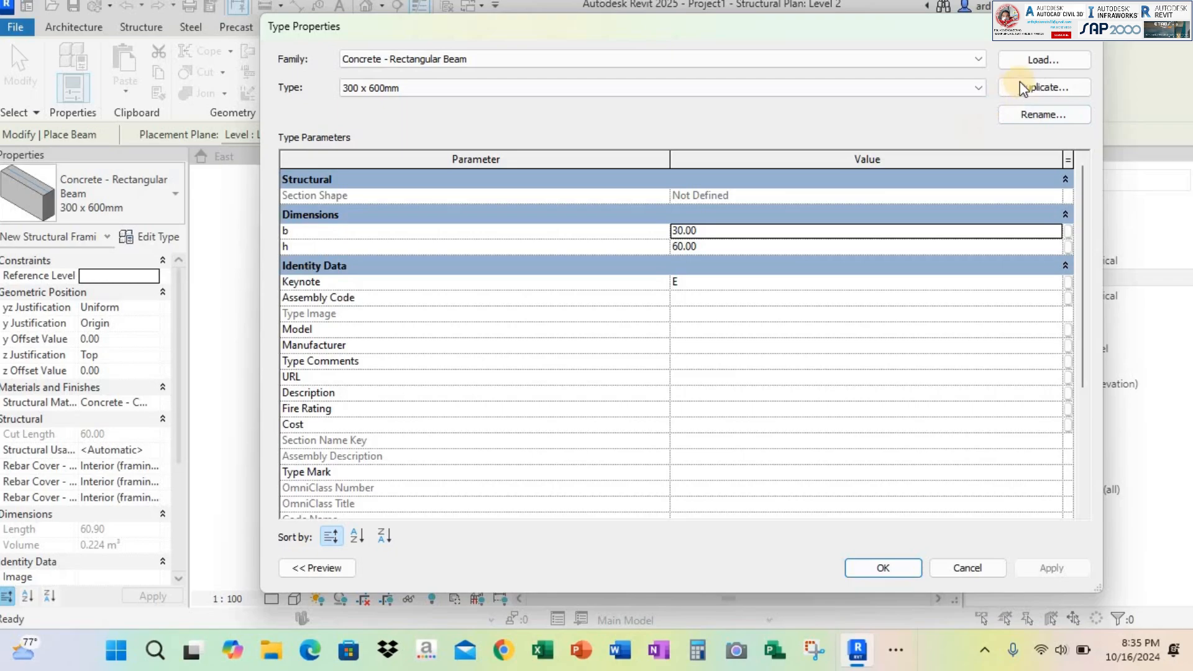
{"action": "left_click", "coordinate": [1021, 85]}
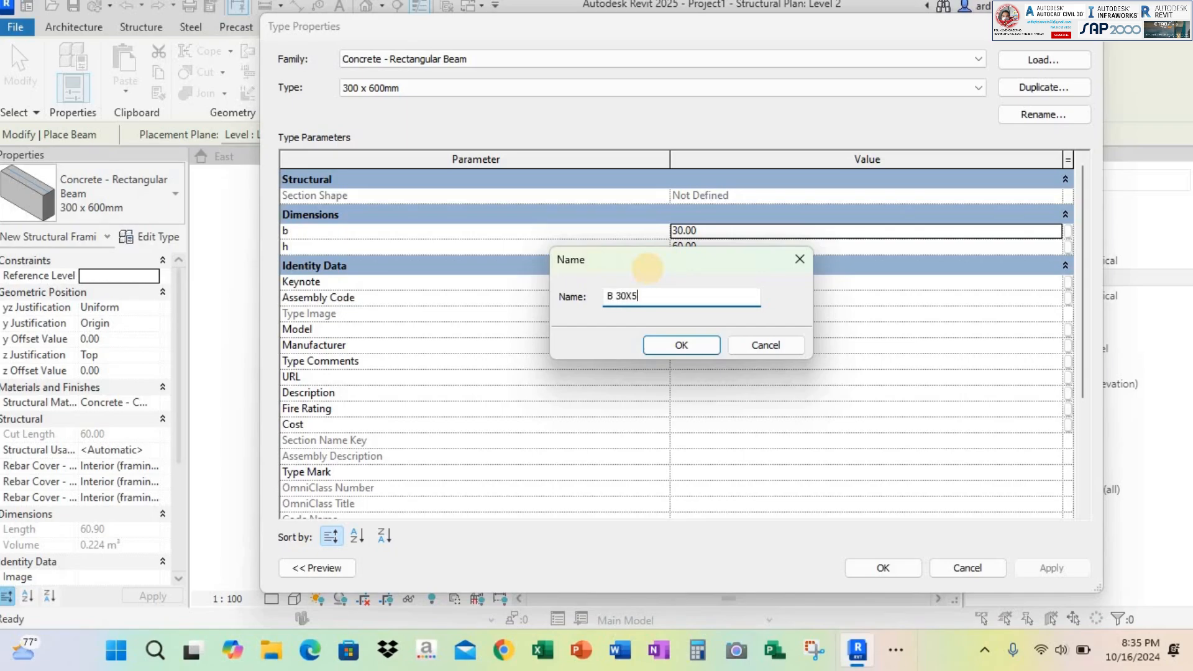
{"action": "left_click", "coordinate": [670, 343]}
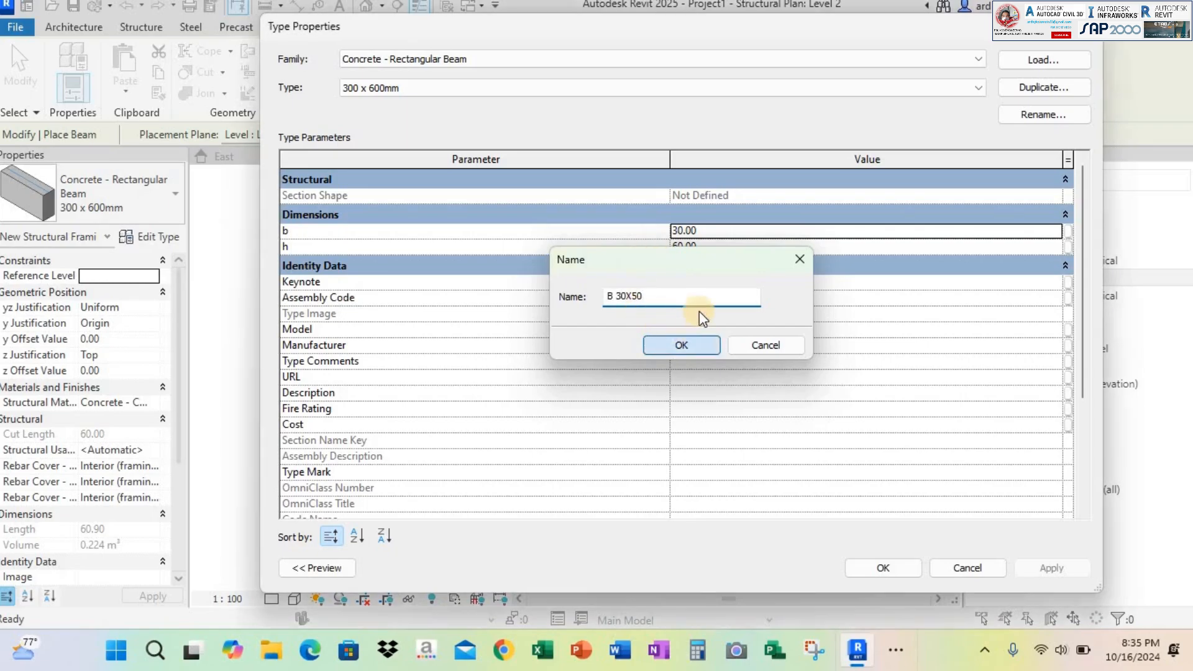
Set the B 30X50 beam type's b to 30 and h to 50, and apply the type properties
{"action": "left_click", "coordinate": [725, 230]}
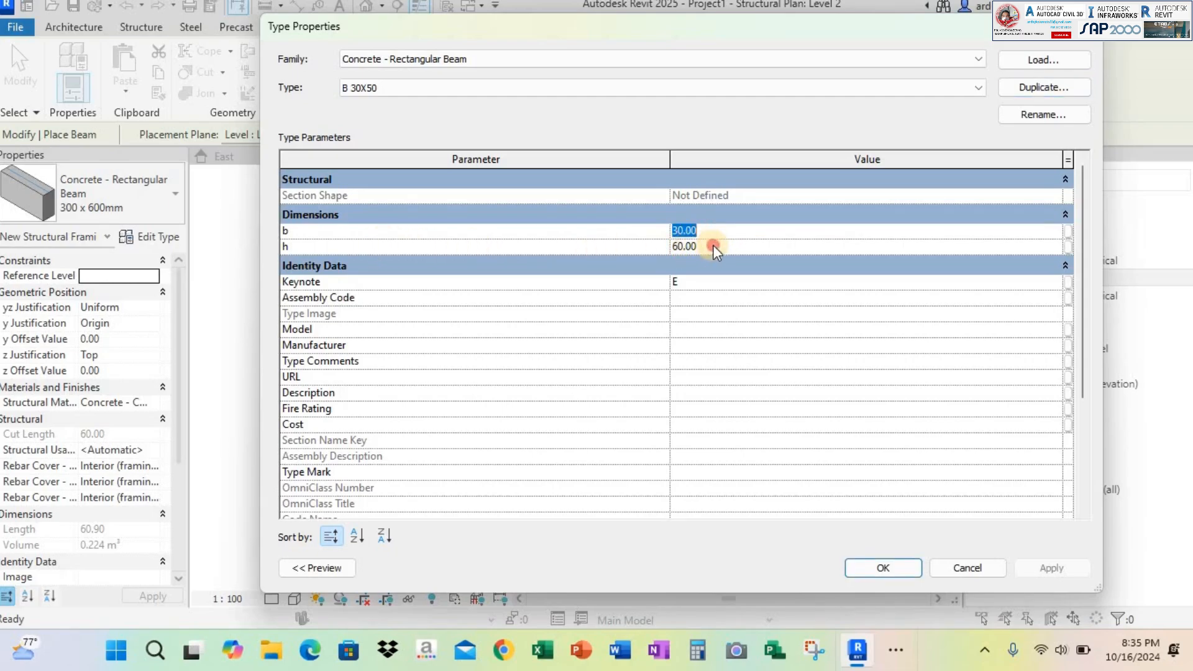
{"action": "left_click", "coordinate": [714, 247]}
{"action": "left_click", "coordinate": [710, 229]}
{"action": "left_click", "coordinate": [1054, 569]}
{"action": "left_click", "coordinate": [895, 569]}
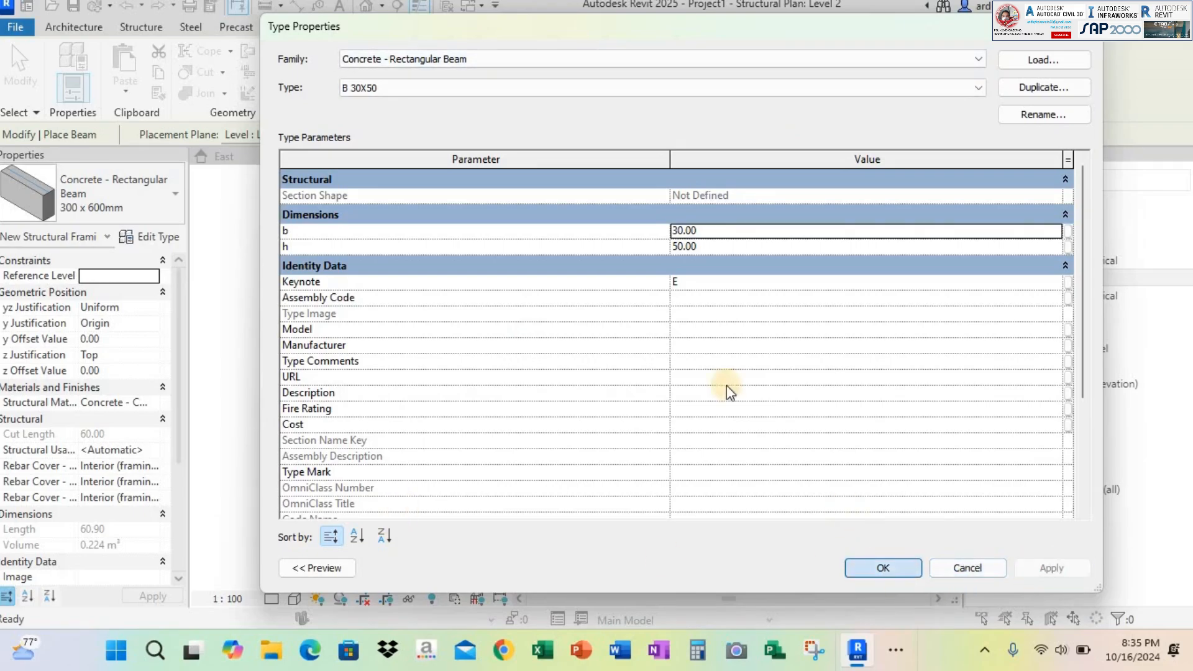
Draw B 30X50 beams along grid 3 from column A to B and from column B to C
{"action": "scroll", "coordinate": [451, 257], "scroll_direction": "up", "scroll_amount": 5}
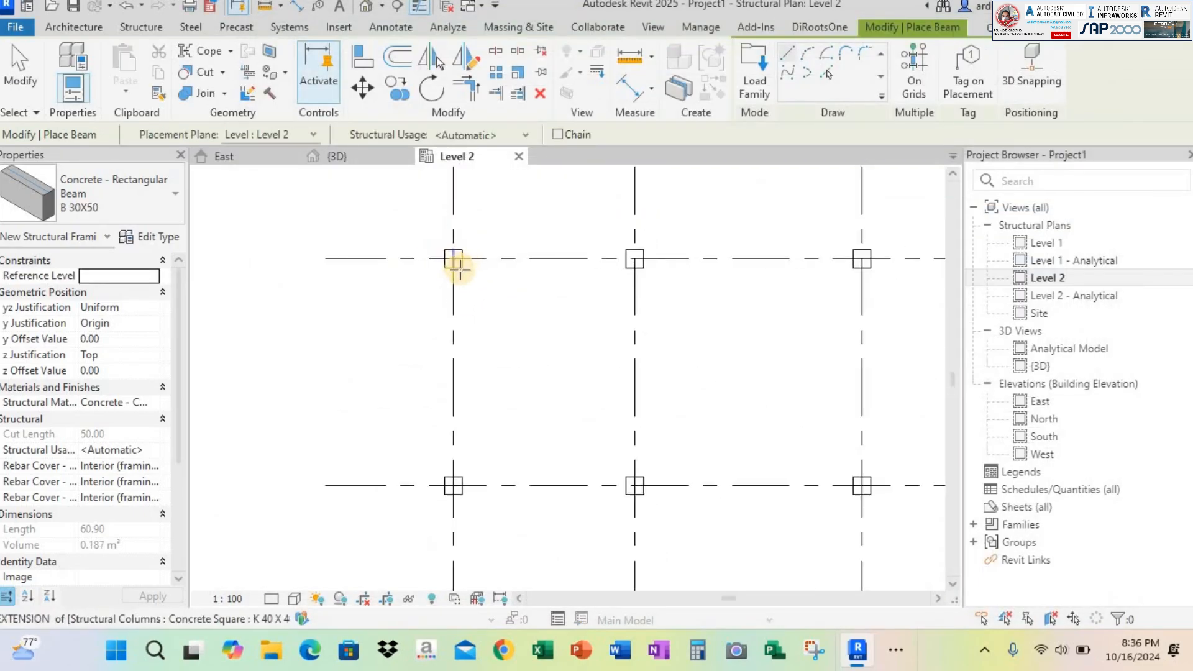
{"action": "left_click", "coordinate": [460, 258]}
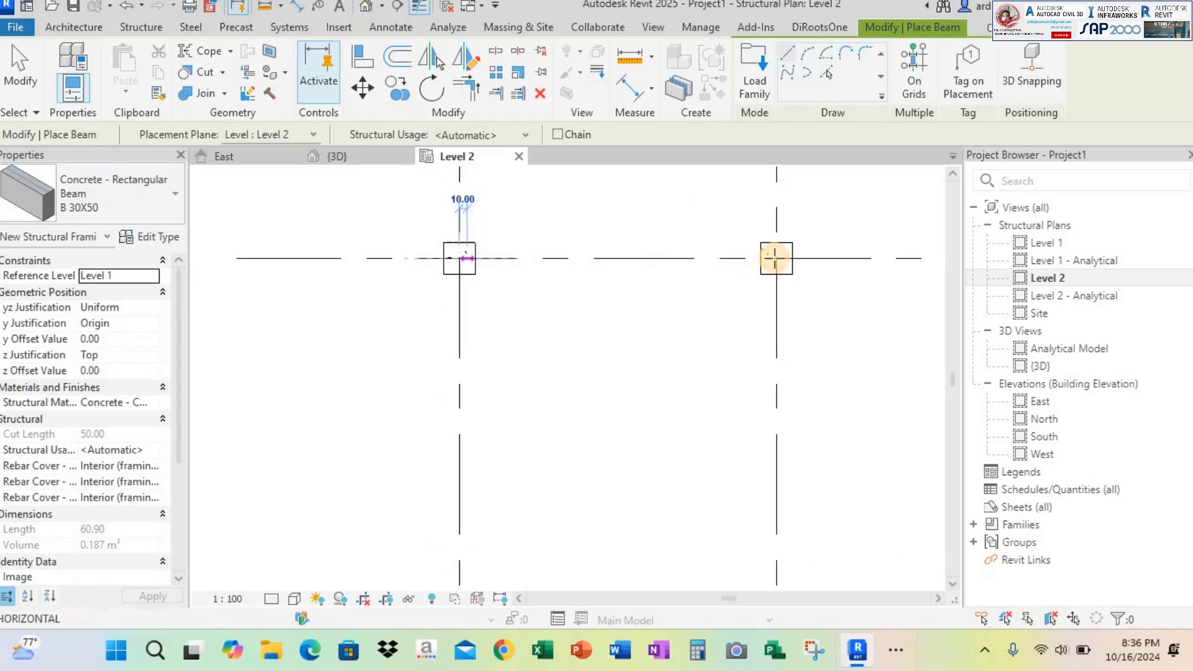
{"action": "left_click", "coordinate": [776, 259]}
{"action": "middle_click_drag", "start_coordinate": [780, 266], "coordinate": [653, 266]}
{"action": "left_click", "coordinate": [651, 263]}
{"action": "middle_click_drag", "start_coordinate": [744, 275], "coordinate": [530, 284]}
{"action": "left_click", "coordinate": [831, 266]}
{"action": "scroll", "coordinate": [672, 330], "scroll_direction": "down", "scroll_amount": 3}
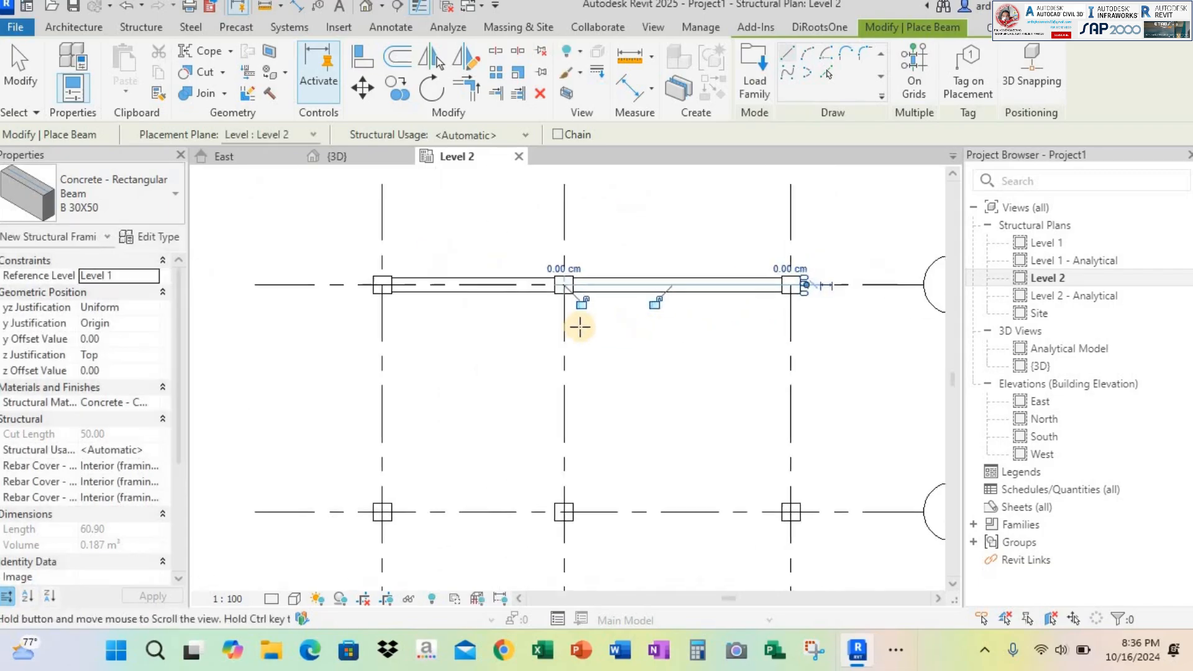
Leave beam placement and delete the beams drawn along grid 3
{"action": "key", "text": "Escape"}
{"action": "key", "text": "Escape"}
{"action": "left_click", "coordinate": [497, 281]}
{"action": "key", "text": "Delete"}
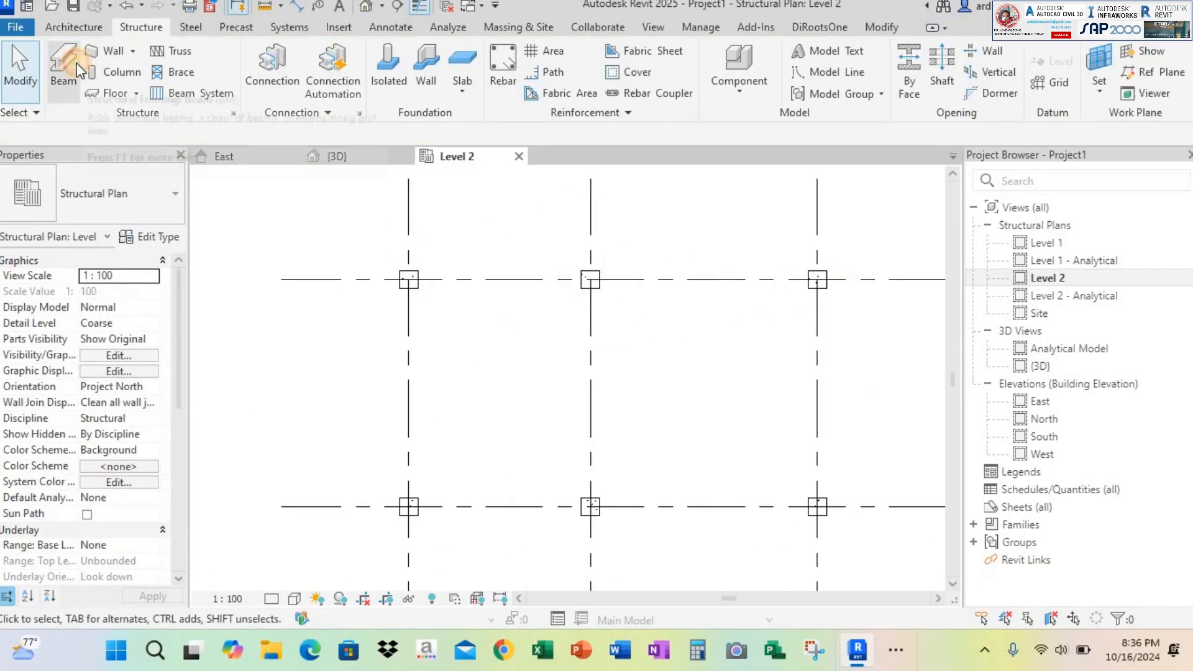
Place B 30X50 beams along grid 3 between grids A and C with the On Grids option
{"action": "left_click", "coordinate": [64, 68]}
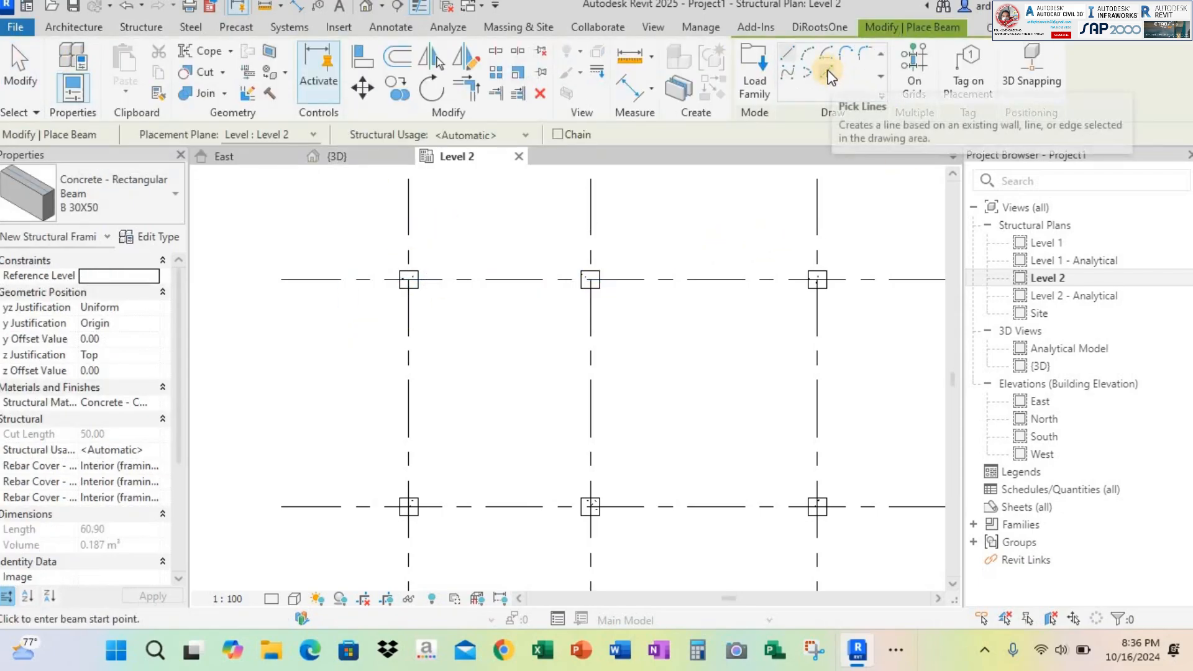
{"action": "left_click", "coordinate": [926, 76]}
{"action": "scroll", "coordinate": [526, 241], "scroll_direction": "down", "scroll_amount": 4}
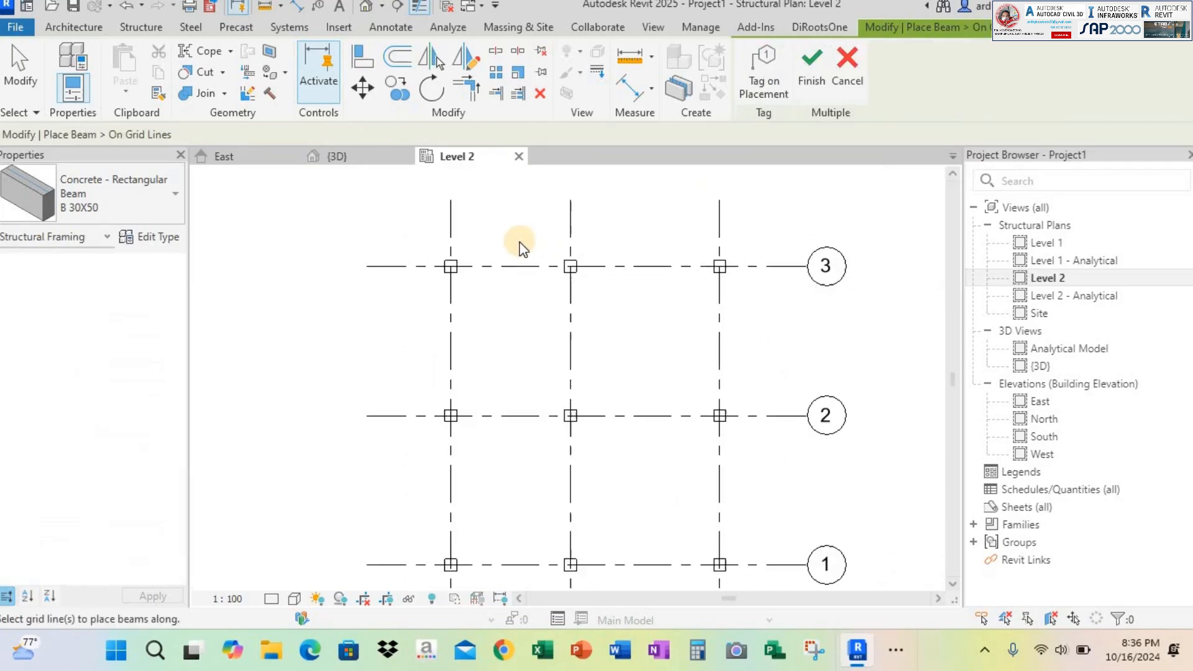
{"action": "middle_click_drag", "start_coordinate": [455, 247], "coordinate": [386, 197]}
{"action": "left_click_drag", "start_coordinate": [345, 187], "coordinate": [647, 495]}
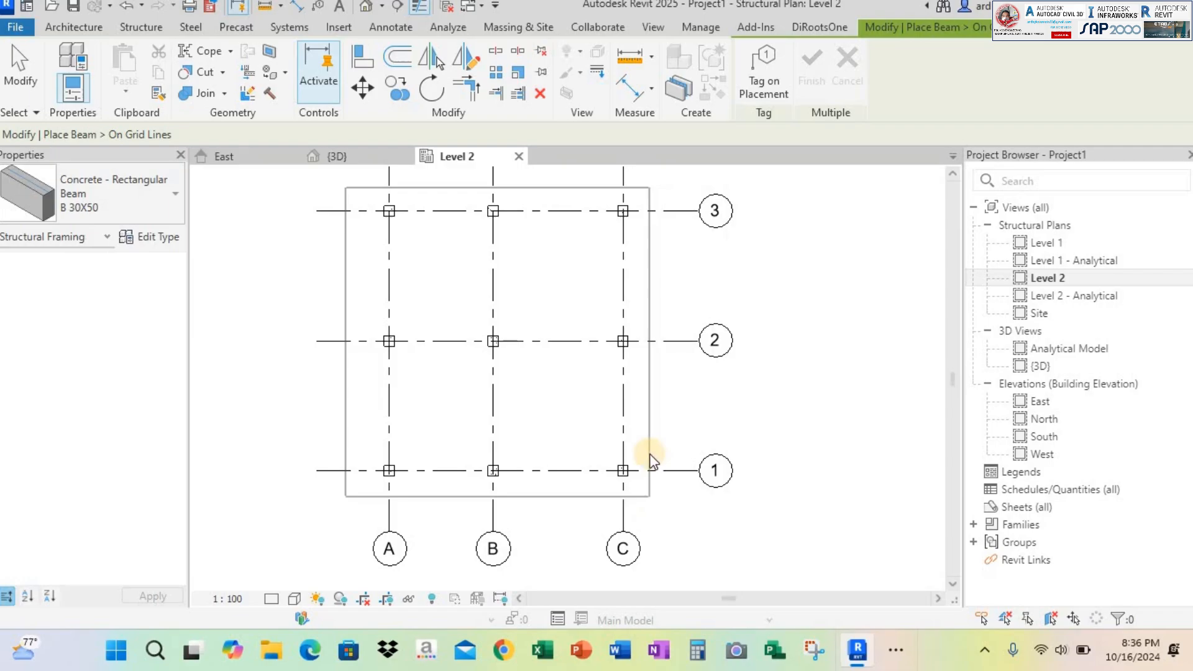
{"action": "left_click", "coordinate": [663, 277]}
{"action": "left_click", "coordinate": [581, 212]}
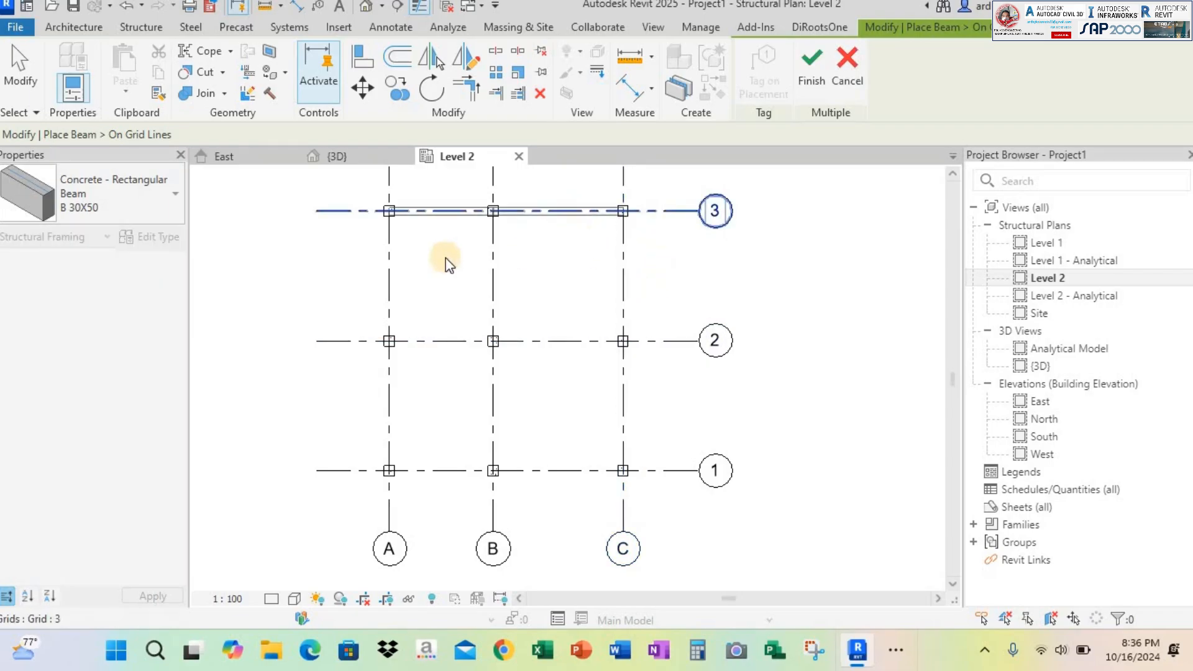
{"action": "left_click", "coordinate": [394, 251]}
{"action": "left_click", "coordinate": [454, 340]}
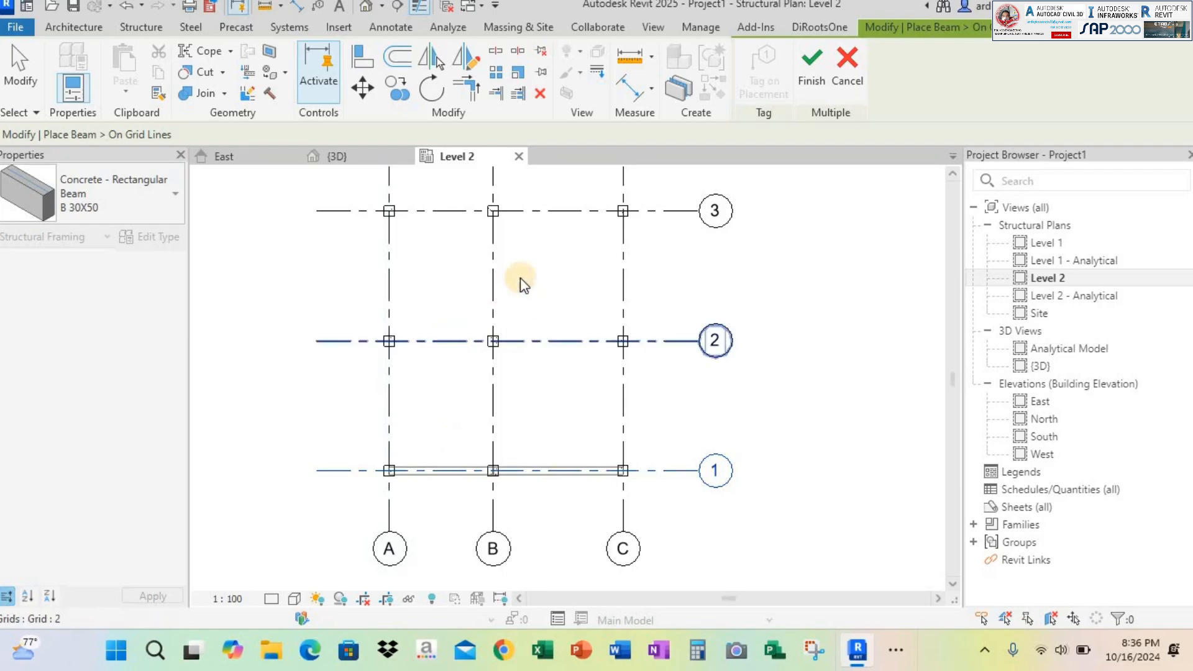
{"action": "left_click", "coordinate": [495, 233]}
{"action": "middle_click_drag", "start_coordinate": [647, 295], "coordinate": [668, 303]}
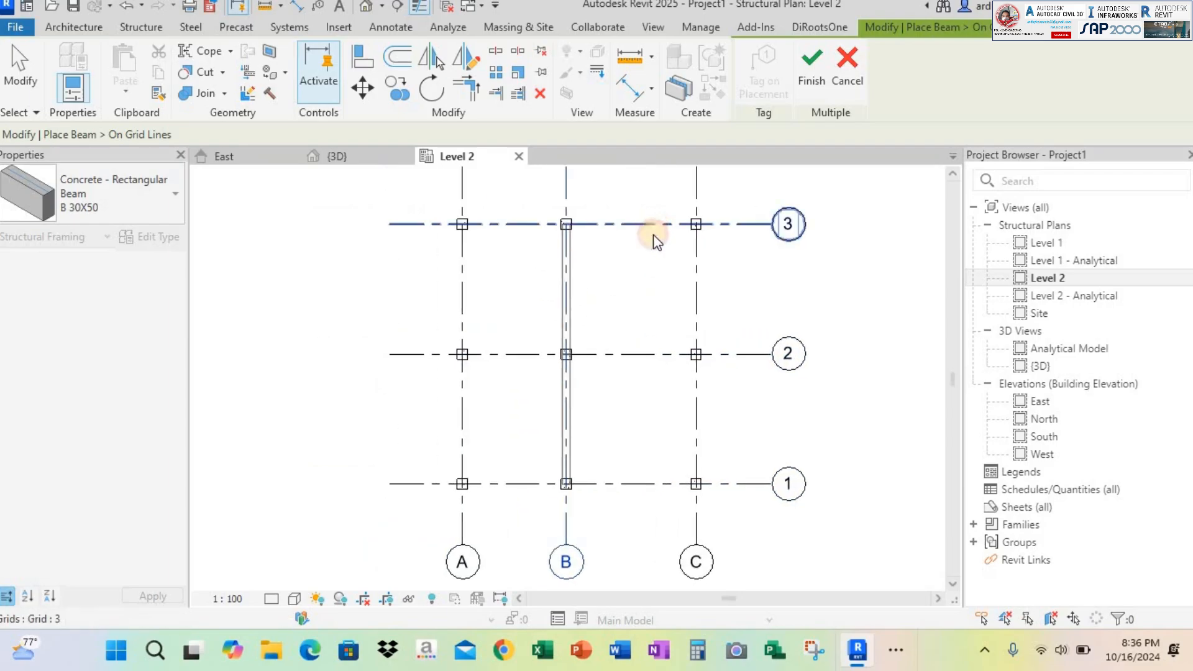
{"action": "left_click", "coordinate": [658, 229]}
{"action": "left_click", "coordinate": [815, 73]}
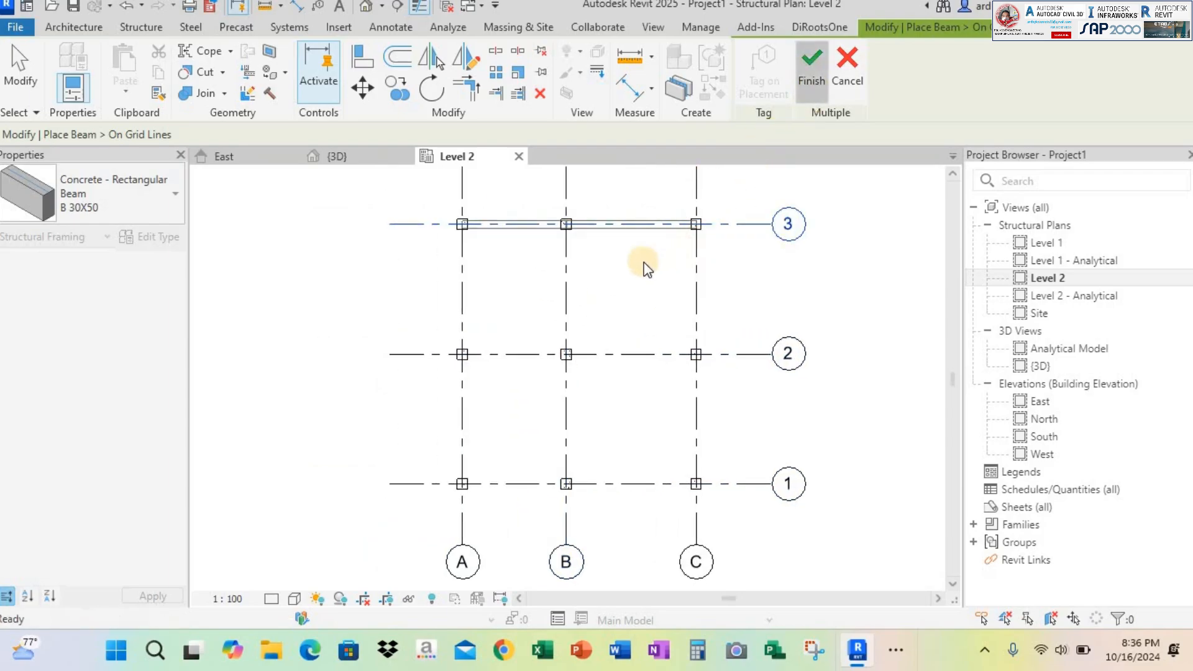
Draw B 30X50 beams along grid 2 from column A to B and from column B to C
{"action": "scroll", "coordinate": [567, 230], "scroll_direction": "up", "scroll_amount": 2}
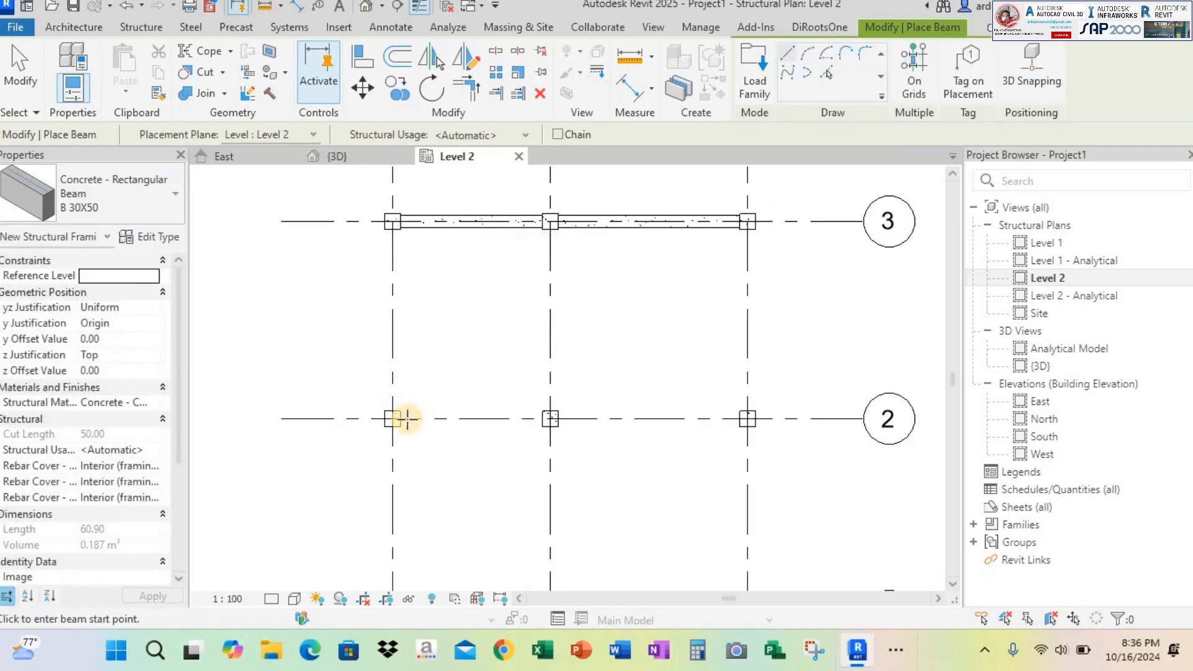
{"action": "left_click", "coordinate": [393, 418]}
{"action": "left_click", "coordinate": [550, 418]}
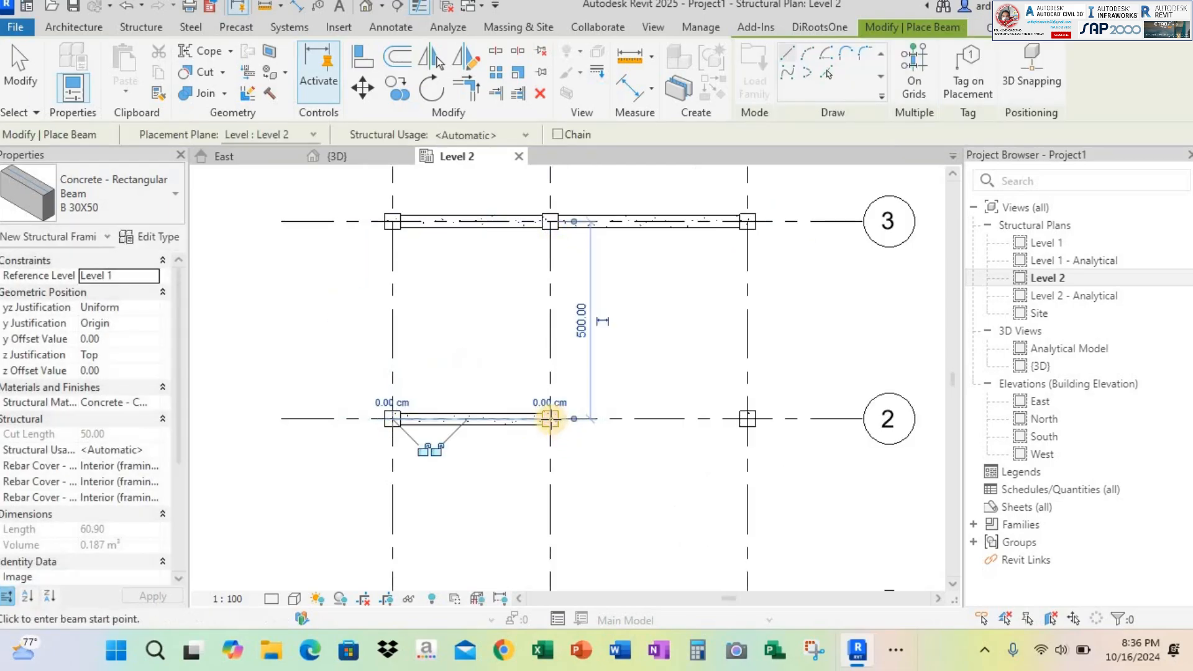
{"action": "left_click", "coordinate": [550, 418]}
{"action": "left_click", "coordinate": [748, 418]}
{"action": "key", "text": "Escape"}
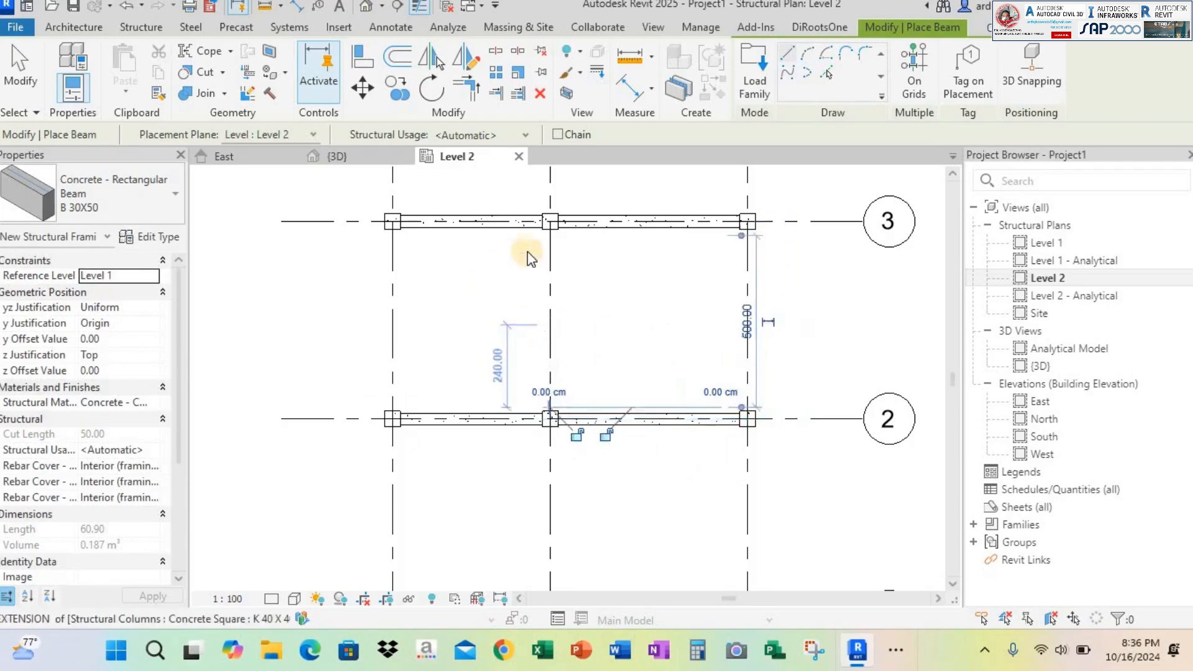
{"action": "scroll", "coordinate": [528, 259], "scroll_direction": "down", "scroll_amount": 2}
{"action": "key", "text": "Escape"}
{"action": "left_click", "coordinate": [614, 264]}
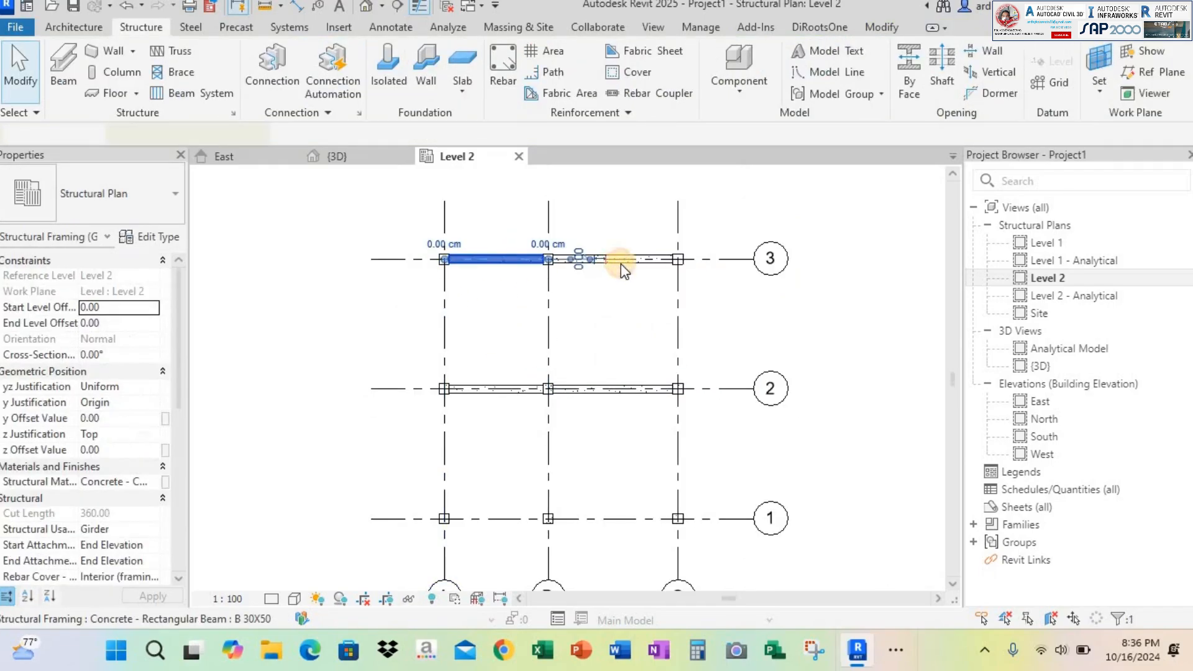
{"action": "key", "text": "Escape"}
{"action": "scroll", "coordinate": [463, 269], "scroll_direction": "down", "scroll_amount": 1}
{"action": "scroll", "coordinate": [560, 268], "scroll_direction": "up", "scroll_amount": 2}
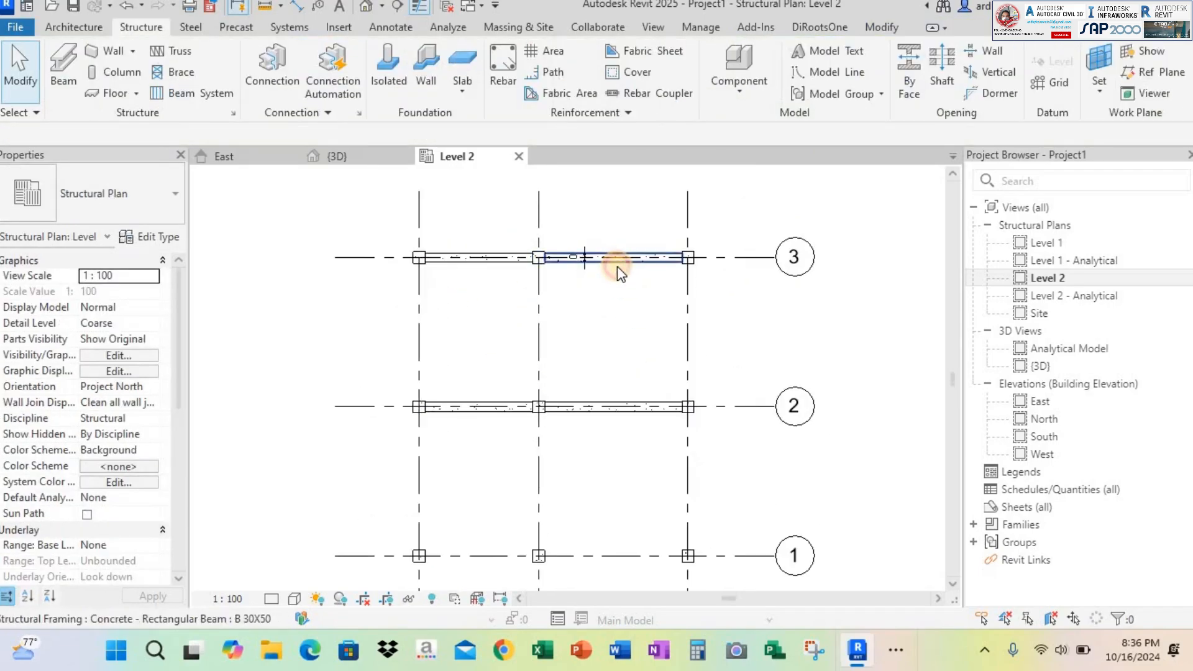
Delete the beams along grid 3 and grid 2 from the Level 2 plan
{"action": "left_click", "coordinate": [618, 266]}
{"action": "key", "text": "Delete"}
{"action": "left_click", "coordinate": [598, 421]}
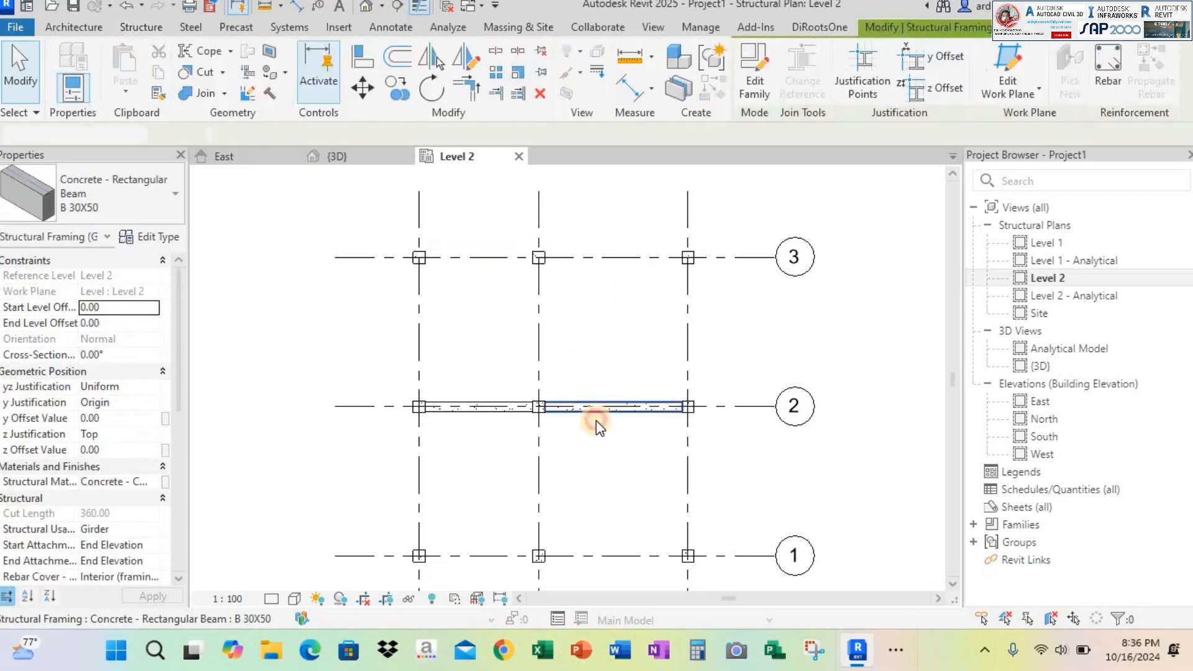
{"action": "key", "text": "Delete"}
{"action": "left_click", "coordinate": [497, 407]}
{"action": "key", "text": "Delete"}
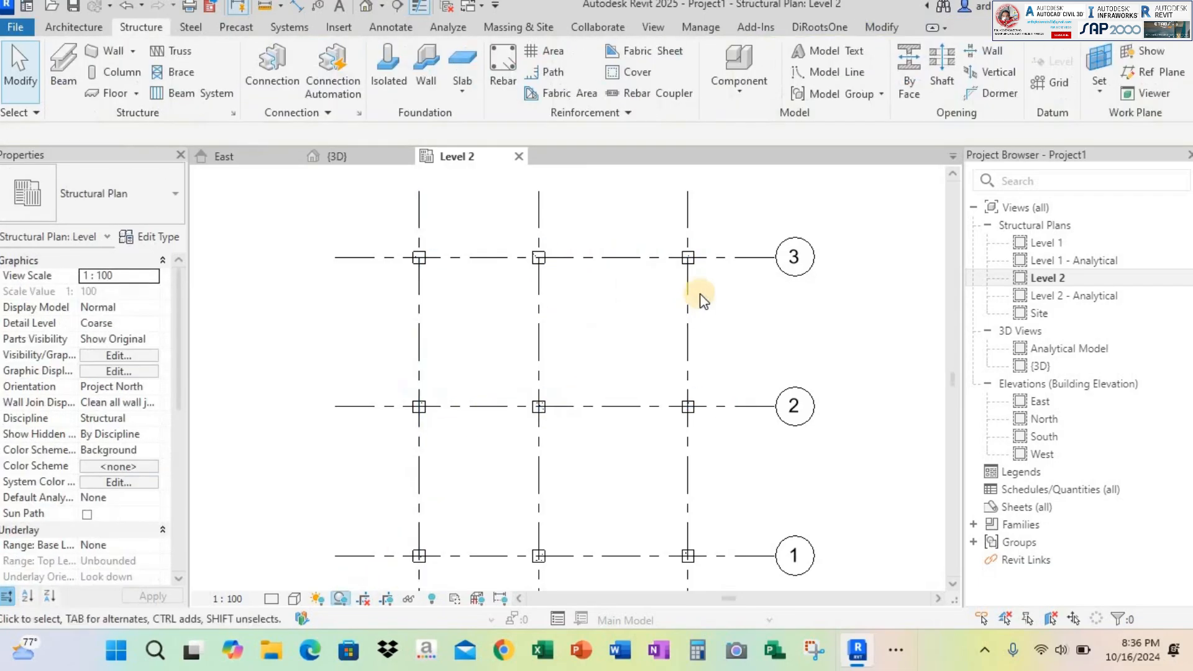
Place B 30X50 beams along grid 3 and along grid B with the On Grids option, finishing each placement
{"action": "scroll", "coordinate": [685, 294], "scroll_direction": "down", "scroll_amount": 1}
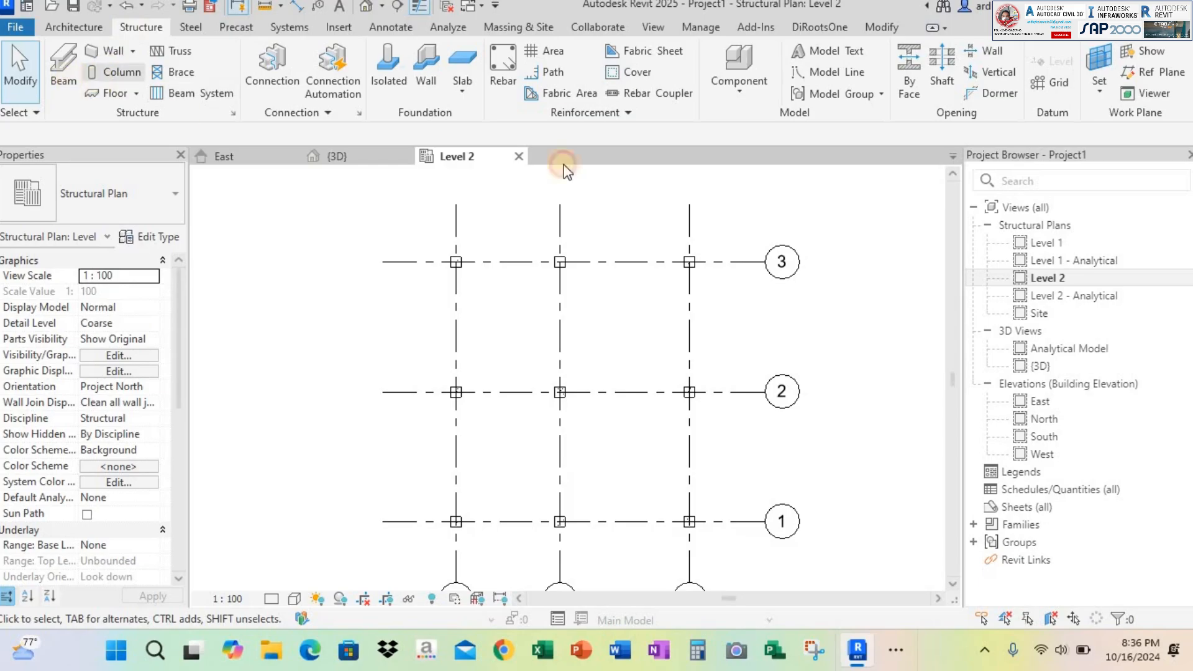
{"action": "left_click", "coordinate": [64, 68]}
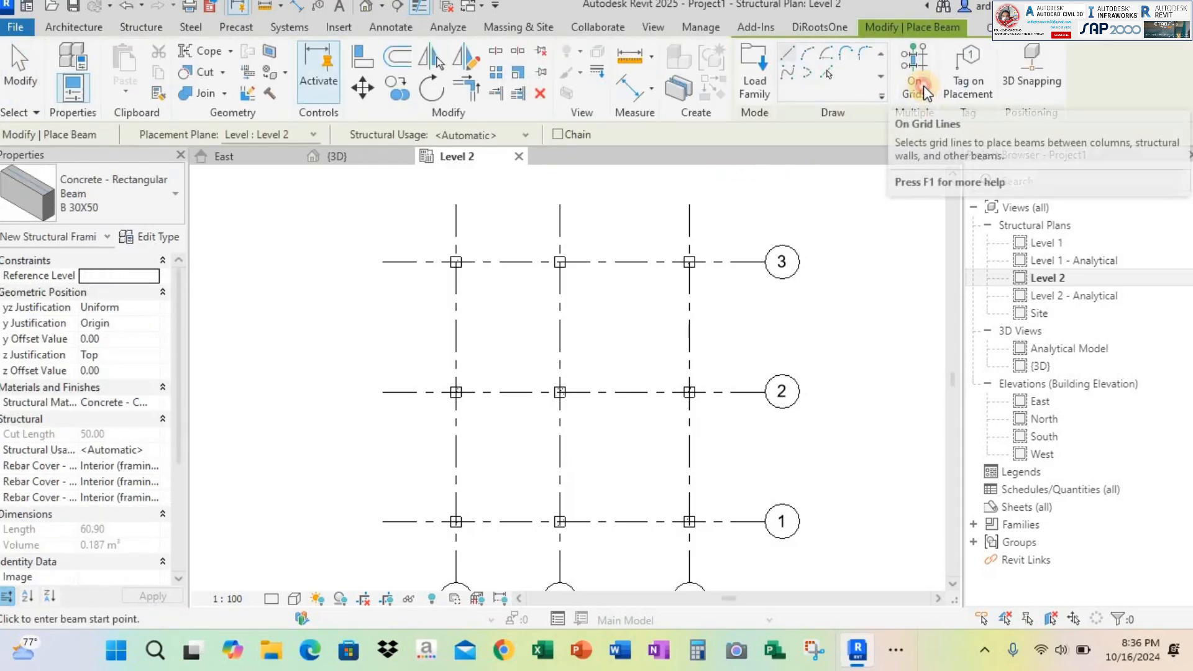
{"action": "left_click", "coordinate": [914, 81]}
{"action": "scroll", "coordinate": [614, 257], "scroll_direction": "down", "scroll_amount": 1}
{"action": "left_click", "coordinate": [614, 258]}
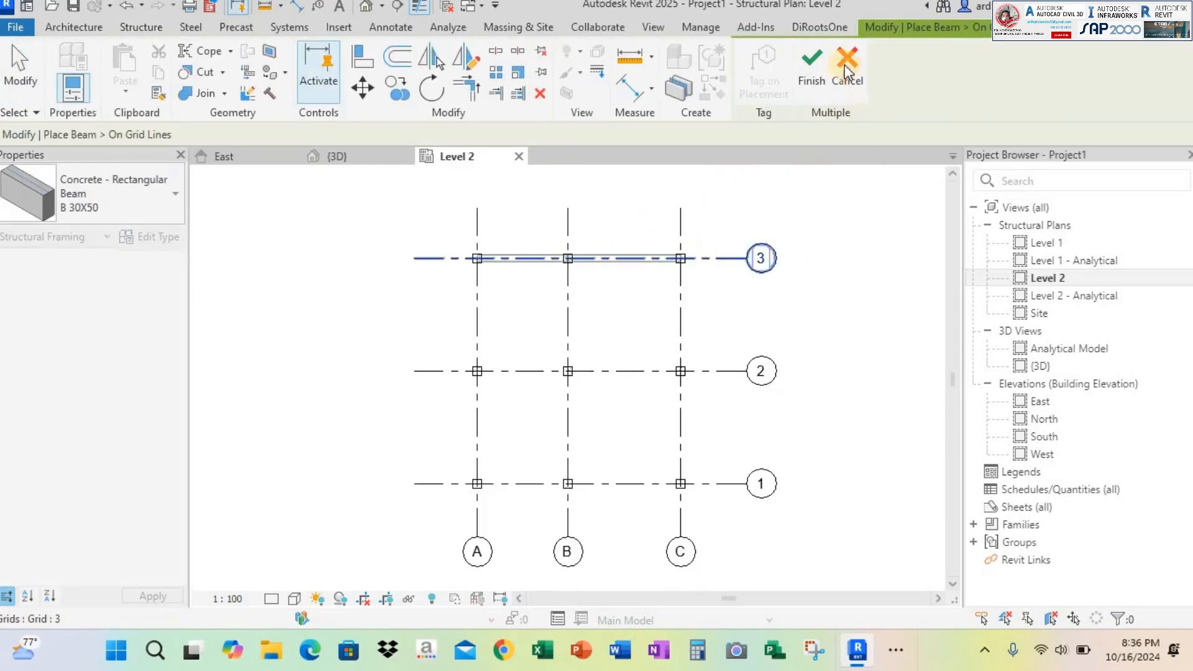
{"action": "left_click", "coordinate": [813, 66]}
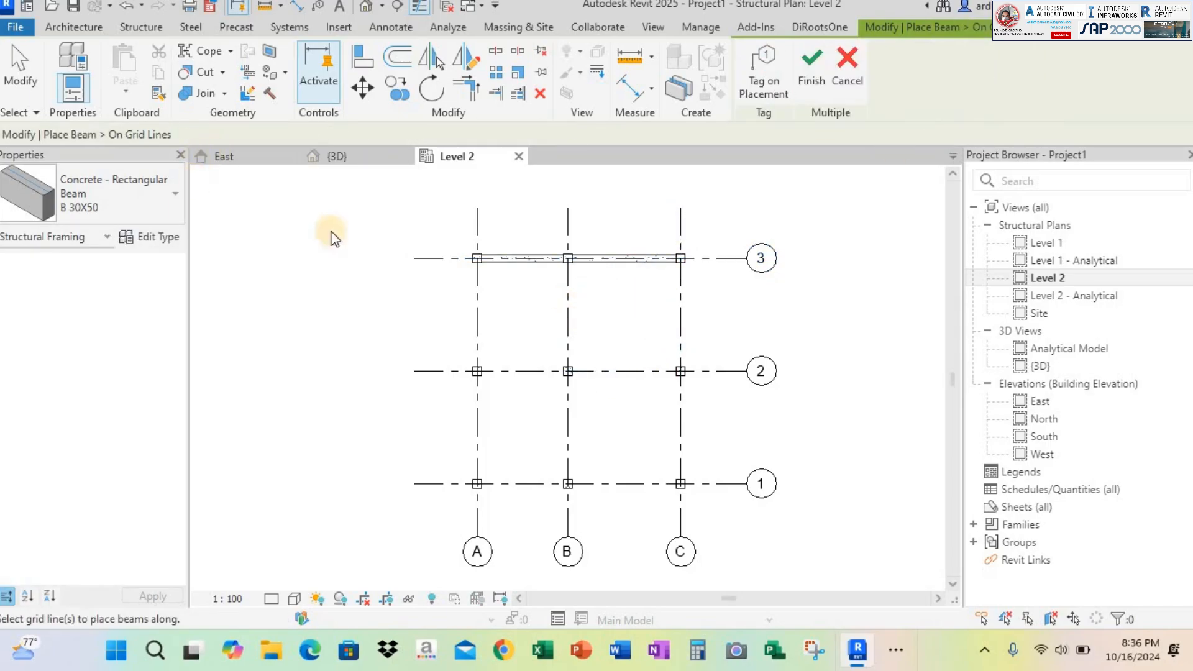
{"action": "left_click", "coordinate": [570, 297]}
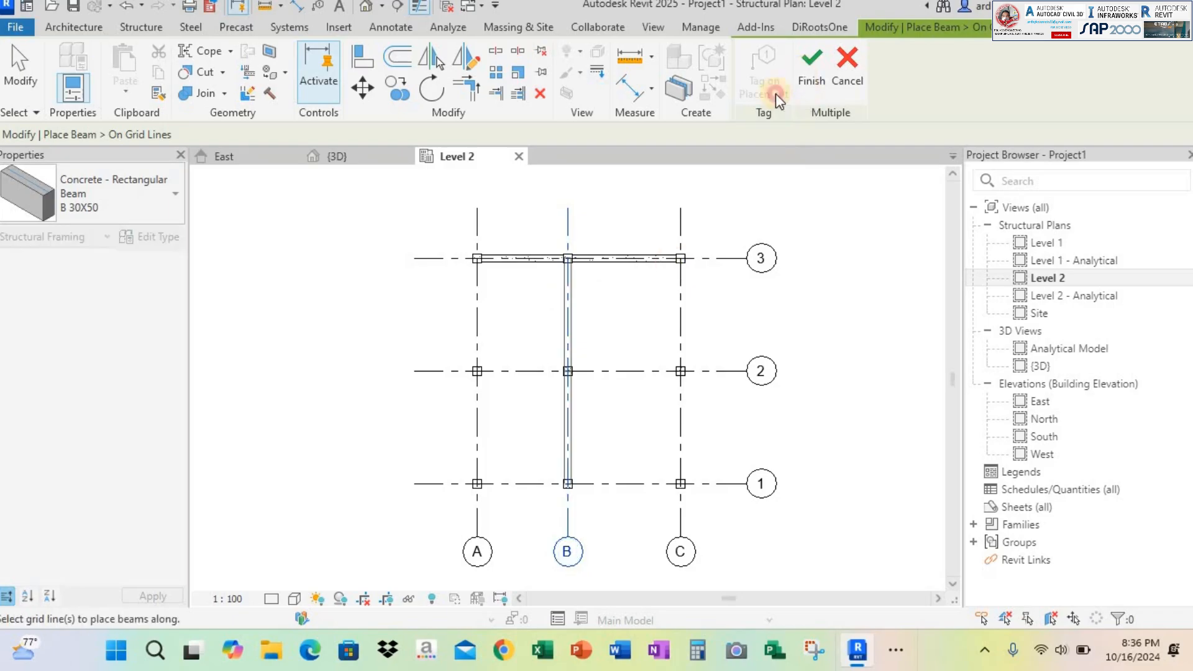
{"action": "left_click", "coordinate": [812, 66]}
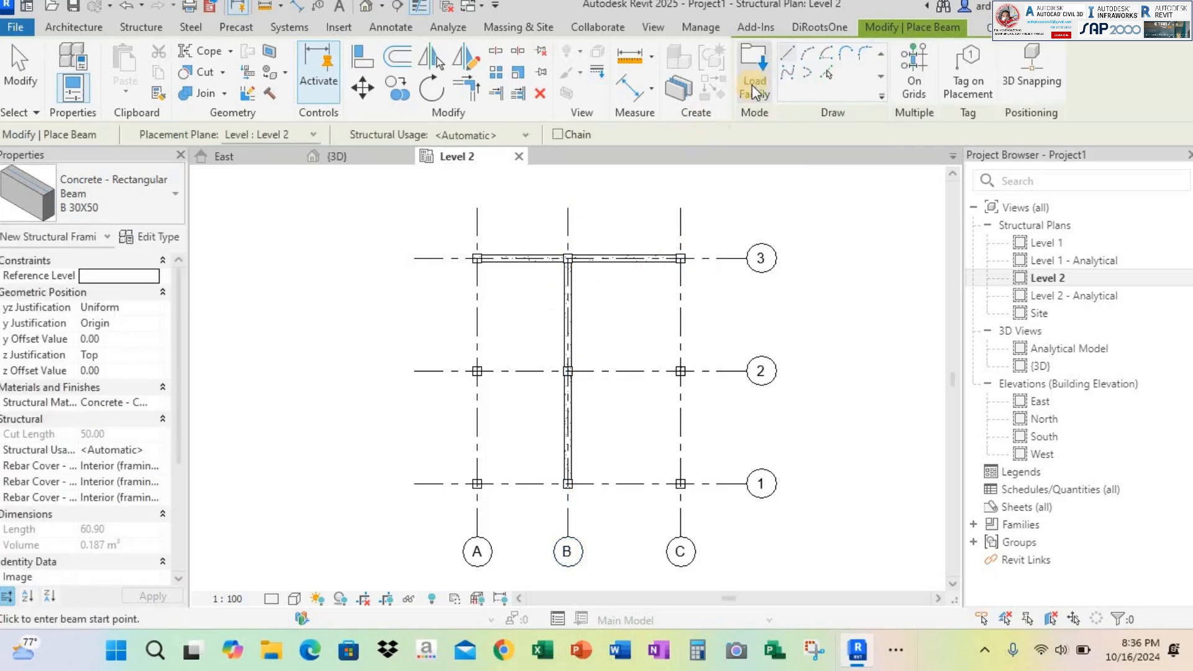
Place B 30X50 beams along grids A, C, 1 and 2 together with On Grids, and leave beam placement
{"action": "left_click", "coordinate": [914, 73]}
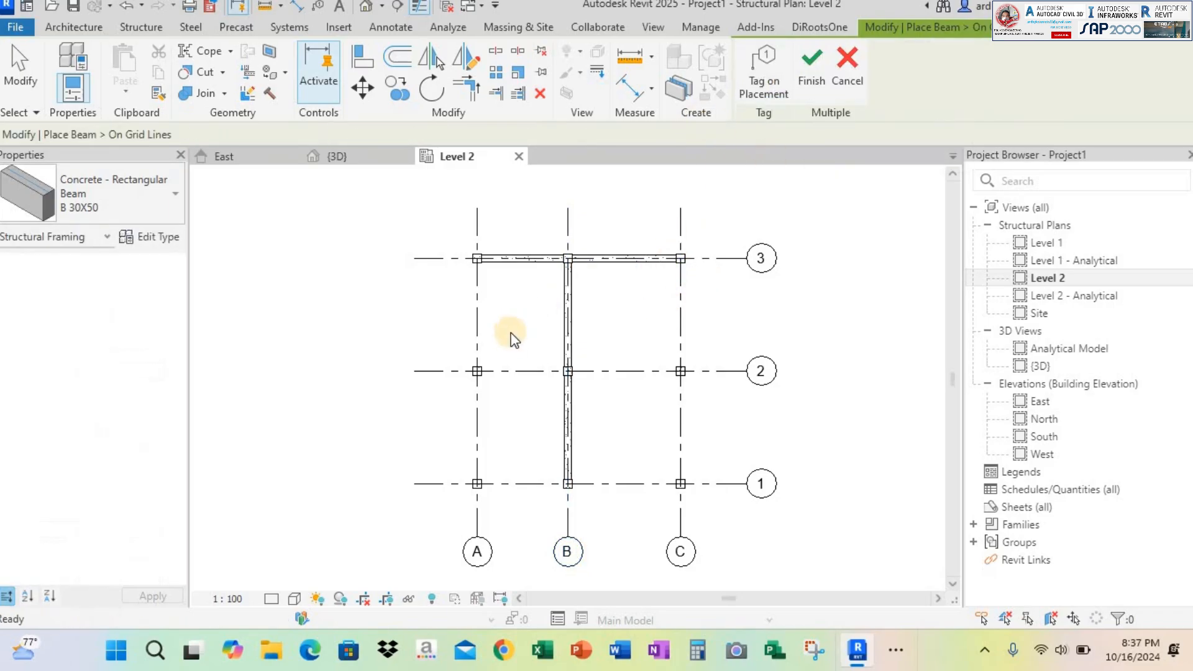
{"action": "left_click", "coordinate": [482, 300]}
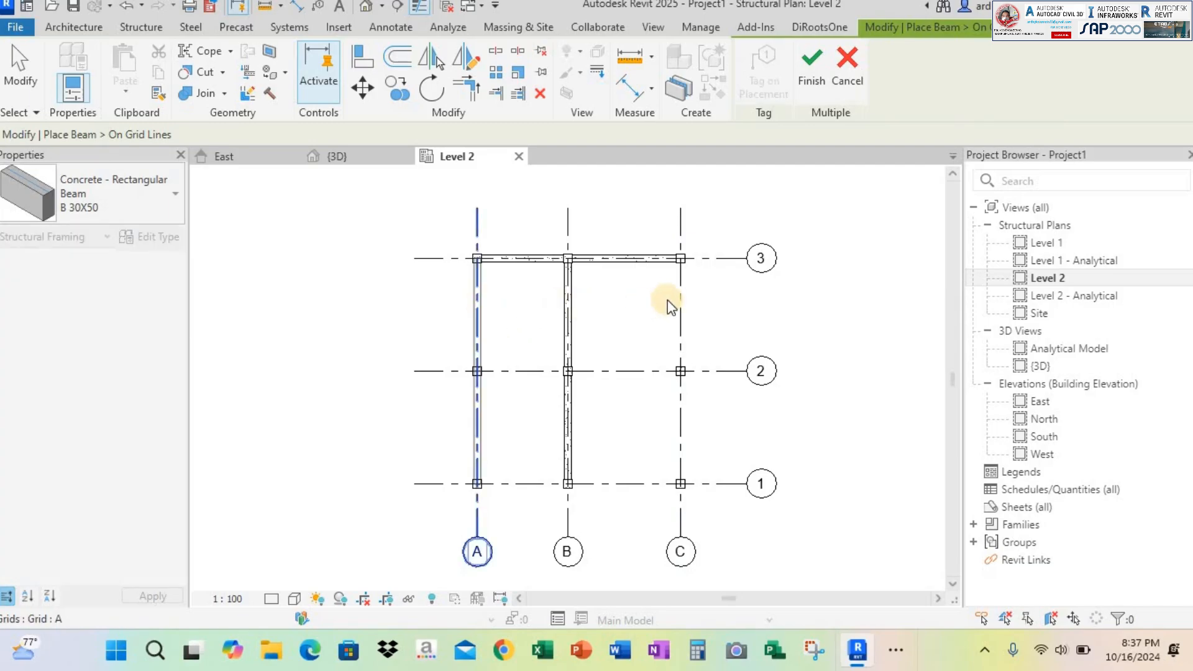
{"action": "left_click", "coordinate": [629, 484]}
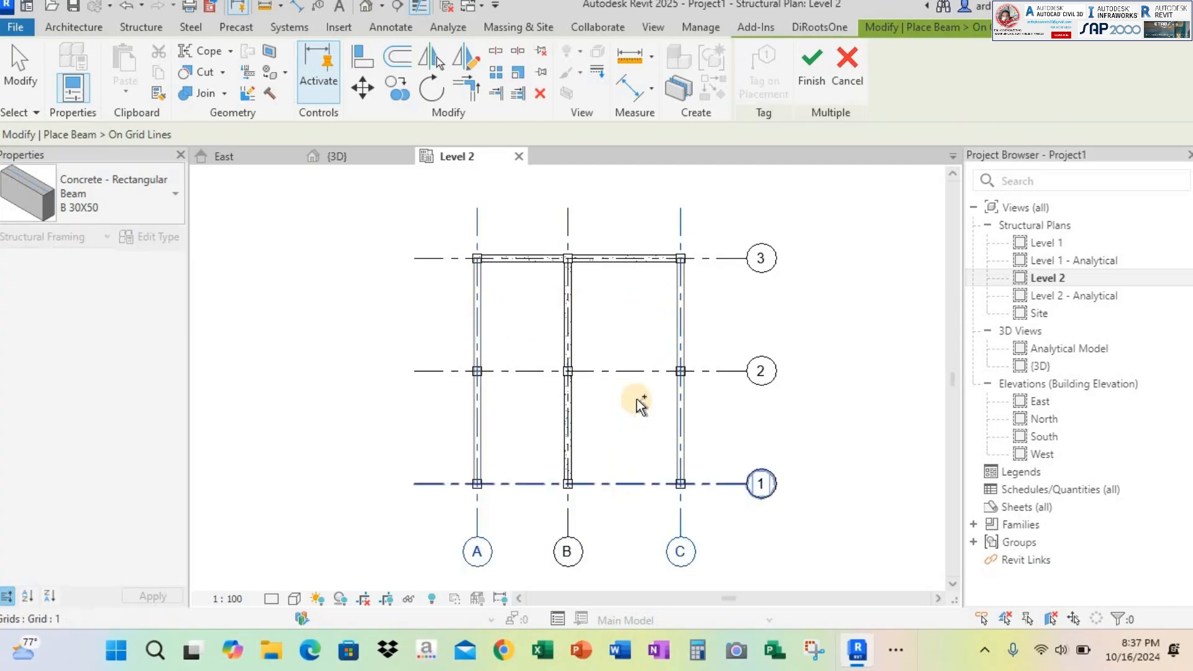
{"action": "left_click", "coordinate": [629, 372]}
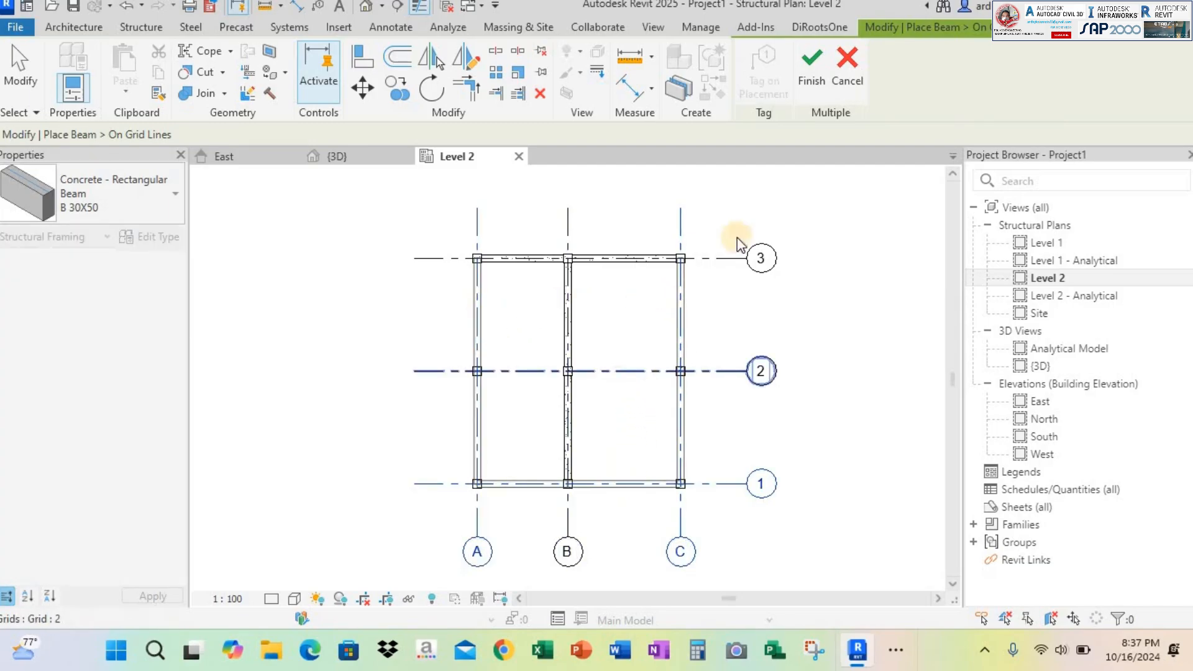
{"action": "left_click", "coordinate": [803, 77]}
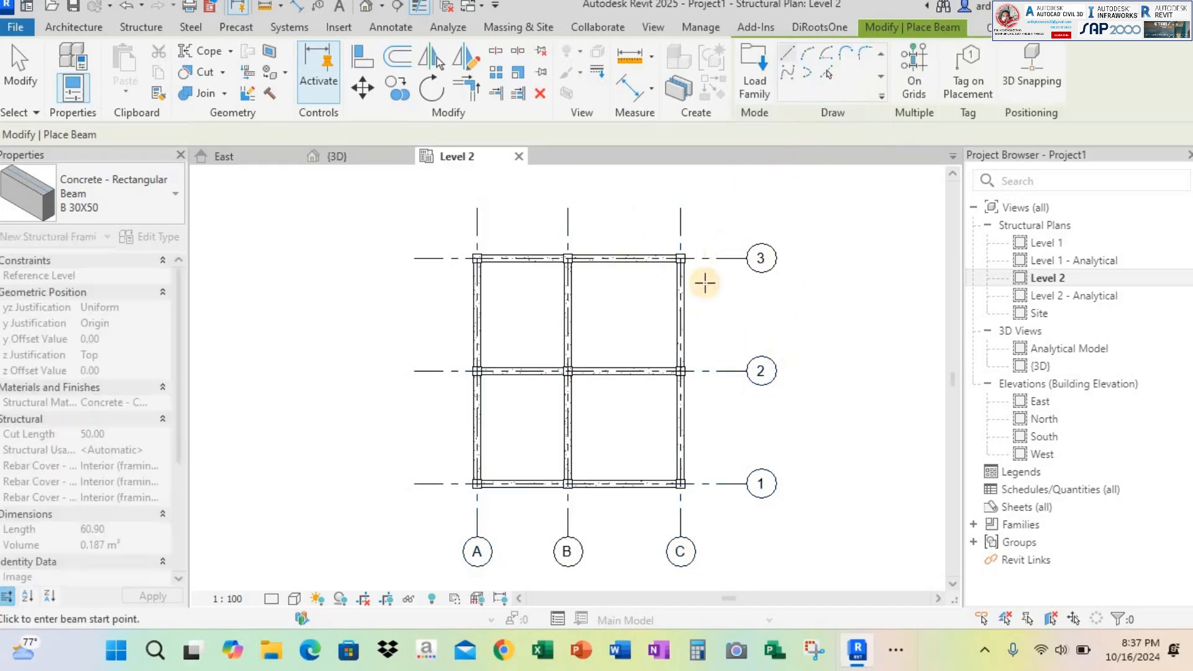
{"action": "key", "text": "Escape"}
{"action": "key", "text": "Escape"}
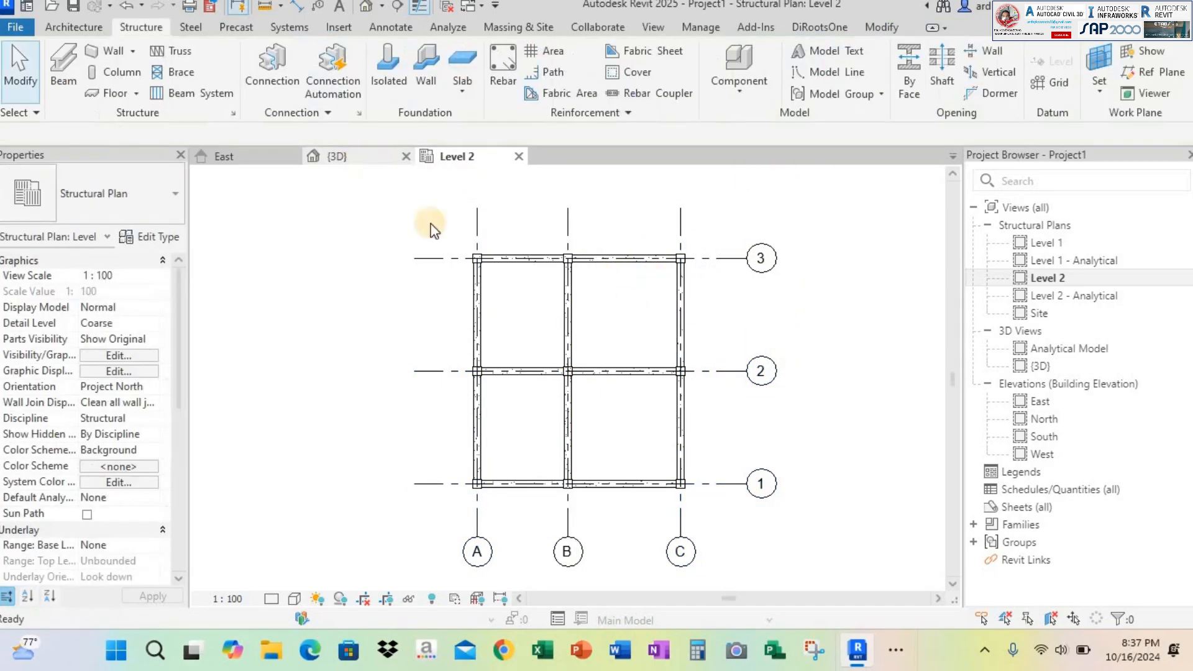
Inspect the column and beam frame in the 3D view and return to the Level 2 plan
{"action": "left_click", "coordinate": [348, 159]}
{"action": "middle_click_drag", "start_coordinate": [640, 393], "coordinate": [719, 445], "text": "shift"}
{"action": "scroll", "coordinate": [678, 429], "scroll_direction": "down", "scroll_amount": 2}
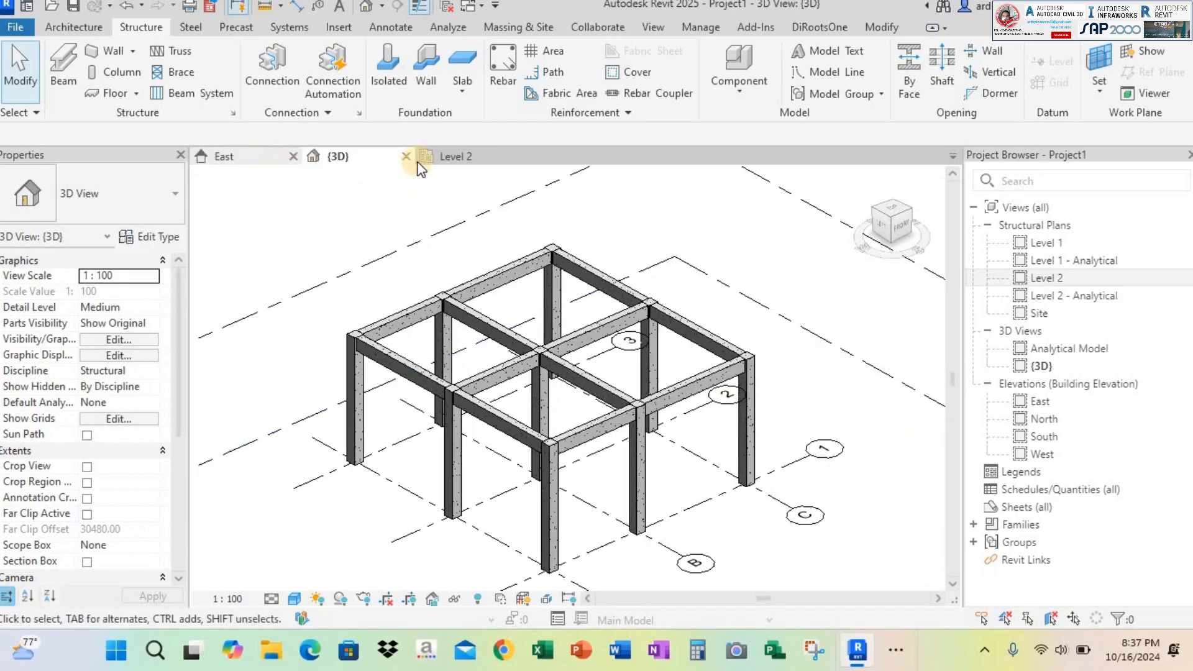
{"action": "left_click", "coordinate": [444, 158]}
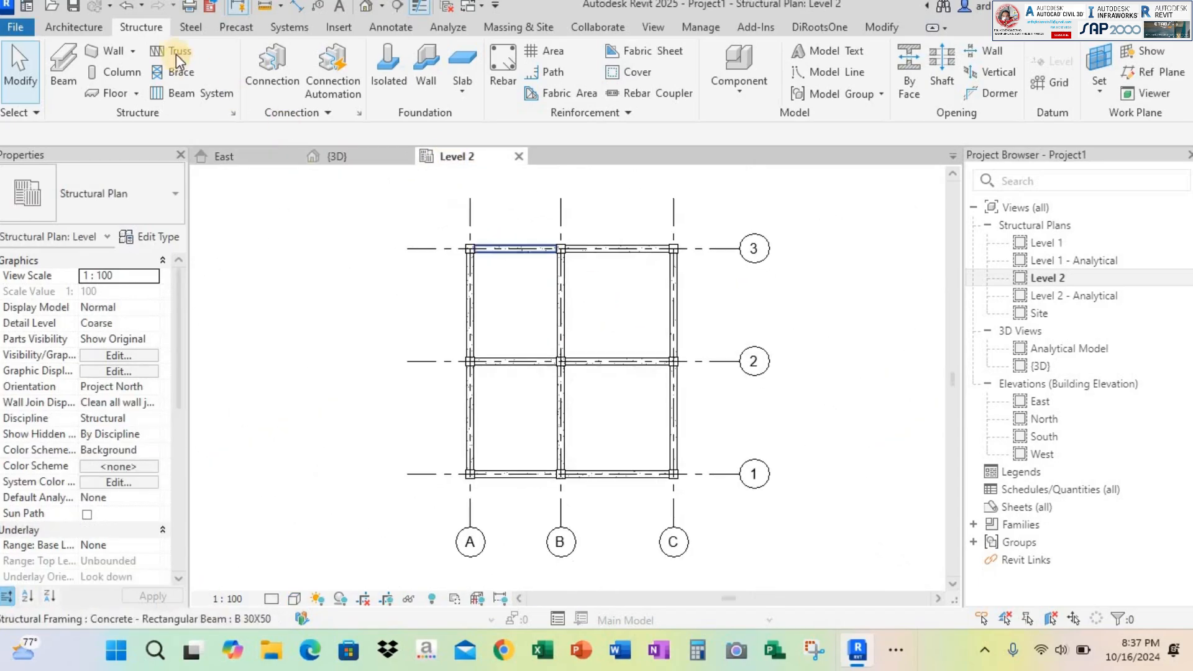
Start a structural floor on Level 2 and duplicate the Generic 300mm type as SLAB 120 mm, checking the slab thickness in the PDF
{"action": "left_click", "coordinate": [135, 28]}
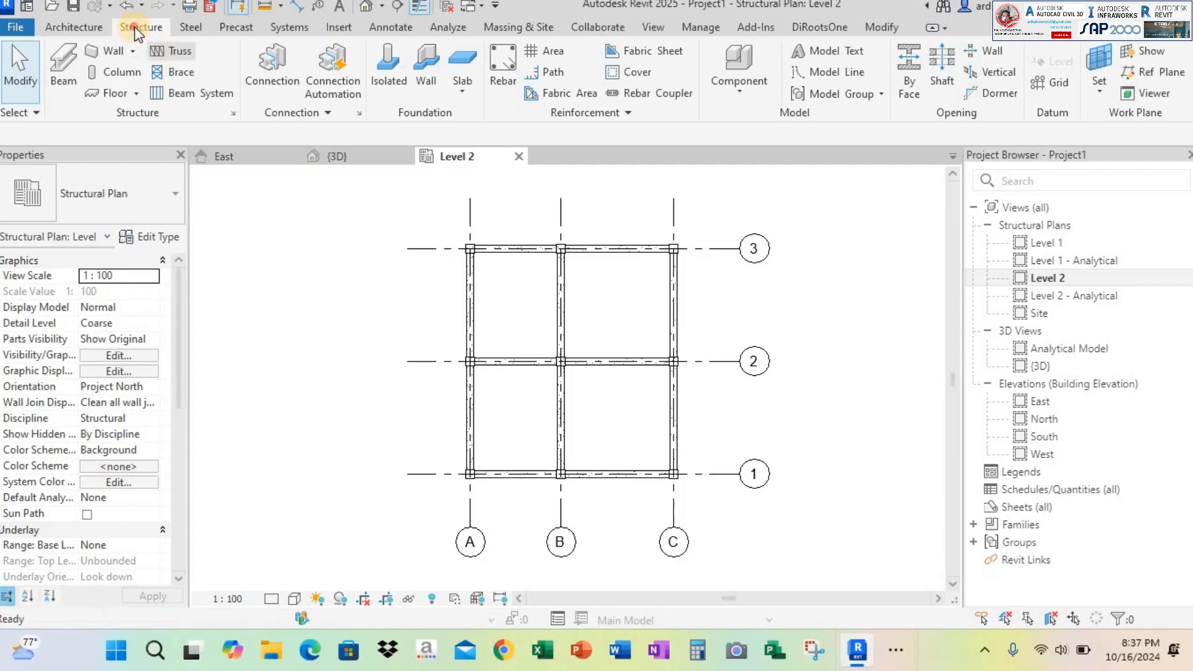
{"action": "left_click", "coordinate": [112, 94]}
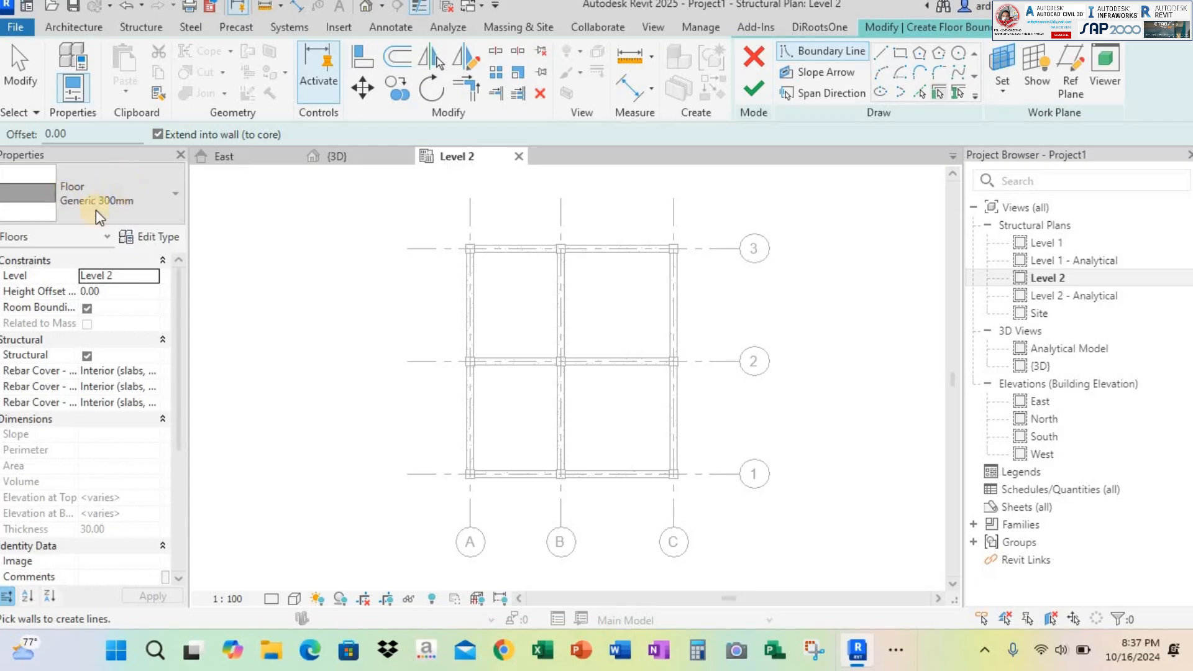
{"action": "left_click", "coordinate": [173, 238]}
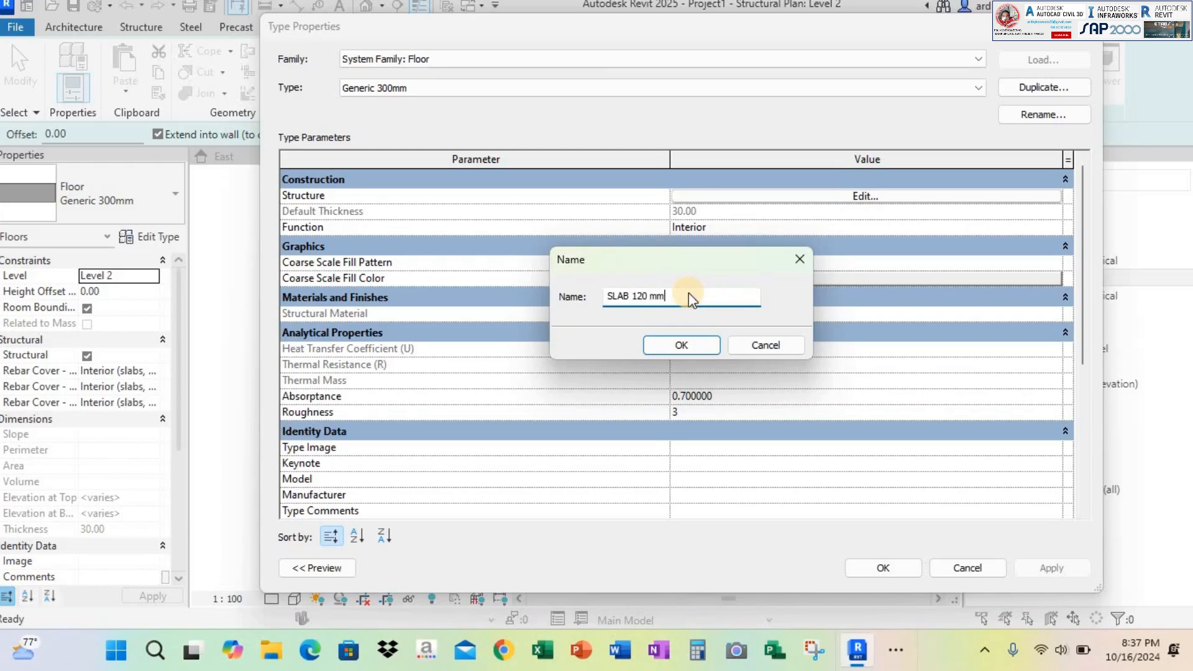
{"action": "key", "text": "alt+Tab"}
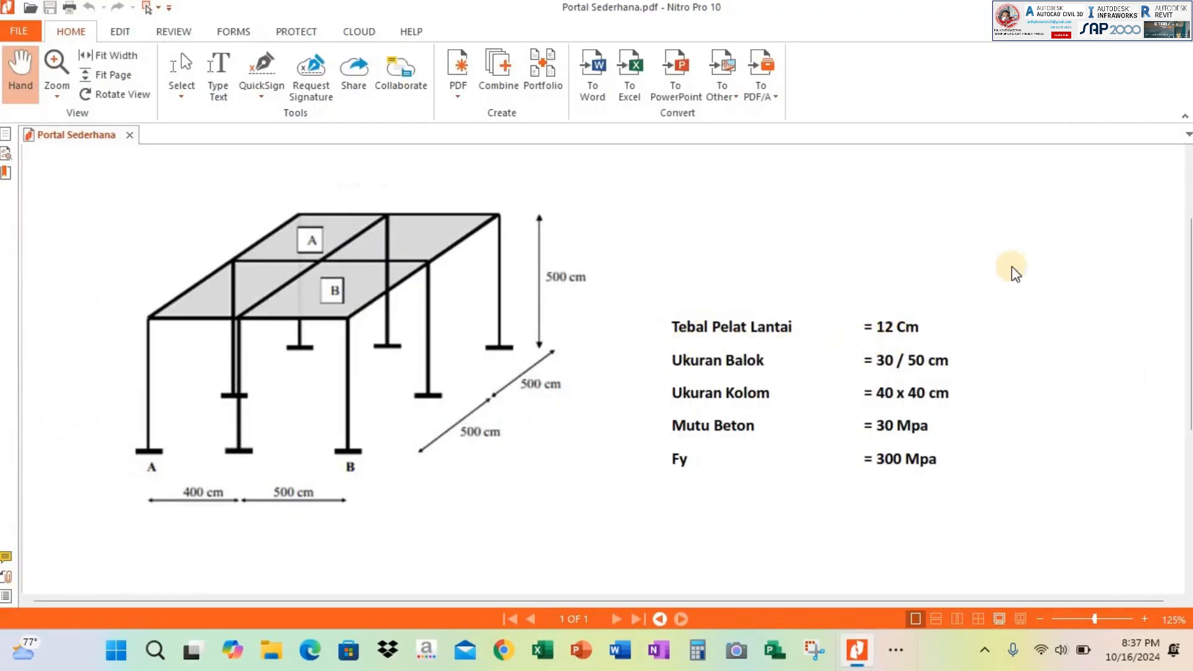
{"action": "key", "text": "alt+Tab"}
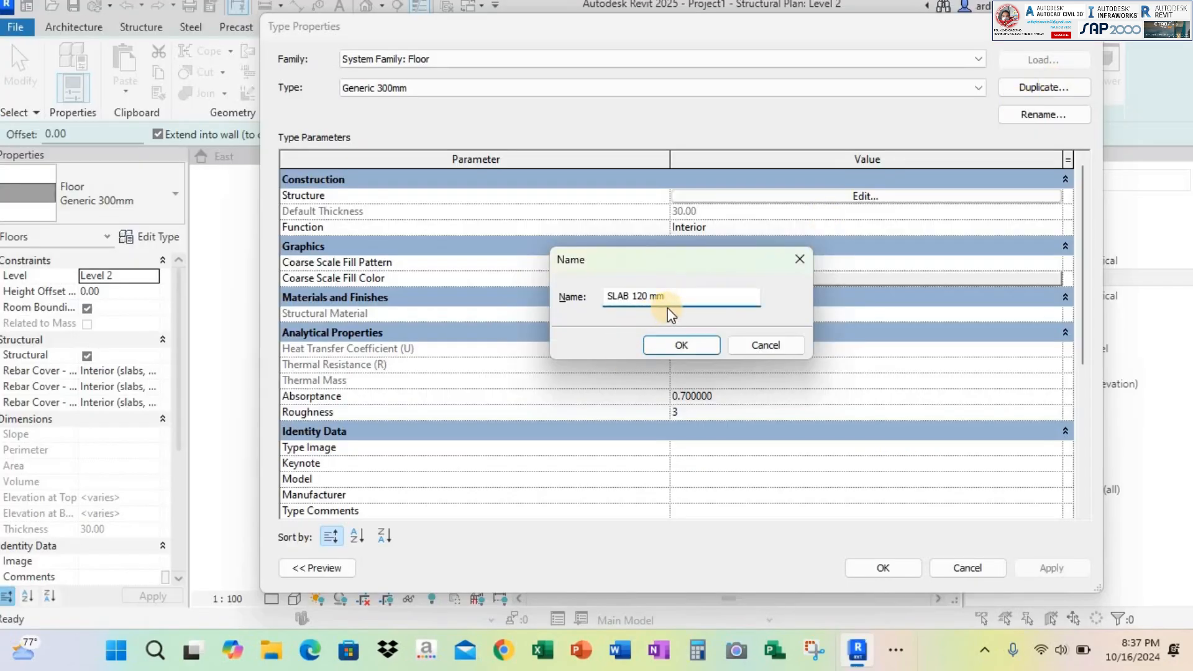
{"action": "key", "text": "Return"}
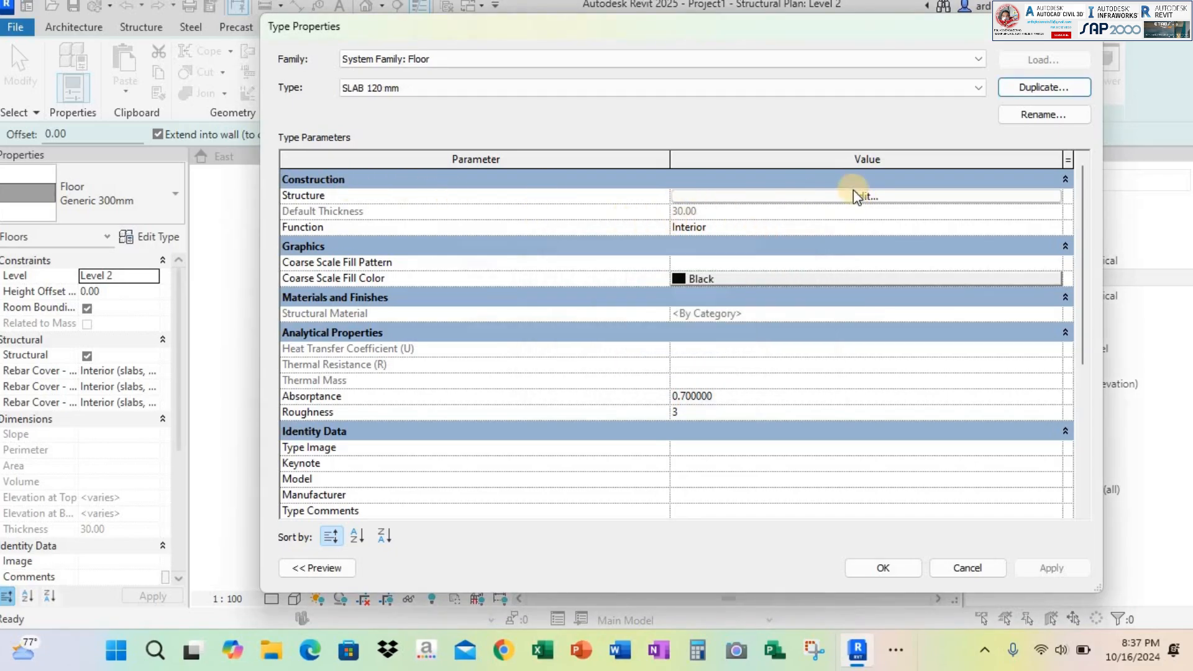
Set the structure layer thickness of the SLAB 120 mm type to 12 and apply the type
{"action": "left_click", "coordinate": [864, 197]}
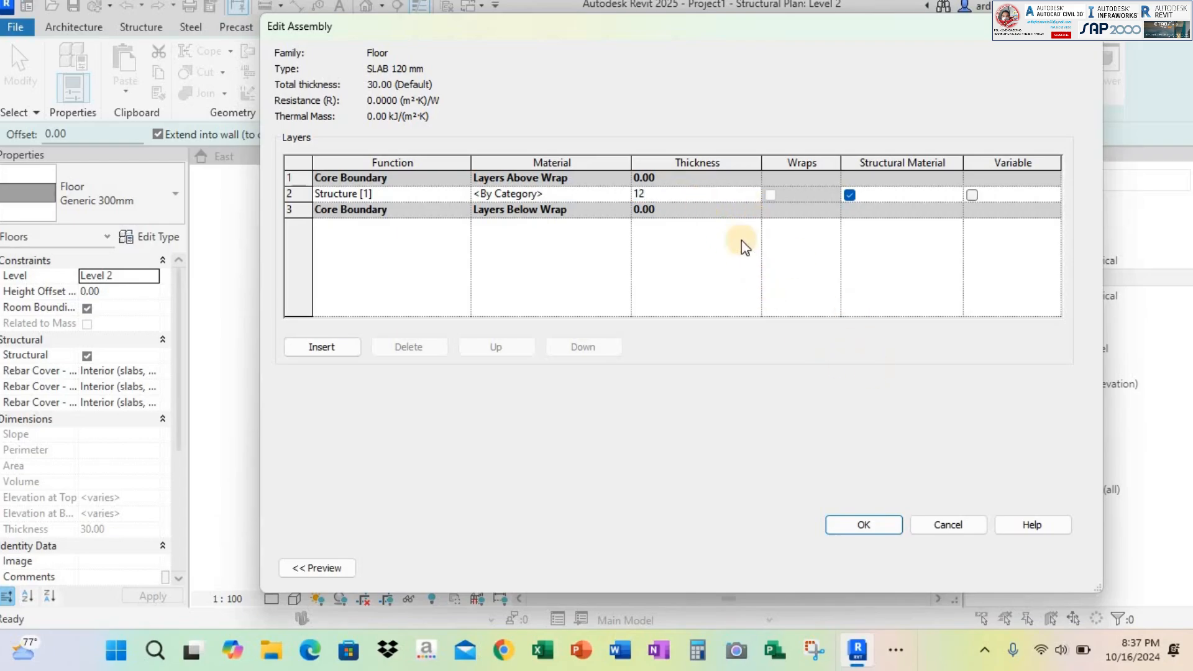
{"action": "key", "text": "Return"}
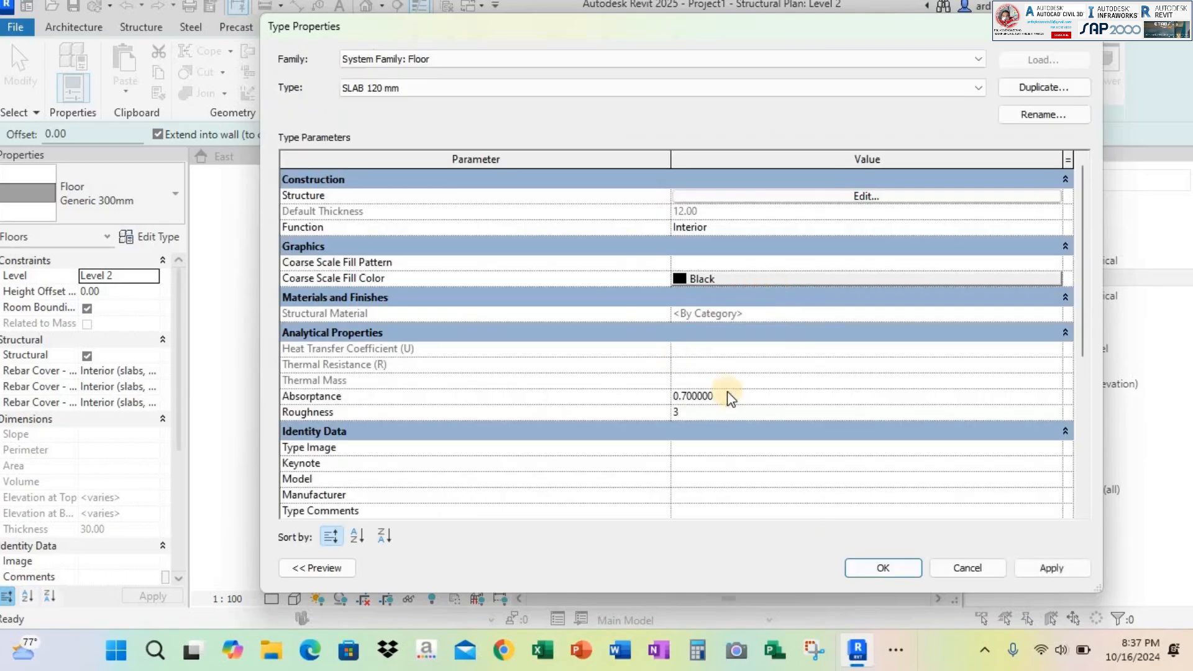
{"action": "left_click", "coordinate": [1052, 569]}
{"action": "key", "text": "Return"}
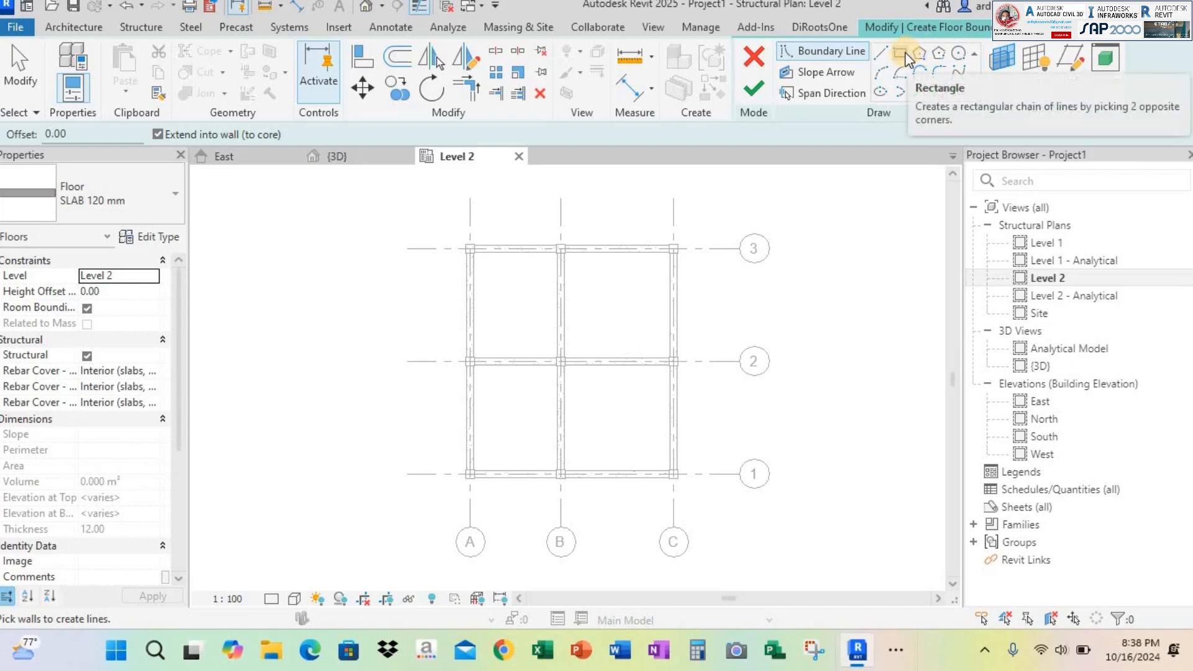
Sketch the floor boundary with lines along the inner face of the grid 3 beam from column A3 to B3, wrapping B3's inner corner
{"action": "scroll", "coordinate": [469, 251], "scroll_direction": "up", "scroll_amount": 5}
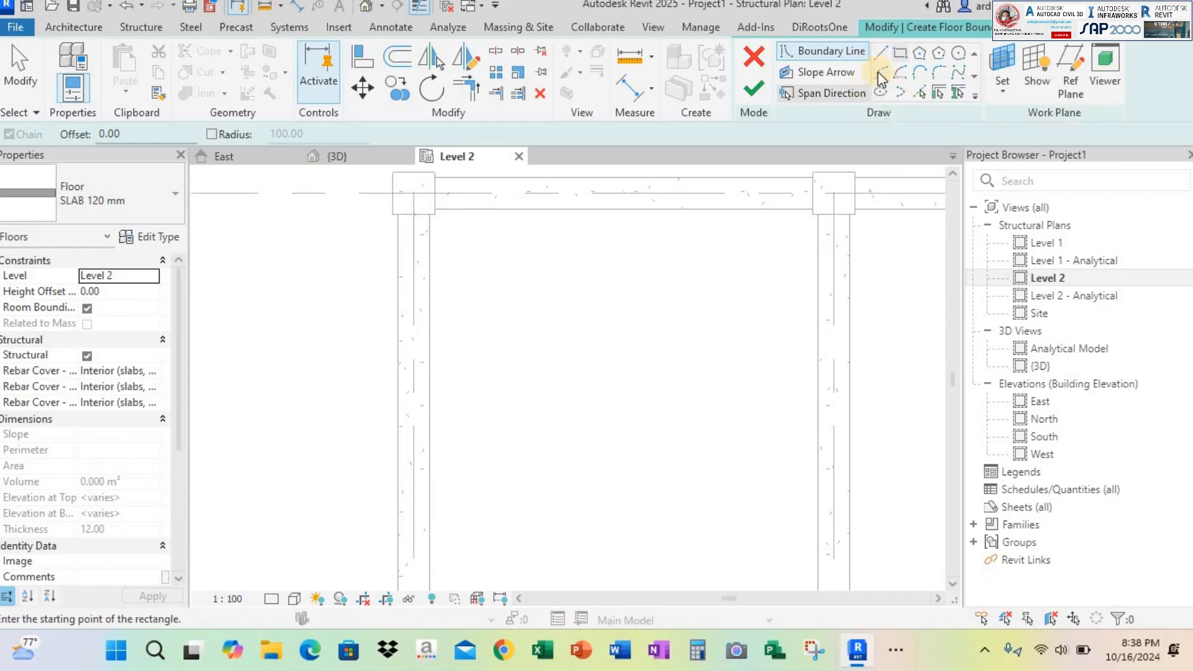
{"action": "left_click", "coordinate": [857, 67]}
{"action": "left_click", "coordinate": [427, 201]}
{"action": "scroll", "coordinate": [428, 201], "scroll_direction": "up", "scroll_amount": 3}
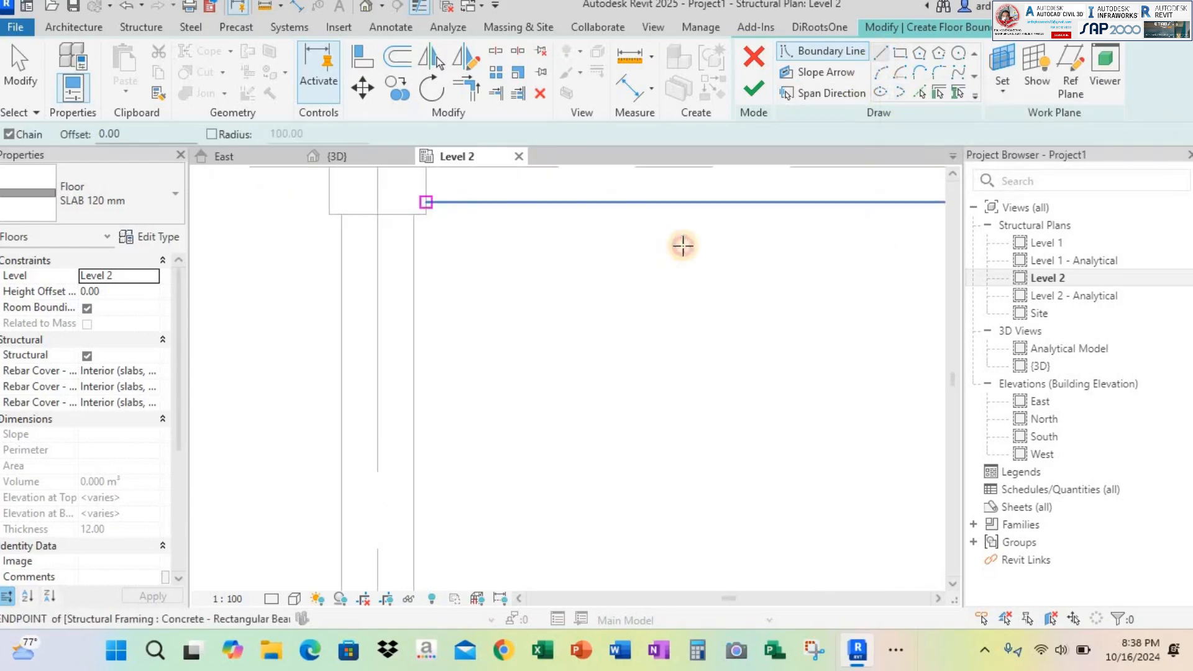
{"action": "scroll", "coordinate": [618, 234], "scroll_direction": "down", "scroll_amount": 6}
{"action": "scroll", "coordinate": [745, 227], "scroll_direction": "up", "scroll_amount": 5}
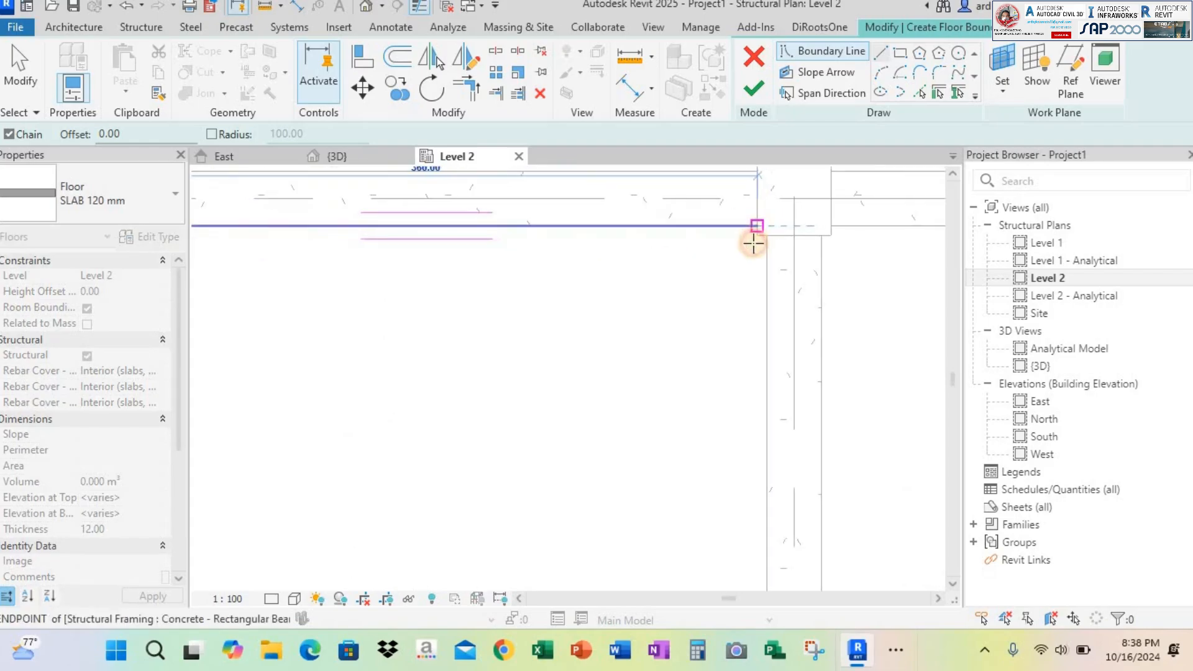
{"action": "left_click", "coordinate": [756, 235]}
{"action": "scroll", "coordinate": [759, 233], "scroll_direction": "up", "scroll_amount": 2}
{"action": "left_click", "coordinate": [759, 225]}
{"action": "left_click", "coordinate": [778, 226]}
Continue the floor boundary along the inner face of the grid B beam to column B2 and around that column's inner corner
{"action": "middle_click_drag", "start_coordinate": [792, 484], "coordinate": [862, 184]}
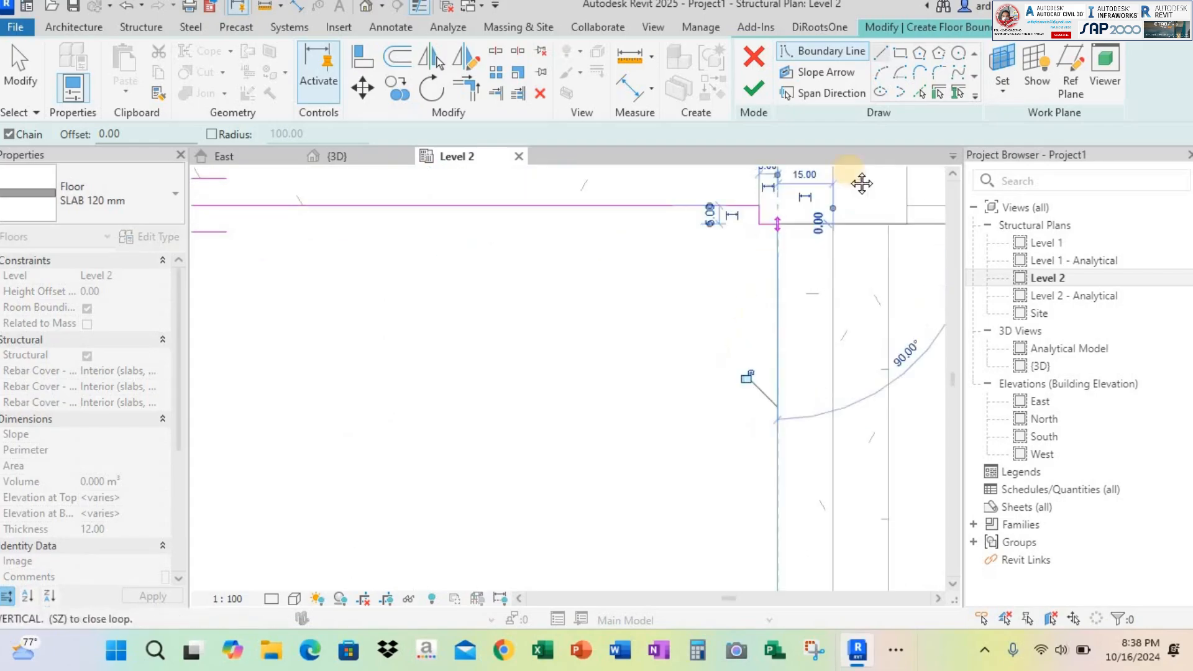
{"action": "scroll", "coordinate": [808, 442], "scroll_direction": "down", "scroll_amount": 4}
{"action": "middle_click_drag", "start_coordinate": [810, 484], "coordinate": [835, 298]}
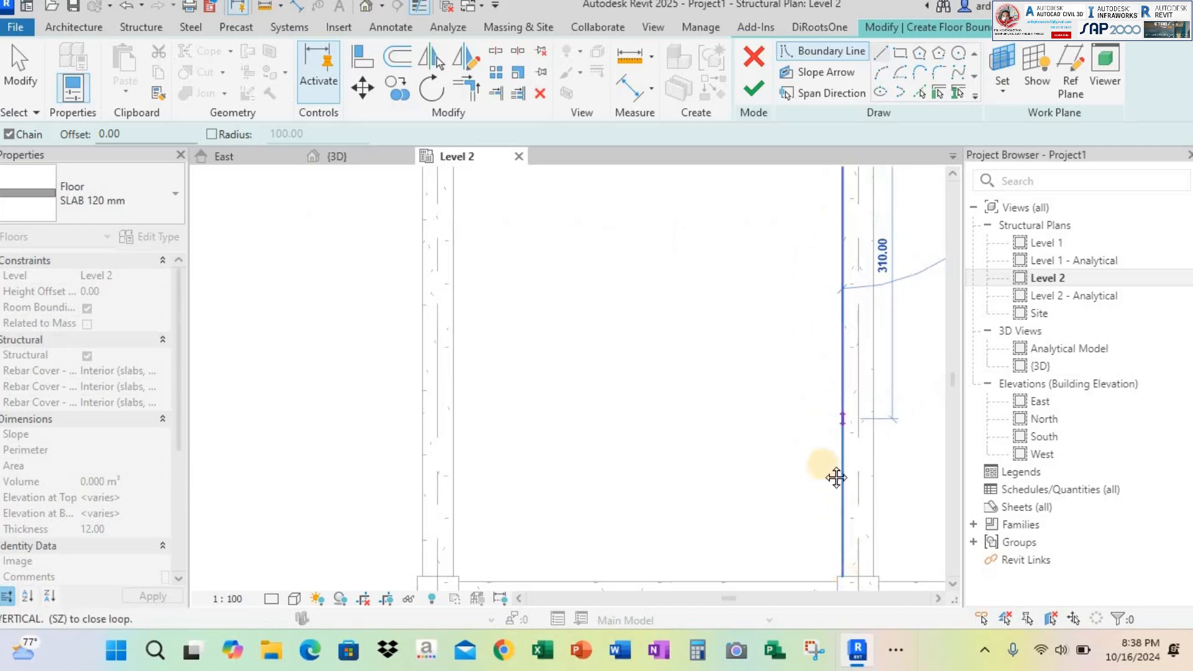
{"action": "middle_click_drag", "start_coordinate": [836, 478], "coordinate": [802, 315]}
{"action": "scroll", "coordinate": [800, 305], "scroll_direction": "up", "scroll_amount": 3}
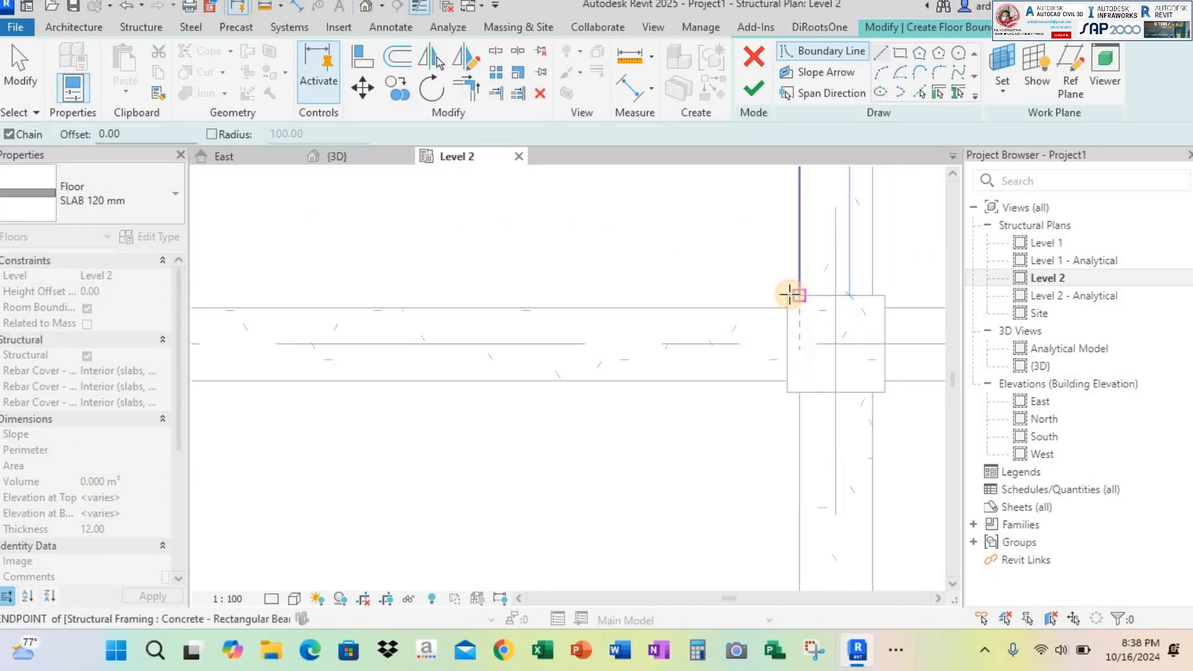
{"action": "left_click", "coordinate": [790, 294]}
{"action": "scroll", "coordinate": [791, 294], "scroll_direction": "up", "scroll_amount": 3}
{"action": "left_click", "coordinate": [787, 295]}
{"action": "left_click", "coordinate": [783, 320]}
Continue the floor boundary along the inner face of the grid 2 beam to column A2 and around that column's inner corner
{"action": "middle_click_drag", "start_coordinate": [627, 352], "coordinate": [831, 402]}
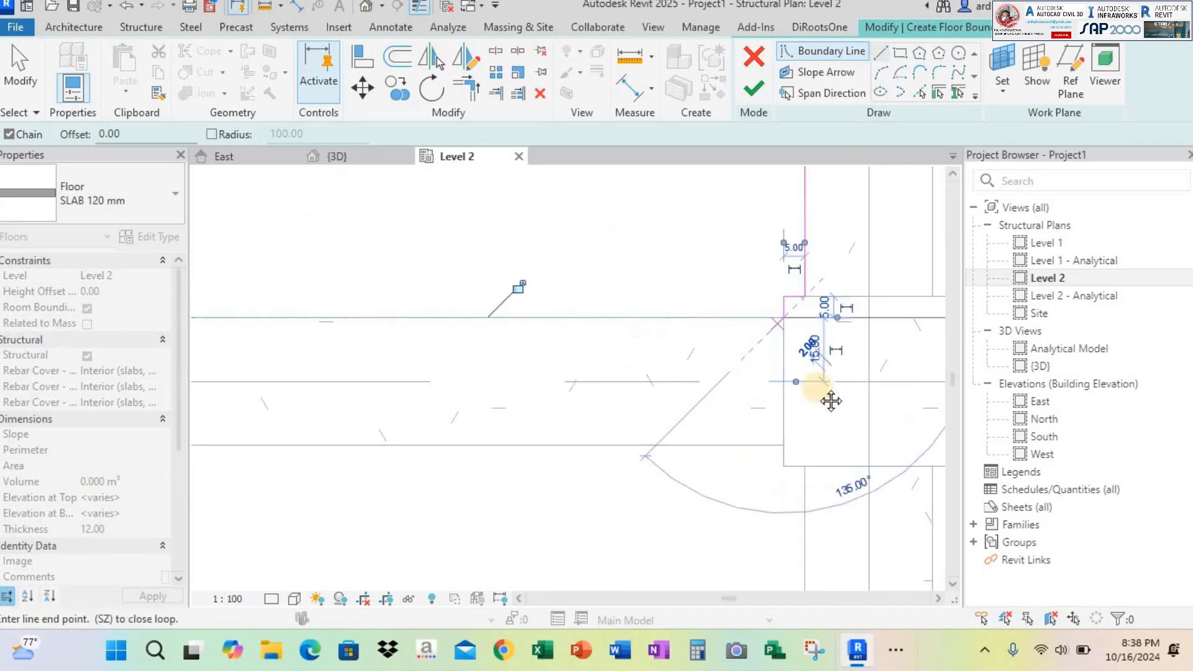
{"action": "scroll", "coordinate": [832, 401], "scroll_direction": "down", "scroll_amount": 4}
{"action": "middle_click_drag", "start_coordinate": [371, 383], "coordinate": [432, 381]}
{"action": "scroll", "coordinate": [378, 368], "scroll_direction": "up", "scroll_amount": 2}
{"action": "left_click", "coordinate": [375, 363]}
{"action": "scroll", "coordinate": [375, 361], "scroll_direction": "up", "scroll_amount": 2}
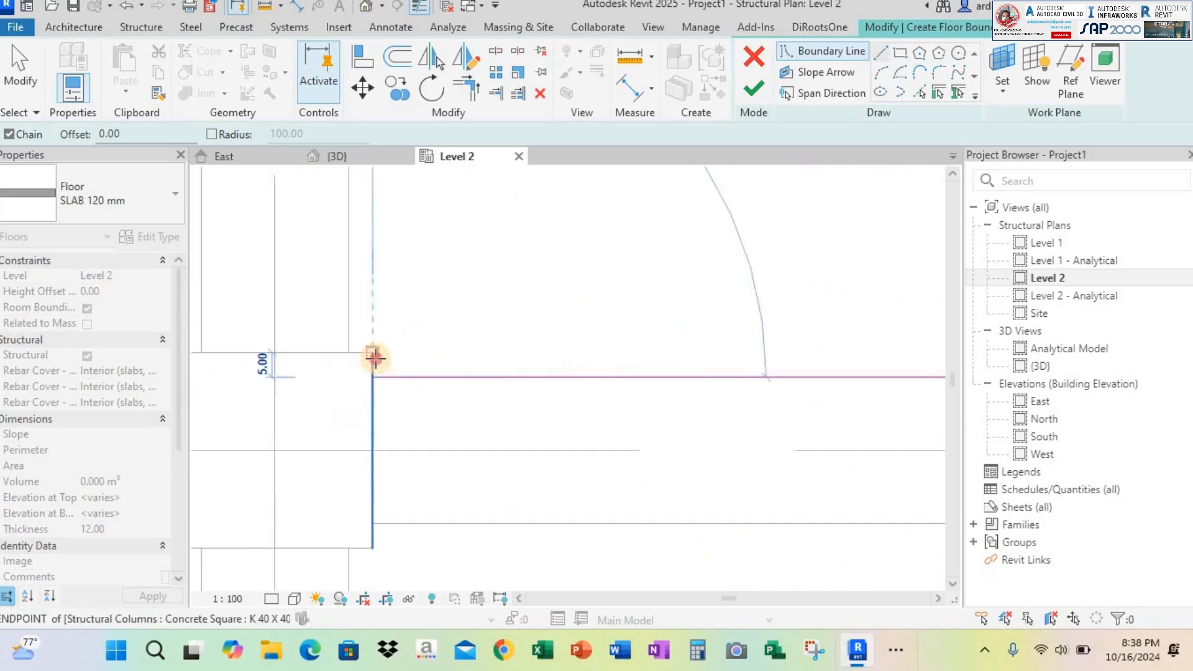
{"action": "left_click", "coordinate": [375, 356]}
{"action": "left_click", "coordinate": [350, 354]}
Continue the floor boundary along the inner face of the grid A beam to column A3 and try to finish the sketch
{"action": "scroll", "coordinate": [388, 351], "scroll_direction": "down", "scroll_amount": 2}
{"action": "scroll", "coordinate": [418, 432], "scroll_direction": "down", "scroll_amount": 2}
{"action": "middle_click_drag", "start_coordinate": [415, 267], "coordinate": [411, 362]}
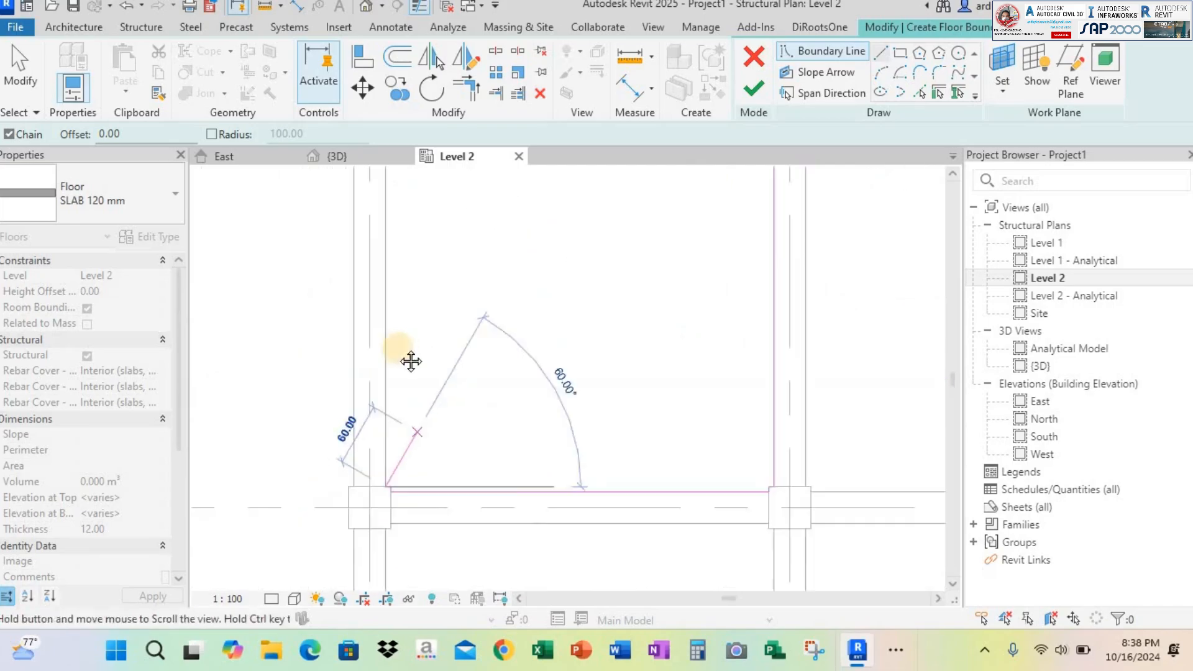
{"action": "scroll", "coordinate": [338, 367], "scroll_direction": "up", "scroll_amount": 5}
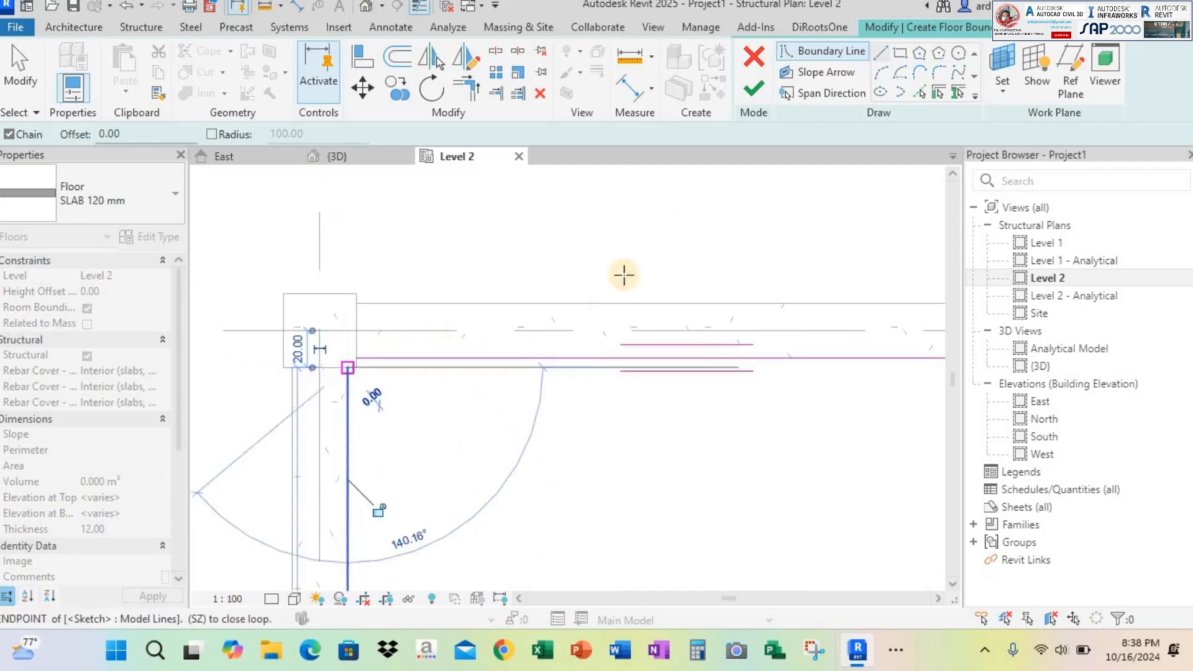
{"action": "left_click", "coordinate": [759, 95]}
{"action": "scroll", "coordinate": [636, 280], "scroll_direction": "down", "scroll_amount": 3}
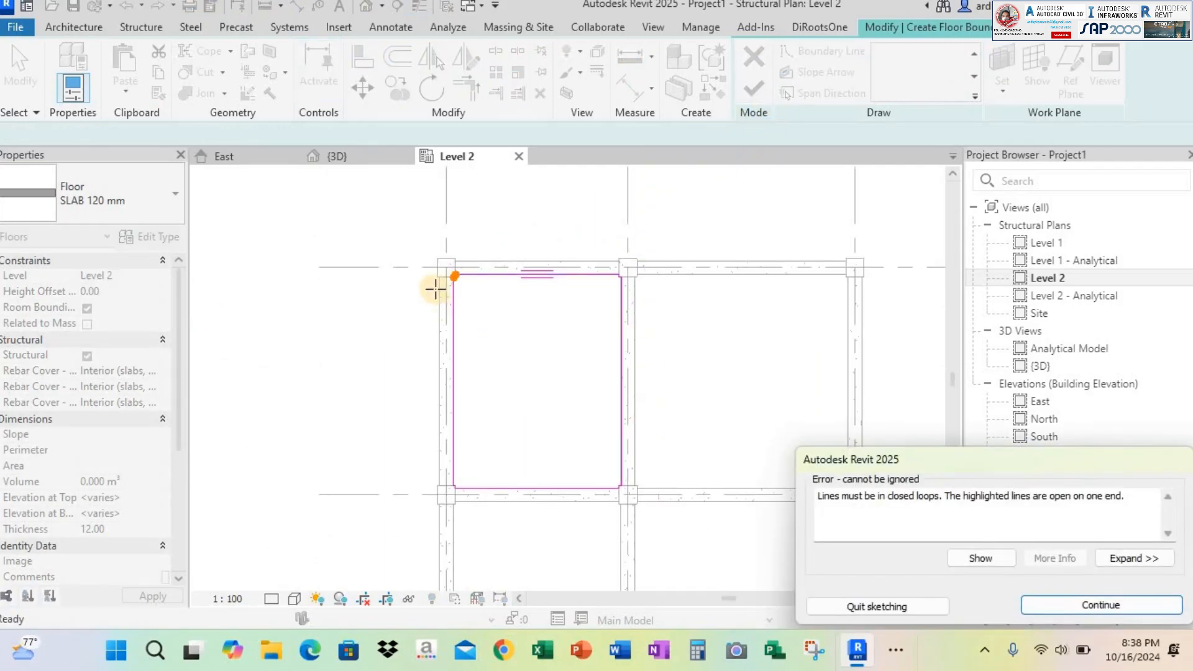
Close the boundary gap with a short line at column A3's inner corner and finish the slab
{"action": "key", "text": "Escape"}
{"action": "scroll", "coordinate": [446, 288], "scroll_direction": "up", "scroll_amount": 5}
{"action": "scroll", "coordinate": [476, 246], "scroll_direction": "up", "scroll_amount": 5}
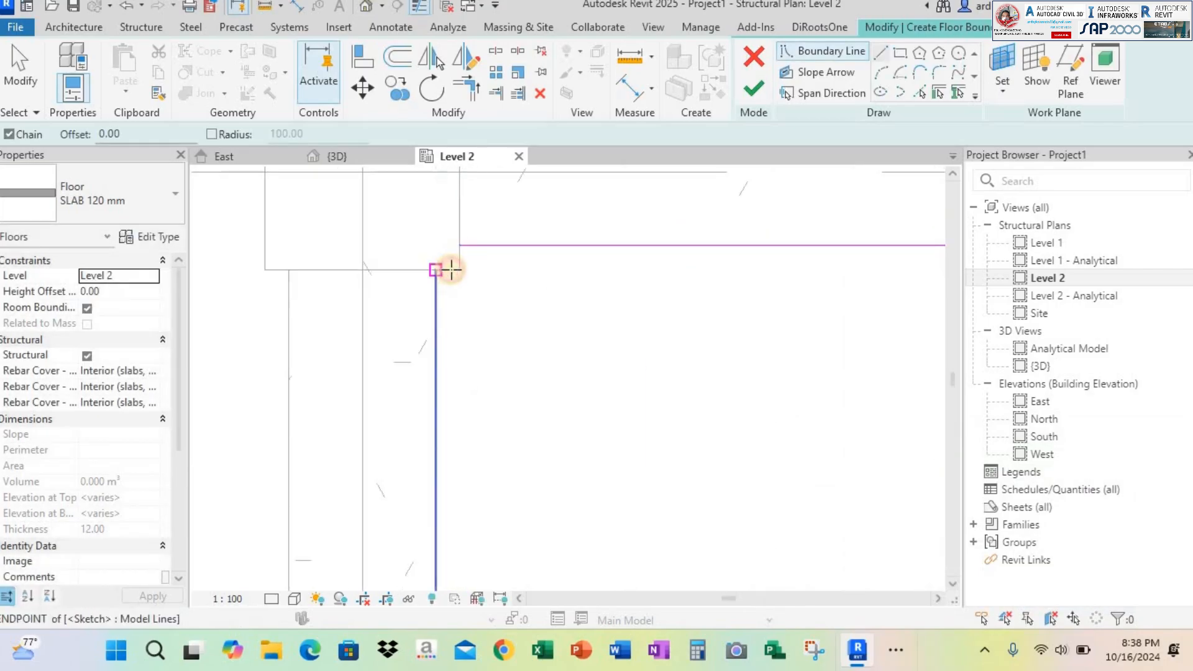
{"action": "left_click", "coordinate": [443, 269]}
{"action": "left_click", "coordinate": [460, 270]}
{"action": "key", "text": "Escape"}
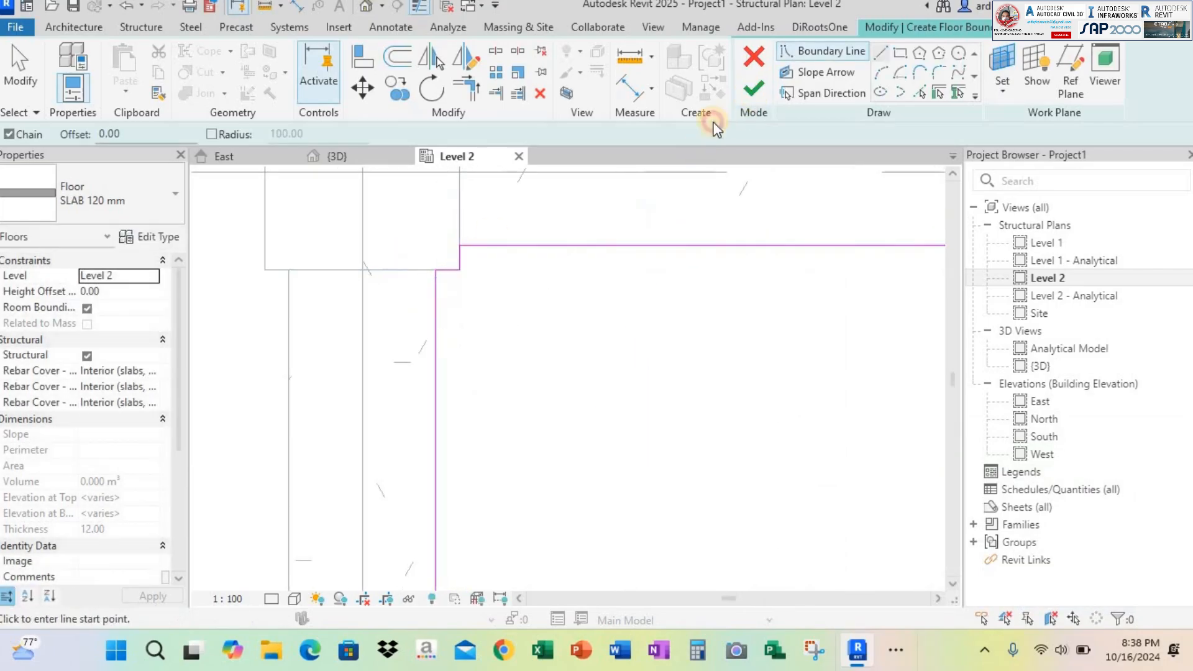
Inspect the new slab between grids A-B and 2-3 in the 3D view
{"action": "left_click", "coordinate": [338, 151]}
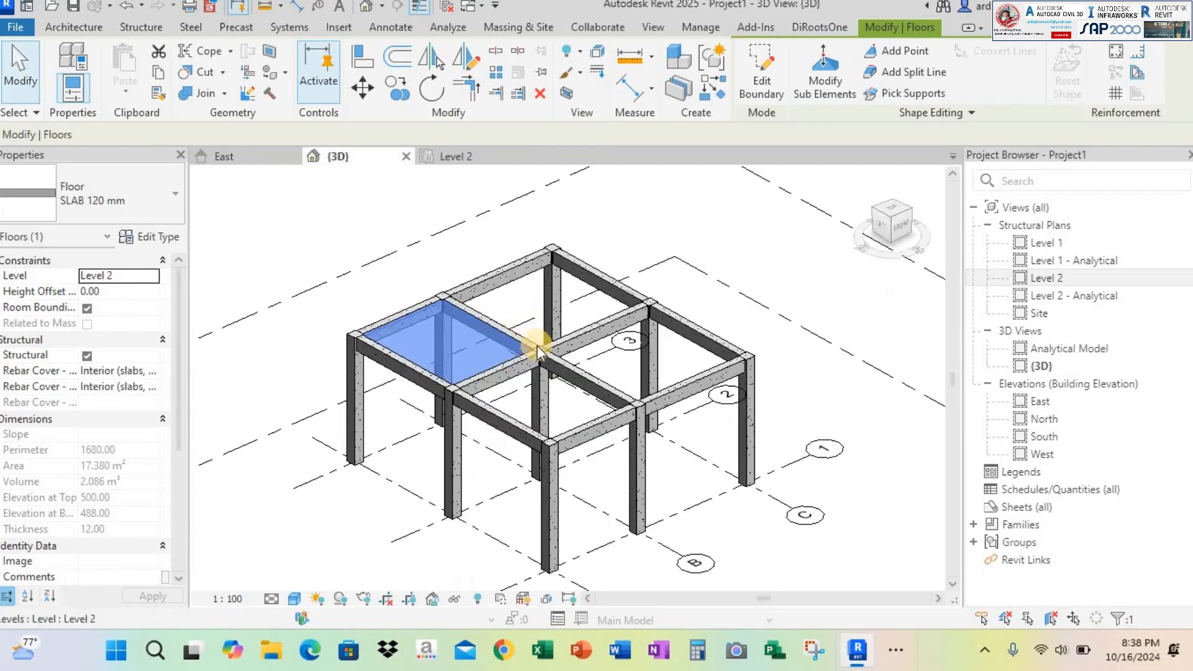
{"action": "key", "text": "Escape"}
{"action": "scroll", "coordinate": [379, 286], "scroll_direction": "up", "scroll_amount": 3}
{"action": "left_click", "coordinate": [348, 296]}
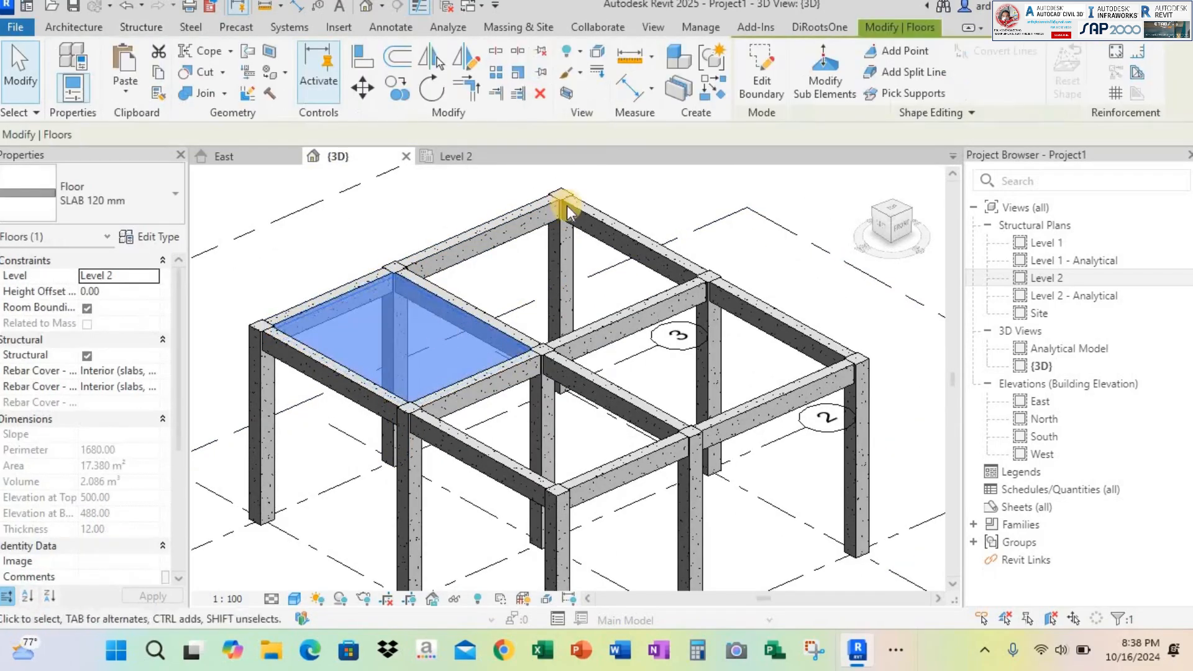
Display the Level 2 plan in a shaded visual style and look at the slab in 3D again
{"action": "left_click", "coordinate": [453, 156]}
{"action": "scroll", "coordinate": [529, 298], "scroll_direction": "down", "scroll_amount": 5}
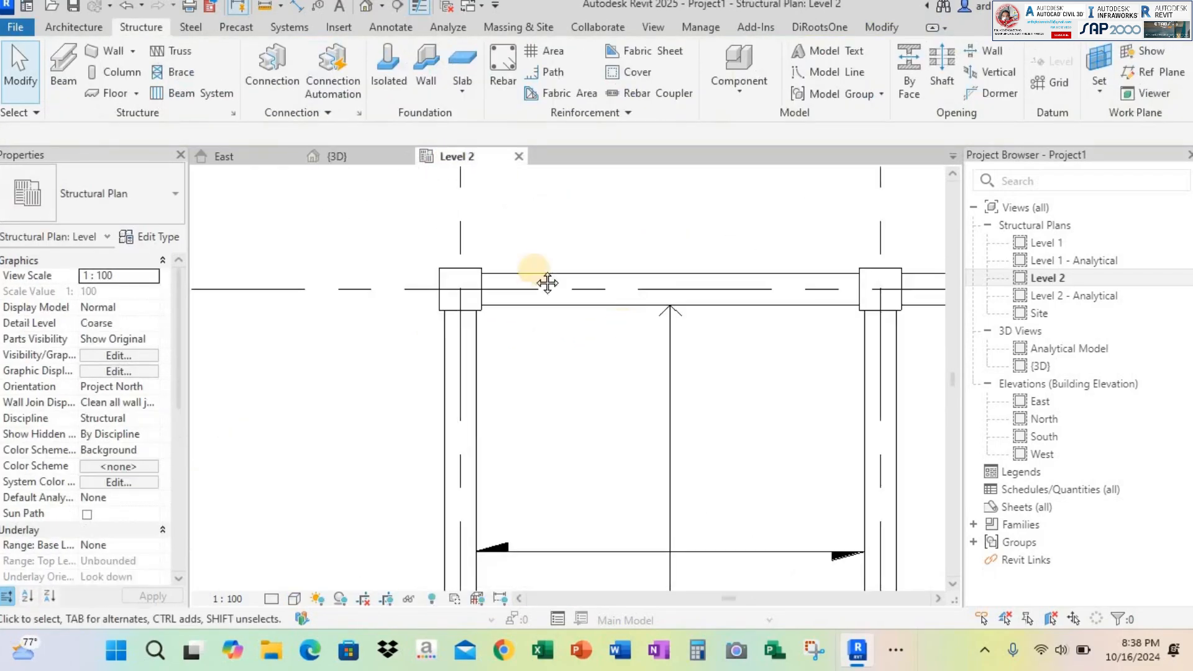
{"action": "middle_click_drag", "start_coordinate": [323, 583], "coordinate": [312, 582]}
{"action": "left_click", "coordinate": [294, 598]}
{"action": "left_click", "coordinate": [323, 527]}
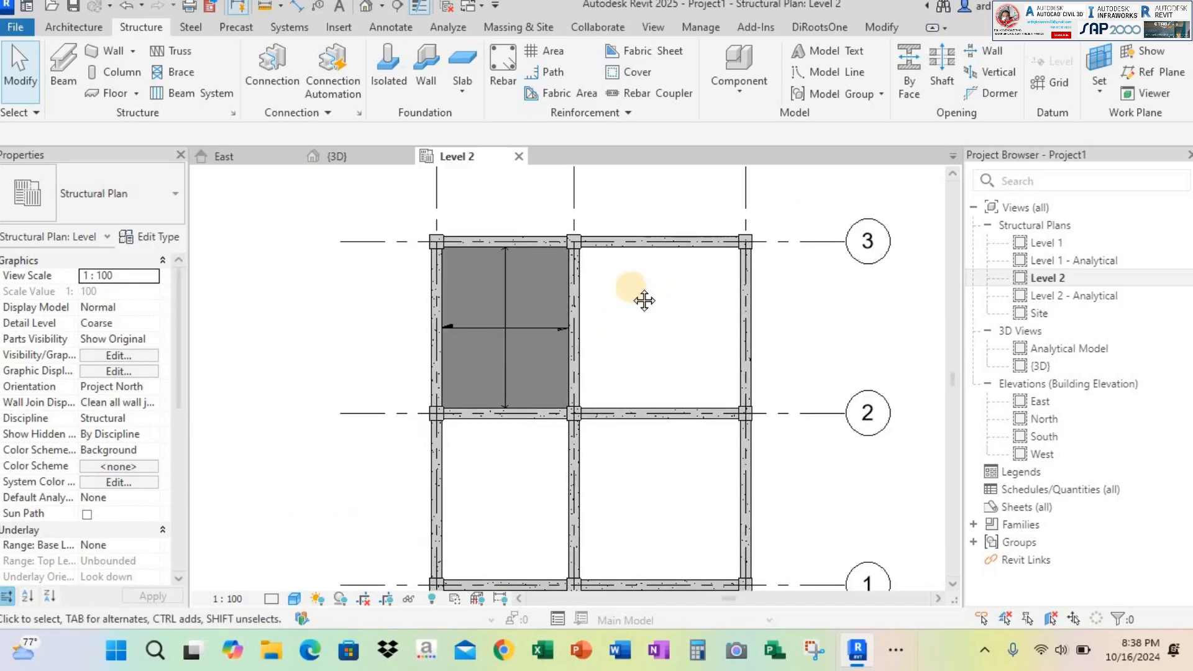
{"action": "middle_click_drag", "start_coordinate": [644, 301], "coordinate": [610, 277]}
{"action": "left_click", "coordinate": [336, 157]}
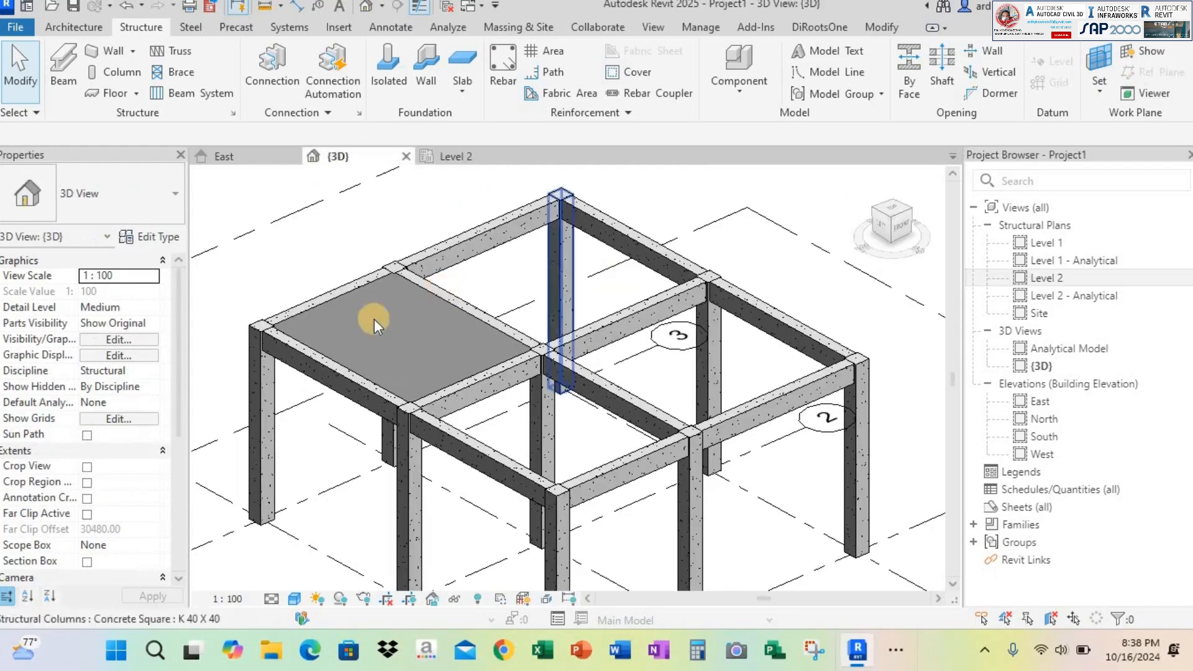
Start a SLAB 120 mm structural floor on Level 2 and sketch its boundary along grid 3 from column B3's centre to column C3's centre
{"action": "left_click", "coordinate": [461, 156]}
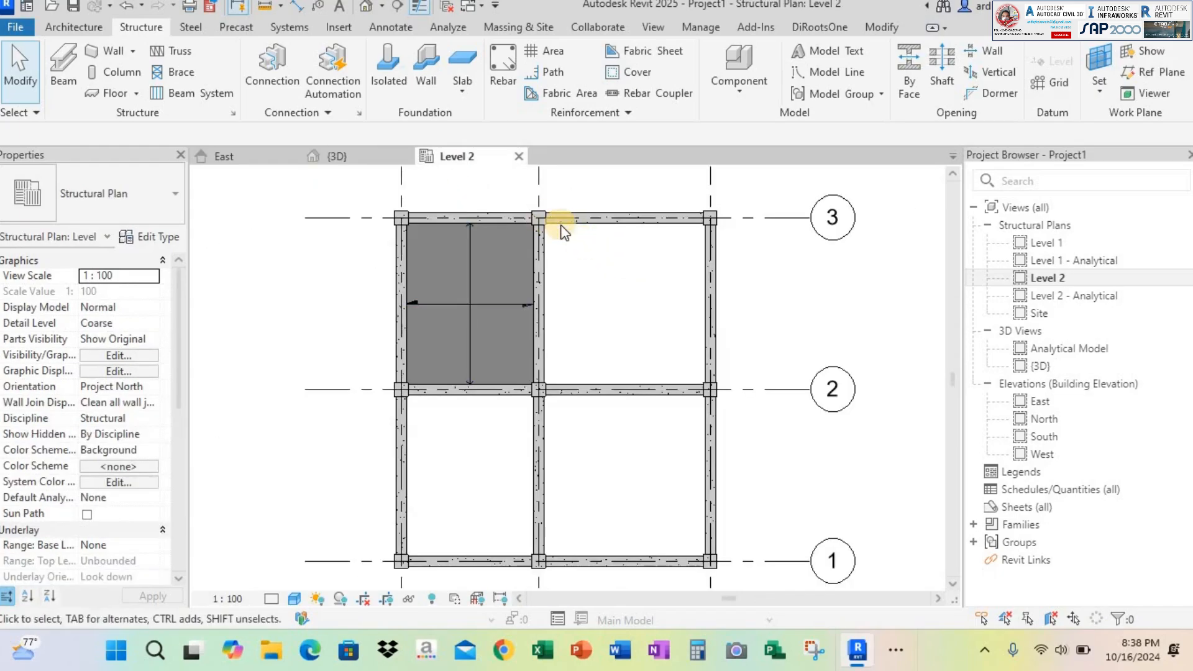
{"action": "scroll", "coordinate": [547, 239], "scroll_direction": "up", "scroll_amount": 5}
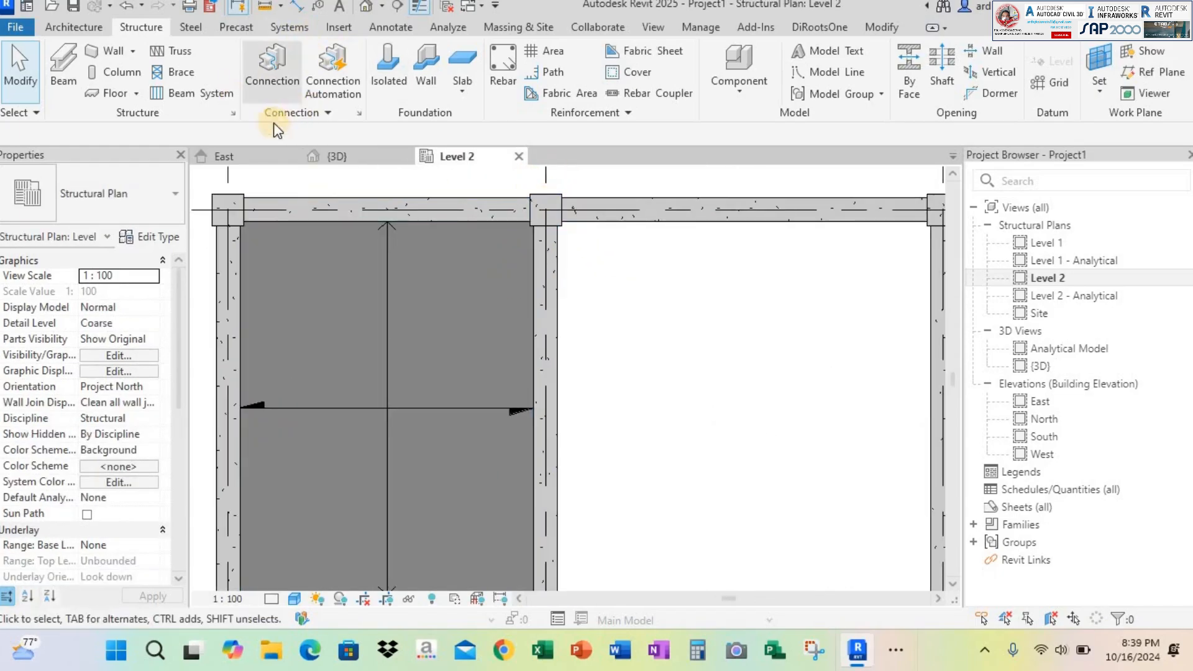
{"action": "left_click", "coordinate": [107, 93]}
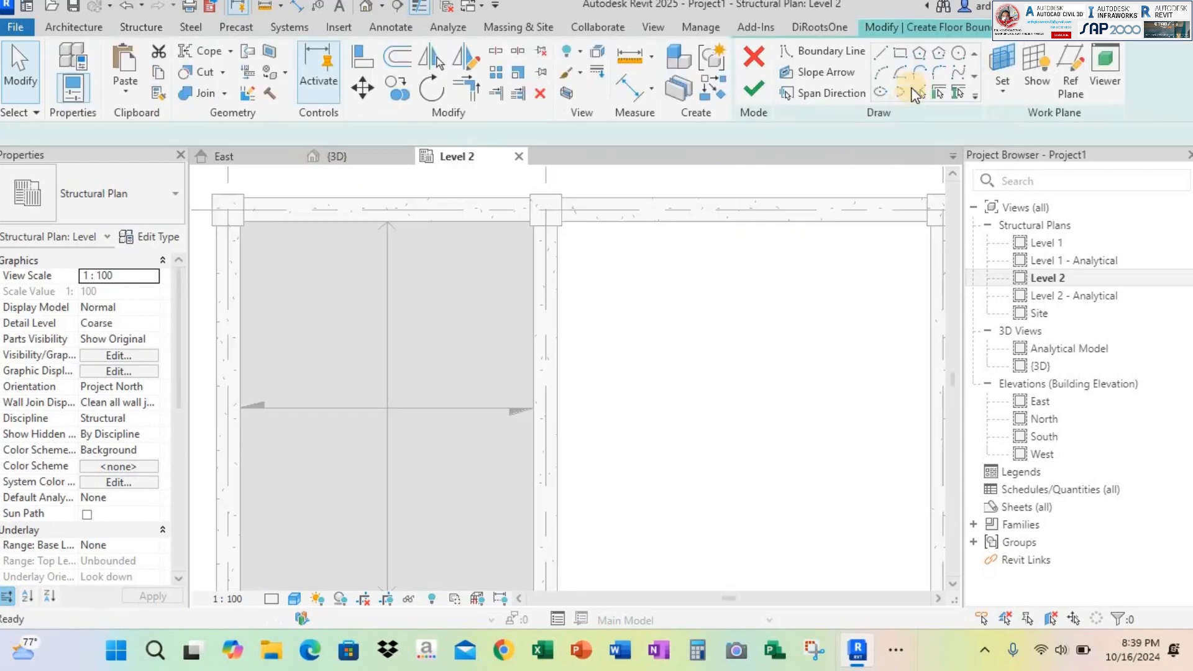
{"action": "left_click", "coordinate": [880, 53]}
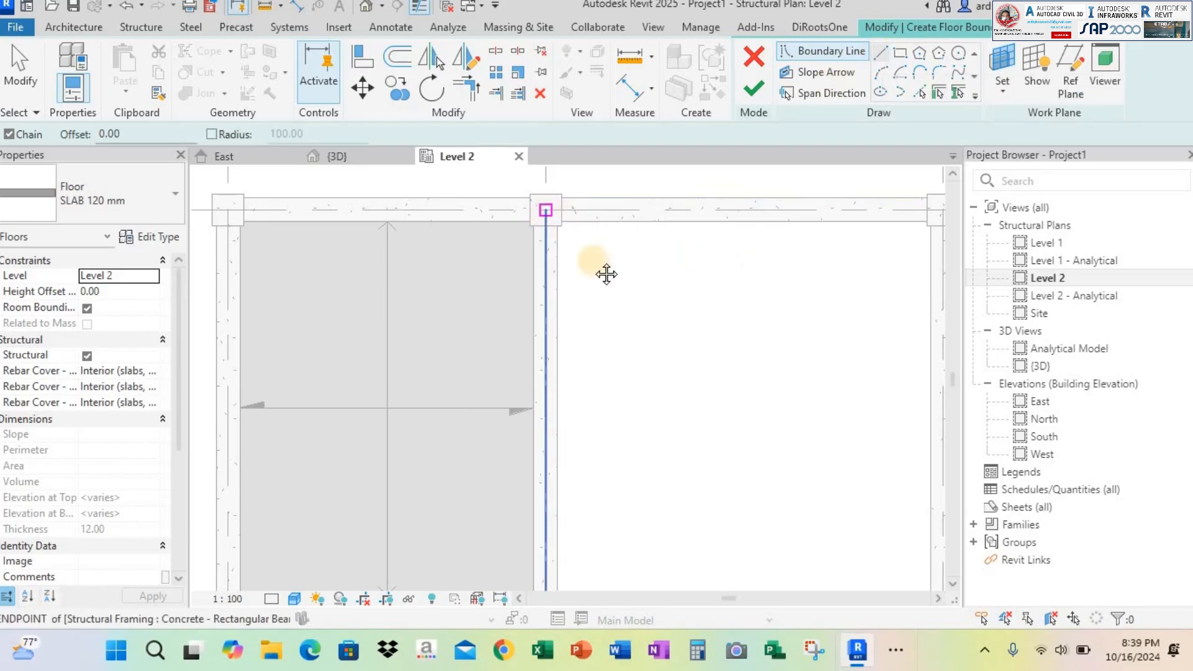
{"action": "left_click", "coordinate": [545, 210]}
{"action": "middle_click_drag", "start_coordinate": [606, 275], "coordinate": [531, 262]}
{"action": "left_click", "coordinate": [706, 200]}
Continue the boundary along grid C to the centre of column C1 and along grid 1 to the centre of column A1
{"action": "scroll", "coordinate": [708, 371], "scroll_direction": "down", "scroll_amount": 1}
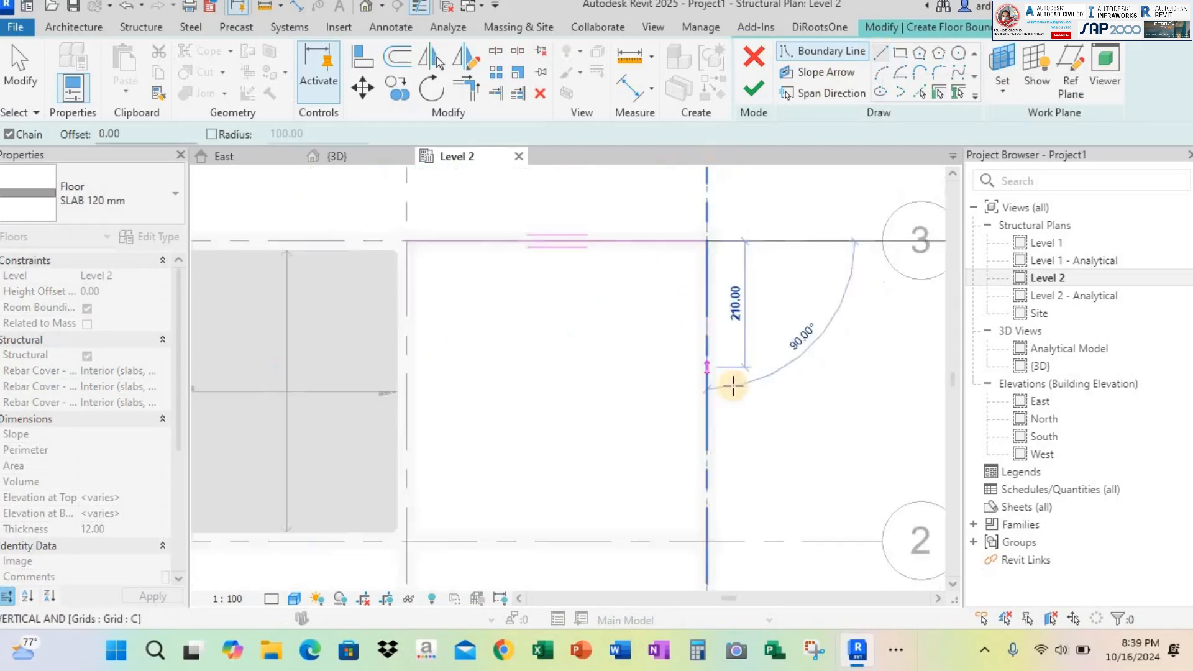
{"action": "scroll", "coordinate": [739, 372], "scroll_direction": "down", "scroll_amount": 3}
{"action": "scroll", "coordinate": [721, 425], "scroll_direction": "up", "scroll_amount": 4}
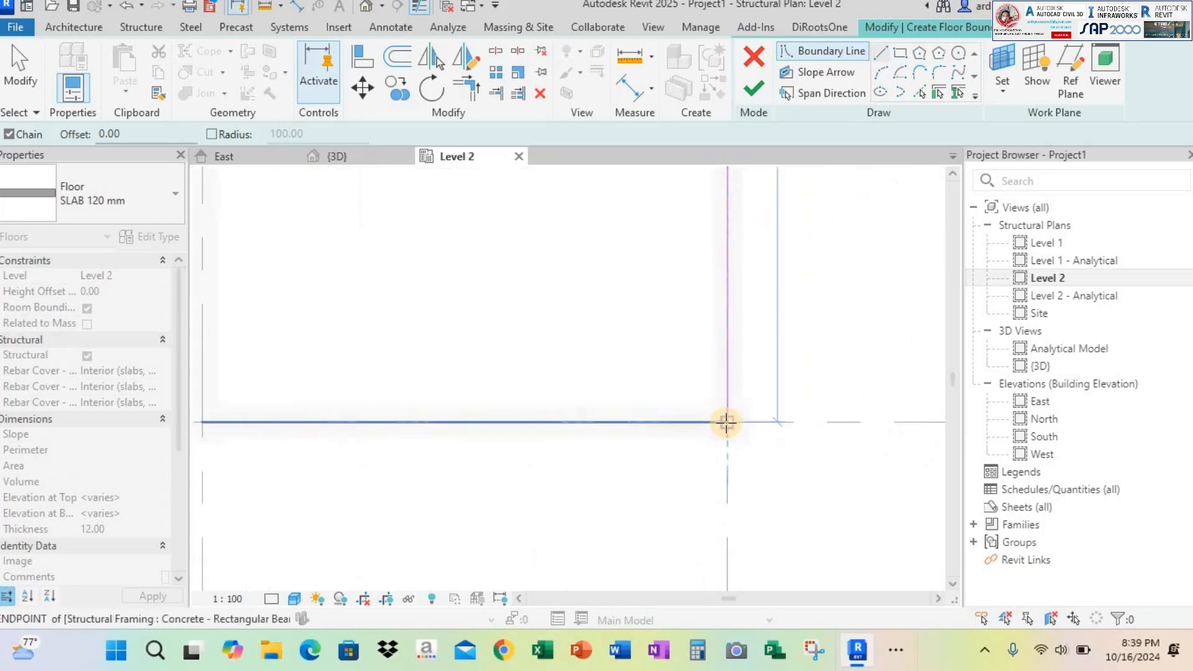
{"action": "left_click", "coordinate": [726, 423]}
{"action": "scroll", "coordinate": [573, 422], "scroll_direction": "down", "scroll_amount": 3}
{"action": "middle_click_drag", "start_coordinate": [639, 425], "coordinate": [938, 425]}
{"action": "scroll", "coordinate": [609, 424], "scroll_direction": "up", "scroll_amount": 3}
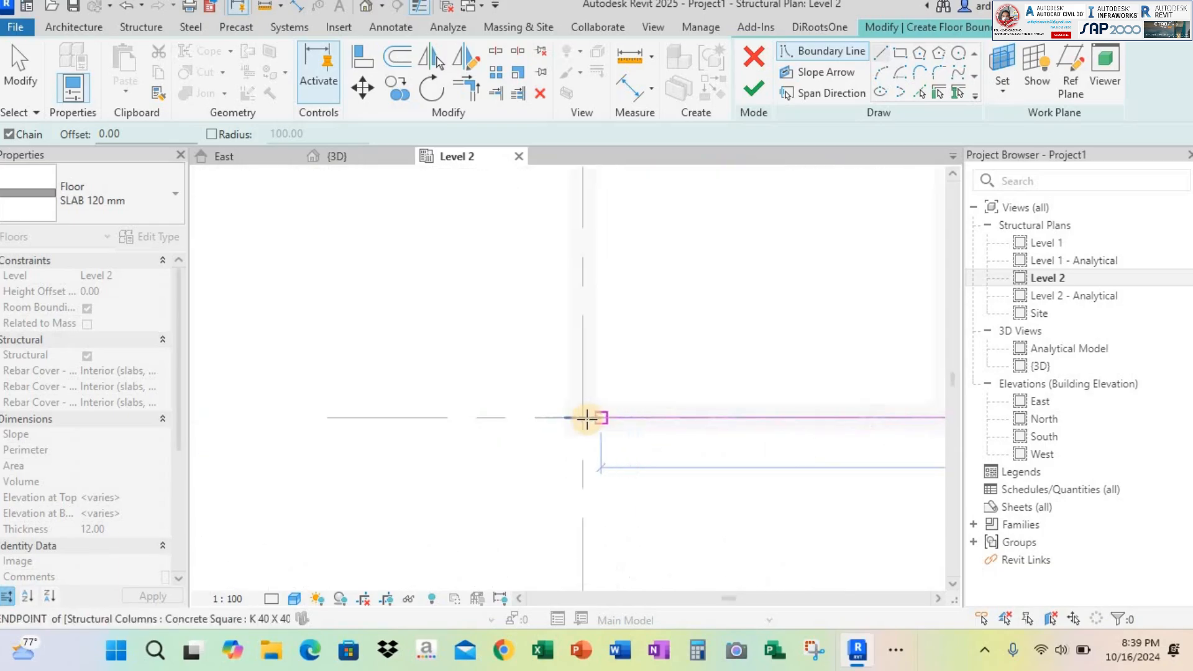
{"action": "left_click", "coordinate": [585, 418]}
Continue the boundary along grid A to the centre of column A2 and along grid 2 to the centre of column B2
{"action": "scroll", "coordinate": [597, 337], "scroll_direction": "down", "scroll_amount": 1}
{"action": "middle_click_drag", "start_coordinate": [565, 330], "coordinate": [523, 465]}
{"action": "middle_click_drag", "start_coordinate": [550, 266], "coordinate": [529, 328]}
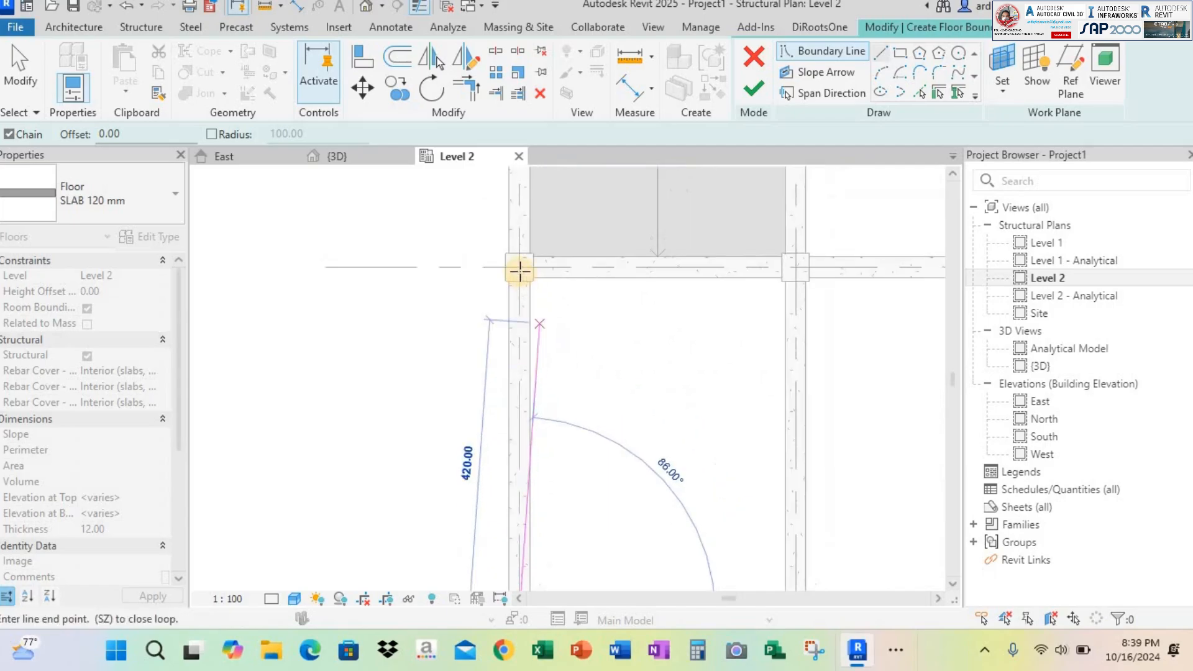
{"action": "scroll", "coordinate": [519, 267], "scroll_direction": "up", "scroll_amount": 1}
{"action": "left_click", "coordinate": [514, 259]}
{"action": "scroll", "coordinate": [547, 292], "scroll_direction": "up", "scroll_amount": 1}
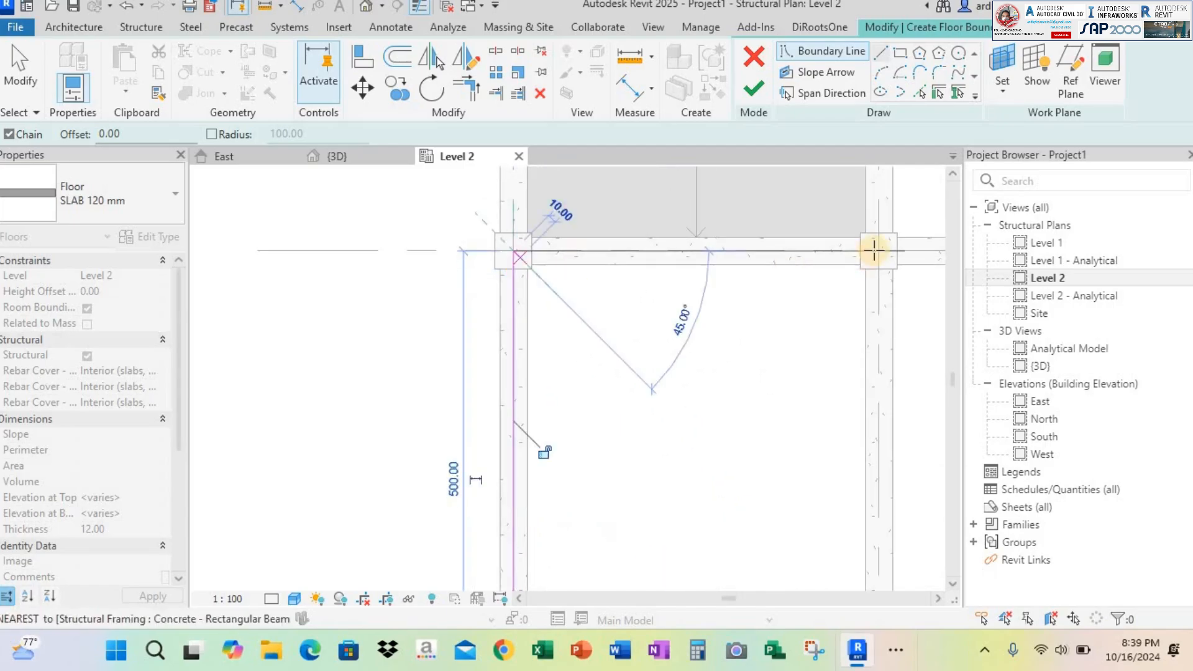
{"action": "left_click", "coordinate": [872, 254]}
Close the L-shaped boundary along grid B from column B2 to column B3 and finish the floor
{"action": "scroll", "coordinate": [870, 256], "scroll_direction": "down", "scroll_amount": 1}
{"action": "middle_click_drag", "start_coordinate": [867, 258], "coordinate": [542, 498]}
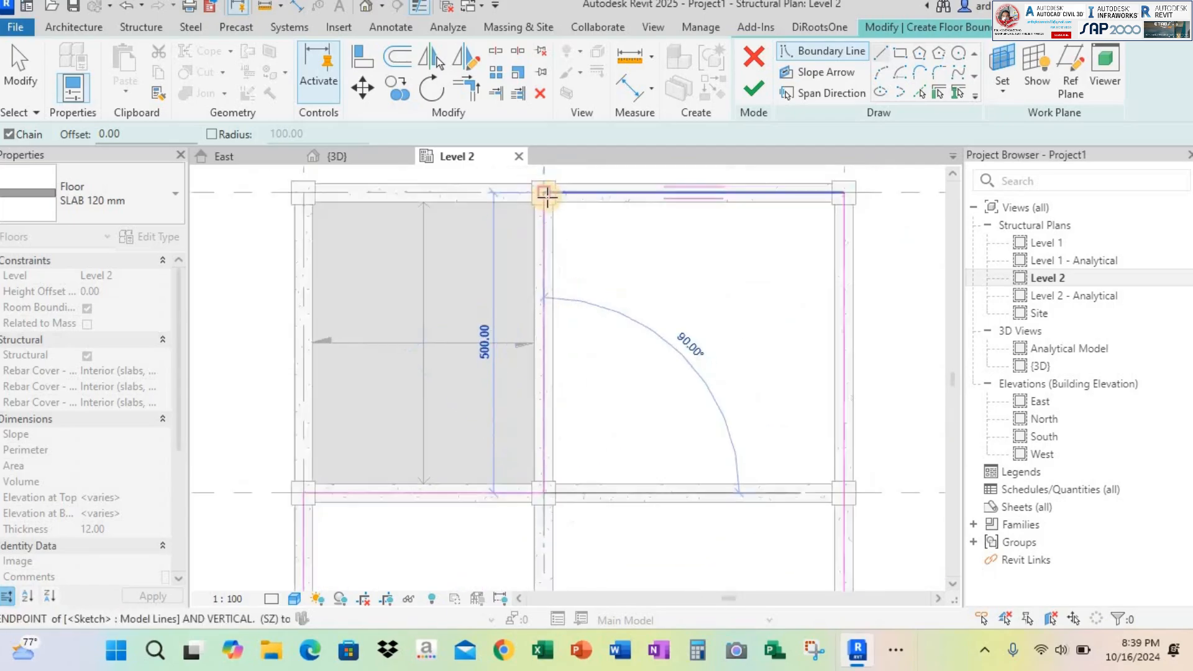
{"action": "scroll", "coordinate": [548, 191], "scroll_direction": "up", "scroll_amount": 1}
{"action": "left_click", "coordinate": [561, 197]}
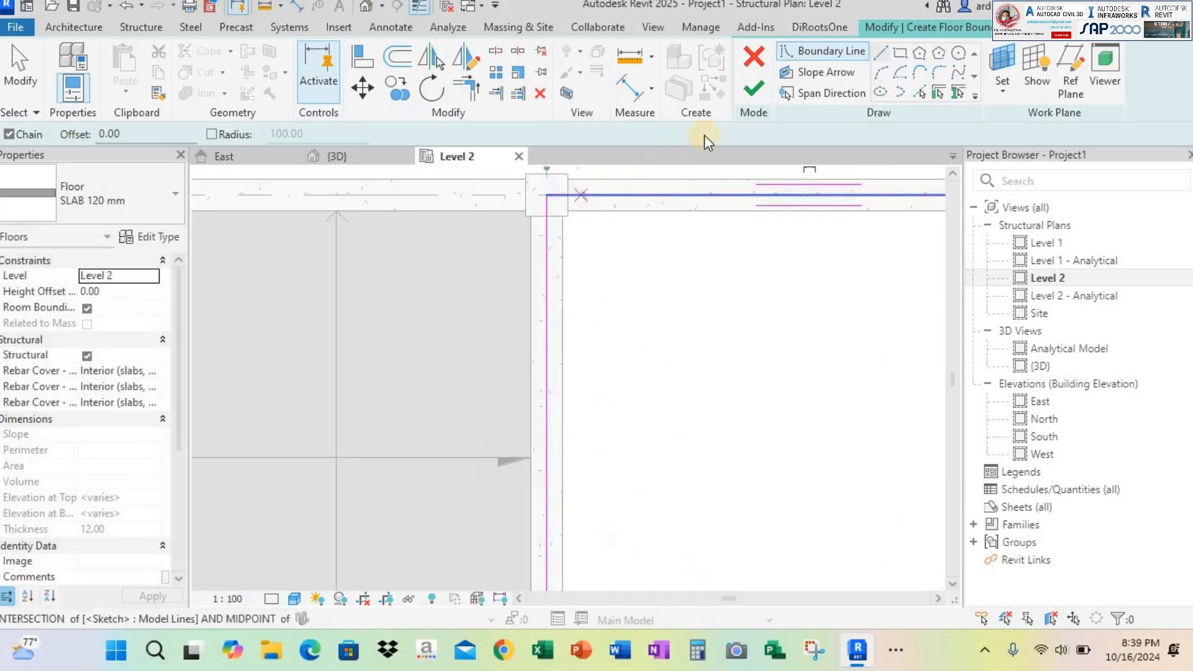
{"action": "left_click", "coordinate": [754, 92]}
{"action": "key", "text": "Escape"}
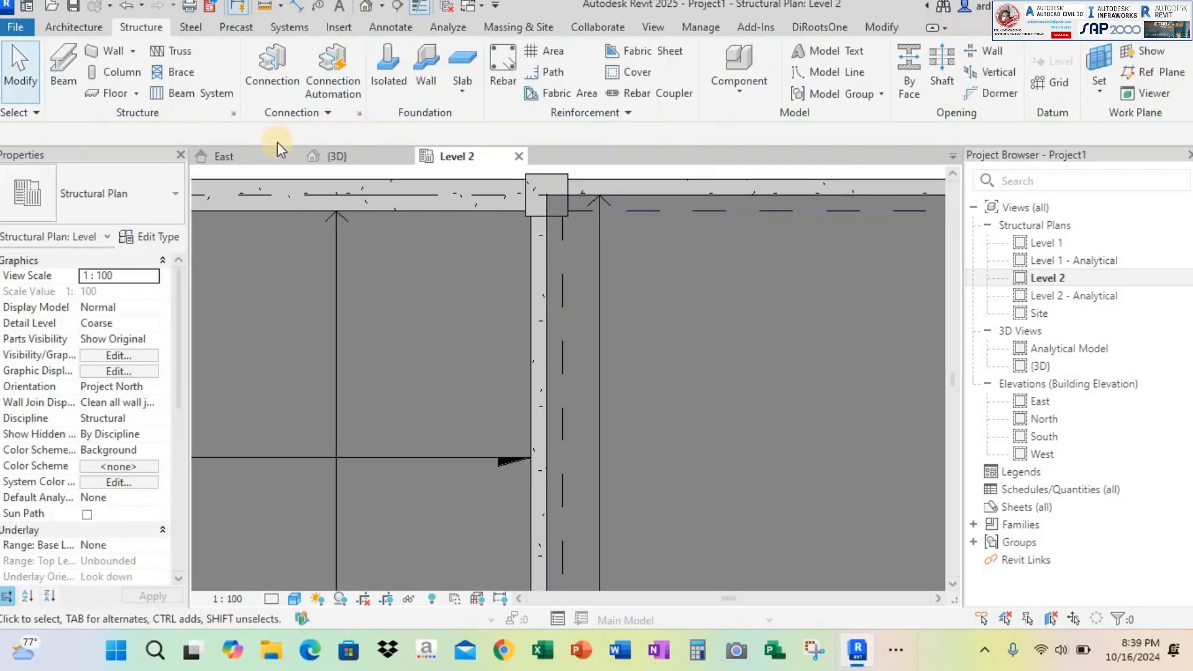
Examine in 3D how the L-shaped slab meets the beams and column B3, compared with the inner-face slab
{"action": "left_click", "coordinate": [385, 163]}
{"action": "scroll", "coordinate": [559, 205], "scroll_direction": "up", "scroll_amount": 5}
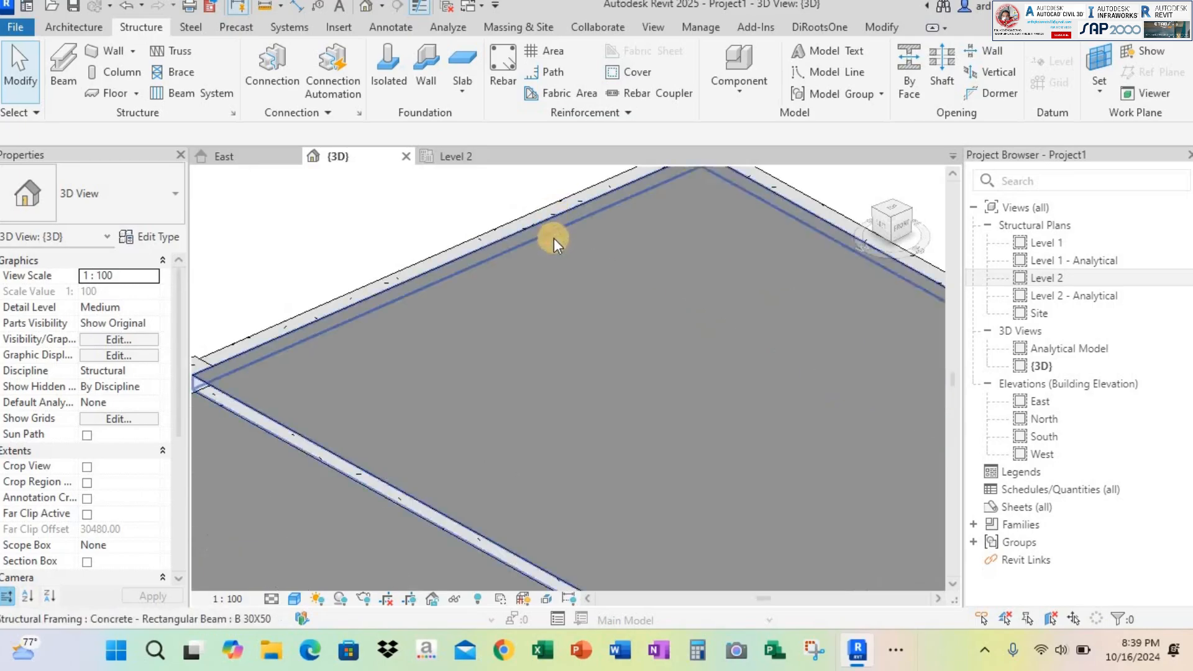
{"action": "scroll", "coordinate": [591, 255], "scroll_direction": "down", "scroll_amount": 5}
{"action": "scroll", "coordinate": [777, 280], "scroll_direction": "up", "scroll_amount": 3}
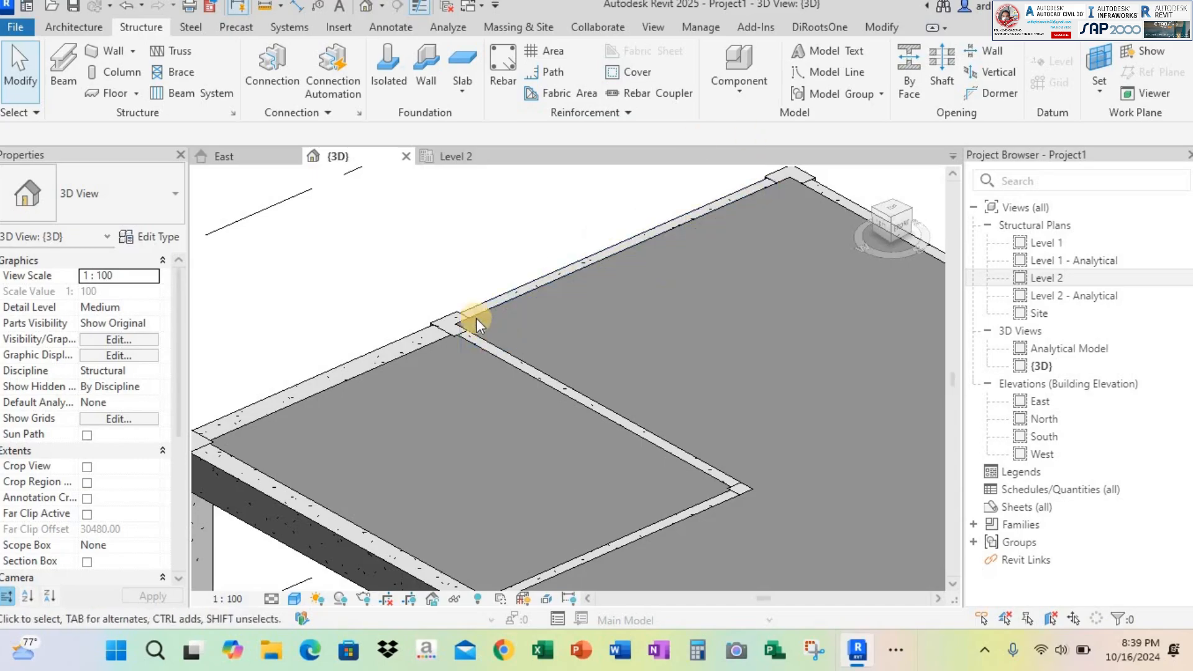
{"action": "scroll", "coordinate": [476, 318], "scroll_direction": "up", "scroll_amount": 4}
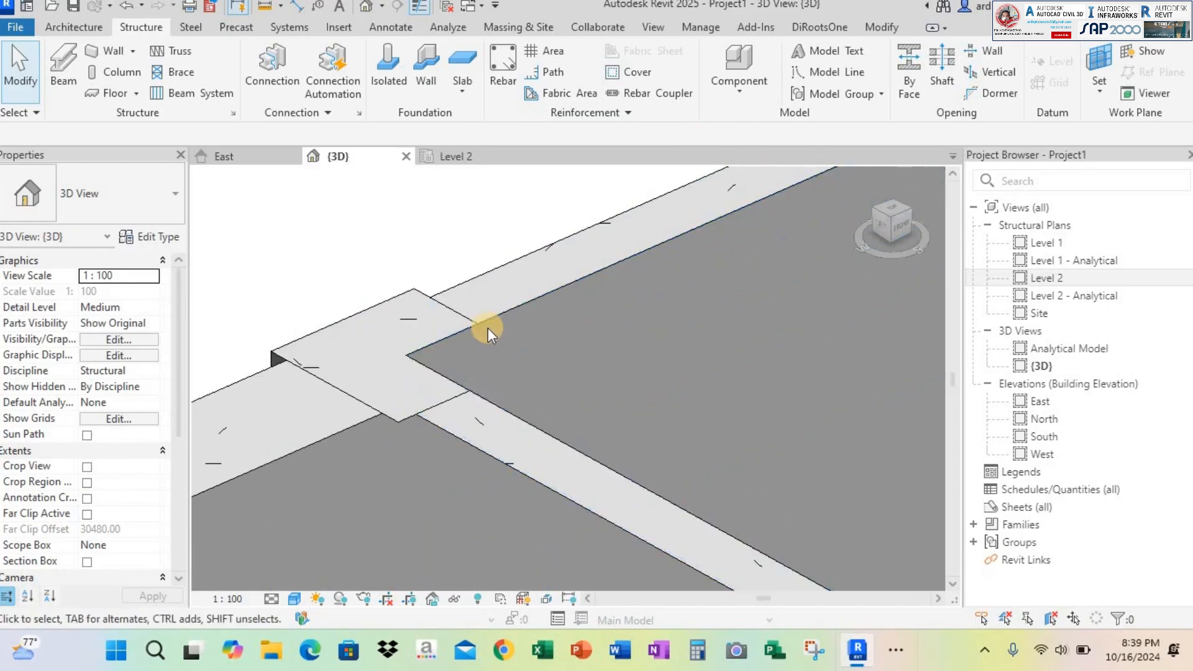
{"action": "scroll", "coordinate": [488, 326], "scroll_direction": "down", "scroll_amount": 2}
{"action": "left_click", "coordinate": [528, 317]}
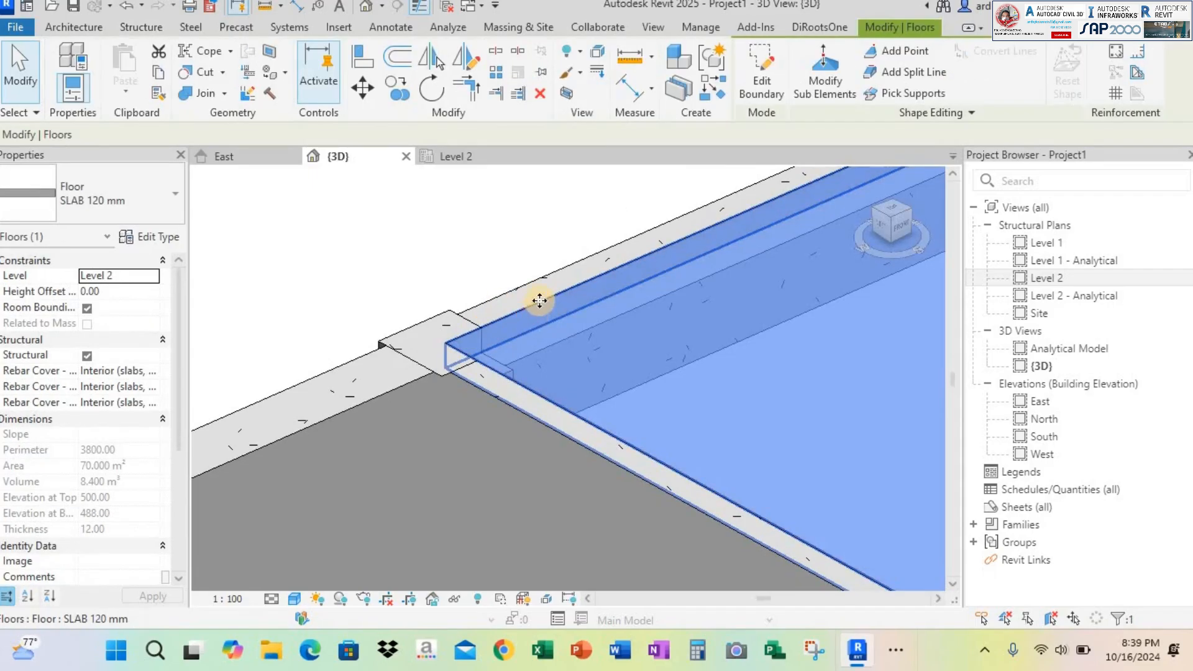
Try to join the L-shaped slab to its neighbouring elements using Join Geometry with multiple join
{"action": "scroll", "coordinate": [540, 300], "scroll_direction": "down", "scroll_amount": 1}
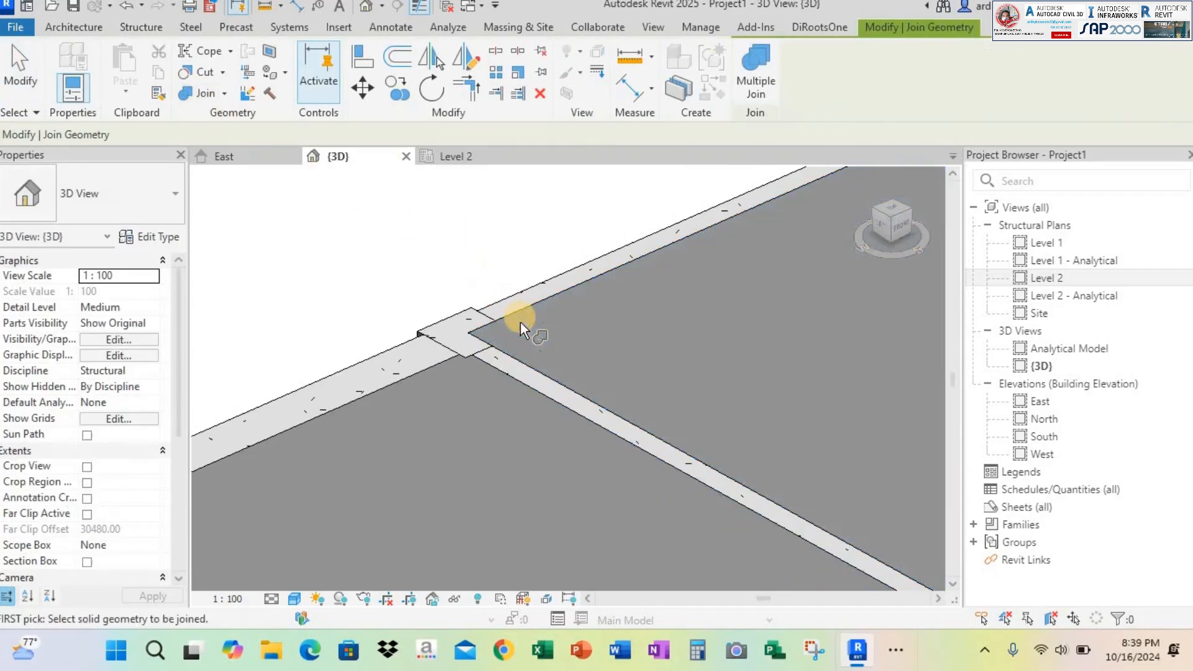
{"action": "left_click", "coordinate": [520, 322]}
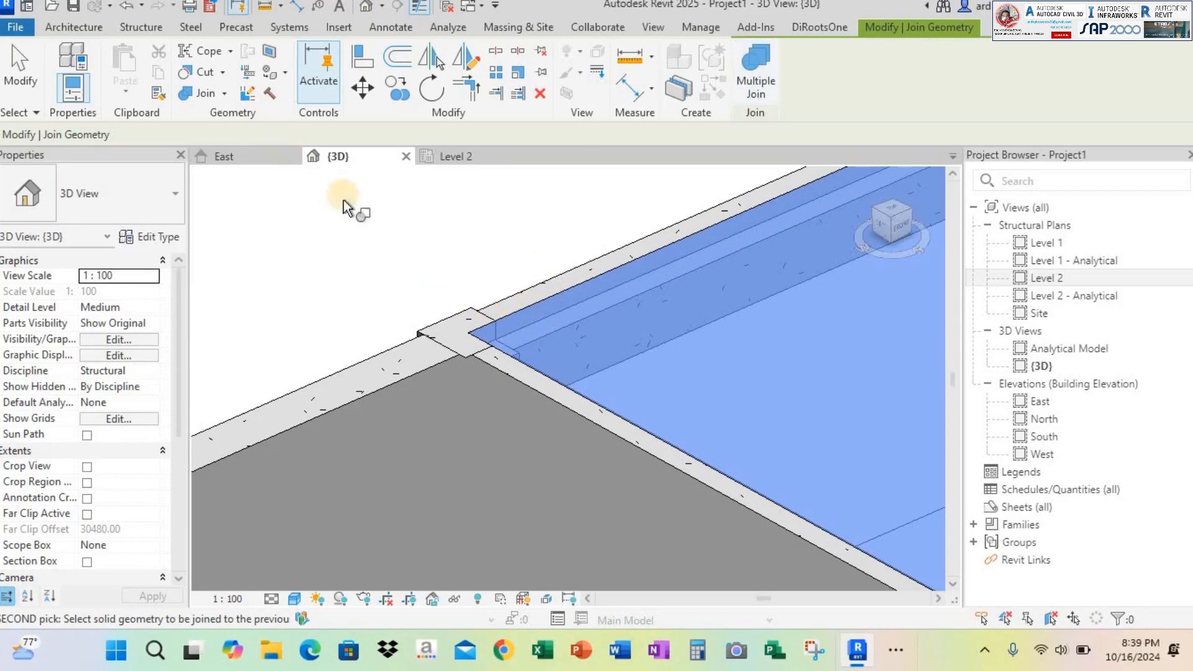
{"action": "left_click", "coordinate": [757, 53]}
{"action": "left_click", "coordinate": [501, 385]}
{"action": "key", "text": "Escape"}
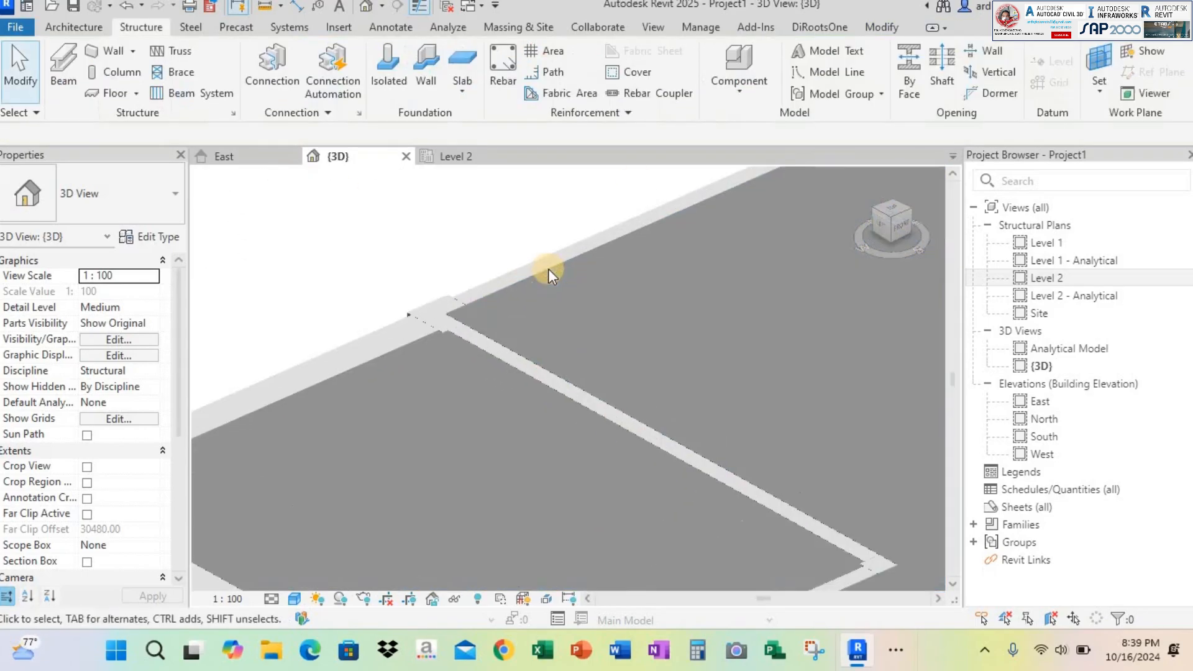
Switch the join order between the L-shaped slab and its adjoining beams, using Multiple Switch
{"action": "left_click", "coordinate": [524, 274]}
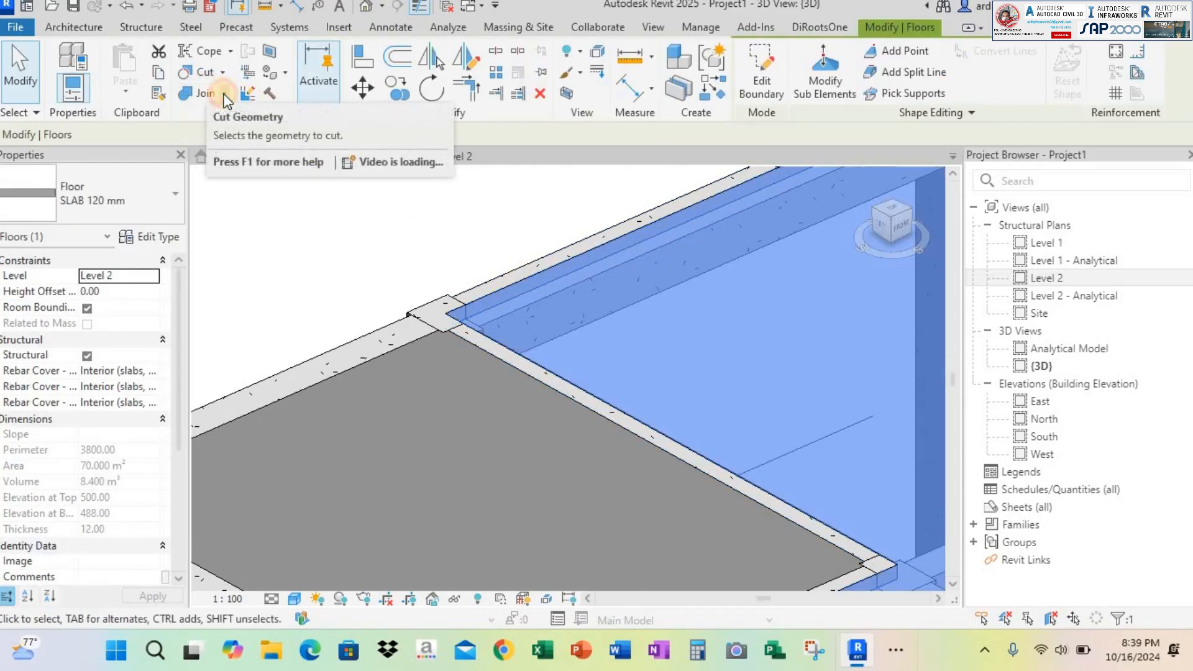
{"action": "left_click", "coordinate": [224, 94]}
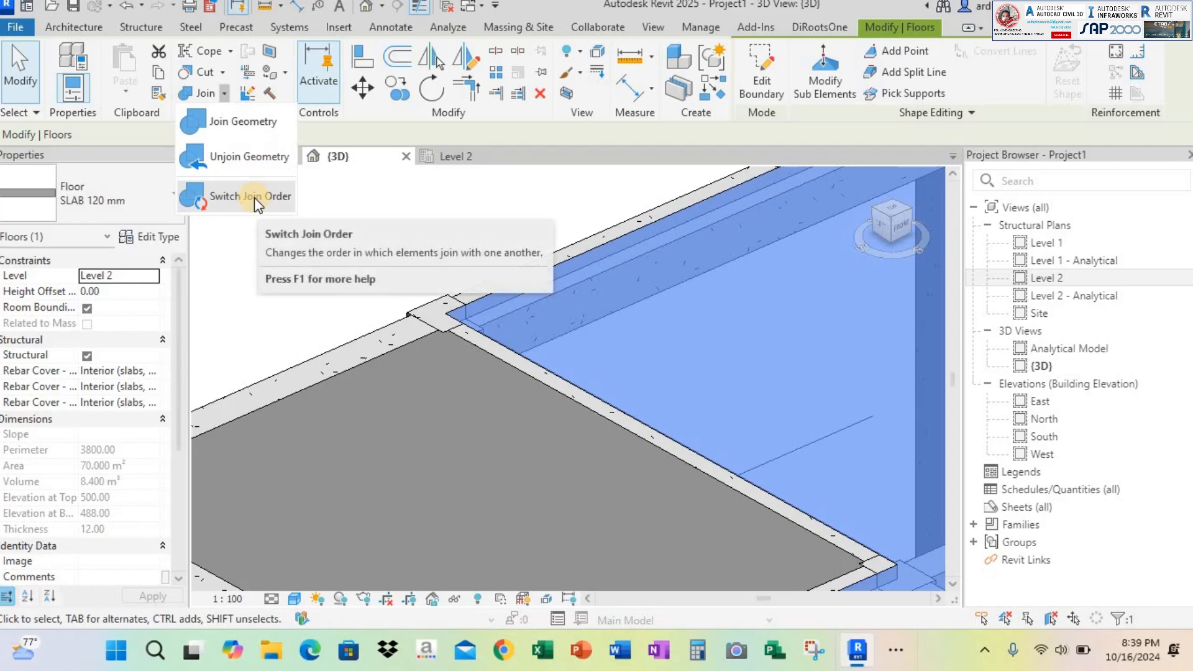
{"action": "left_click", "coordinate": [255, 198]}
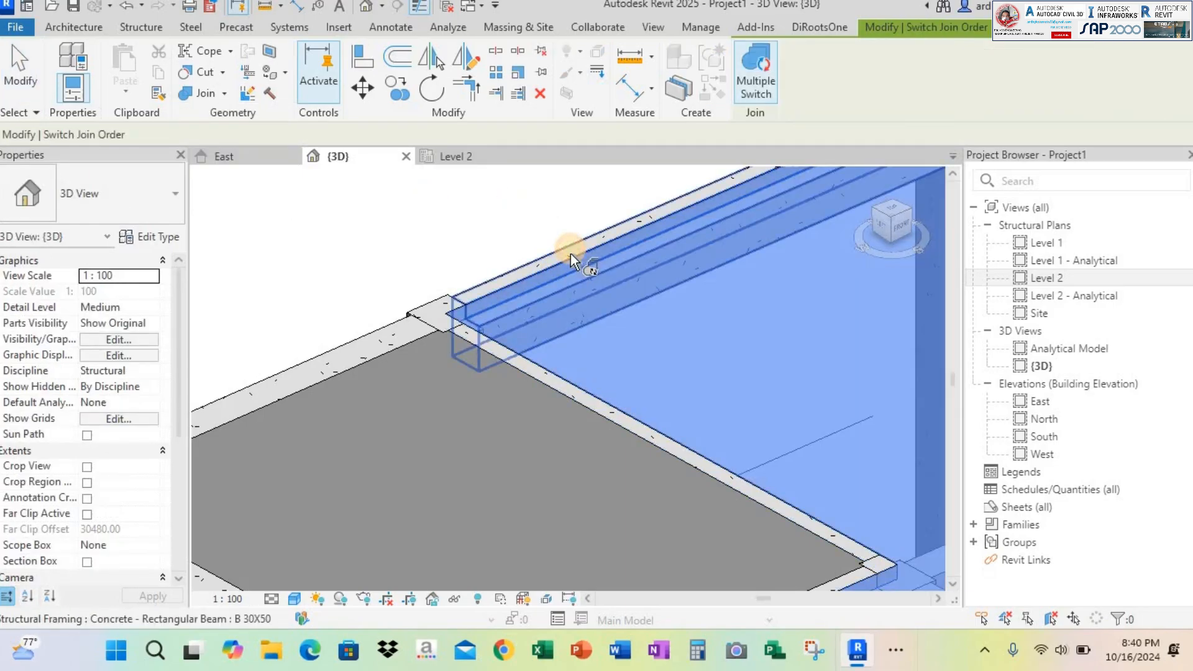
{"action": "left_click", "coordinate": [551, 326]}
{"action": "scroll", "coordinate": [503, 306], "scroll_direction": "up", "scroll_amount": 4}
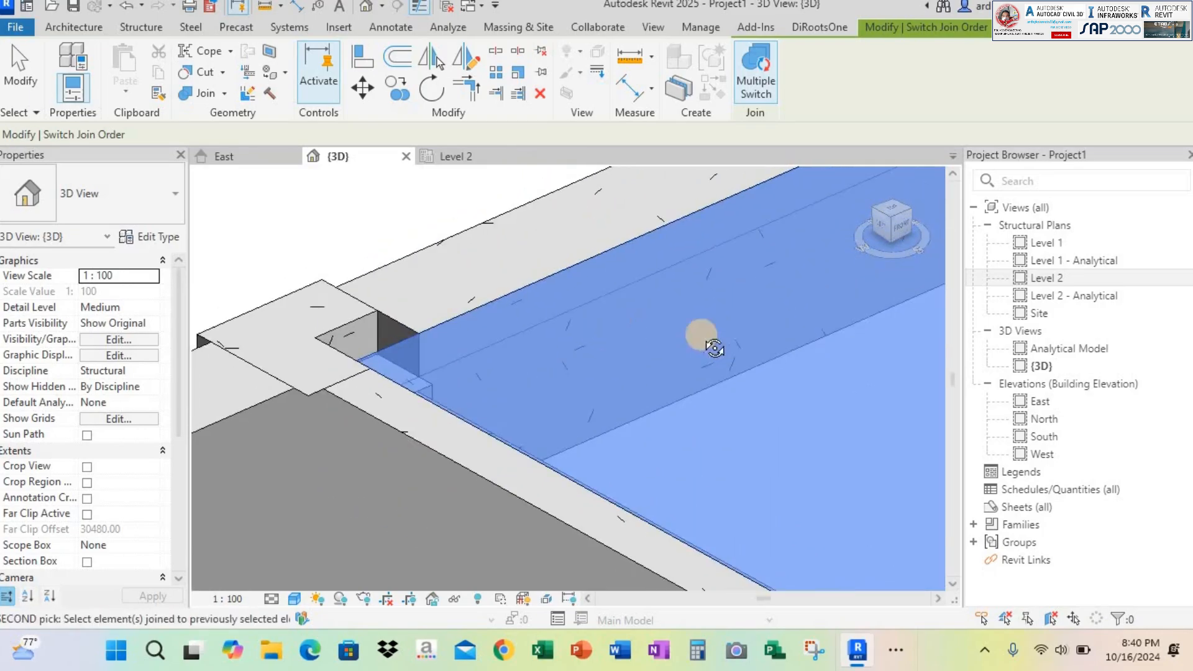
Switch the join order between the L-shaped slab and the perimeter column at the junction with the rectangular slab
{"action": "middle_click_drag", "start_coordinate": [700, 338], "coordinate": [463, 348], "text": "shift"}
{"action": "scroll", "coordinate": [666, 346], "scroll_direction": "down", "scroll_amount": 5}
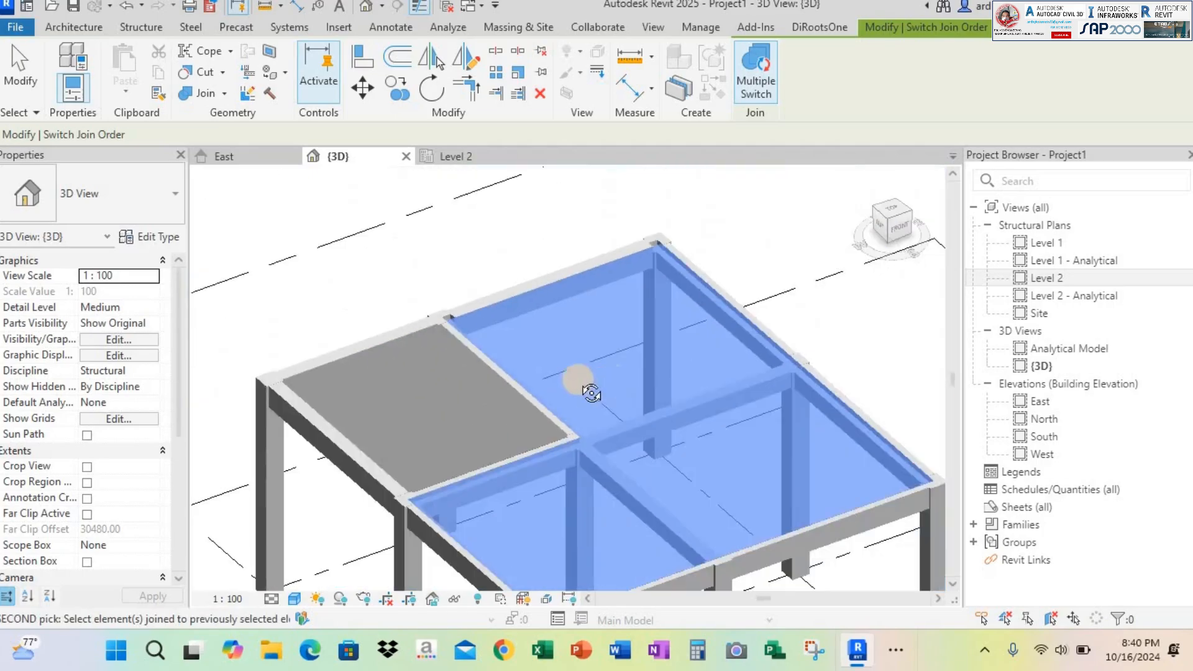
{"action": "middle_click_drag", "start_coordinate": [580, 384], "coordinate": [832, 361], "text": "shift"}
{"action": "scroll", "coordinate": [613, 328], "scroll_direction": "up", "scroll_amount": 2}
{"action": "middle_click_drag", "start_coordinate": [613, 327], "coordinate": [586, 268], "text": "shift"}
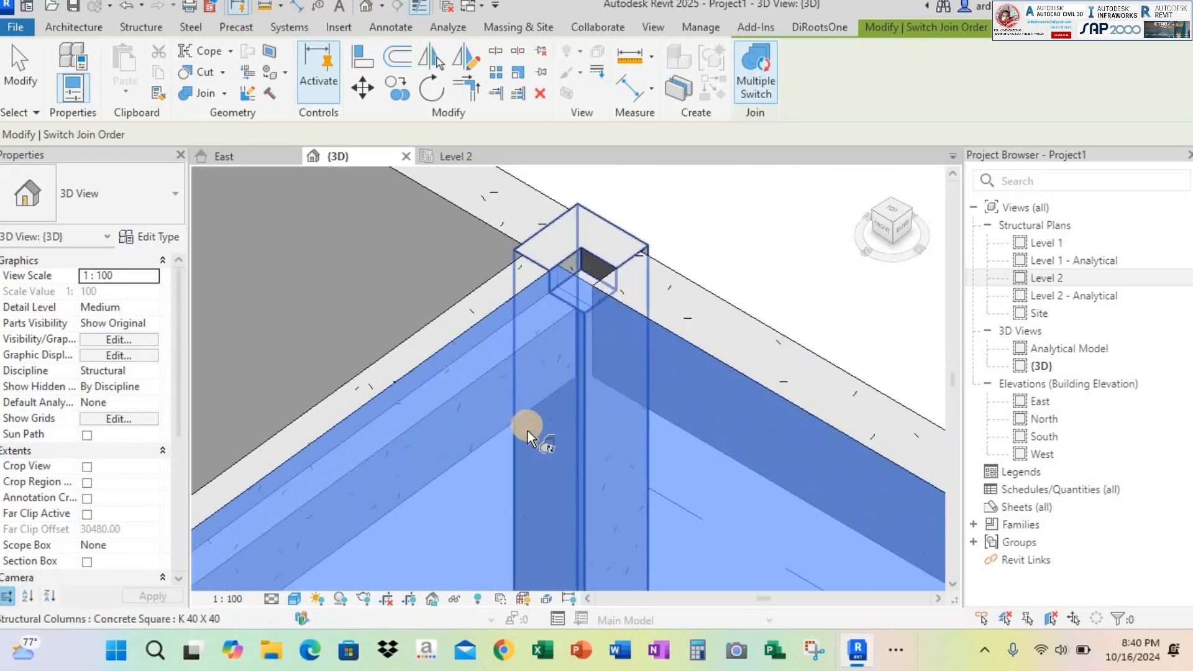
{"action": "left_click", "coordinate": [576, 280]}
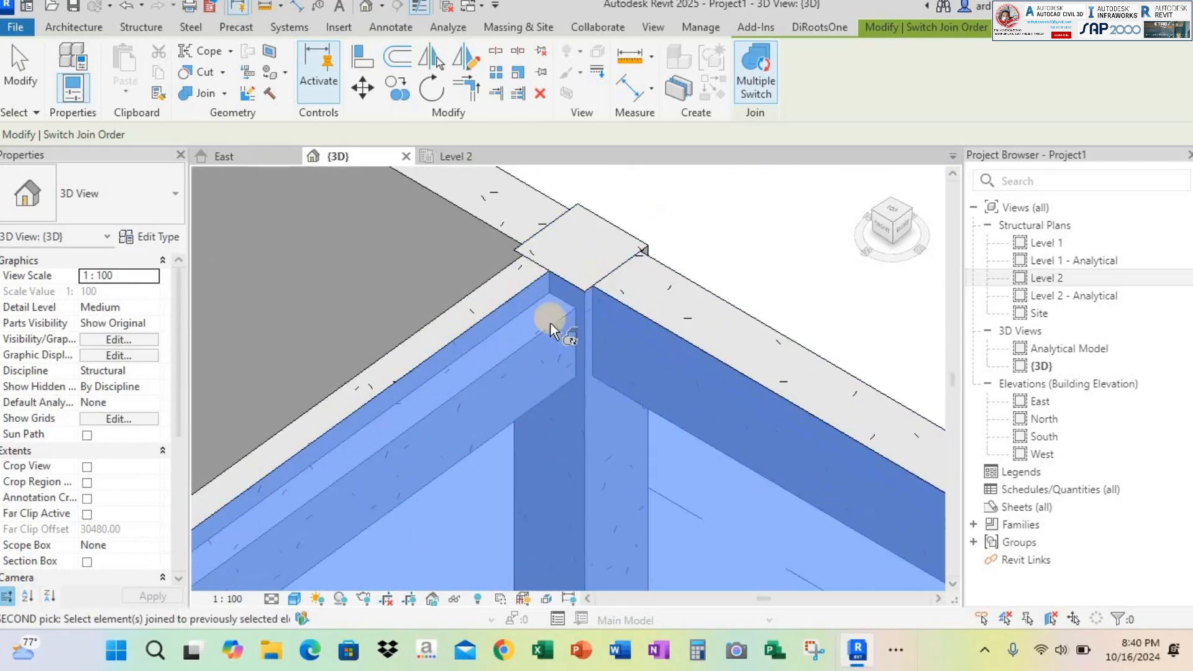
Switch the L-shaped slab's join order with the inner beam, the central column and the perimeter column at the rectangular slab's other outer corner
{"action": "scroll", "coordinate": [521, 345], "scroll_direction": "down", "scroll_amount": 2}
{"action": "scroll", "coordinate": [478, 351], "scroll_direction": "down", "scroll_amount": 3}
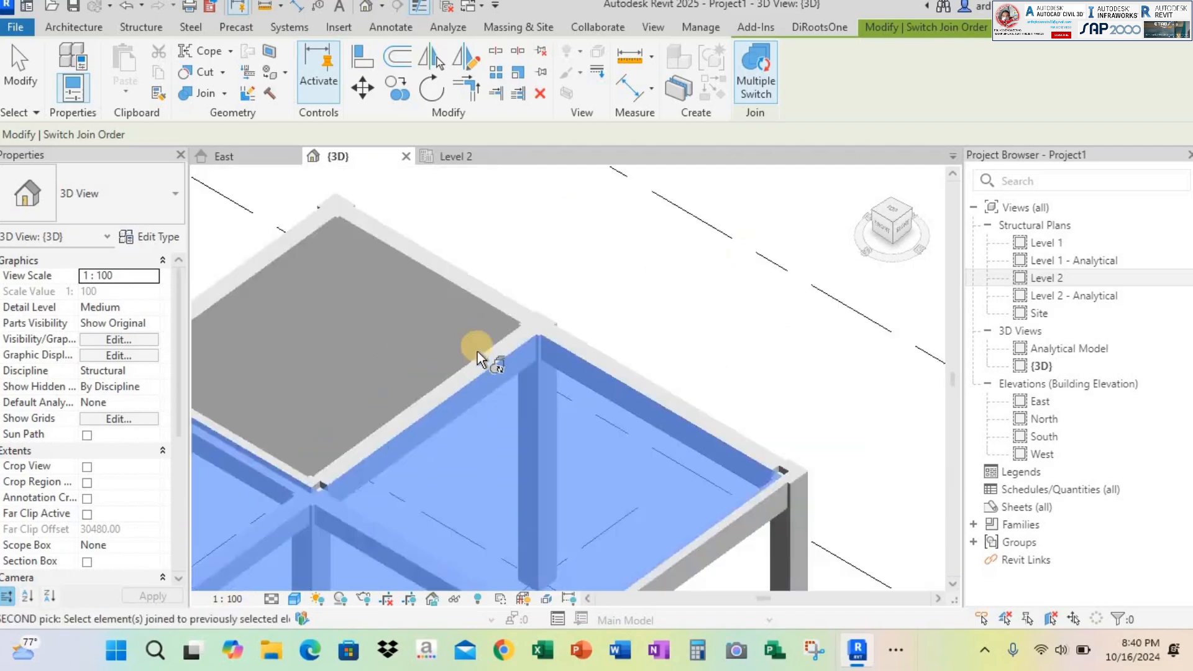
{"action": "scroll", "coordinate": [578, 348], "scroll_direction": "up", "scroll_amount": 4}
{"action": "left_click", "coordinate": [596, 360]}
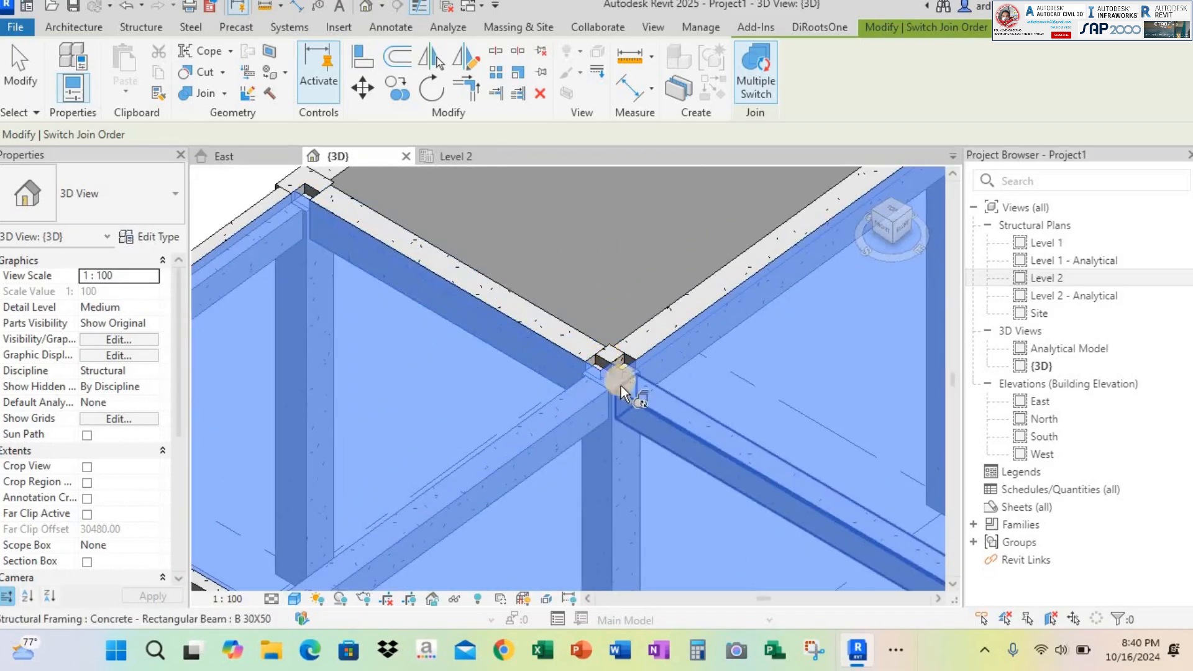
{"action": "left_click", "coordinate": [617, 373]}
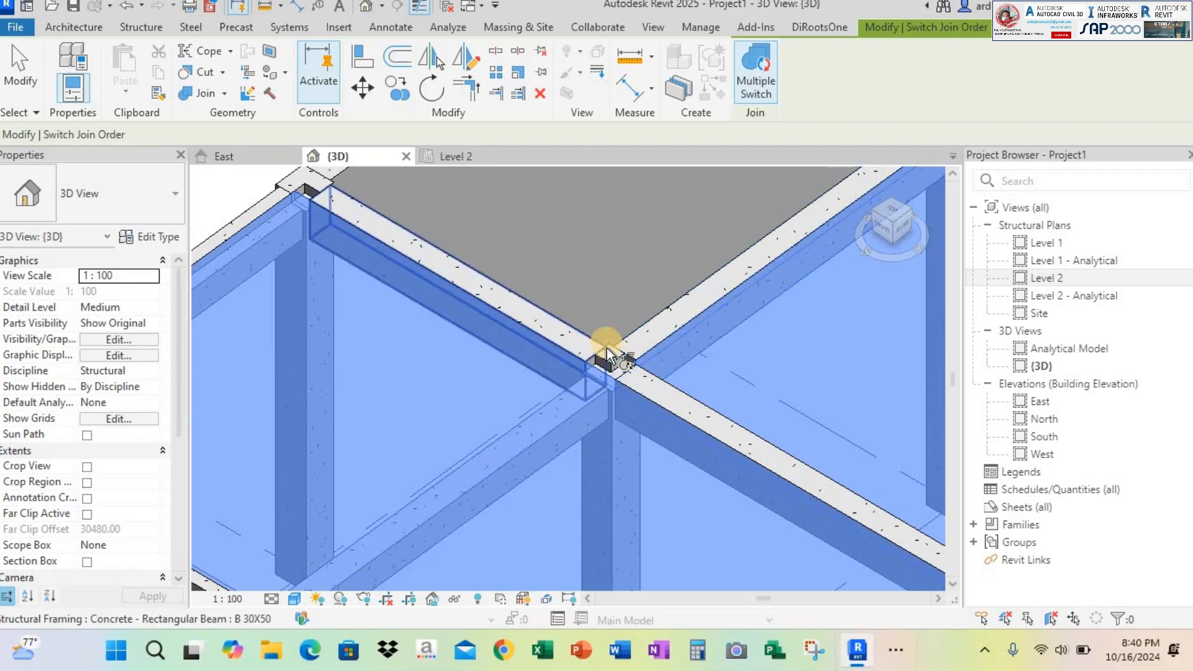
{"action": "left_click", "coordinate": [611, 357]}
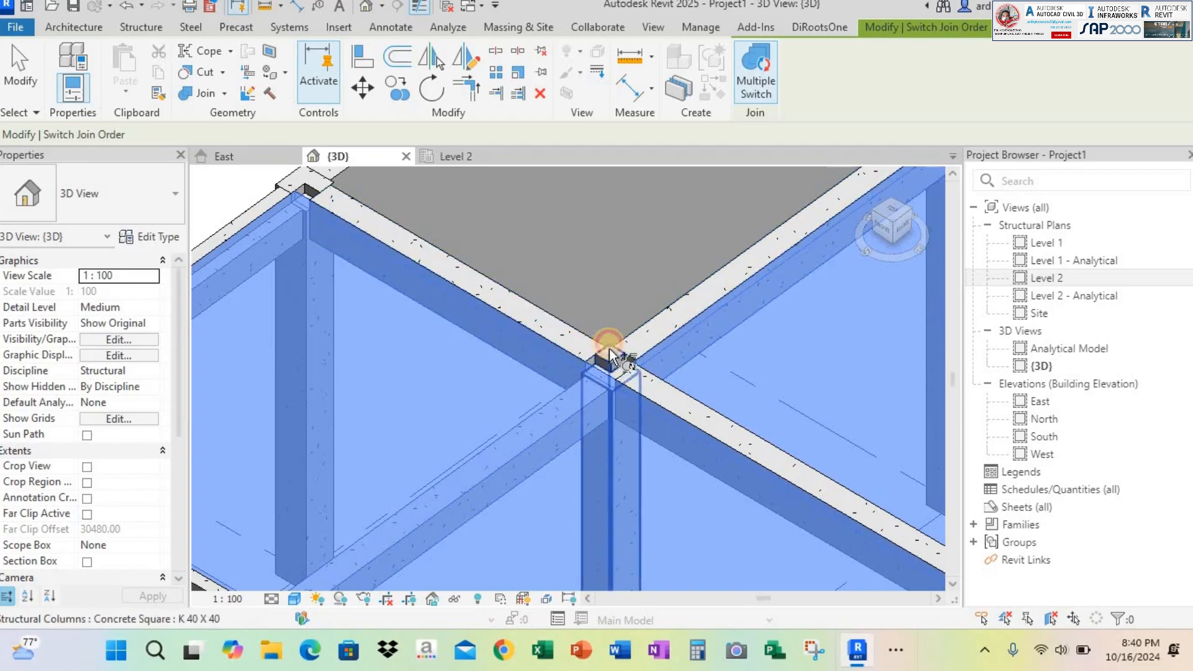
{"action": "left_click", "coordinate": [301, 186]}
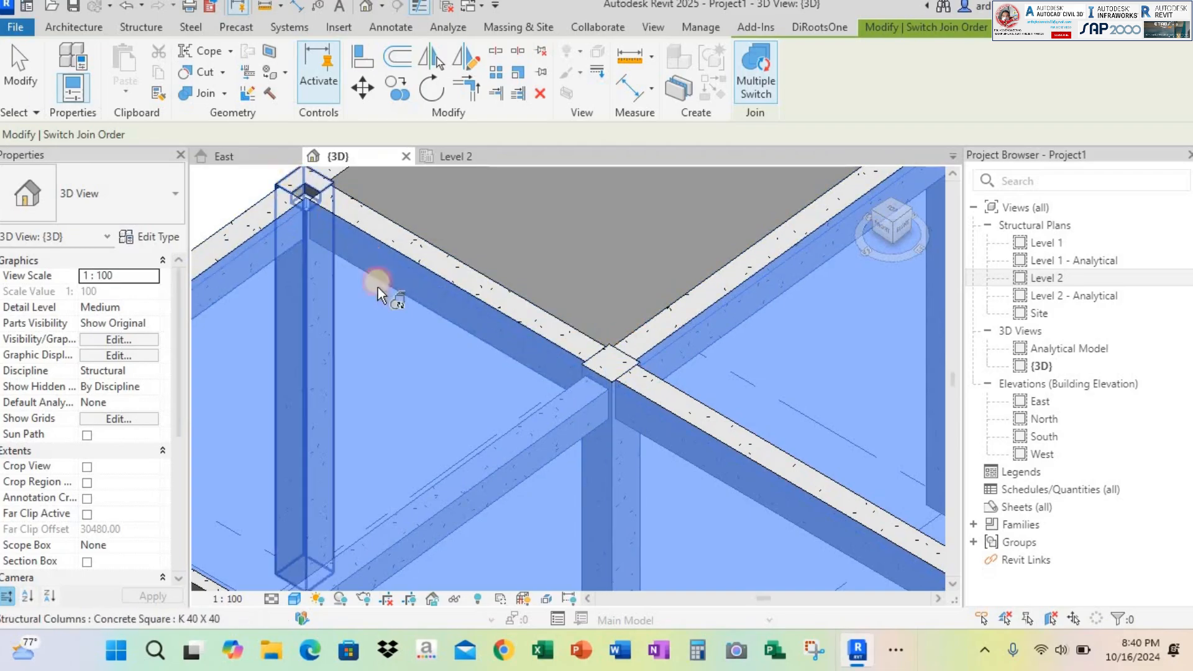
Switch the L-shaped slab's join order with the next corner column and with the mid-side column along the same edge
{"action": "scroll", "coordinate": [514, 372], "scroll_direction": "down", "scroll_amount": 4}
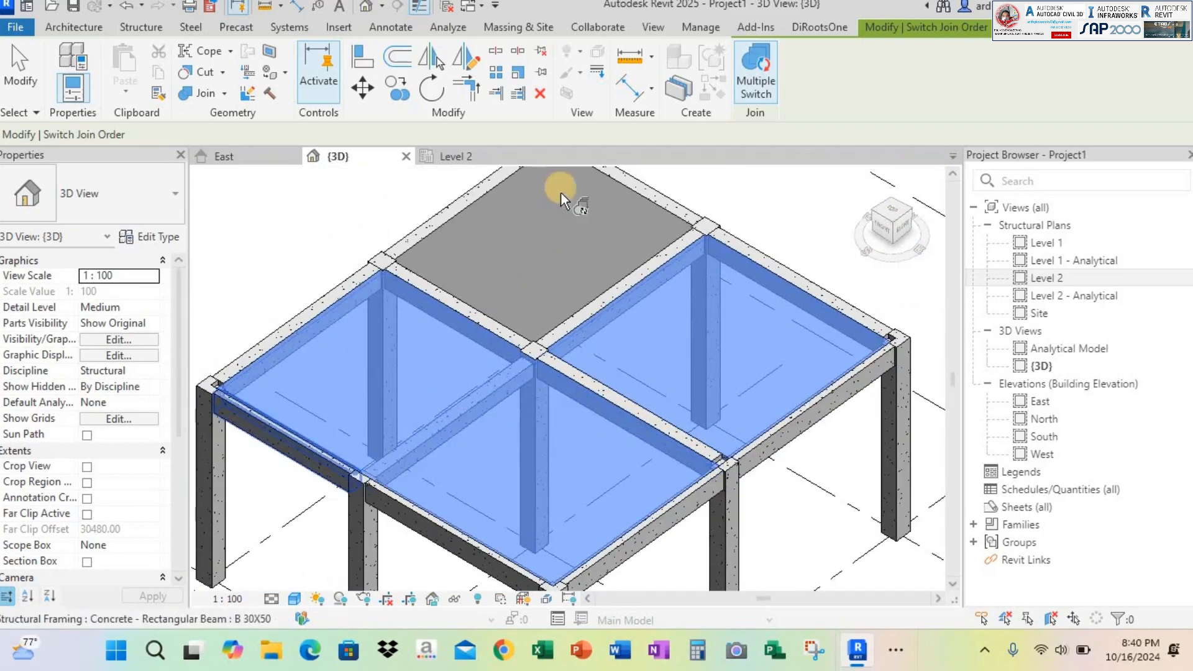
{"action": "scroll", "coordinate": [274, 390], "scroll_direction": "up", "scroll_amount": 5}
{"action": "left_click", "coordinate": [260, 393]}
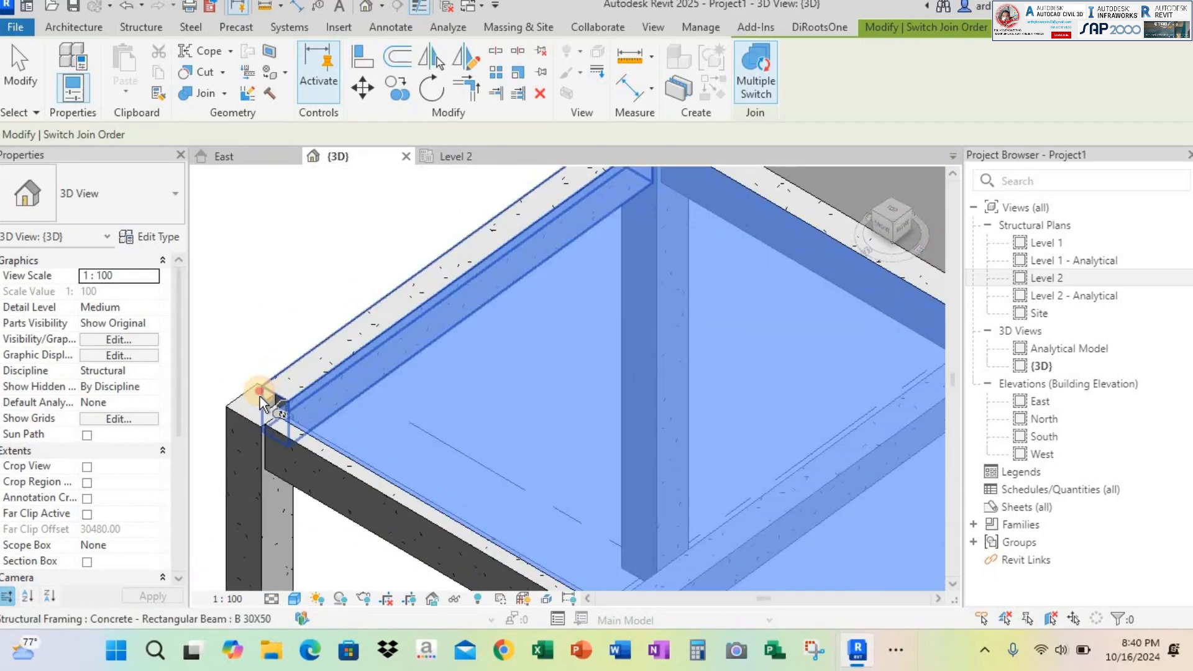
{"action": "left_click", "coordinate": [308, 449]}
{"action": "scroll", "coordinate": [445, 404], "scroll_direction": "down", "scroll_amount": 2}
{"action": "middle_click_drag", "start_coordinate": [484, 442], "coordinate": [392, 314]}
{"action": "left_click", "coordinate": [459, 424]}
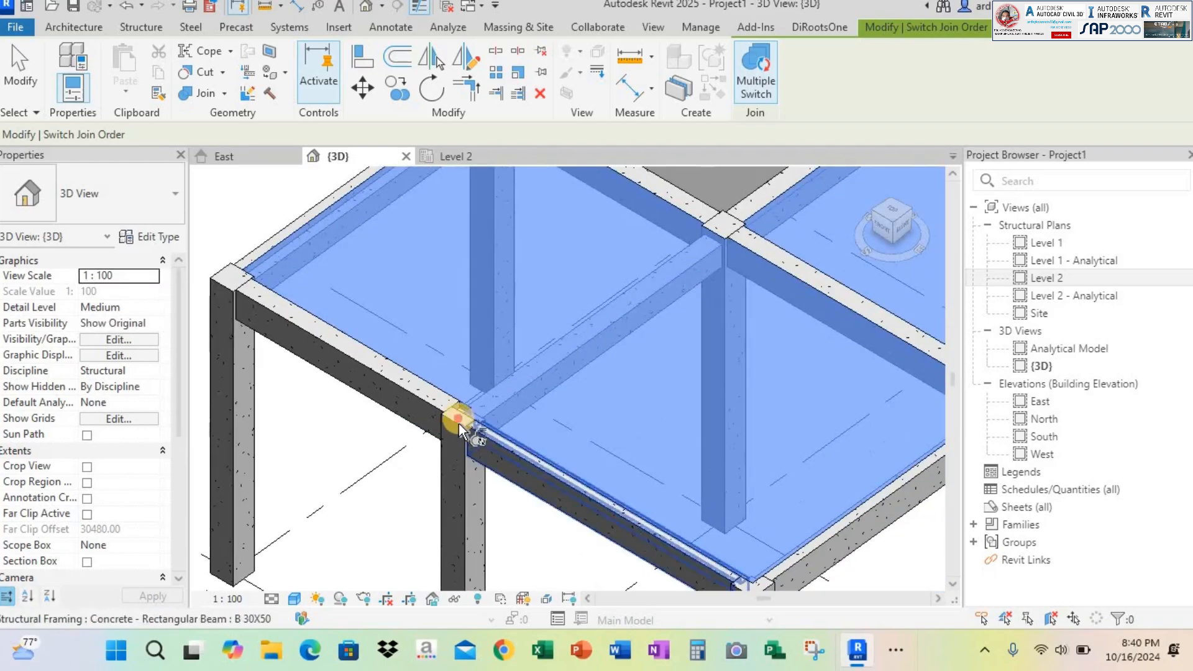
{"action": "scroll", "coordinate": [493, 444], "scroll_direction": "up", "scroll_amount": 2}
{"action": "left_click", "coordinate": [494, 449]}
{"action": "scroll", "coordinate": [560, 417], "scroll_direction": "down", "scroll_amount": 2}
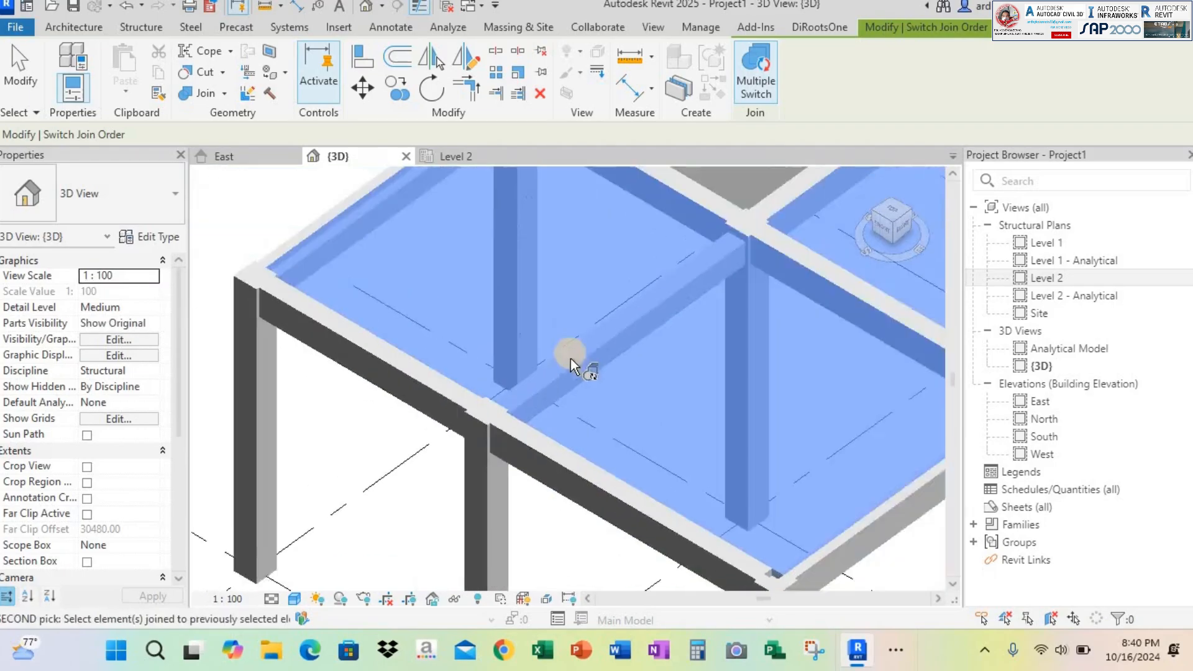
Switch the join order between the L-shaped slab and the corner column diagonally opposite the rectangular slab, and end the command
{"action": "scroll", "coordinate": [571, 359], "scroll_direction": "down", "scroll_amount": 2}
{"action": "scroll", "coordinate": [494, 447], "scroll_direction": "up", "scroll_amount": 3}
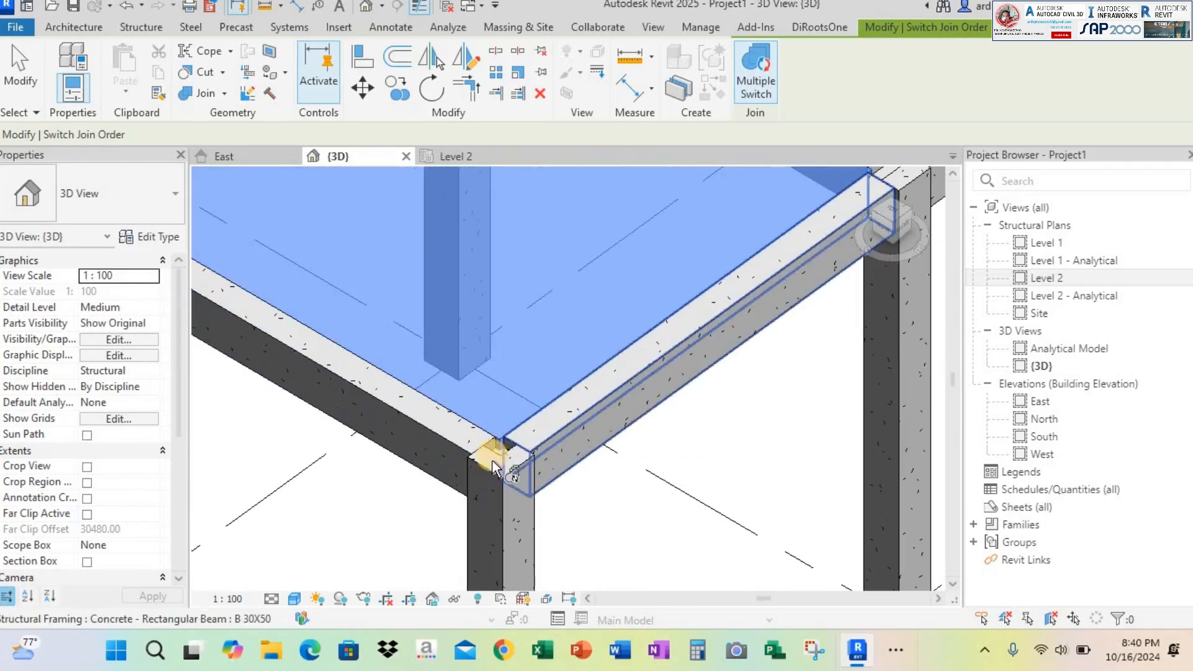
{"action": "left_click", "coordinate": [501, 471]}
{"action": "left_click", "coordinate": [480, 513]}
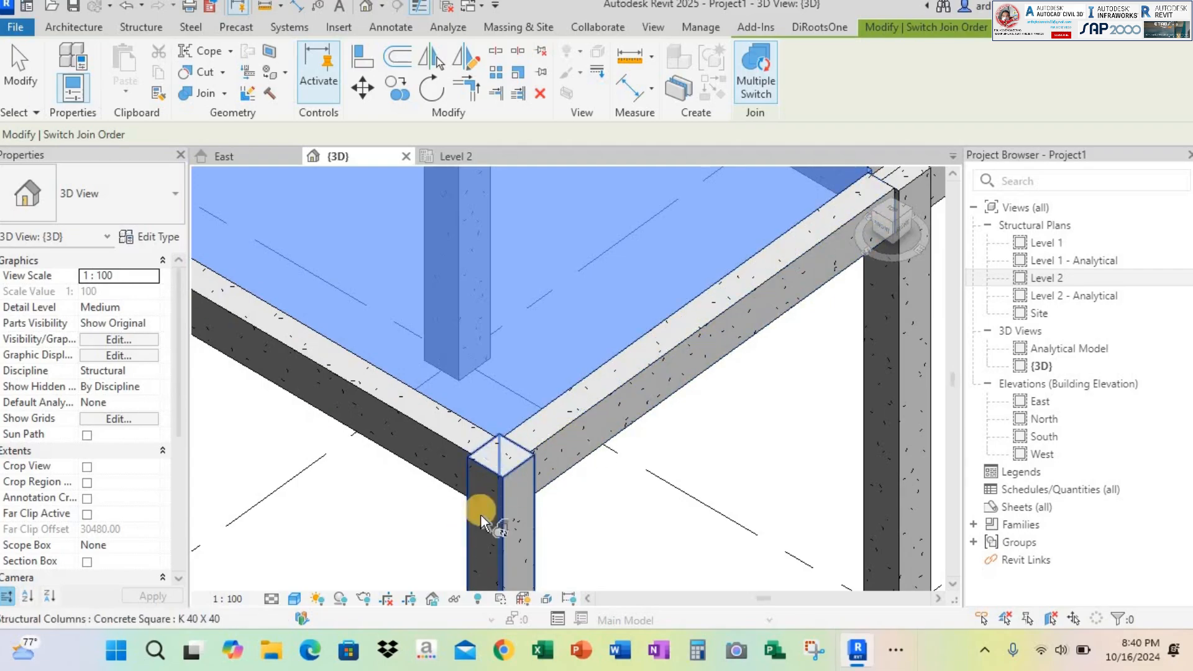
{"action": "scroll", "coordinate": [716, 337], "scroll_direction": "down", "scroll_amount": 5}
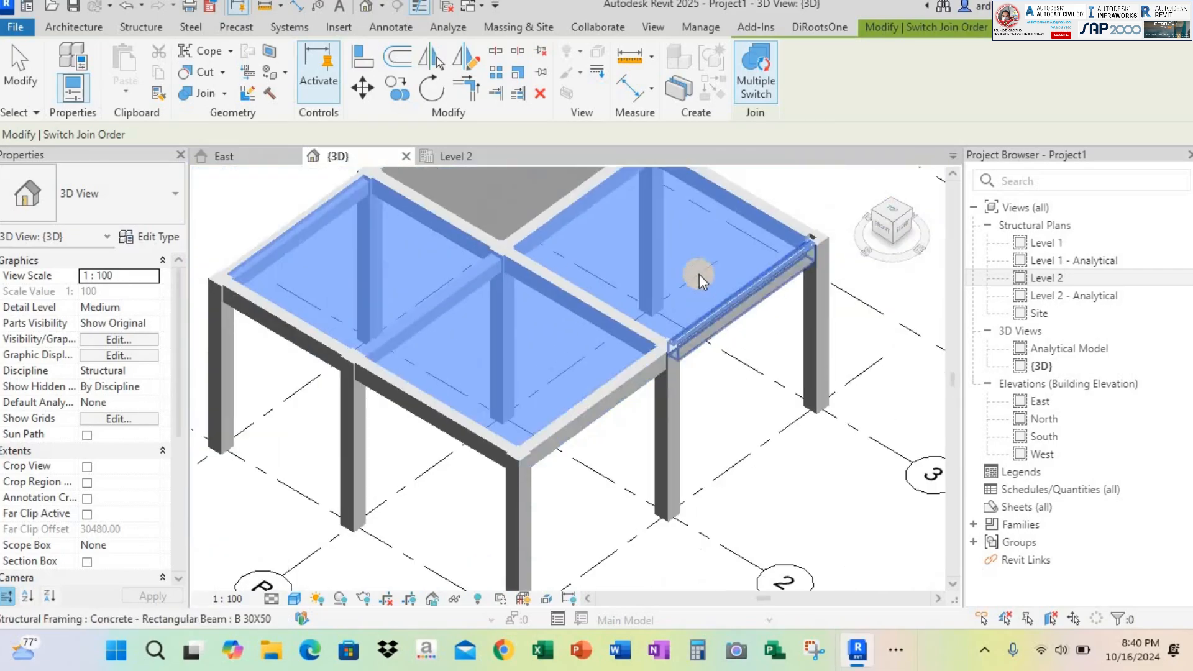
{"action": "key", "text": "Escape"}
Switch the join order between the L-shaped slab and the remaining K 40 x 40 corner column
{"action": "scroll", "coordinate": [698, 306], "scroll_direction": "down", "scroll_amount": 3}
{"action": "scroll", "coordinate": [764, 306], "scroll_direction": "up", "scroll_amount": 6}
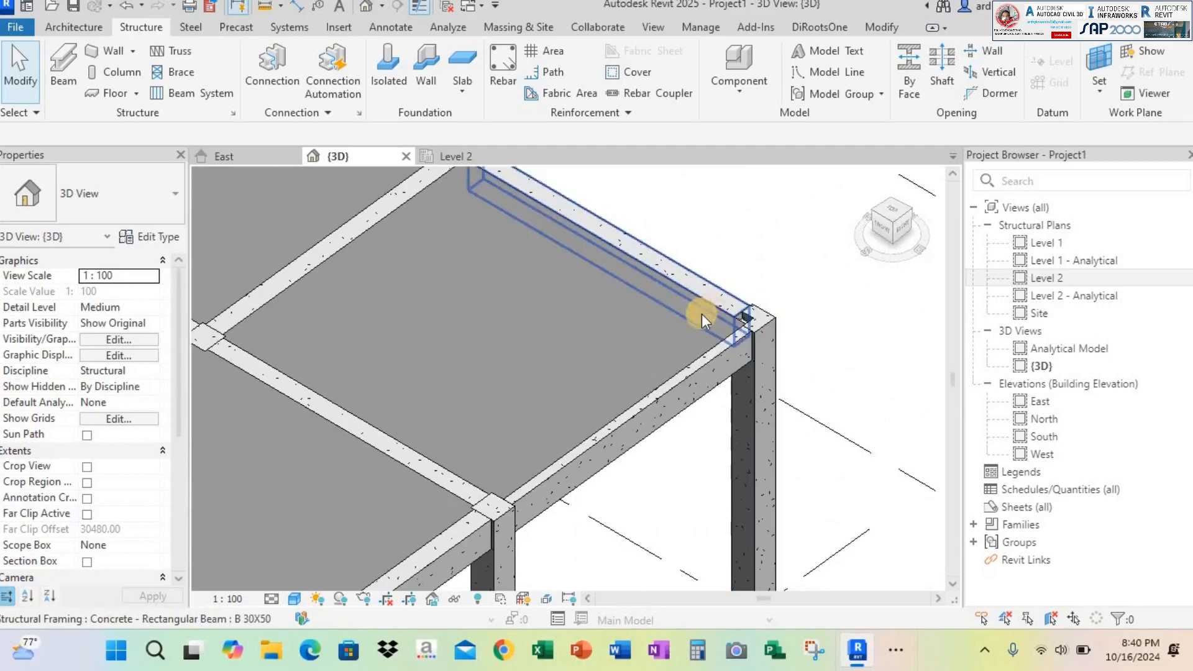
{"action": "left_click", "coordinate": [707, 306]}
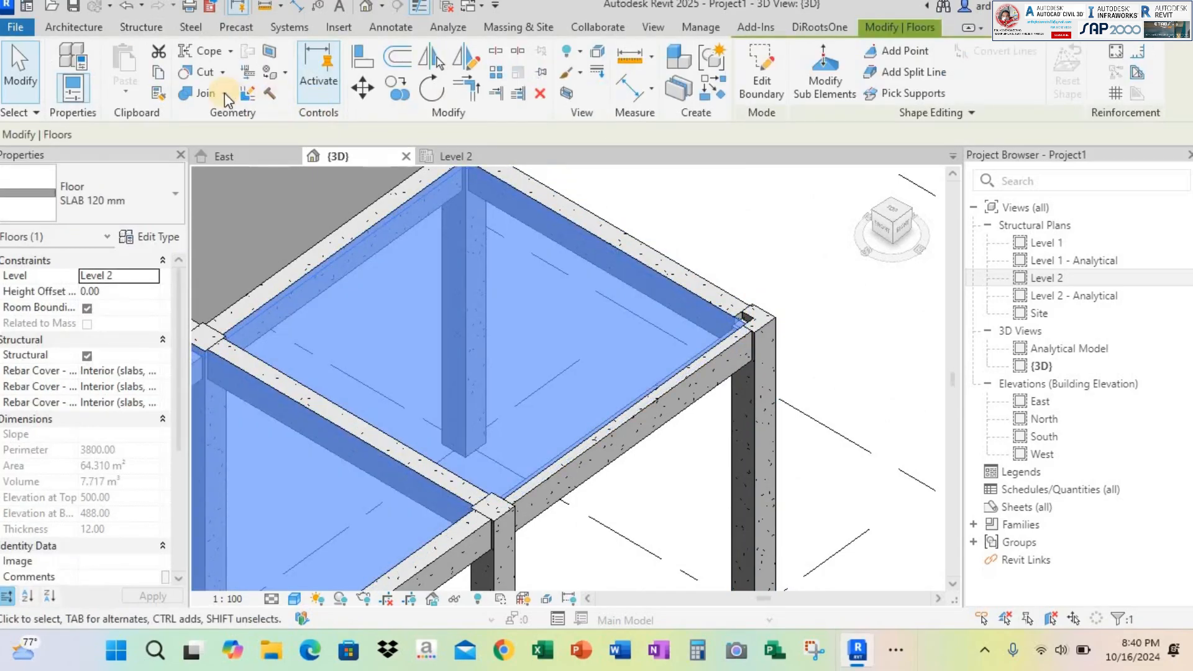
{"action": "left_click", "coordinate": [225, 93]}
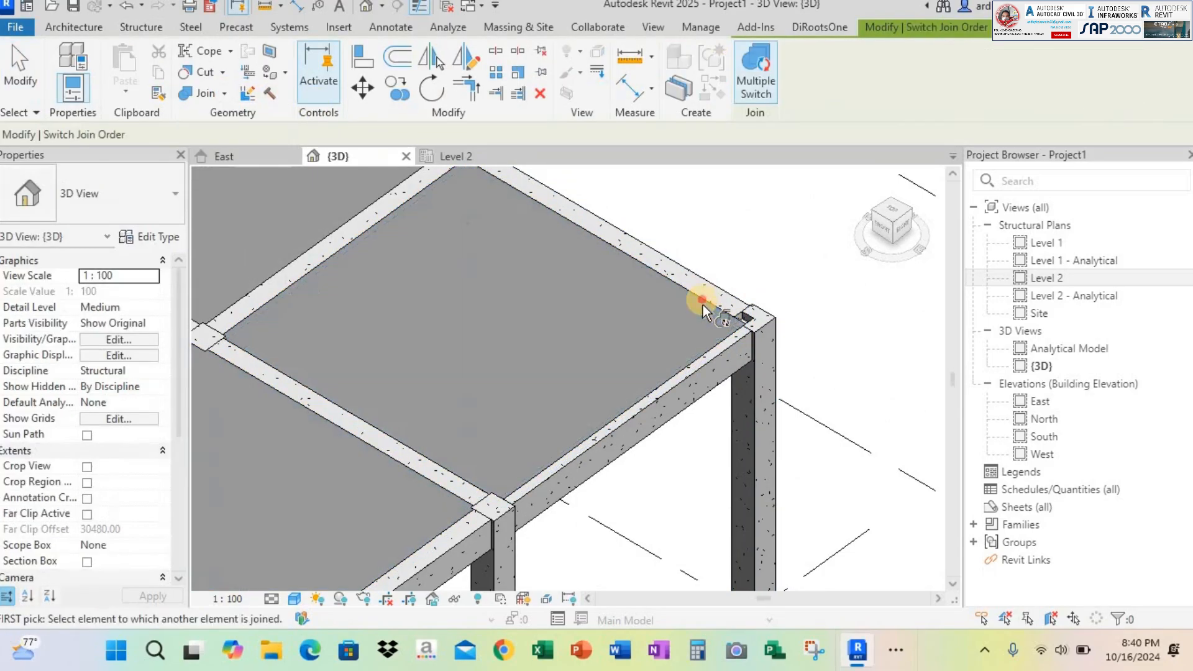
{"action": "left_click", "coordinate": [702, 305]}
{"action": "left_click", "coordinate": [767, 315]}
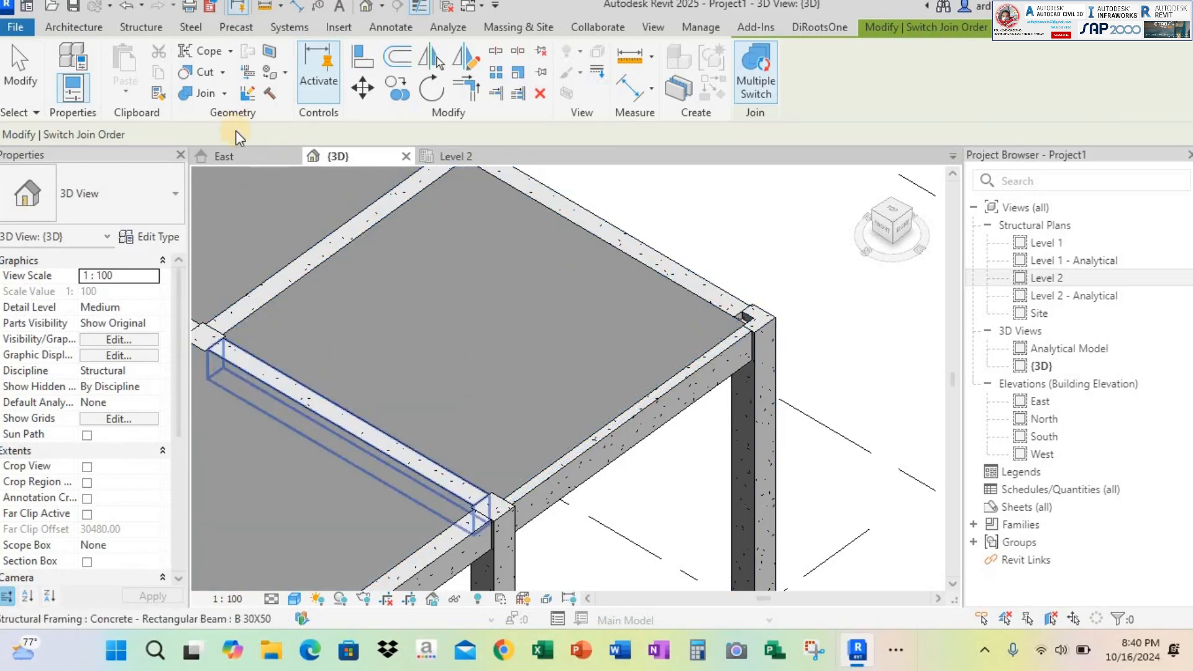
{"action": "left_click", "coordinate": [21, 68]}
{"action": "left_click", "coordinate": [352, 246]}
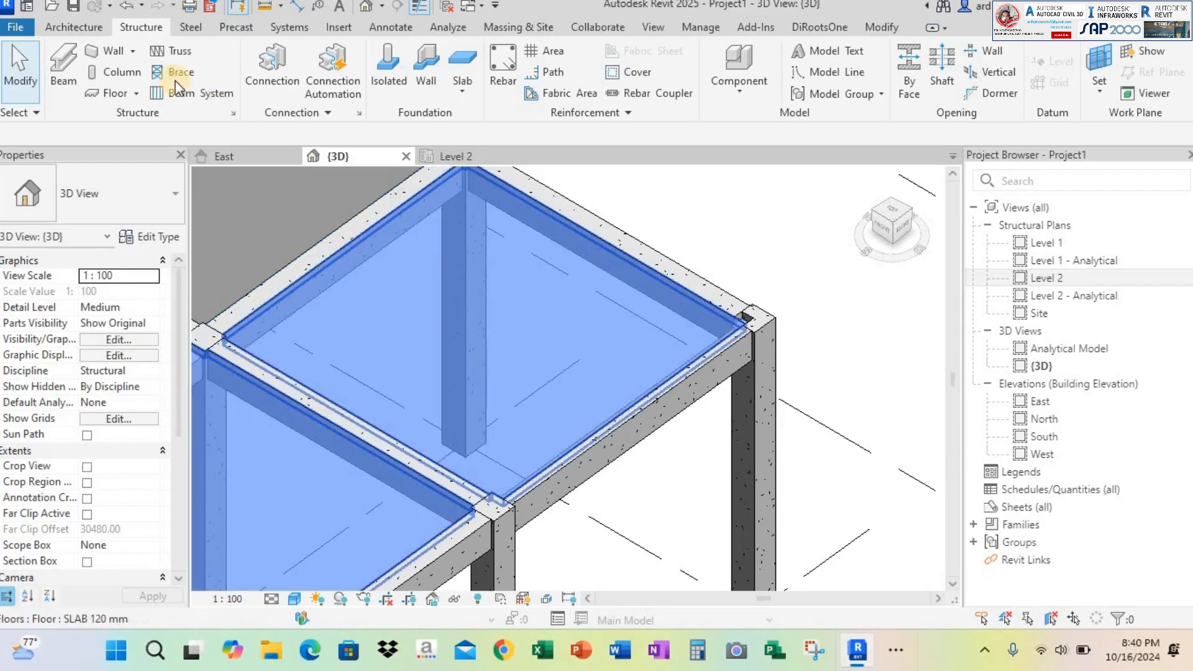
{"action": "left_click", "coordinate": [241, 167]}
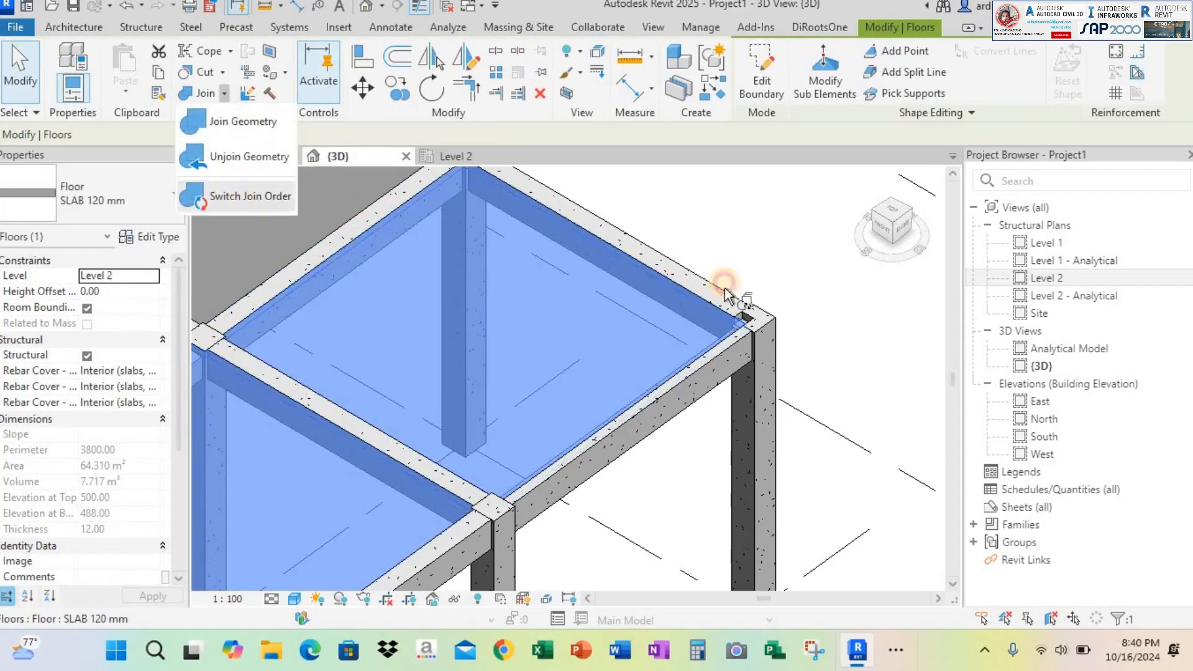
{"action": "left_click", "coordinate": [777, 316]}
{"action": "key", "text": "Escape"}
Switch the join order between the L-shaped slab and the perimeter beam running from that last corner column
{"action": "scroll", "coordinate": [747, 319], "scroll_direction": "up", "scroll_amount": 2}
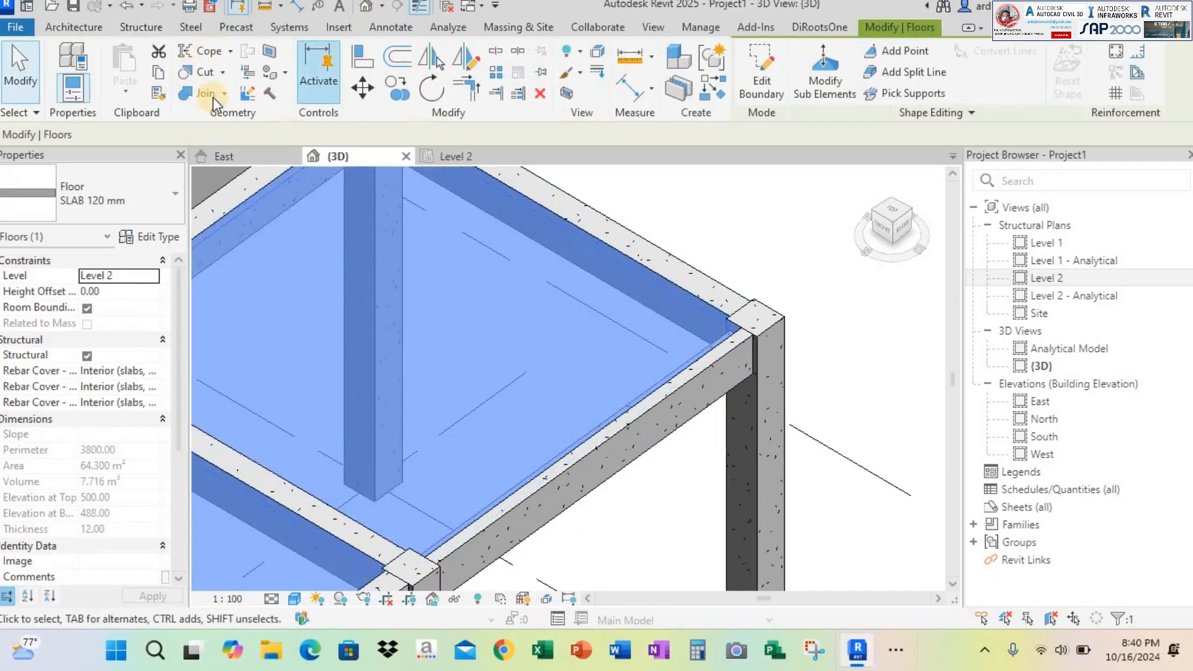
{"action": "left_click", "coordinate": [253, 197]}
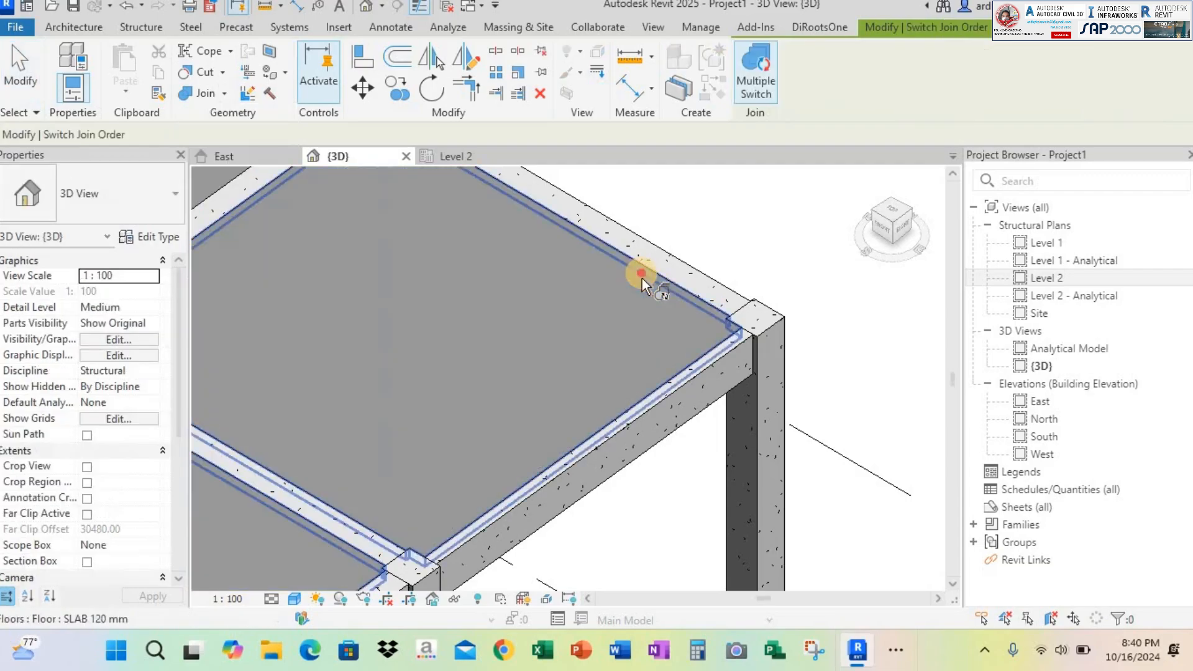
{"action": "left_click", "coordinate": [643, 278]}
{"action": "left_click", "coordinate": [733, 351]}
{"action": "scroll", "coordinate": [763, 322], "scroll_direction": "down", "scroll_amount": 2}
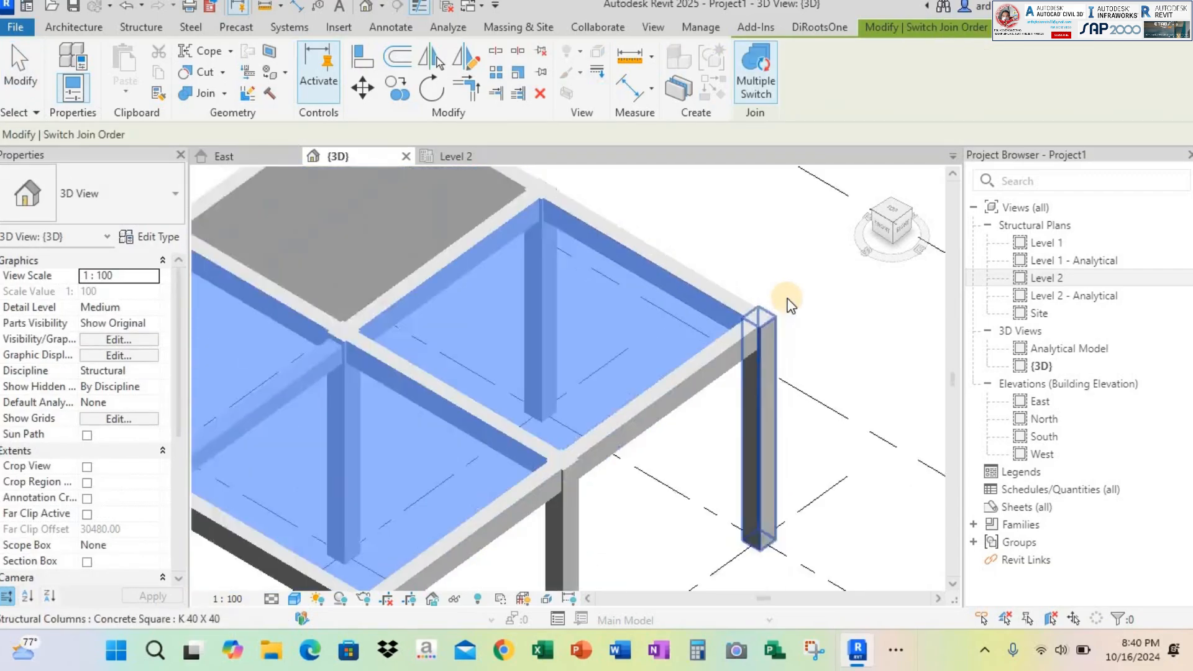
{"action": "key", "text": "Escape"}
{"action": "key", "text": "Escape"}
Switch the join order between the L-shaped slab and the inner B 30X50 beam that it still covers
{"action": "scroll", "coordinate": [482, 302], "scroll_direction": "down", "scroll_amount": 2}
{"action": "middle_click_drag", "start_coordinate": [482, 301], "coordinate": [625, 255], "text": "shift"}
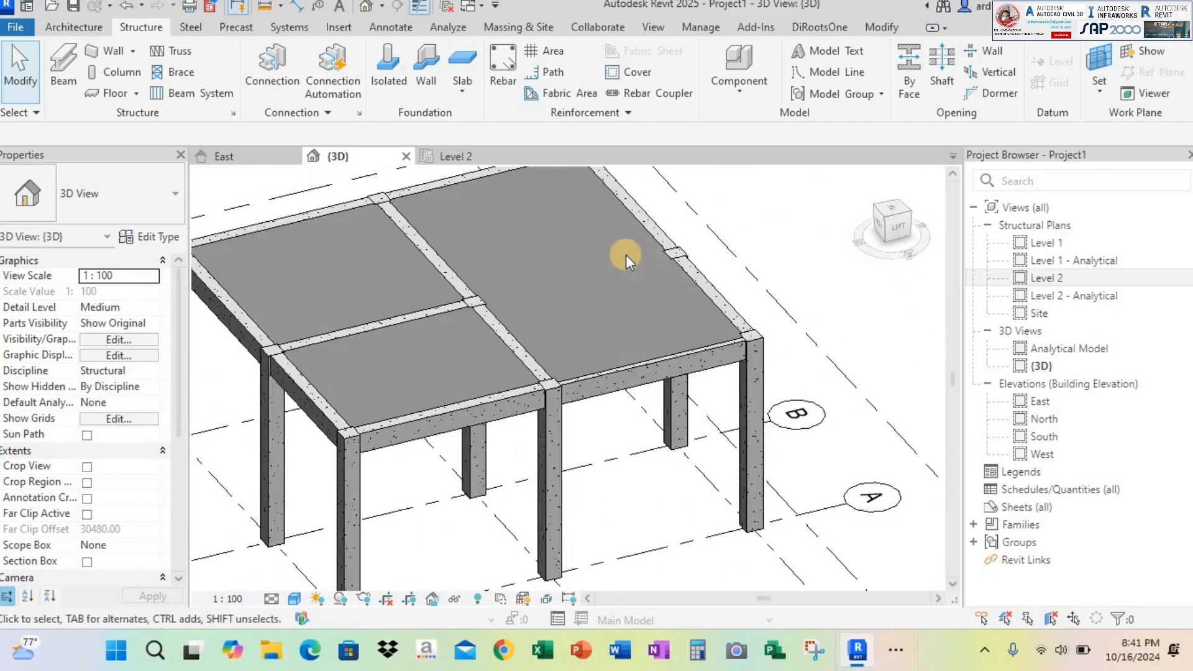
{"action": "scroll", "coordinate": [606, 273], "scroll_direction": "up", "scroll_amount": 2}
{"action": "scroll", "coordinate": [606, 274], "scroll_direction": "down", "scroll_amount": 1}
{"action": "left_click", "coordinate": [605, 270]}
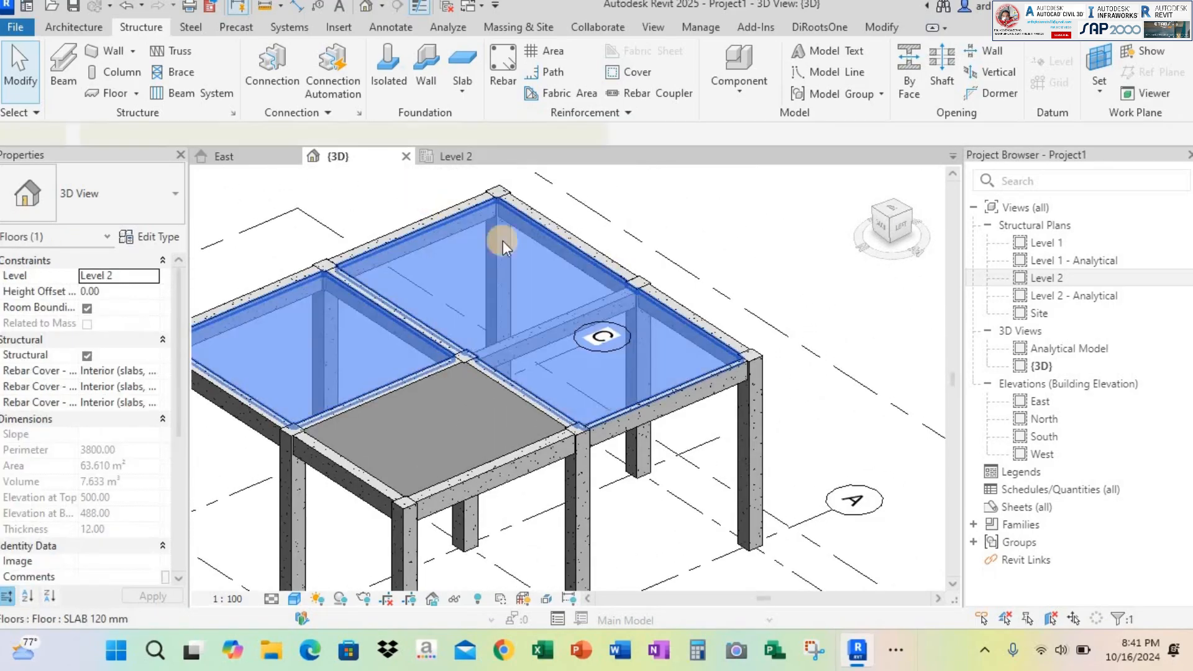
{"action": "left_click", "coordinate": [223, 93]}
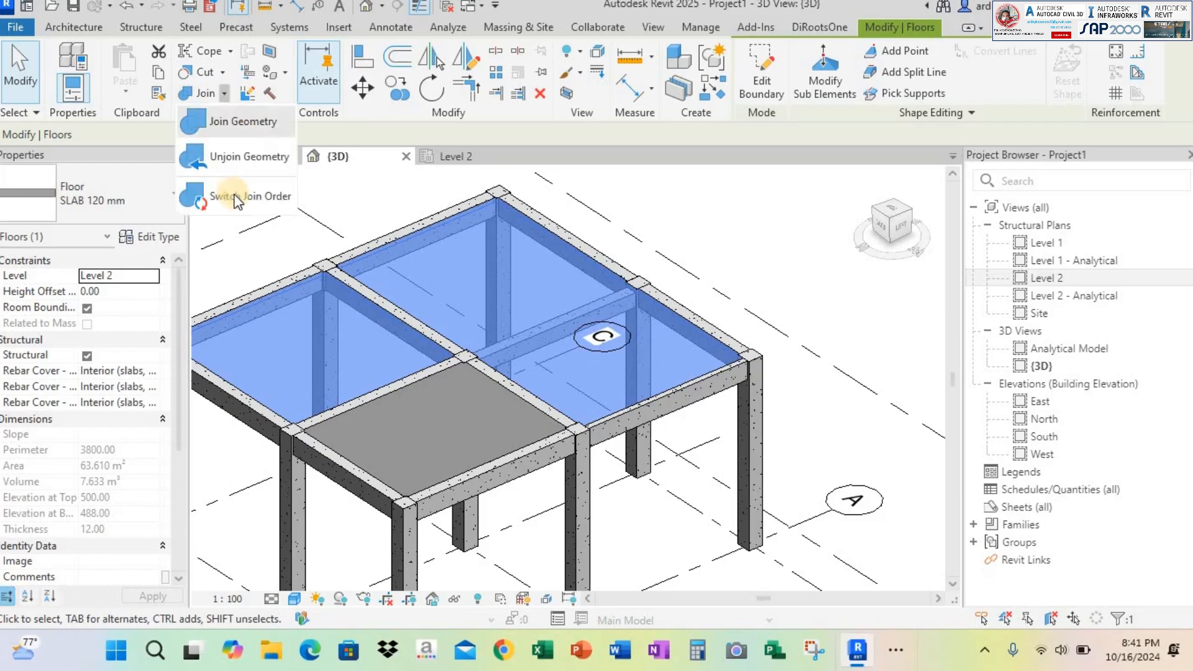
{"action": "left_click", "coordinate": [249, 198]}
{"action": "left_click", "coordinate": [585, 307]}
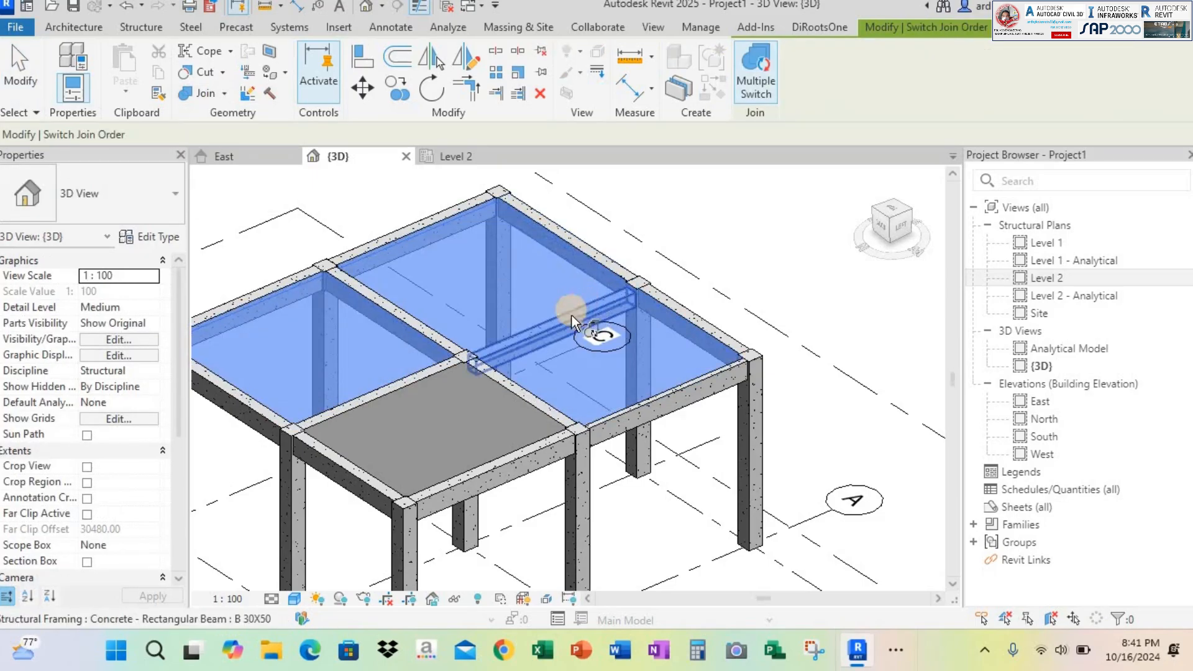
{"action": "left_click", "coordinate": [572, 315]}
{"action": "scroll", "coordinate": [686, 261], "scroll_direction": "up", "scroll_amount": 2}
{"action": "key", "text": "Escape"}
Switch the join order between the L-shaped slab and the perimeter beam in the bay beside the rectangular slab
{"action": "scroll", "coordinate": [715, 261], "scroll_direction": "down", "scroll_amount": 3}
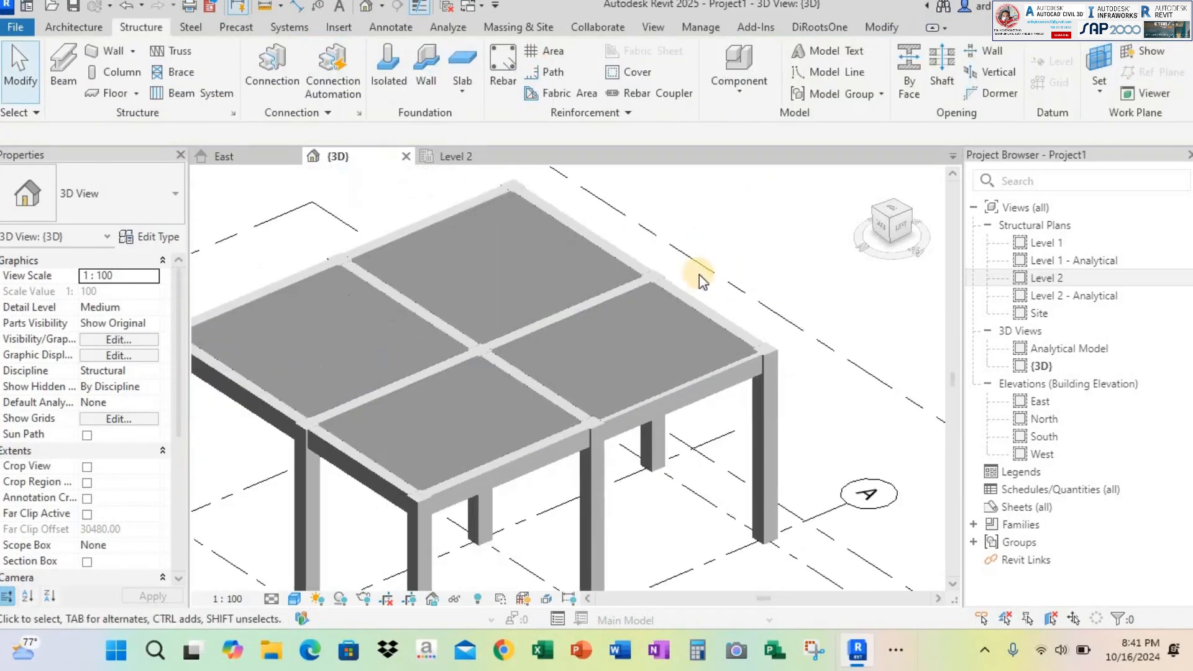
{"action": "middle_click_drag", "start_coordinate": [680, 314], "coordinate": [640, 354], "text": "shift"}
{"action": "scroll", "coordinate": [659, 379], "scroll_direction": "down", "scroll_amount": 2}
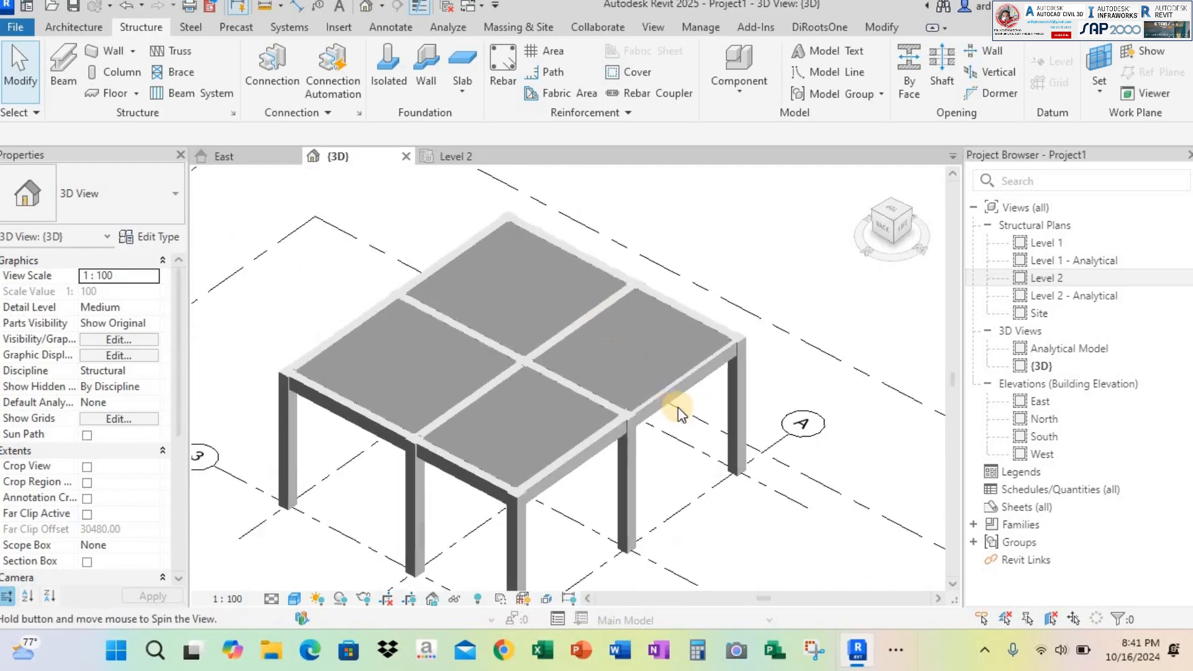
{"action": "scroll", "coordinate": [755, 255], "scroll_direction": "up", "scroll_amount": 5}
{"action": "left_click", "coordinate": [548, 175]}
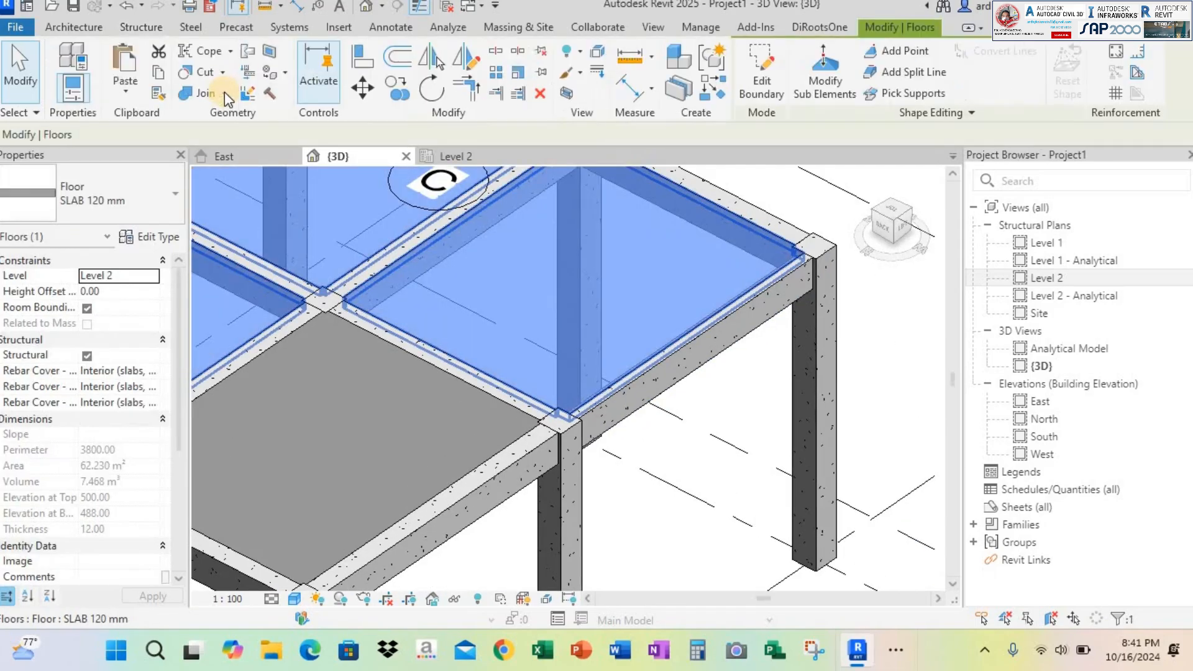
{"action": "left_click", "coordinate": [225, 93]}
{"action": "left_click", "coordinate": [236, 197]}
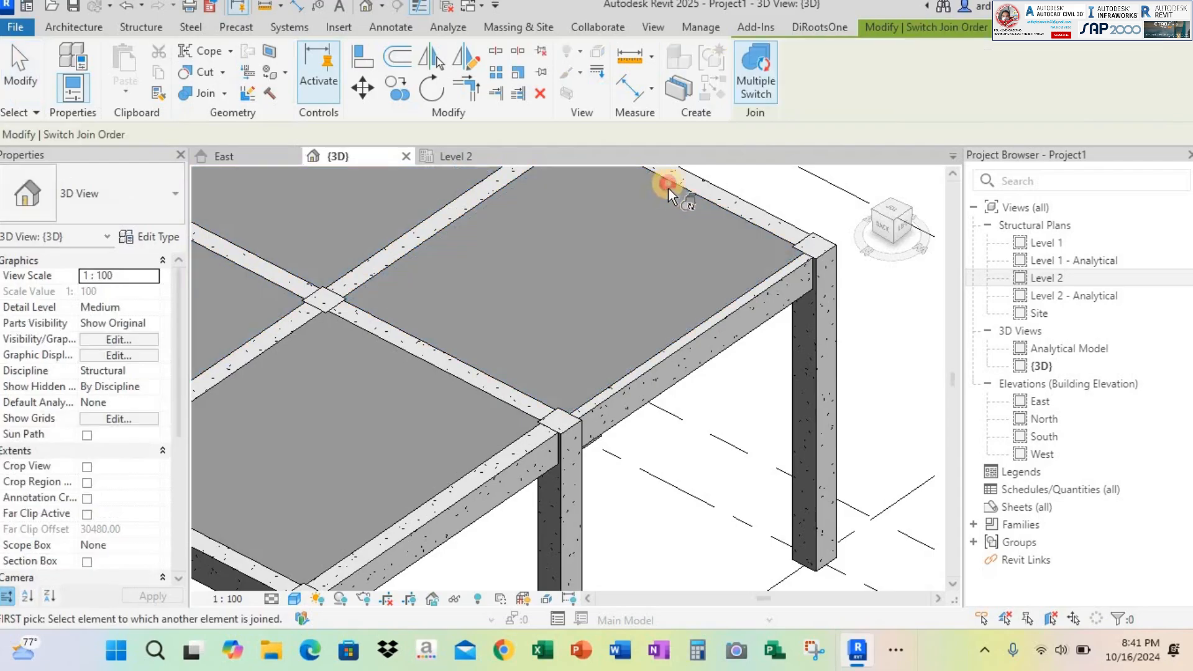
{"action": "left_click", "coordinate": [669, 188]}
{"action": "left_click", "coordinate": [729, 353]}
{"action": "scroll", "coordinate": [764, 270], "scroll_direction": "down", "scroll_amount": 3}
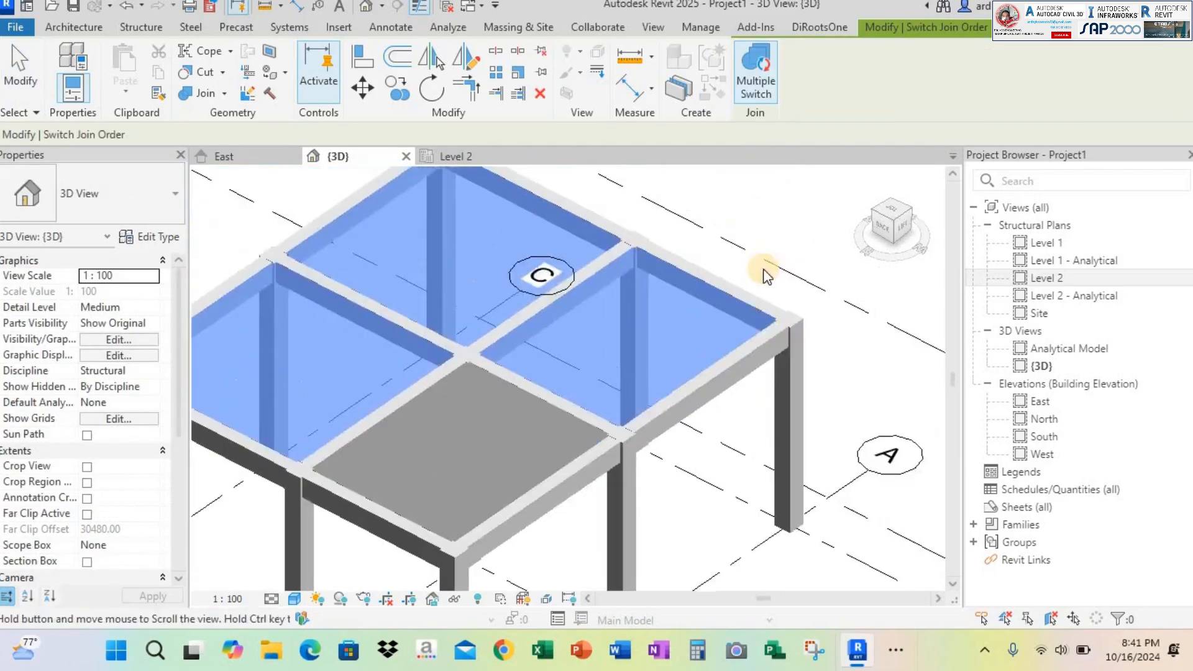
{"action": "key", "text": "Escape"}
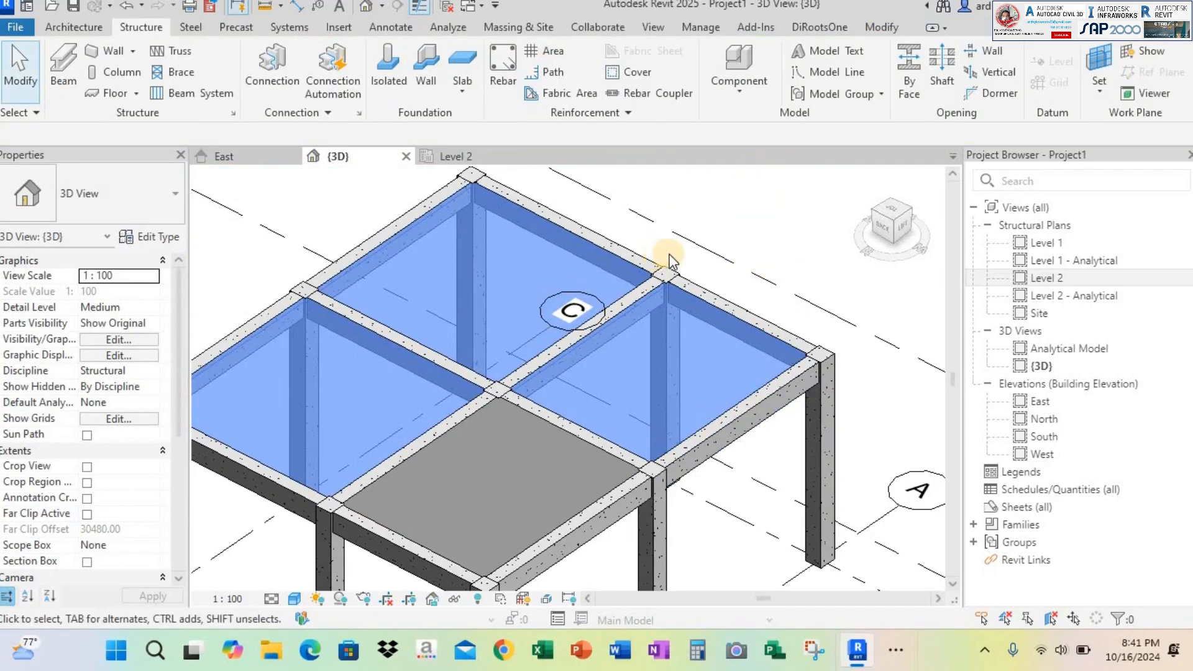
{"action": "scroll", "coordinate": [670, 260], "scroll_direction": "up", "scroll_amount": 3}
{"action": "scroll", "coordinate": [665, 250], "scroll_direction": "down", "scroll_amount": 4}
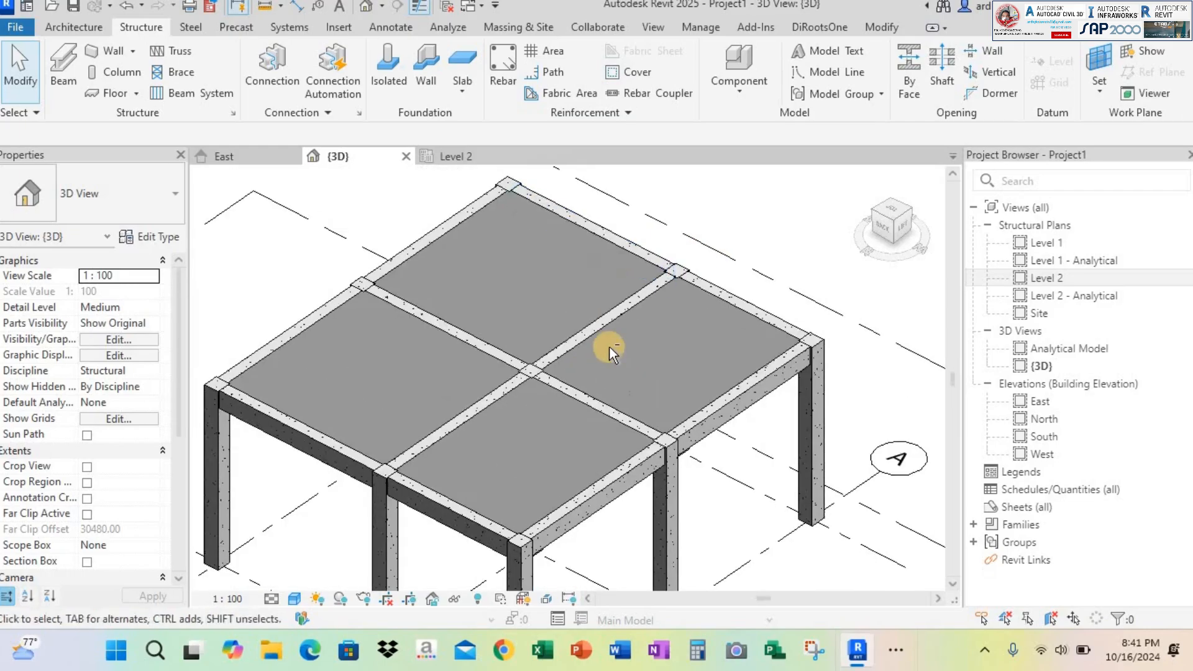
Open the Analytical Model 3D view, followed by the Level 1 - Analytical structural plan
{"action": "scroll", "coordinate": [620, 348], "scroll_direction": "down", "scroll_amount": 4}
{"action": "middle_click_drag", "start_coordinate": [680, 361], "coordinate": [651, 327], "text": "shift"}
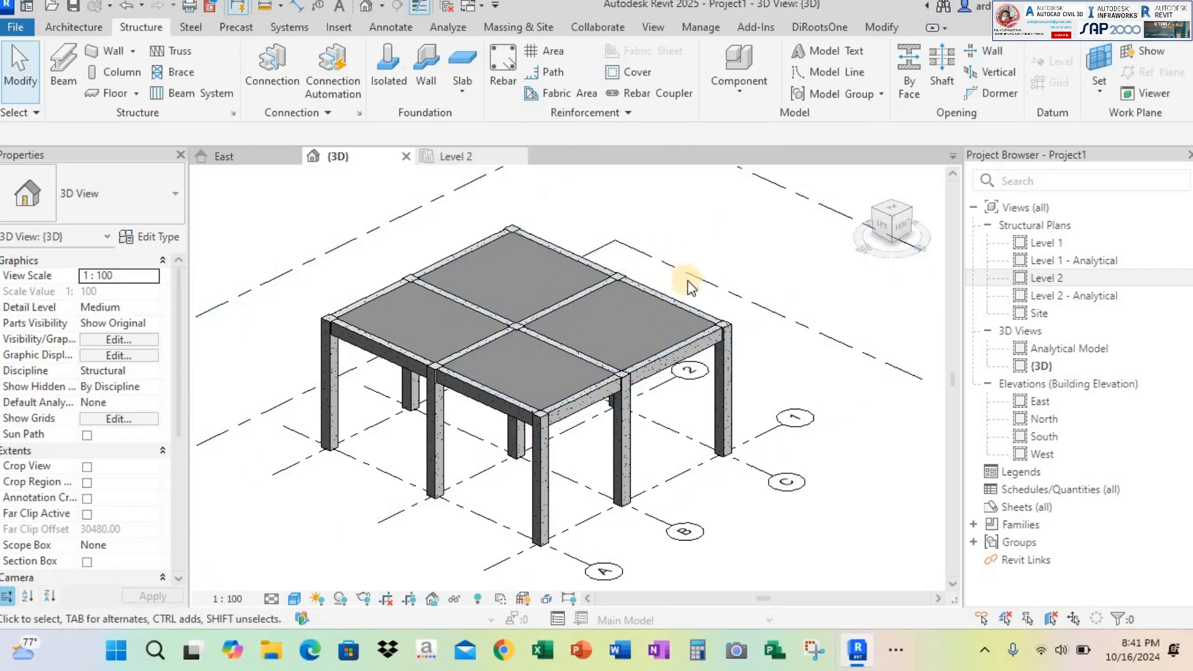
{"action": "middle_click_drag", "start_coordinate": [748, 267], "coordinate": [736, 280]}
{"action": "left_click", "coordinate": [442, 26]}
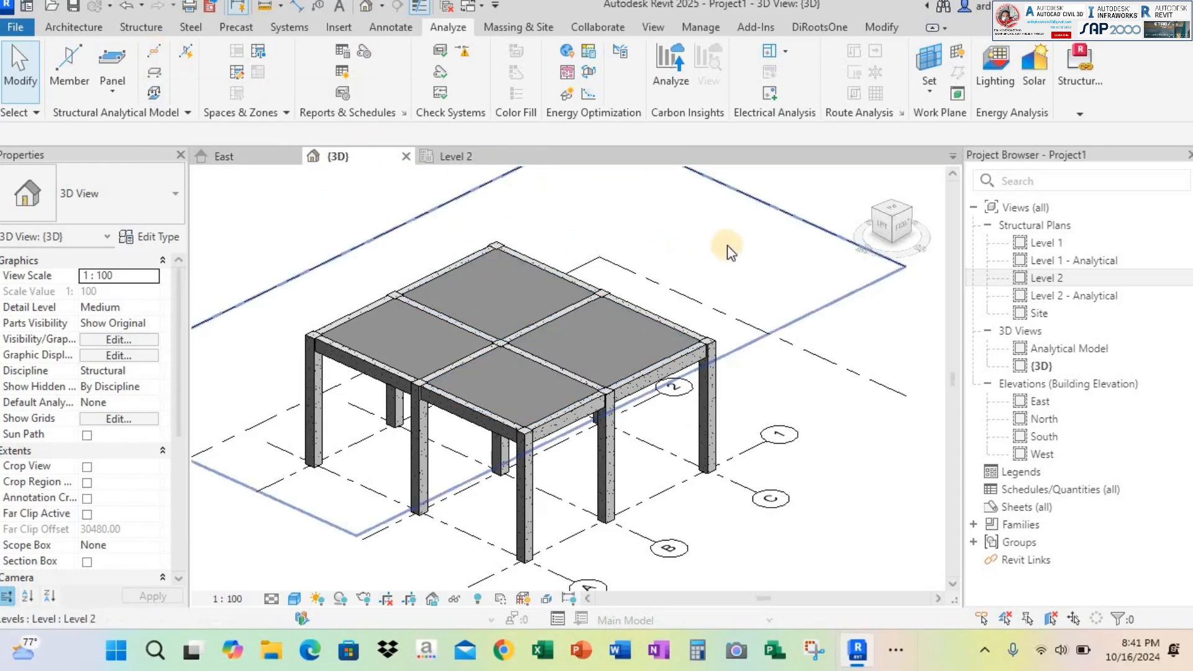
{"action": "double_click", "coordinate": [1054, 351]}
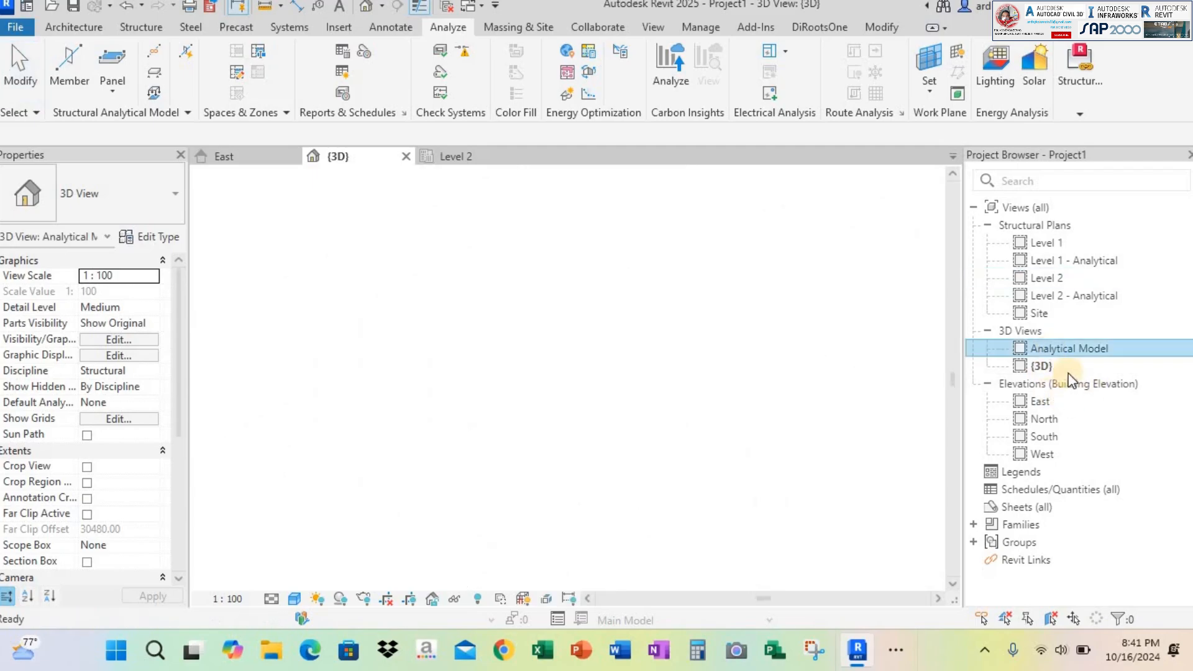
{"action": "left_click", "coordinate": [1051, 241]}
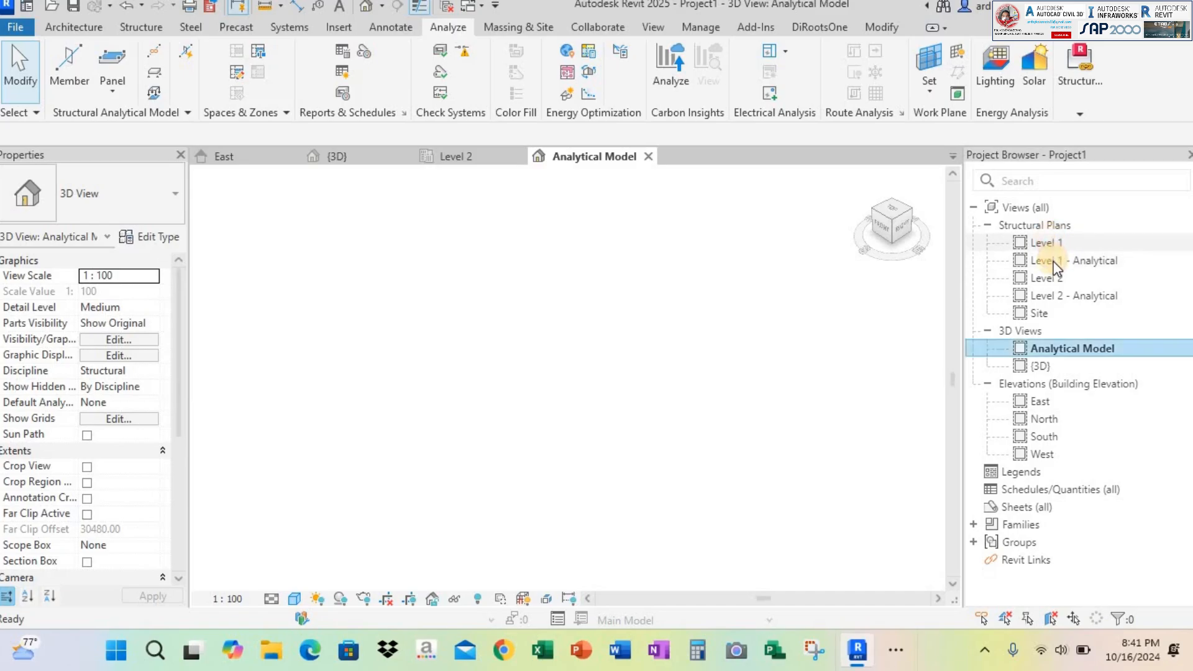
{"action": "left_click", "coordinate": [1049, 261]}
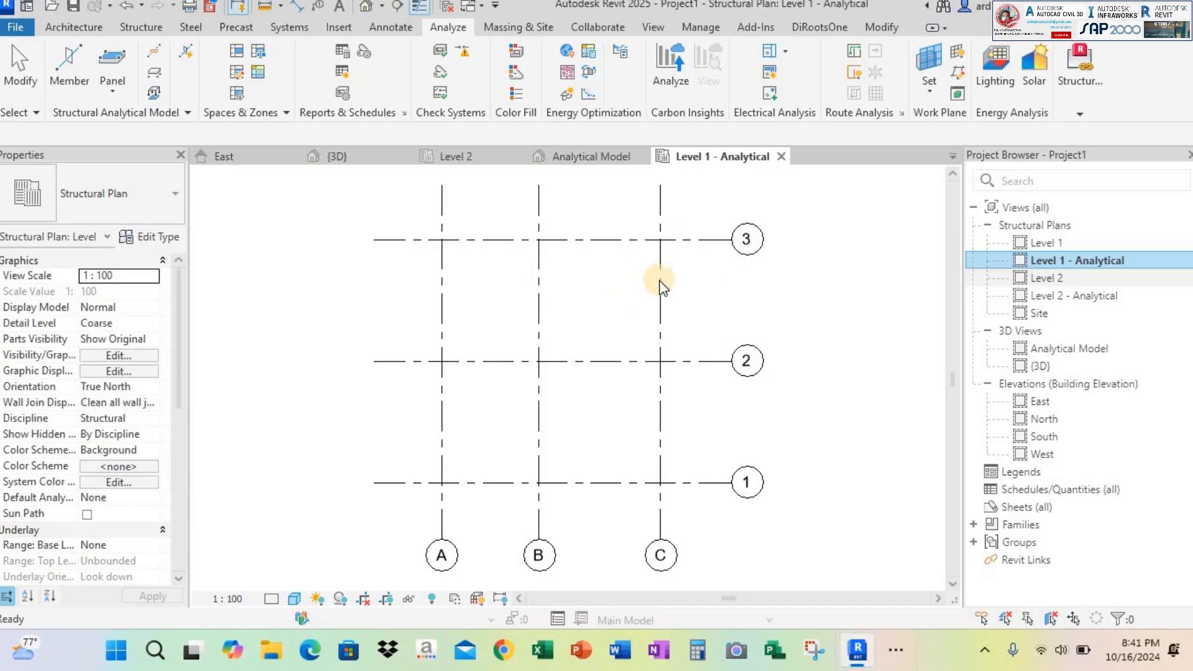
Start a vertical analytical member with Top Point Definition, spanning from Level 1 as lowest to Level 2 as highest associated level
{"action": "left_click", "coordinate": [73, 77]}
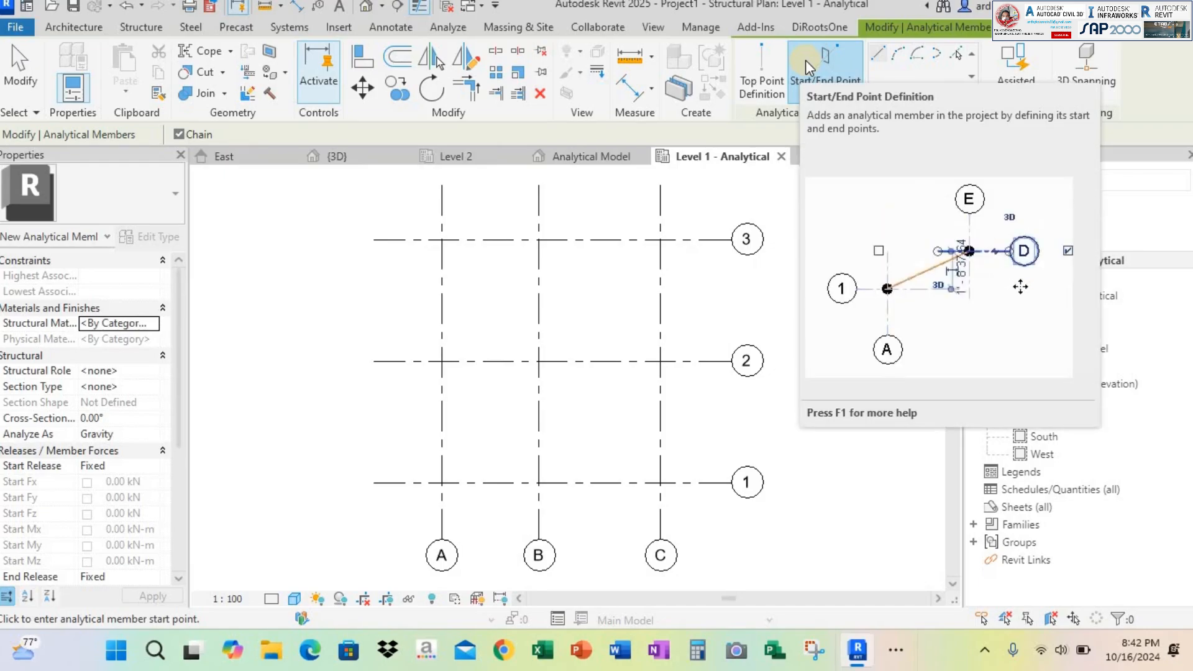
{"action": "left_click", "coordinate": [764, 67]}
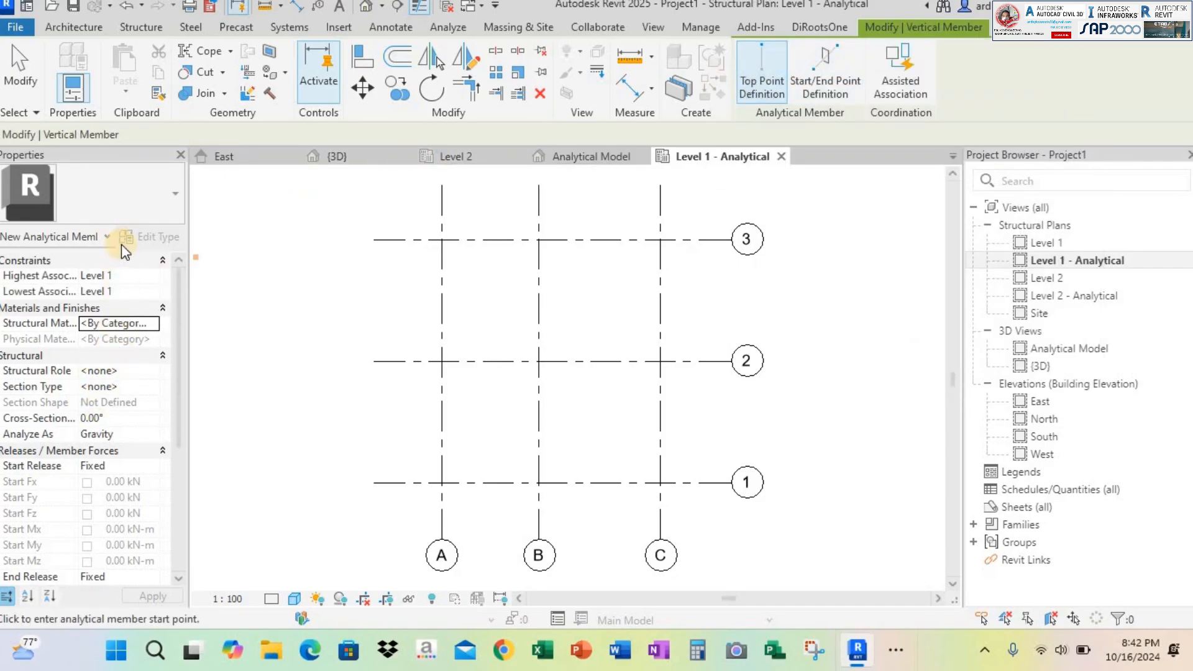
{"action": "scroll", "coordinate": [102, 327], "scroll_direction": "down", "scroll_amount": 3}
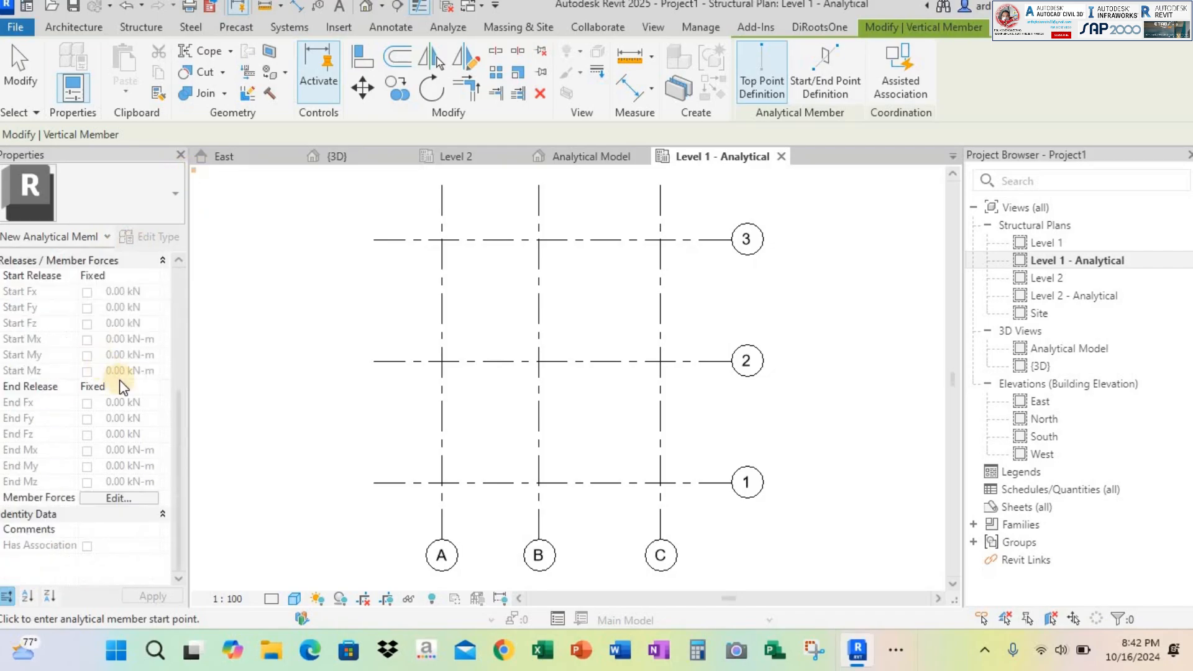
{"action": "scroll", "coordinate": [119, 379], "scroll_direction": "up", "scroll_amount": 3}
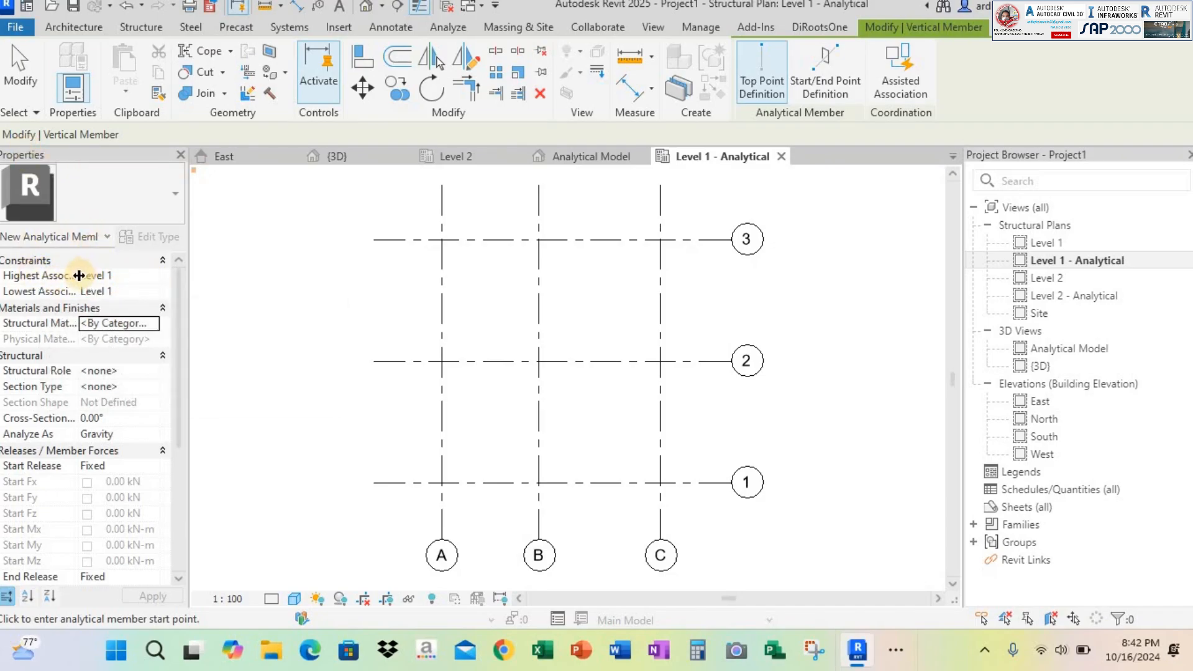
{"action": "mouse_move", "coordinate": [91, 275]}
{"action": "left_mouse_down"}
{"action": "mouse_move", "coordinate": [192, 285]}
{"action": "mouse_move", "coordinate": [80, 278]}
{"action": "left_mouse_up"}
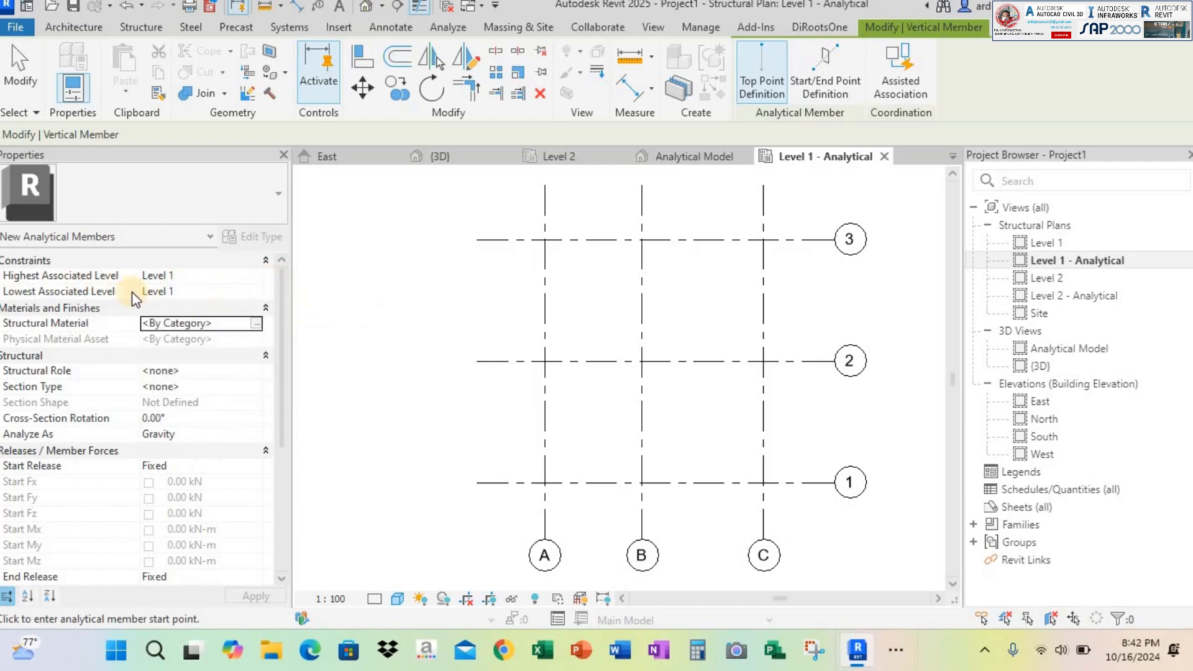
{"action": "left_click", "coordinate": [255, 291]}
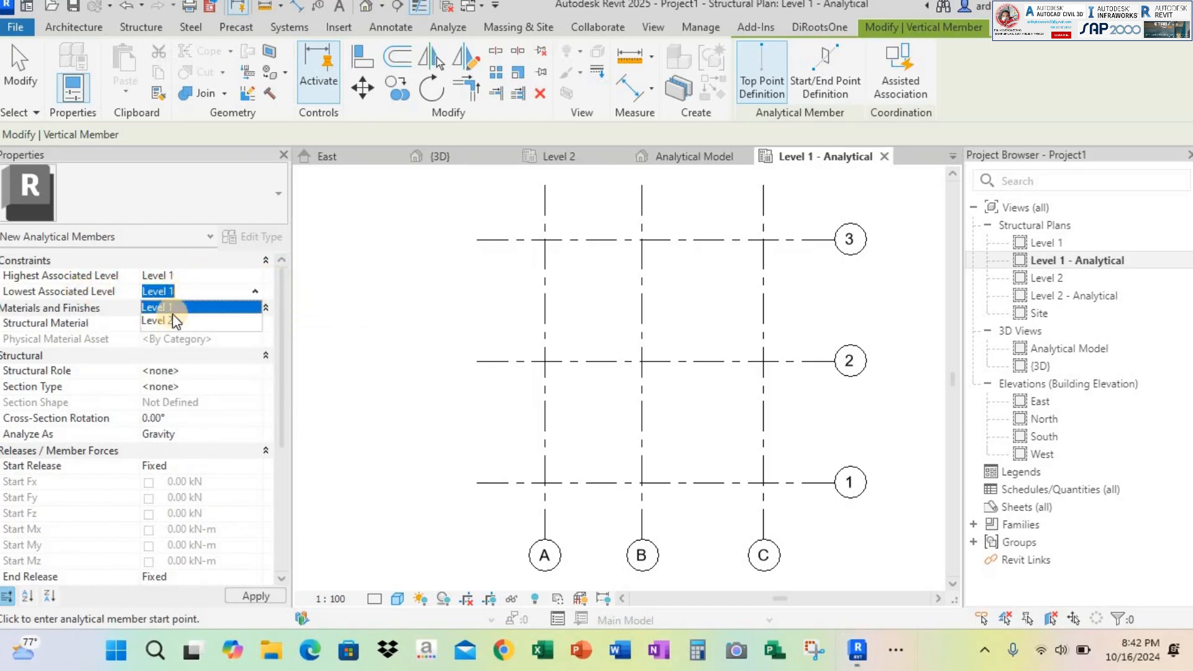
{"action": "left_click", "coordinate": [174, 308]}
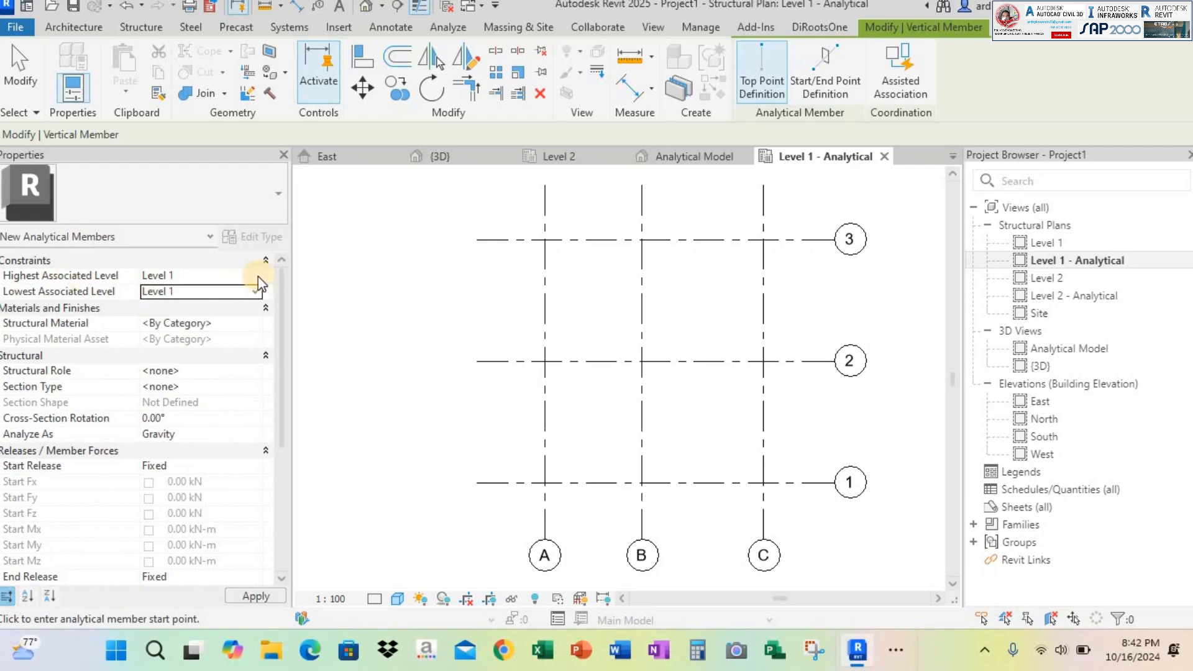
{"action": "left_click", "coordinate": [255, 275]}
{"action": "left_click", "coordinate": [252, 304]}
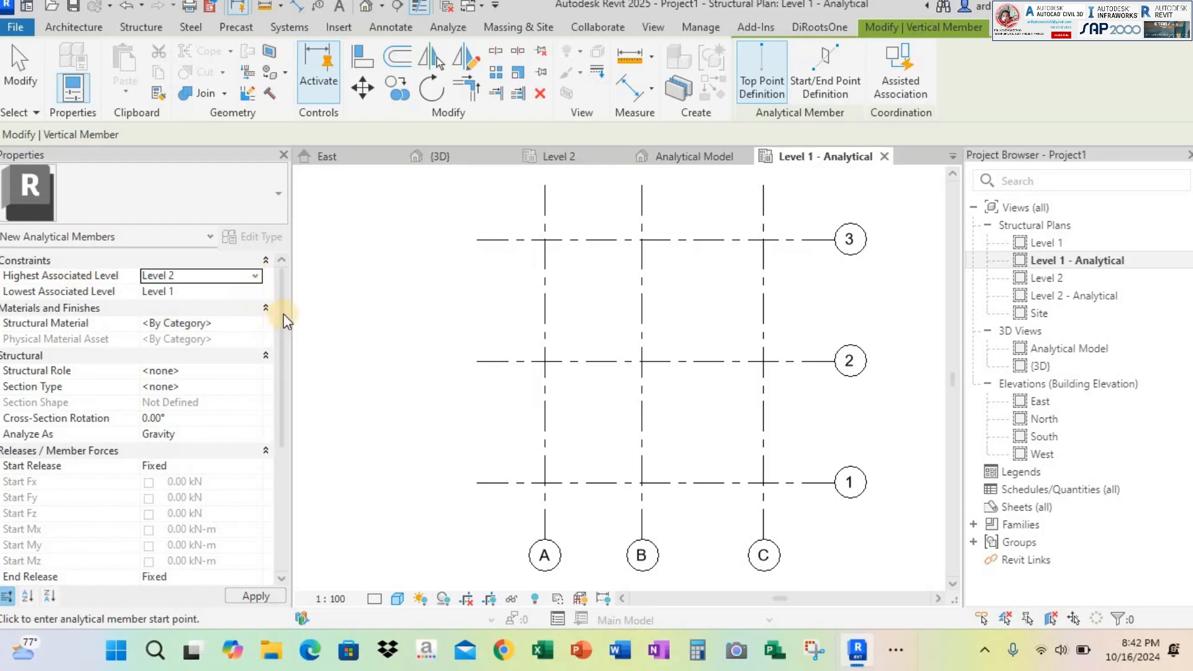
Set the new analytical member's structural role to Column and its section type to Concrete Square : K 40 X 40
{"action": "left_click", "coordinate": [255, 372]}
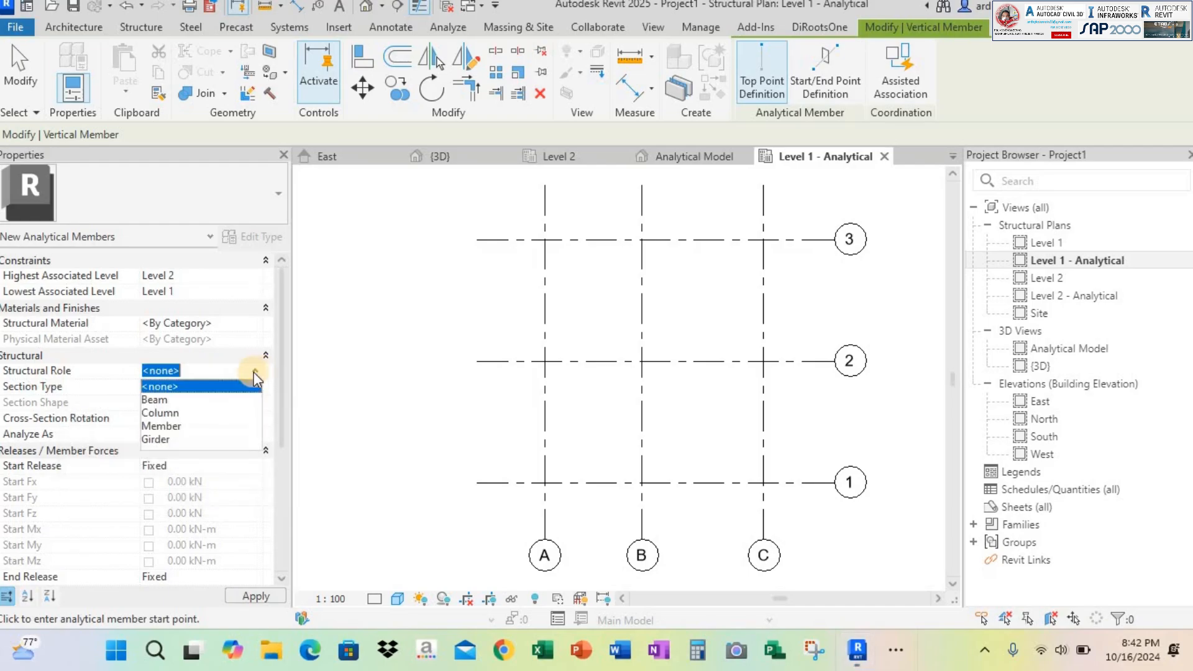
{"action": "left_click", "coordinate": [160, 413]}
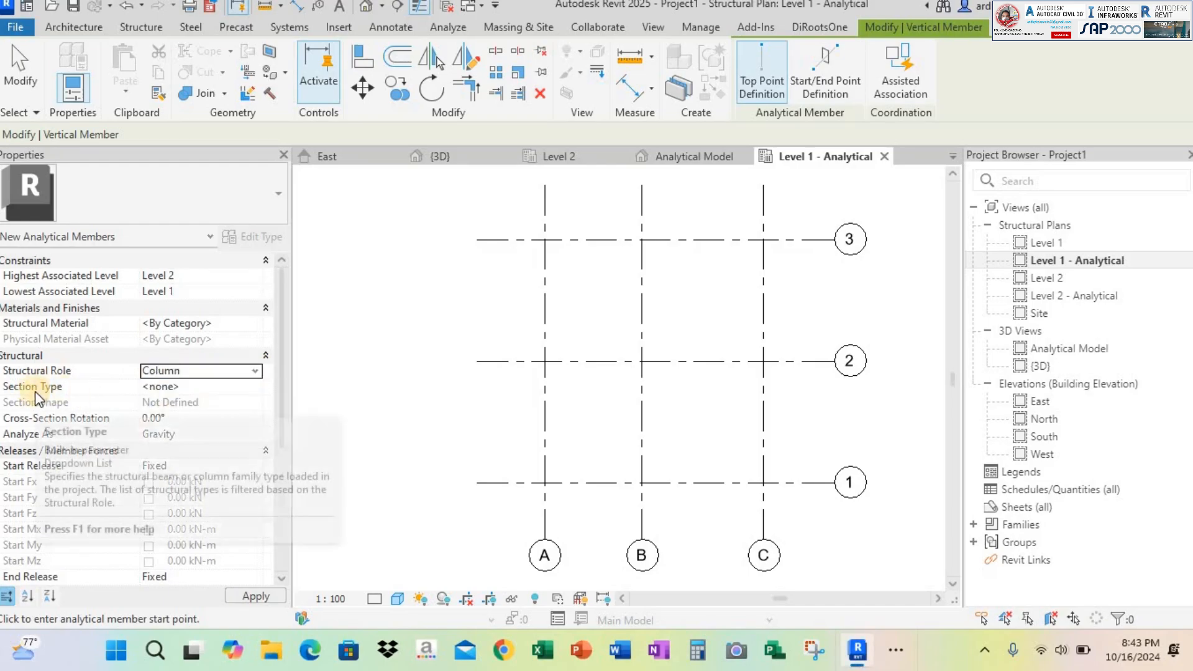
{"action": "left_click", "coordinate": [255, 388]}
{"action": "left_click", "coordinate": [255, 388]}
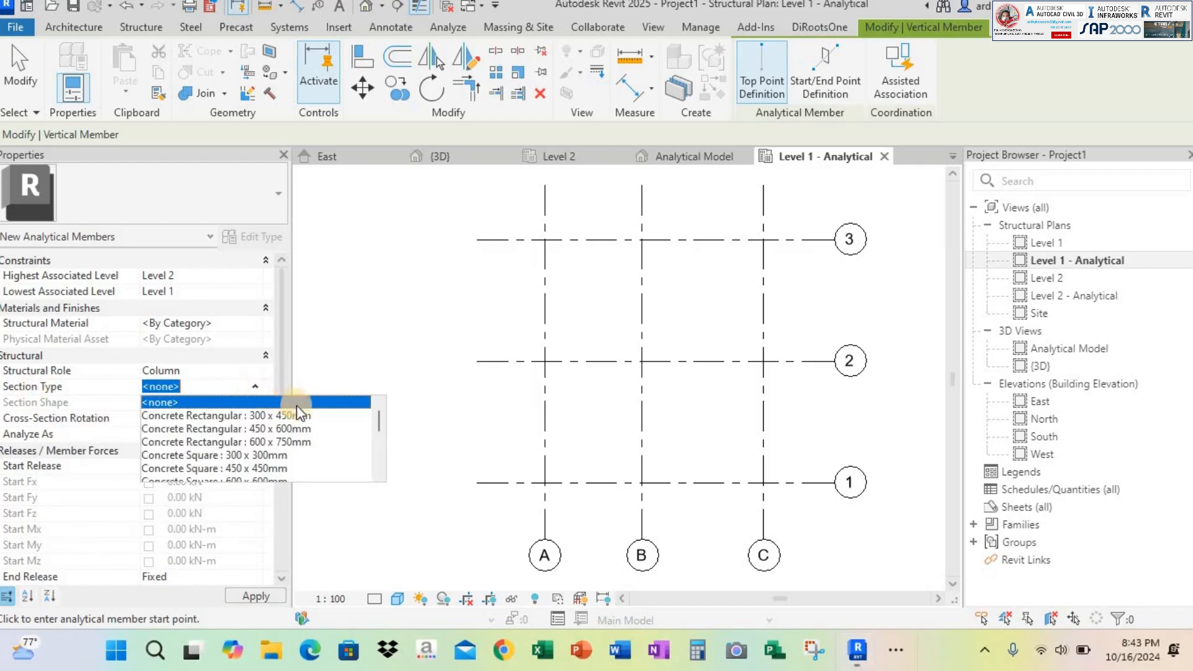
{"action": "scroll", "coordinate": [293, 441], "scroll_direction": "down", "scroll_amount": 1}
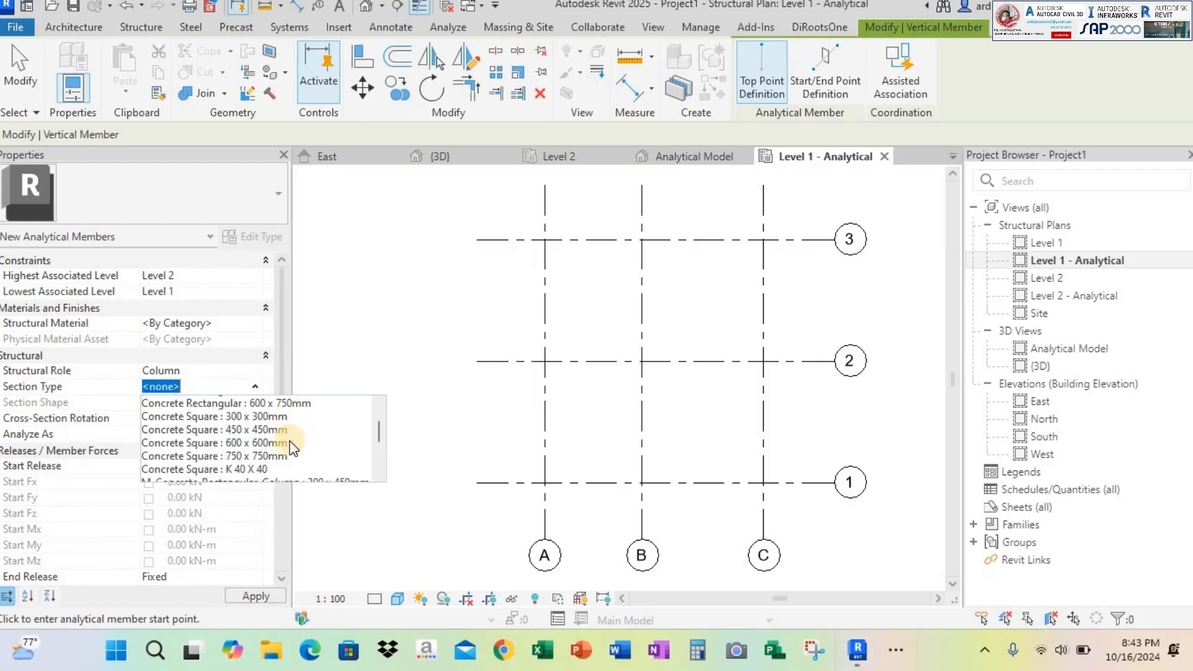
{"action": "left_click", "coordinate": [211, 469]}
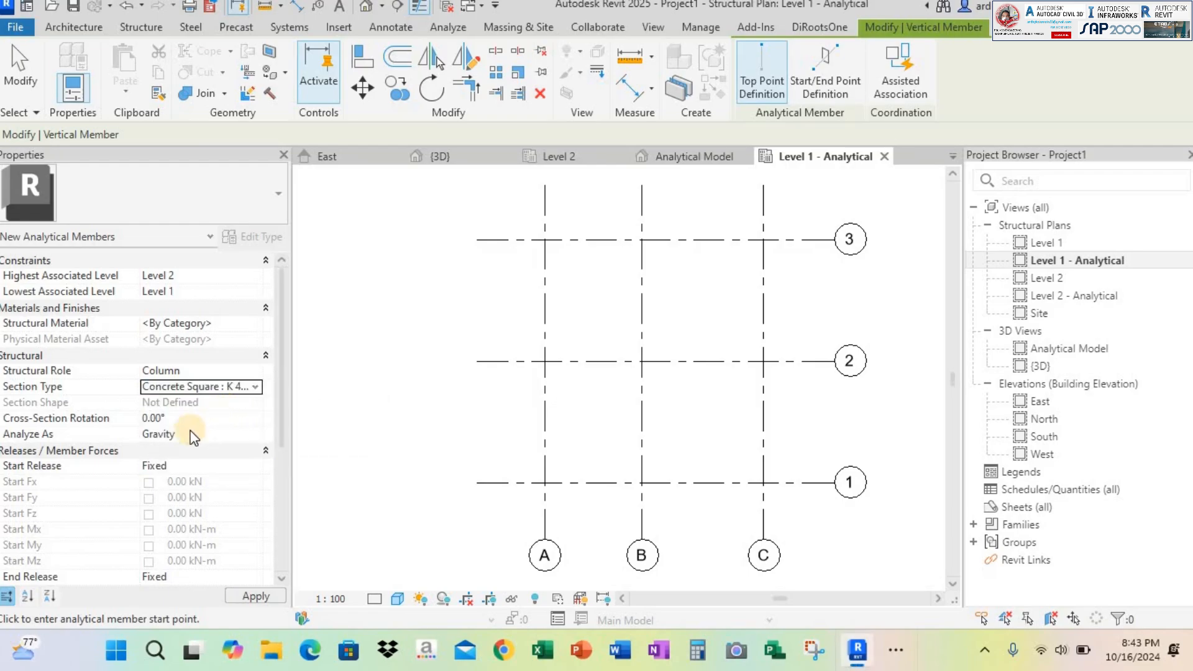
{"action": "left_click", "coordinate": [259, 434]}
{"action": "left_click", "coordinate": [259, 434]}
{"action": "left_click", "coordinate": [259, 434]}
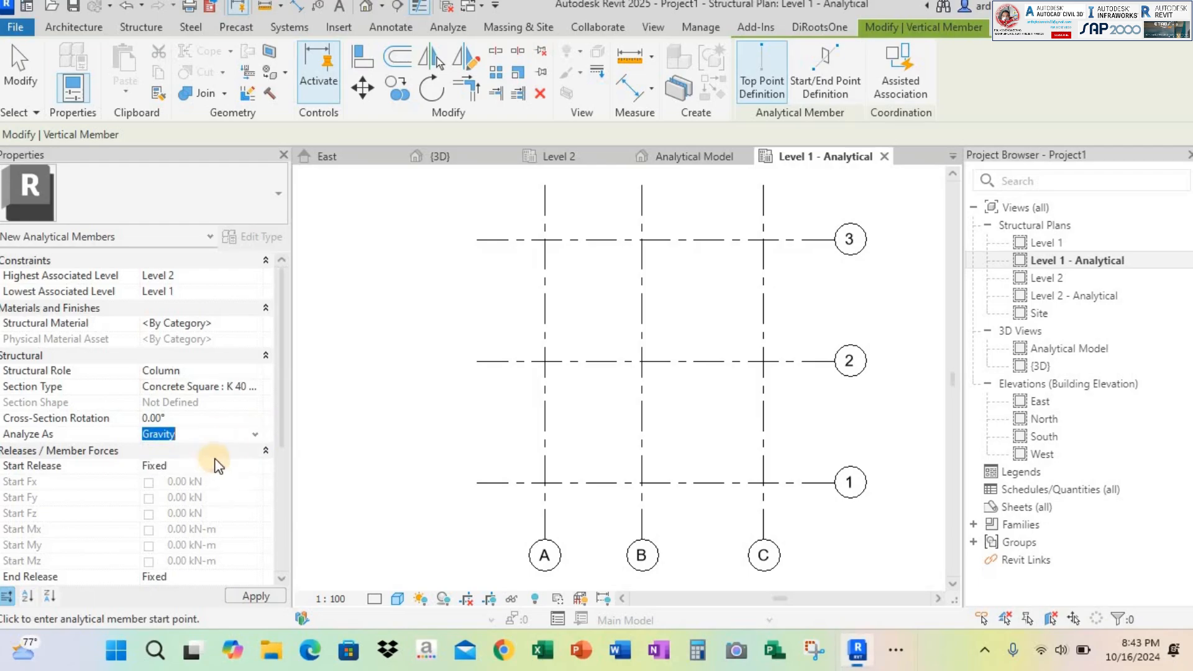
{"action": "scroll", "coordinate": [286, 386], "scroll_direction": "down", "scroll_amount": 5}
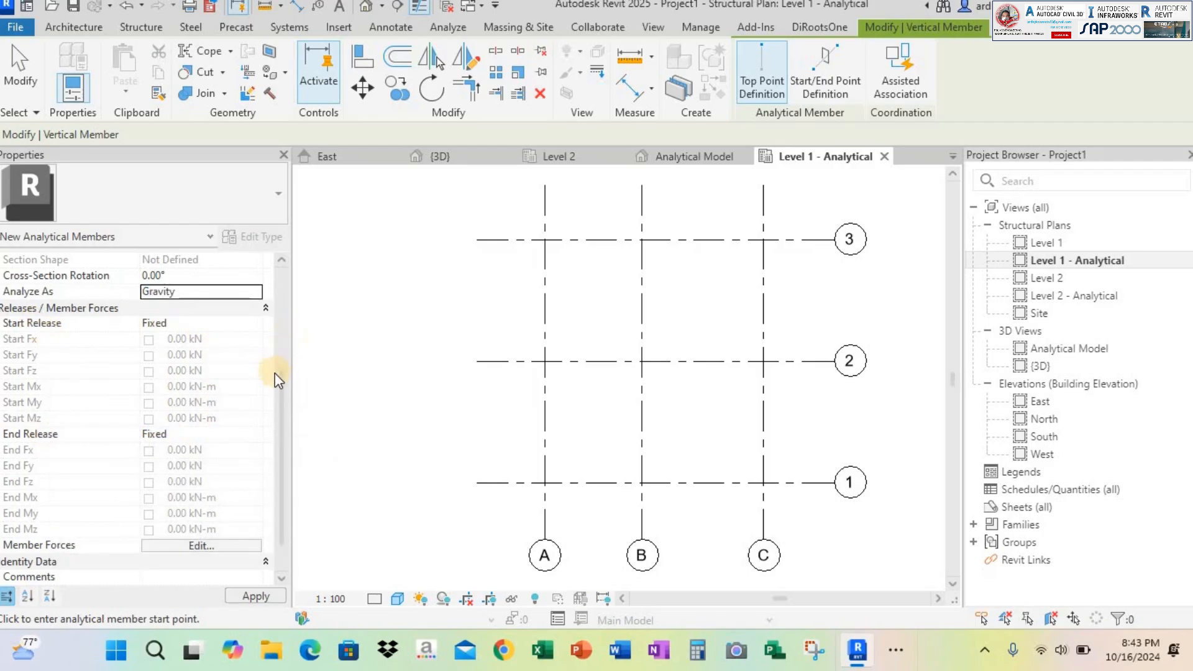
{"action": "left_click_drag", "start_coordinate": [281, 398], "coordinate": [292, 249]}
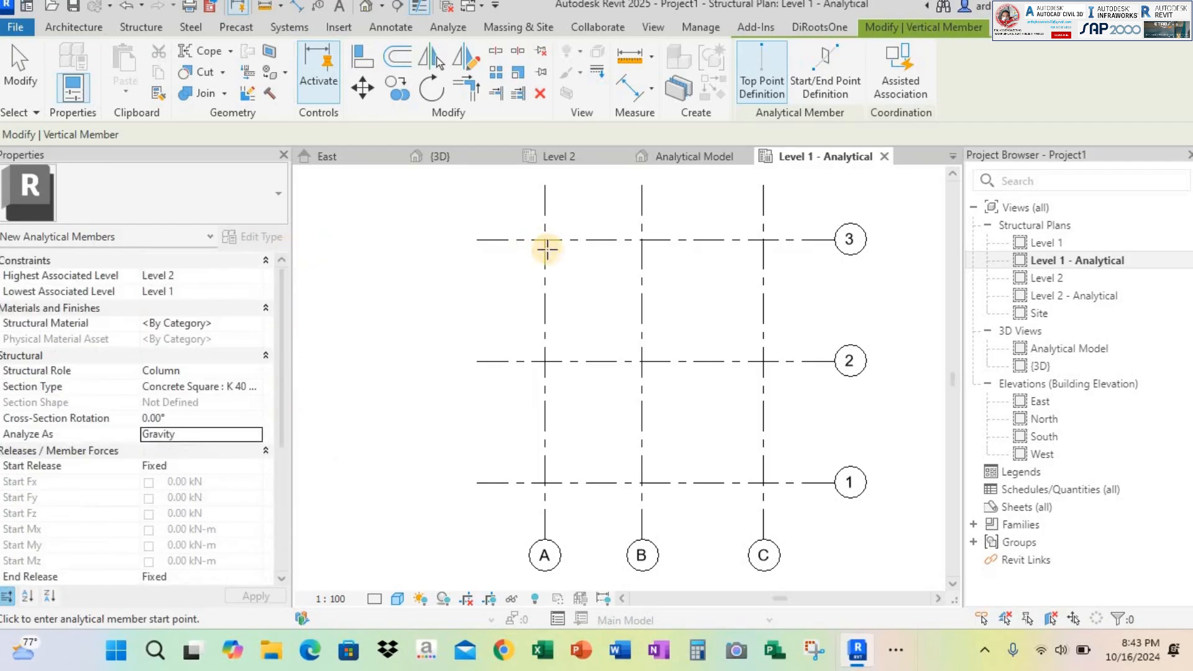
Place column analytical members at all nine intersections of grids A–C and 1–3, and check them in the Analytical Model 3D view
{"action": "left_click", "coordinate": [545, 239]}
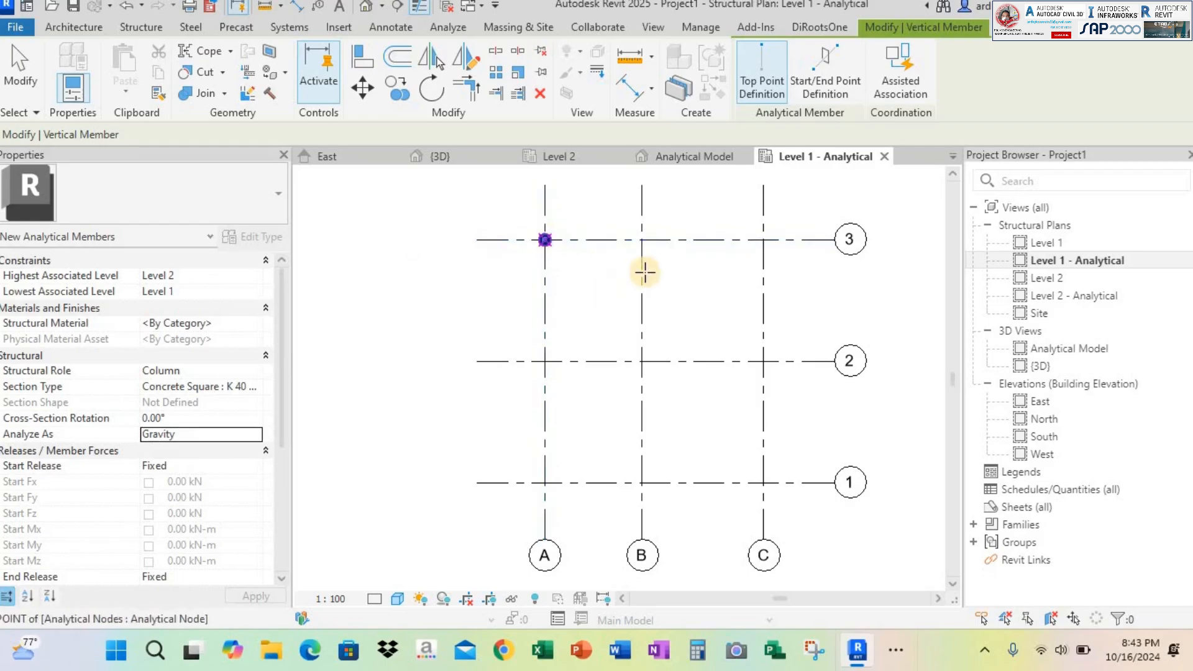
{"action": "left_click", "coordinate": [642, 239]}
{"action": "left_click", "coordinate": [764, 239]}
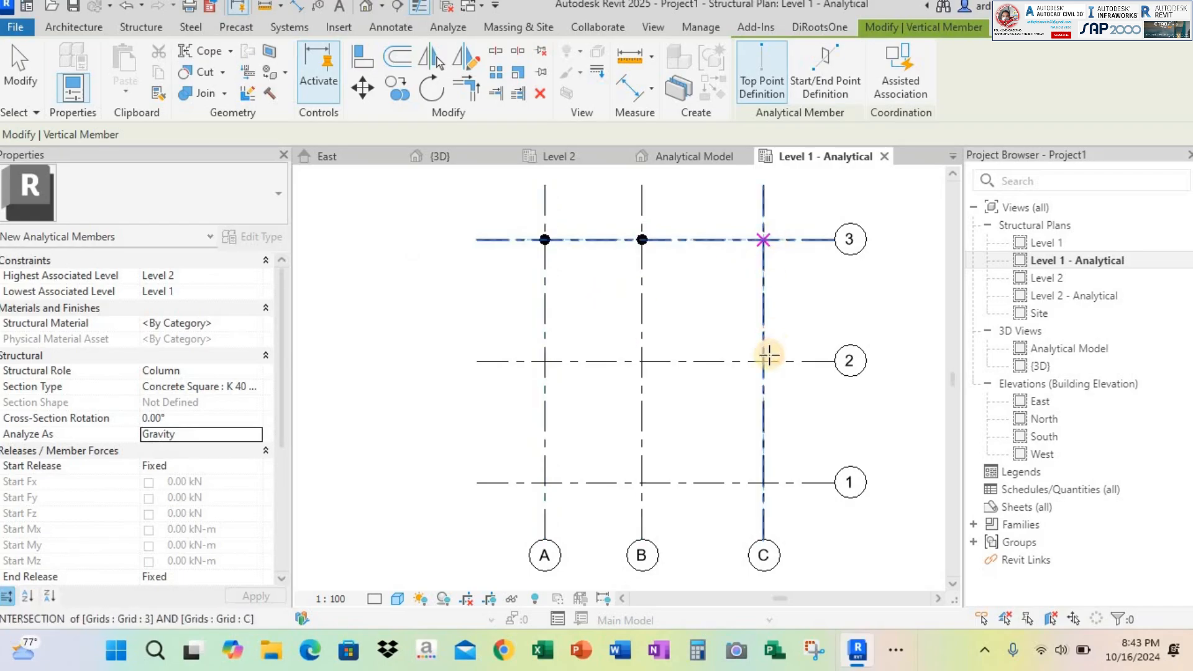
{"action": "left_click", "coordinate": [764, 362]}
{"action": "left_click", "coordinate": [642, 361]}
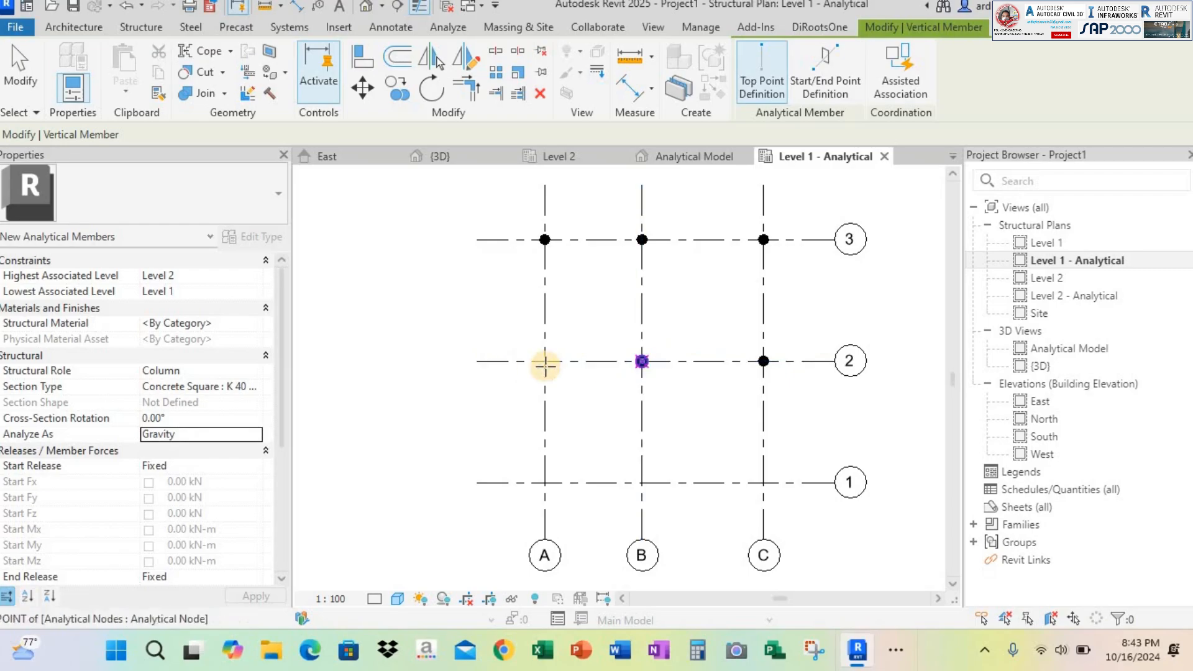
{"action": "left_click", "coordinate": [545, 361]}
{"action": "left_click", "coordinate": [640, 483]}
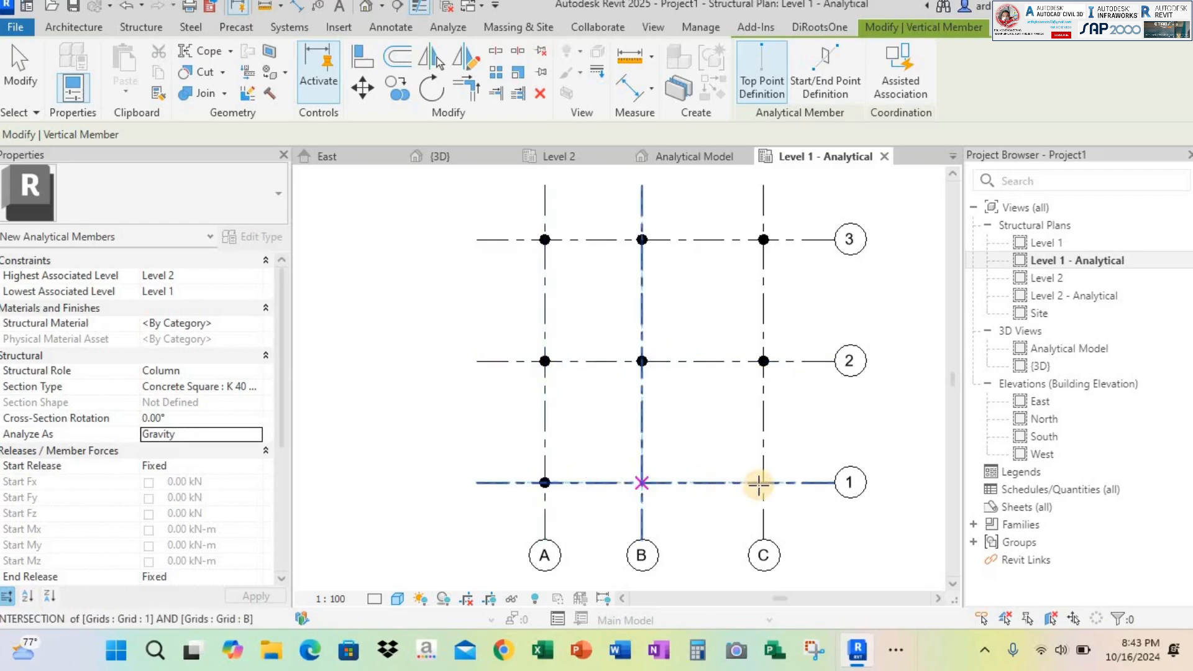
{"action": "left_click", "coordinate": [760, 482]}
{"action": "key", "text": "Escape"}
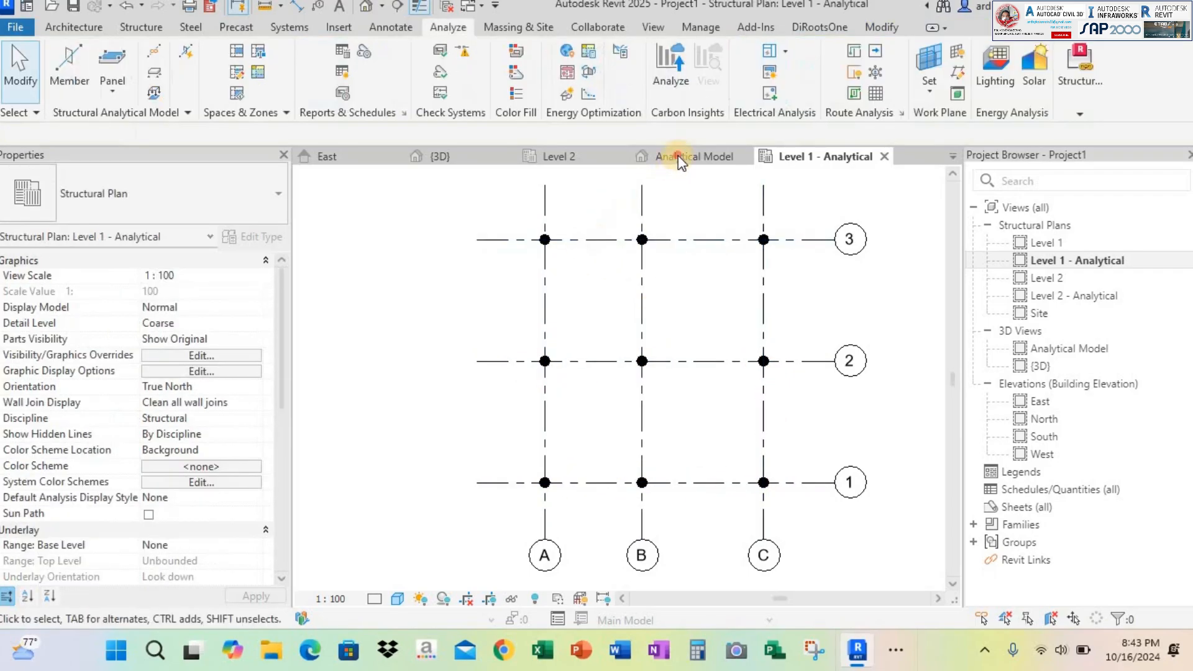
{"action": "left_click", "coordinate": [678, 155]}
{"action": "middle_click_drag", "start_coordinate": [614, 365], "coordinate": [677, 345], "text": "shift"}
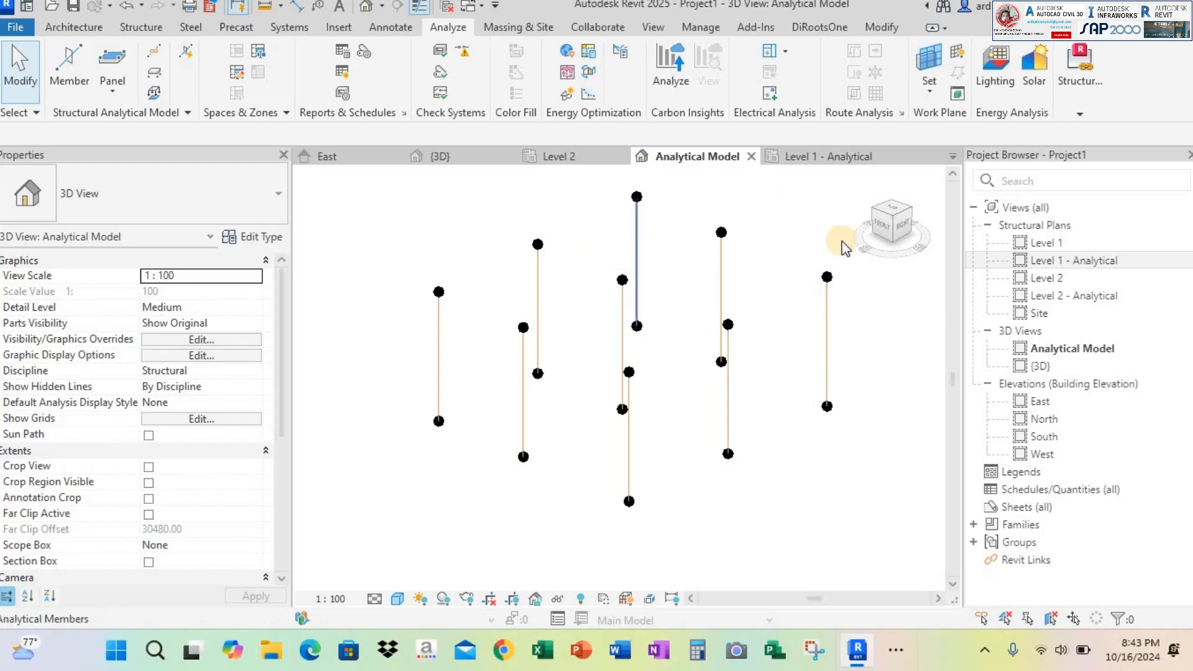
In the Level 2 - Analytical plan, set up start/end-point analytical members with role Beam and section Concrete - Rectangular Beam : B 30X50
{"action": "left_click", "coordinate": [1069, 300]}
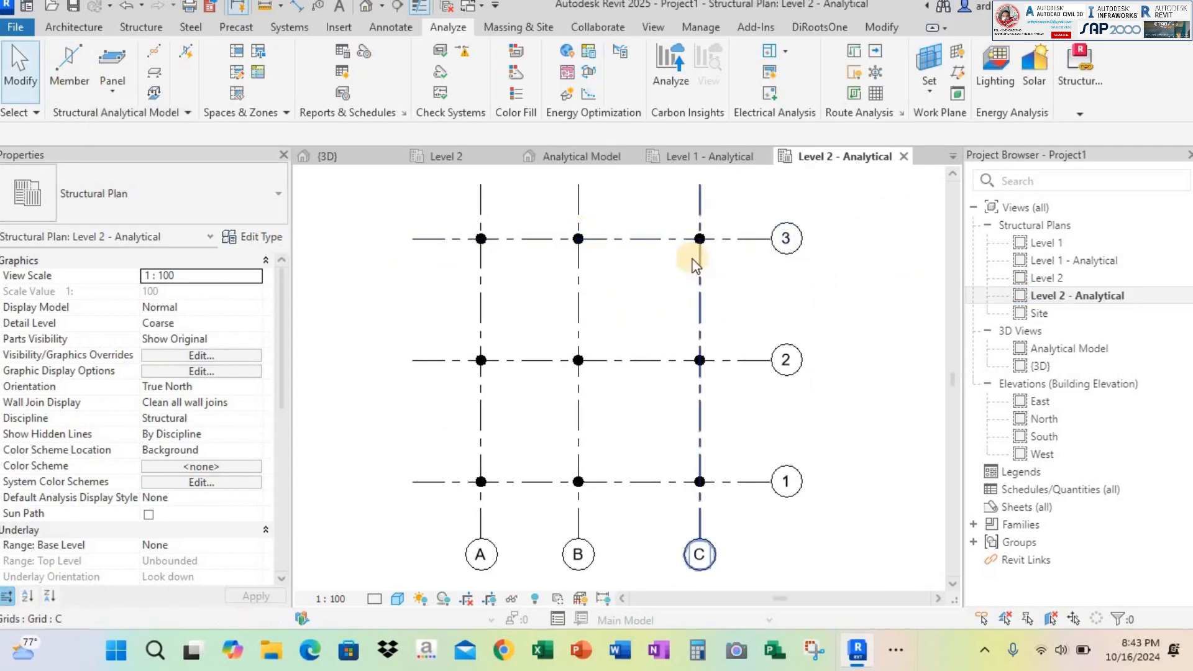
{"action": "middle_click_drag", "start_coordinate": [693, 260], "coordinate": [685, 258]}
{"action": "left_click", "coordinate": [80, 58]}
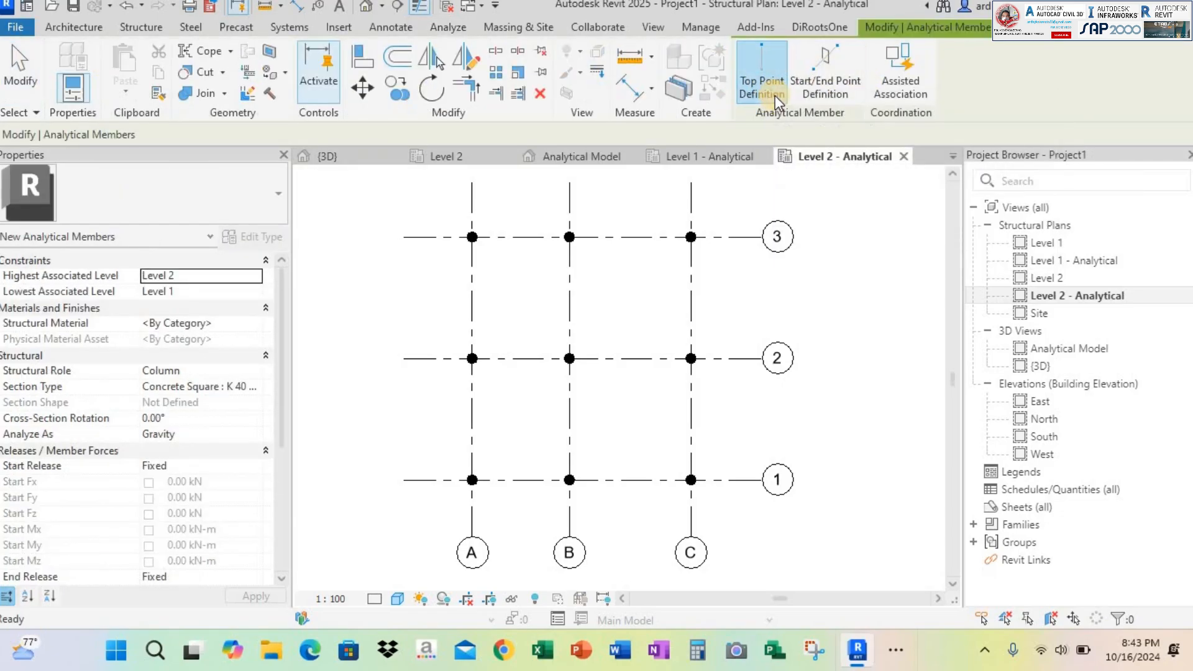
{"action": "left_click", "coordinate": [835, 72]}
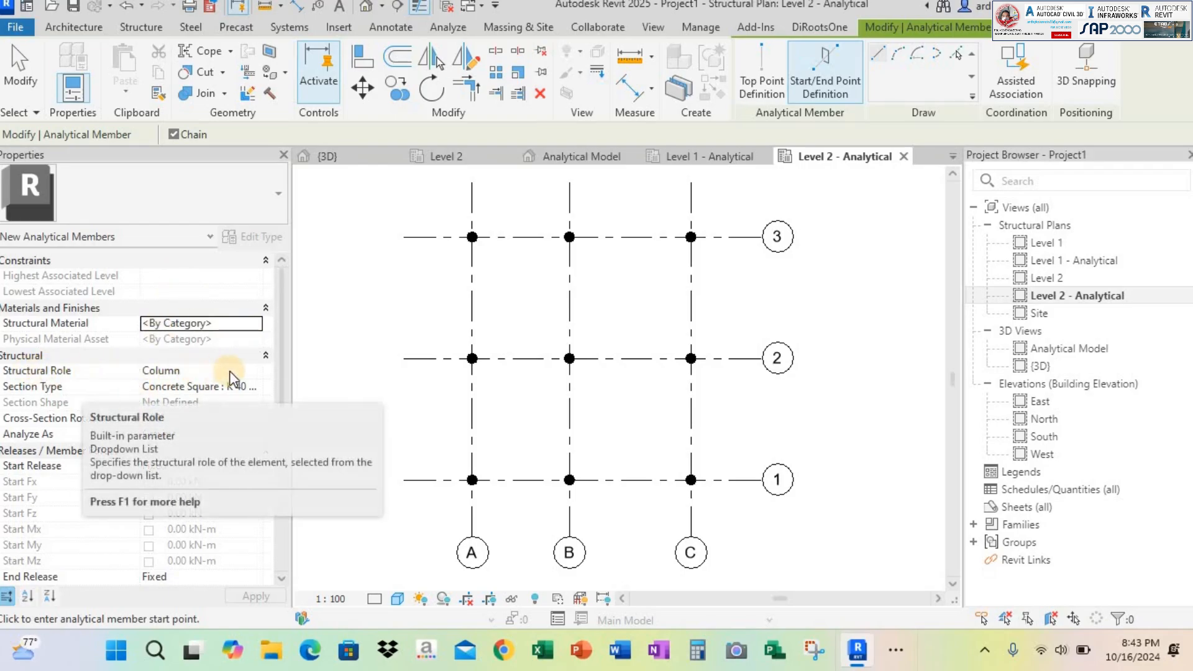
{"action": "left_click", "coordinate": [258, 371]}
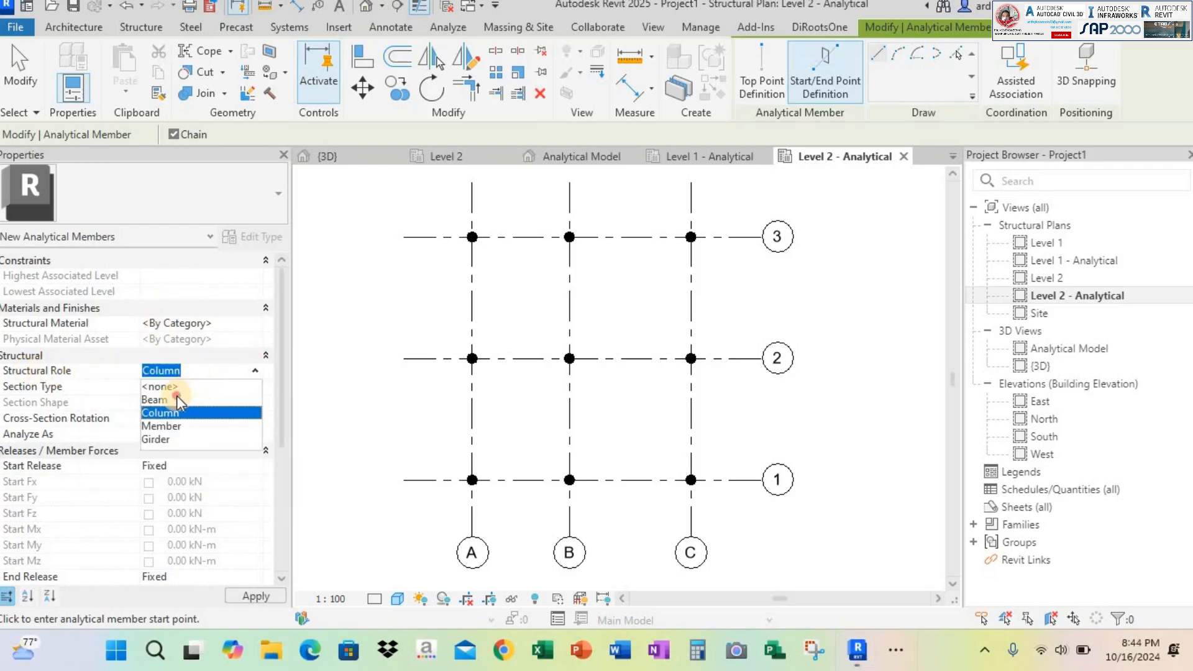
{"action": "left_click", "coordinate": [159, 400]}
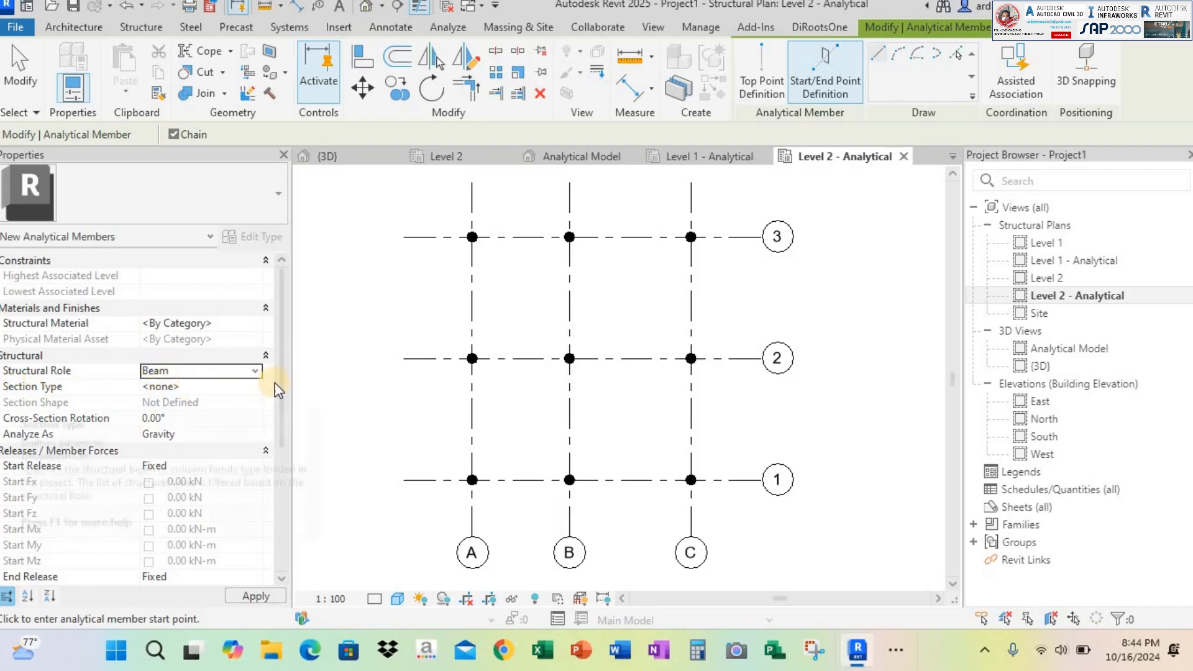
{"action": "left_click", "coordinate": [256, 387]}
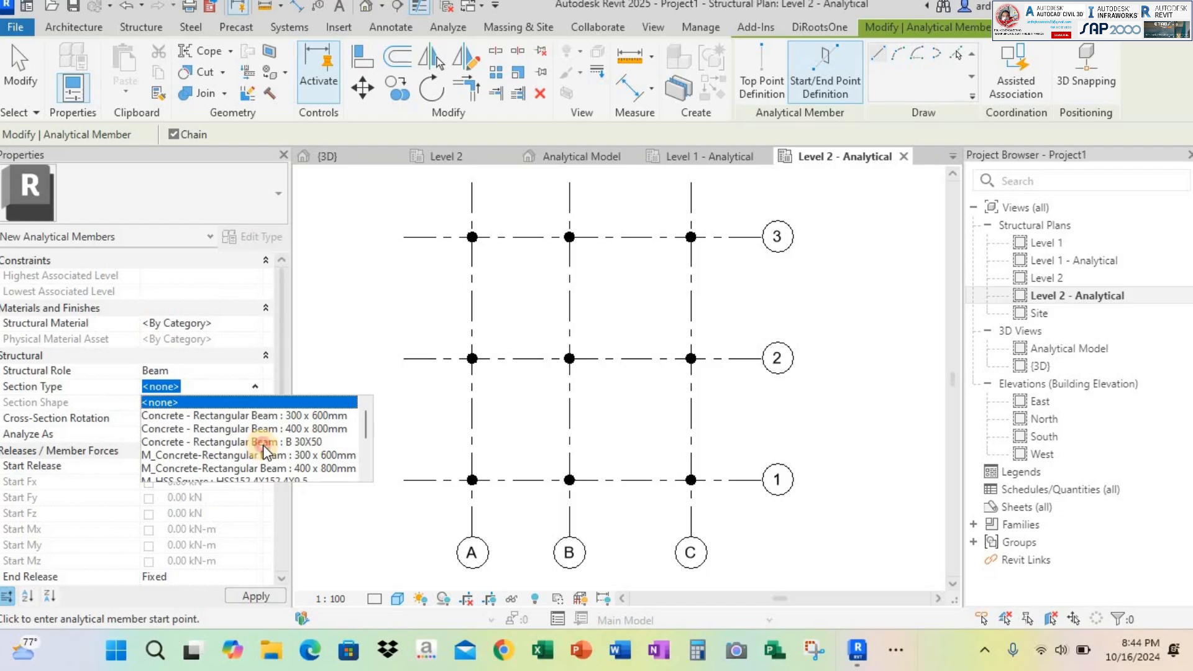
{"action": "left_click", "coordinate": [263, 442]}
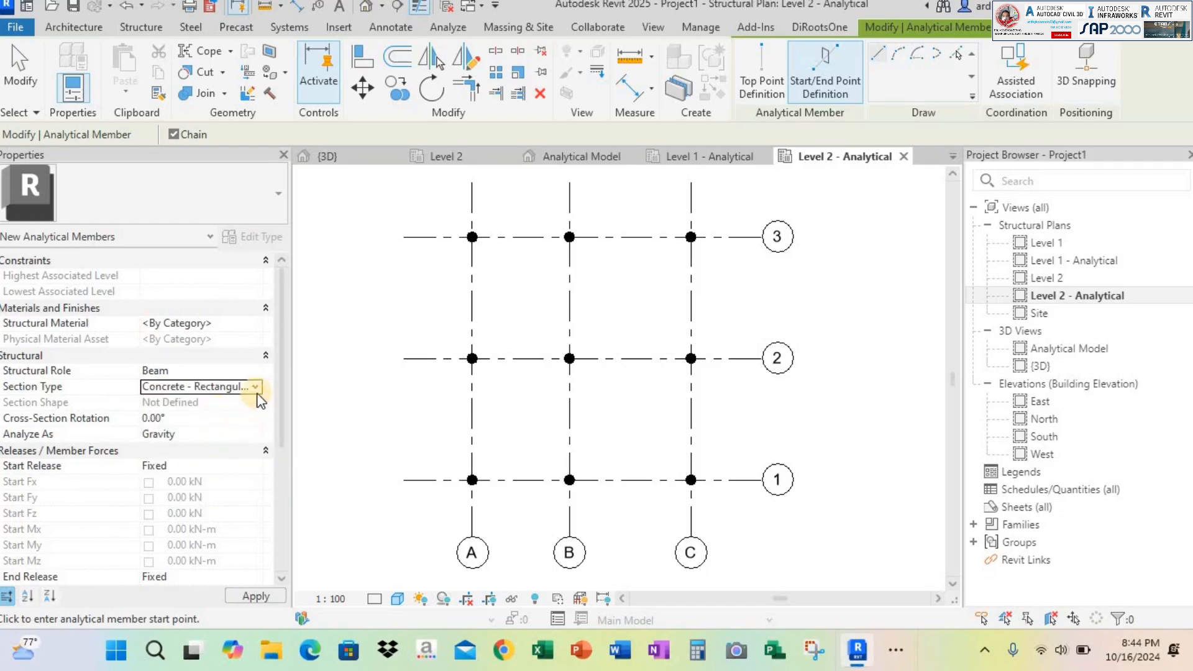
{"action": "scroll", "coordinate": [253, 420], "scroll_direction": "down", "scroll_amount": 5}
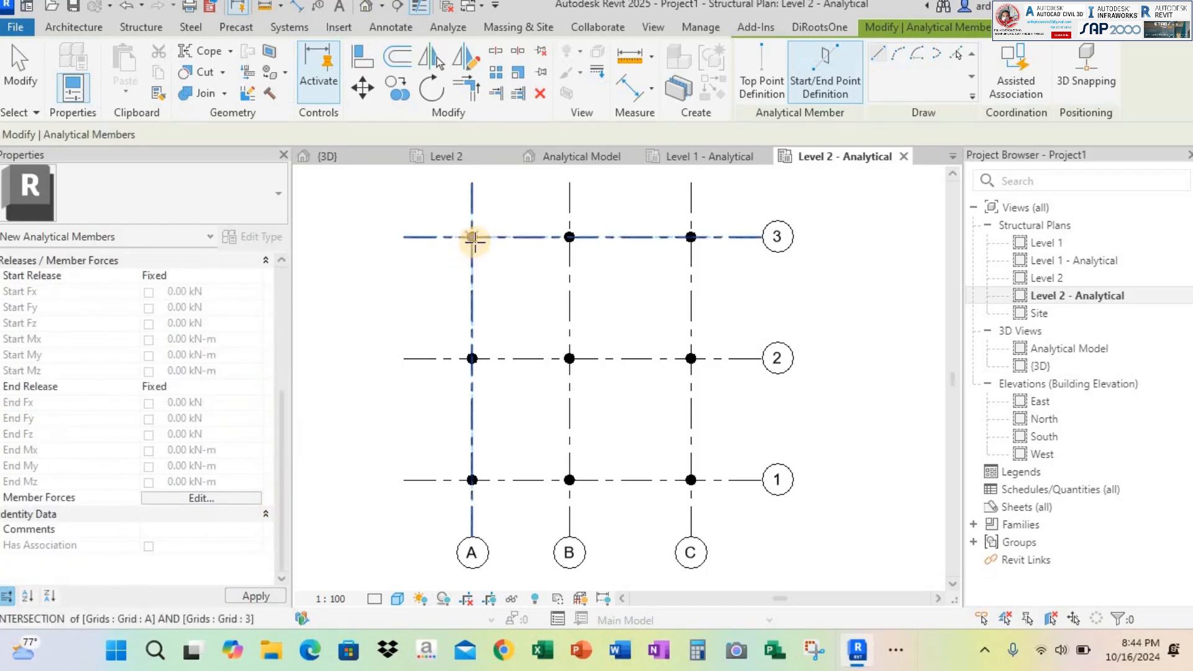
Draw chained beam members along grid 3 from A to C, along grid C to grid 2, and along grid 2 back to A
{"action": "scroll", "coordinate": [459, 233], "scroll_direction": "up", "scroll_amount": 3}
{"action": "left_click", "coordinate": [454, 219]}
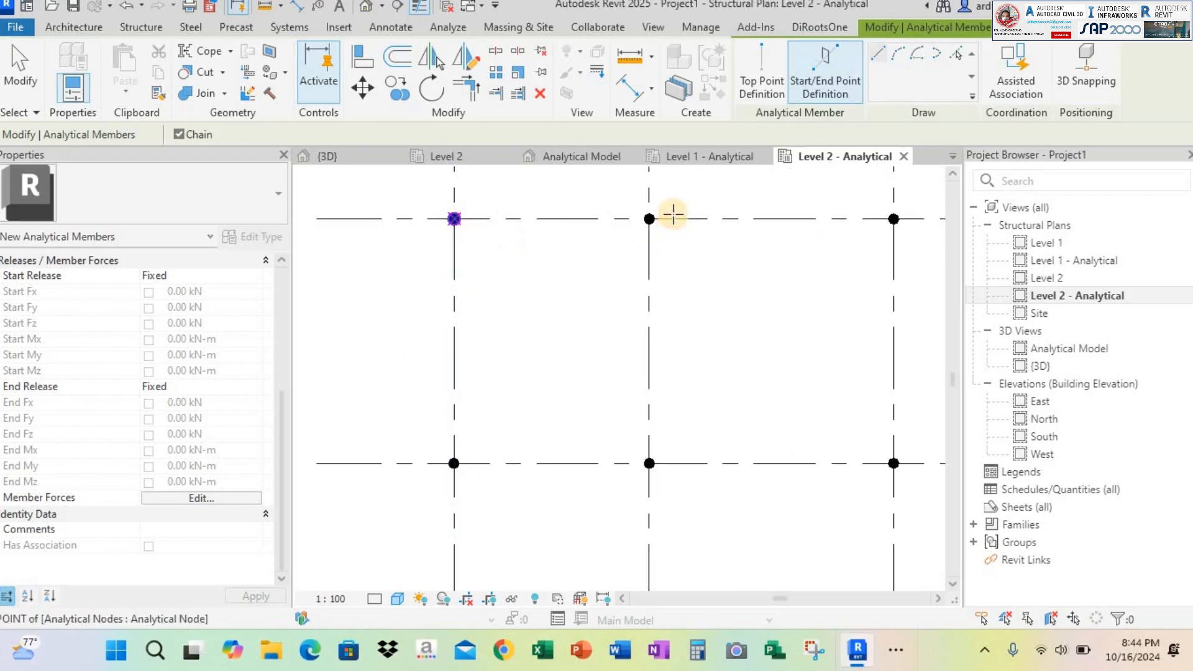
{"action": "left_click", "coordinate": [650, 219]}
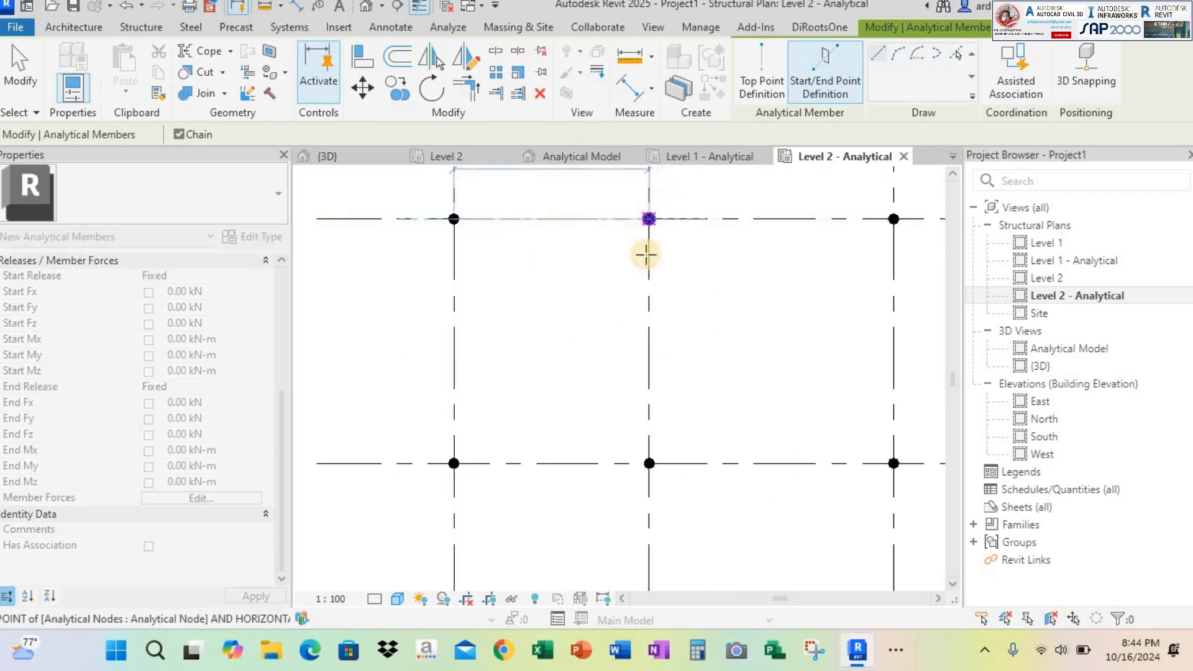
{"action": "left_click", "coordinate": [894, 219]}
{"action": "left_click", "coordinate": [894, 463]}
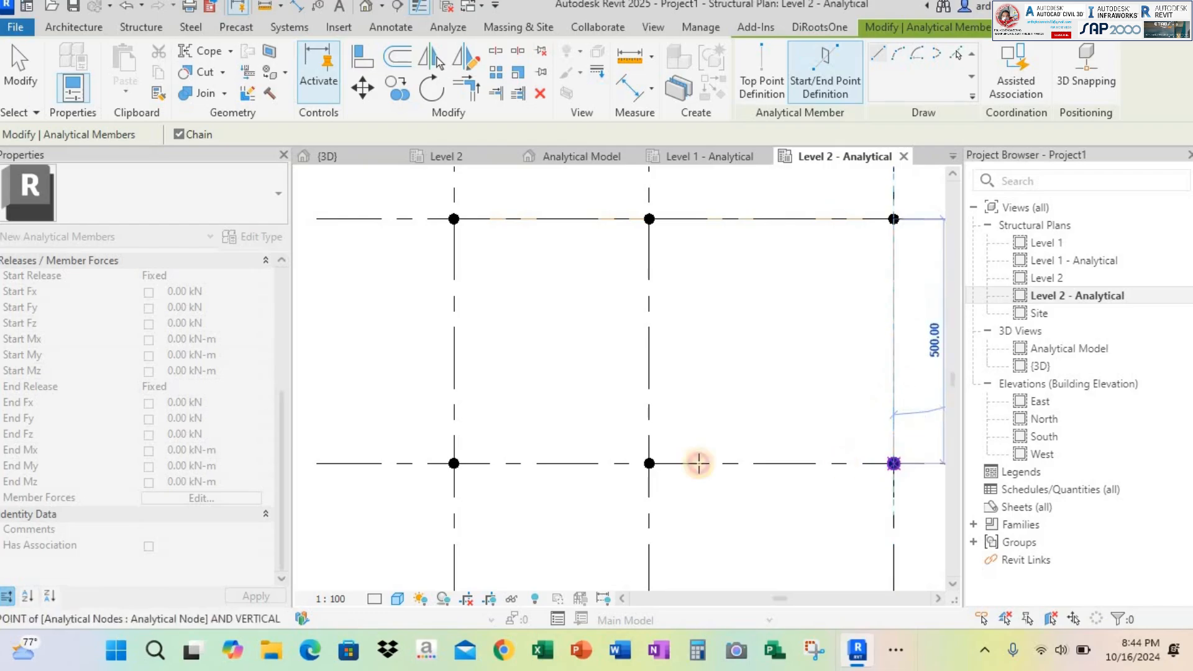
{"action": "left_click", "coordinate": [650, 463]}
{"action": "left_click", "coordinate": [448, 467]}
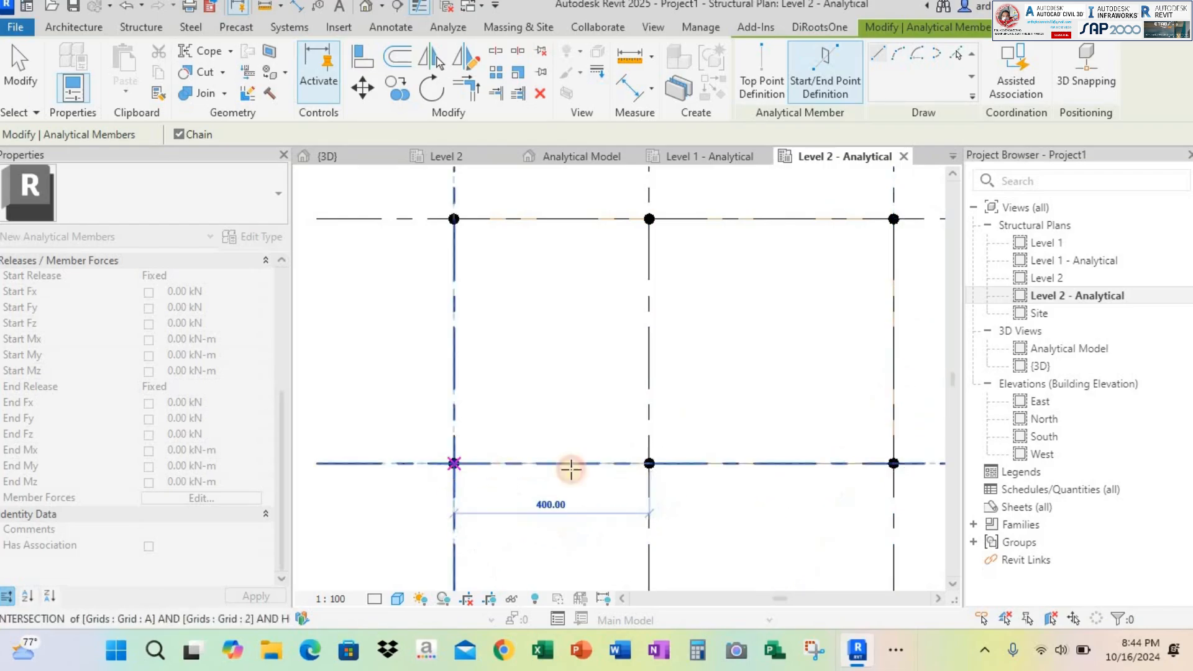
Draw the beam members on grid A between grids 3 and 1, continue along grid 1 from A to C, and end the command
{"action": "scroll", "coordinate": [548, 333], "scroll_direction": "down", "scroll_amount": 1}
{"action": "middle_click_drag", "start_coordinate": [555, 360], "coordinate": [557, 274]}
{"action": "left_click", "coordinate": [468, 346]}
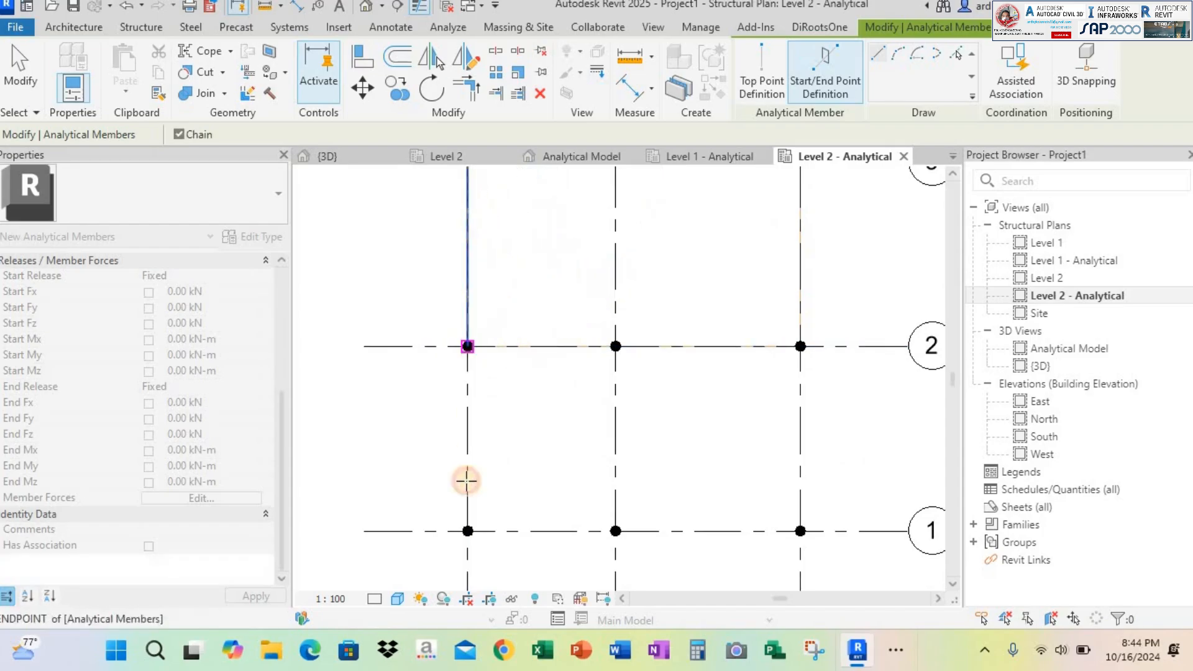
{"action": "left_click", "coordinate": [468, 531]}
{"action": "left_click", "coordinate": [468, 346]}
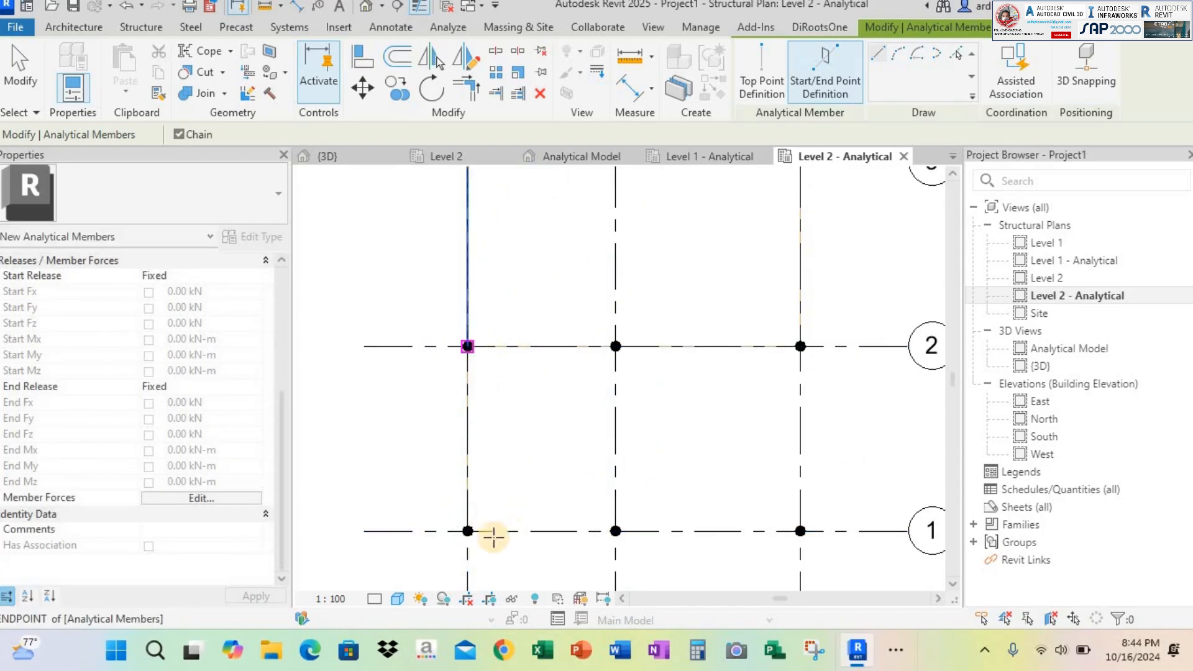
{"action": "left_click", "coordinate": [468, 532]}
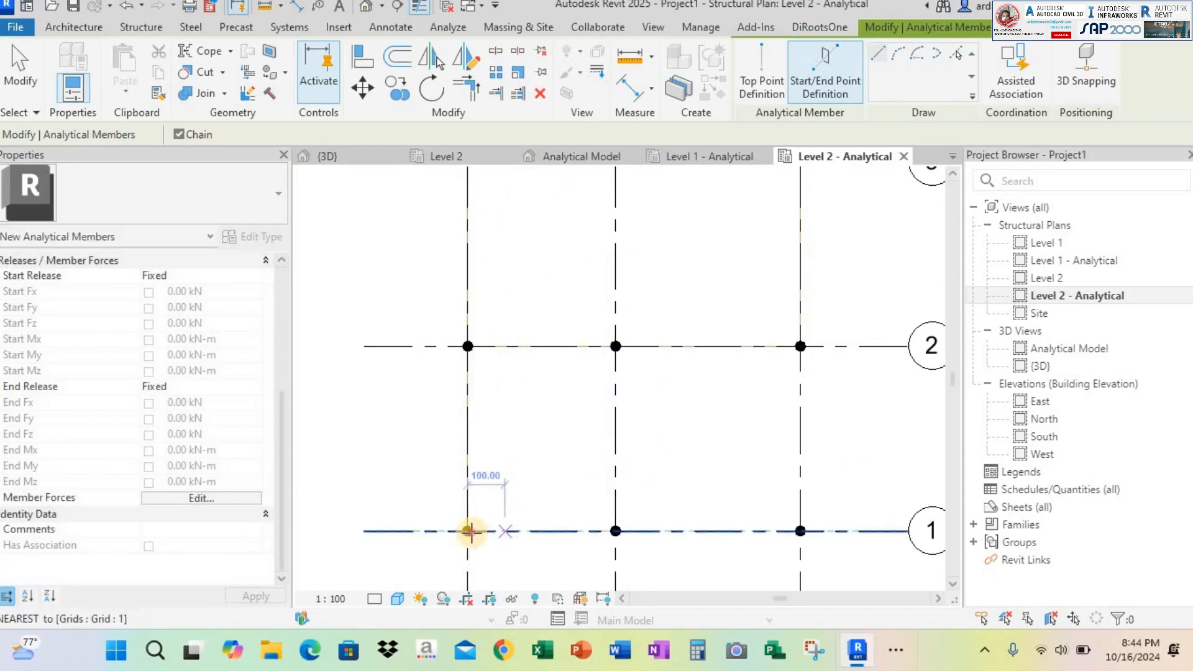
{"action": "left_click", "coordinate": [615, 531]}
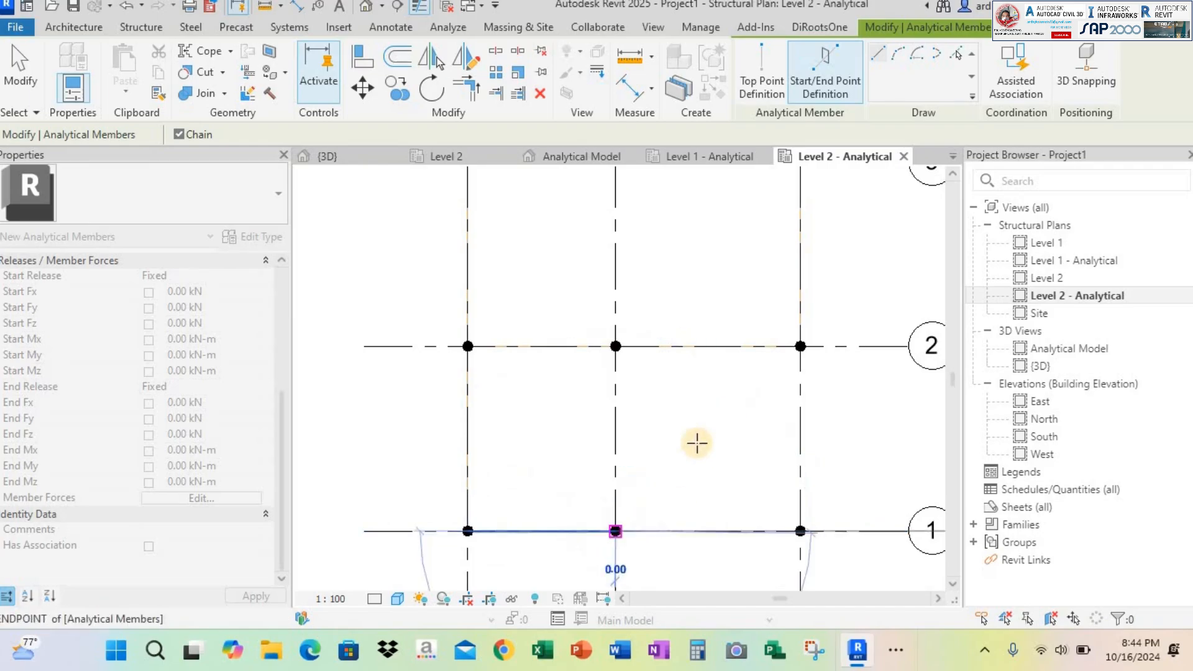
{"action": "left_click", "coordinate": [800, 532]}
{"action": "key", "text": "Escape"}
{"action": "key", "text": "Escape"}
In the Analytical Model 3D view, draw beam members with 3D Snapping along grid B from grid 1 through grid 2 to grid 3
{"action": "scroll", "coordinate": [594, 292], "scroll_direction": "down", "scroll_amount": 2}
{"action": "middle_click_drag", "start_coordinate": [594, 292], "coordinate": [594, 429]}
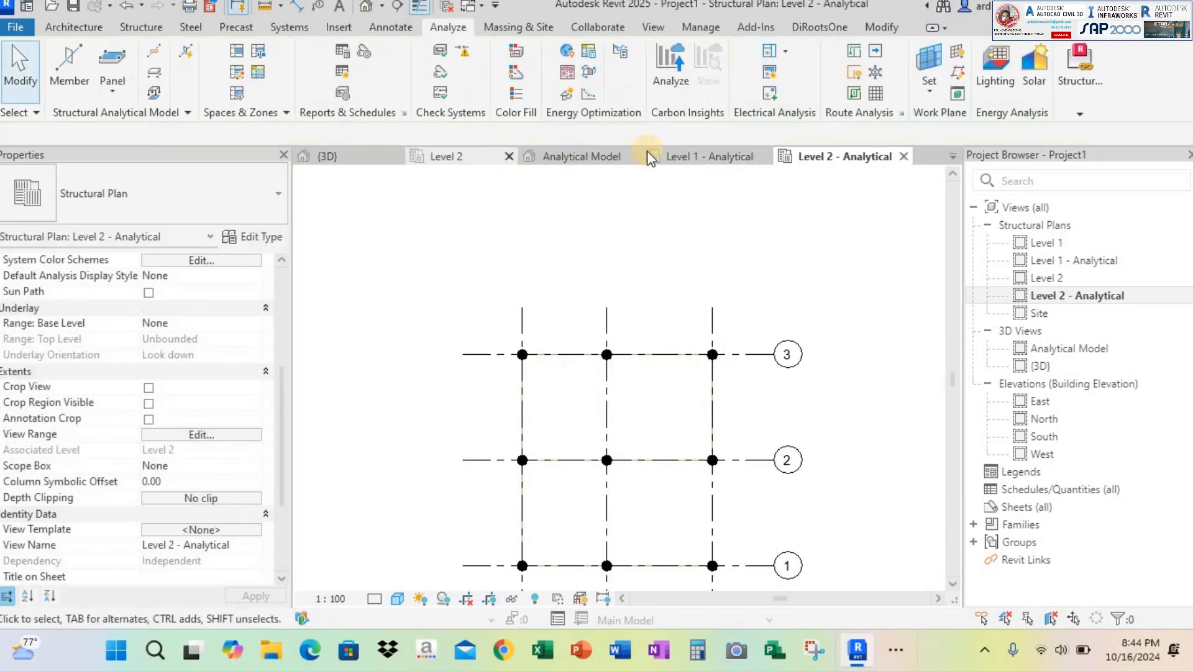
{"action": "left_click", "coordinate": [603, 160]}
{"action": "middle_click_drag", "start_coordinate": [598, 373], "coordinate": [668, 405], "text": "shift"}
{"action": "middle_click_drag", "start_coordinate": [688, 339], "coordinate": [672, 376], "text": "shift"}
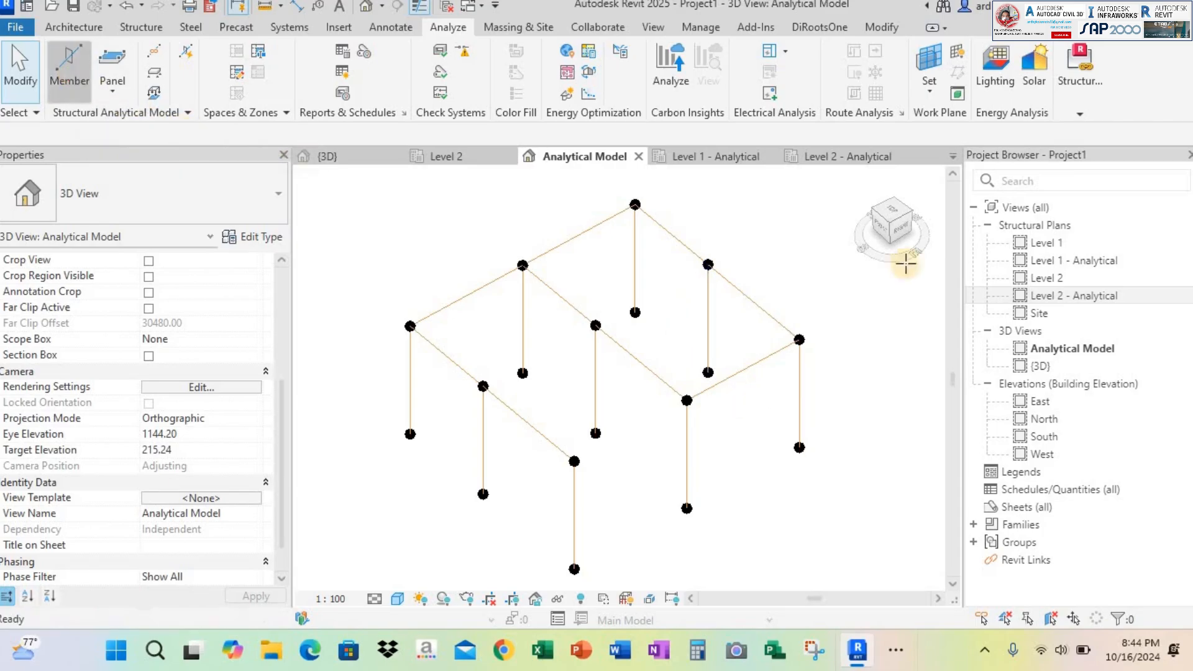
{"action": "left_click", "coordinate": [77, 76]}
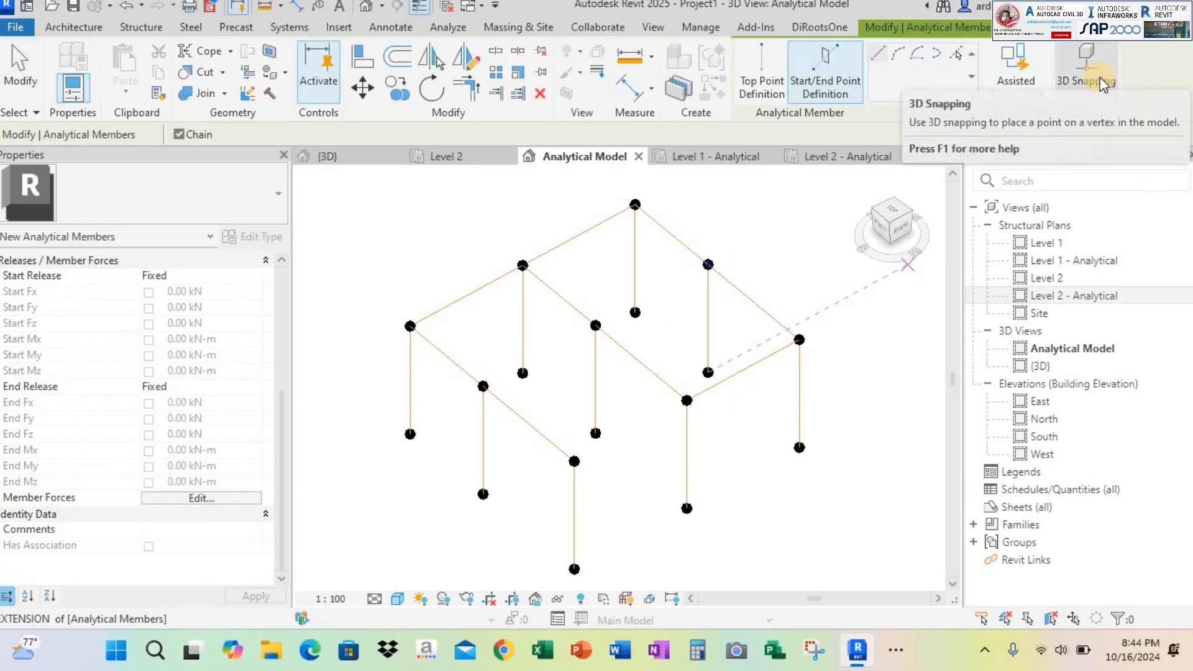
{"action": "left_click", "coordinate": [1087, 66]}
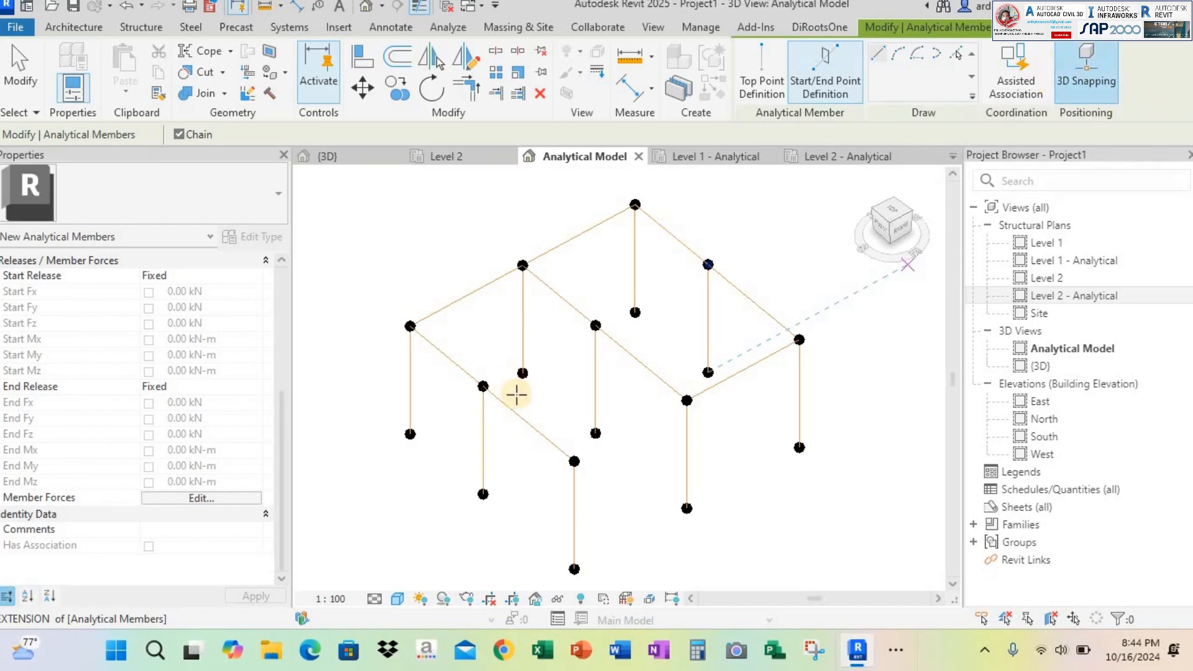
{"action": "left_click", "coordinate": [483, 387]}
{"action": "left_click", "coordinate": [595, 326]}
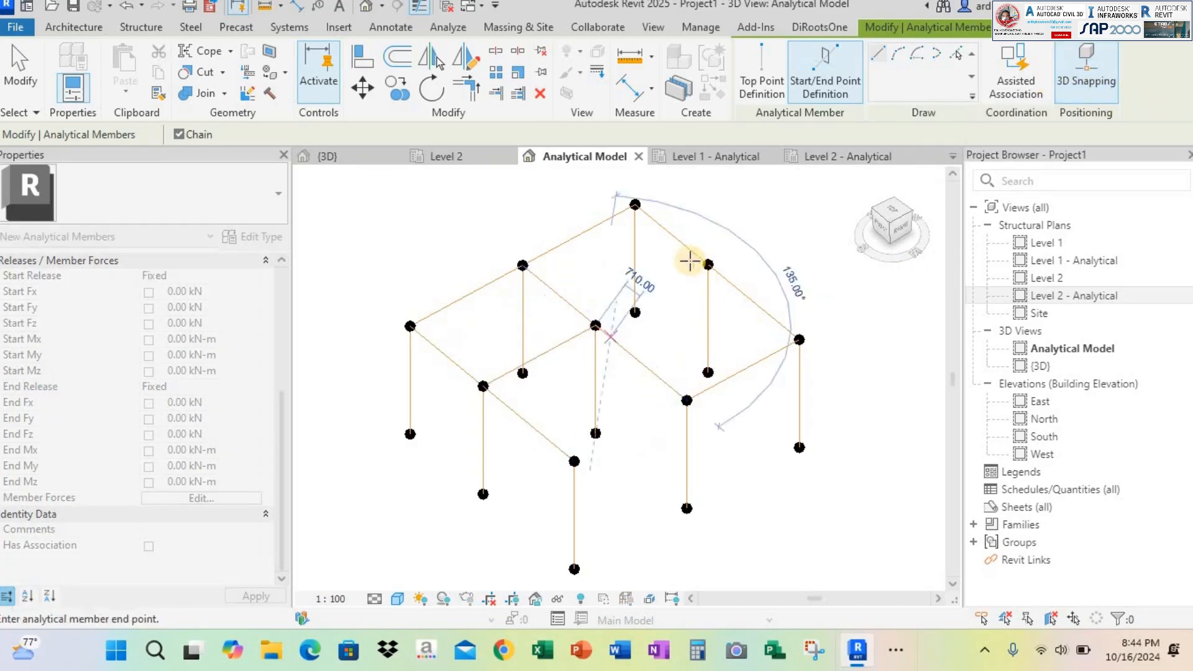
{"action": "left_click", "coordinate": [706, 263]}
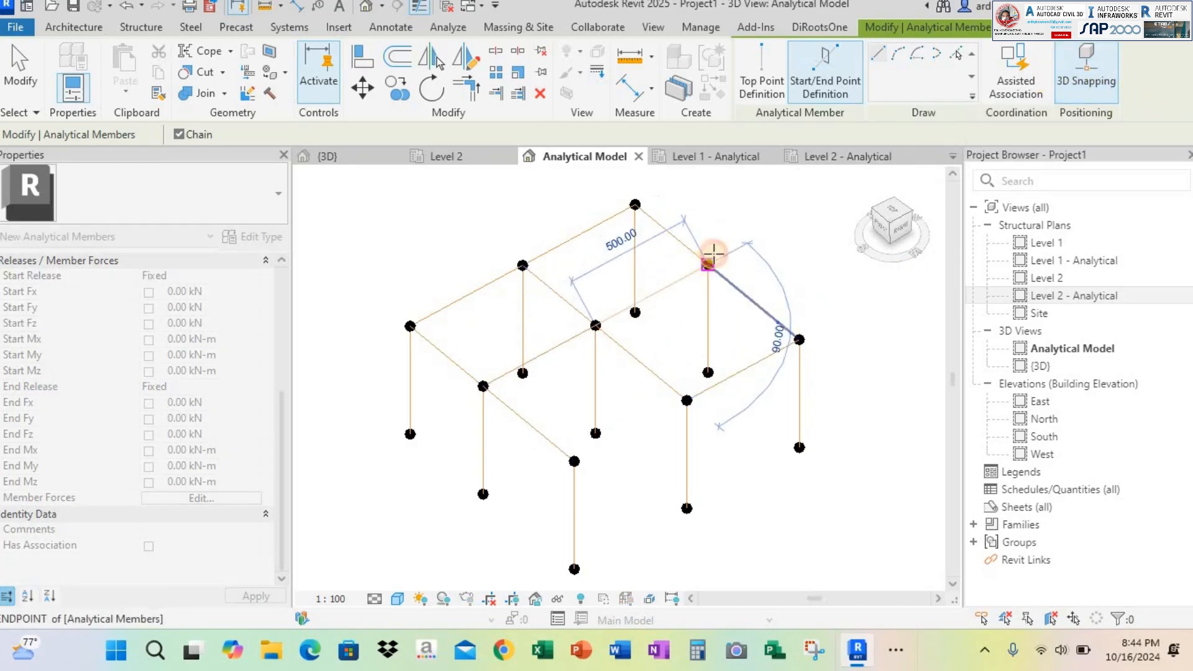
{"action": "key", "text": "Escape"}
Draw the missing beam member on grid C between the tops of columns C1 and C2, and end the command
{"action": "left_click", "coordinate": [575, 458]}
{"action": "left_click", "coordinate": [687, 400]}
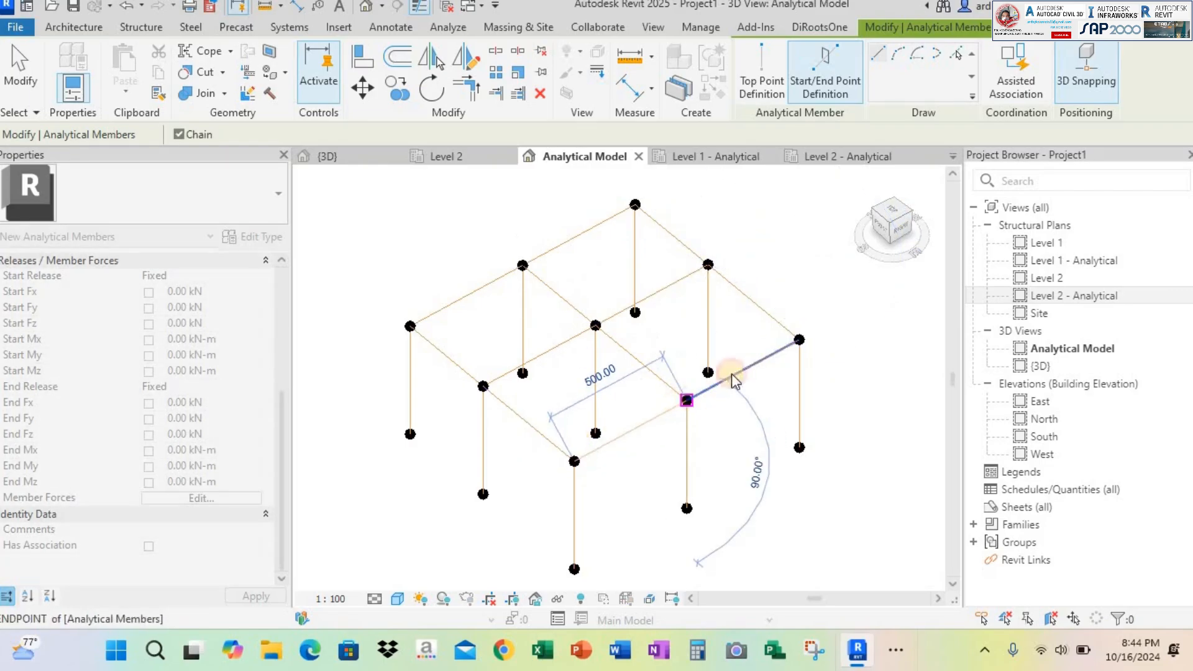
{"action": "key", "text": "Escape"}
{"action": "key", "text": "Escape"}
Compare the analytical frame in the Analytical Model view with the physical slab, beams and columns in the {3D} view
{"action": "scroll", "coordinate": [730, 431], "scroll_direction": "down", "scroll_amount": 2}
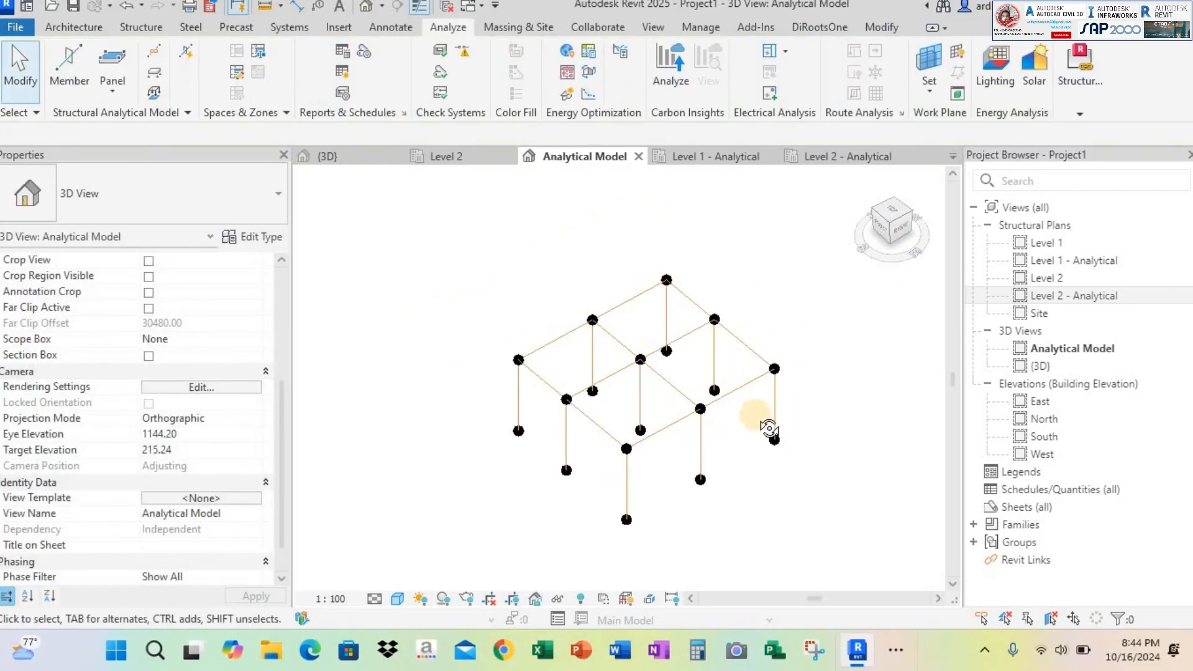
{"action": "middle_click_drag", "start_coordinate": [769, 427], "coordinate": [750, 356], "text": "shift"}
{"action": "left_click", "coordinate": [364, 156]}
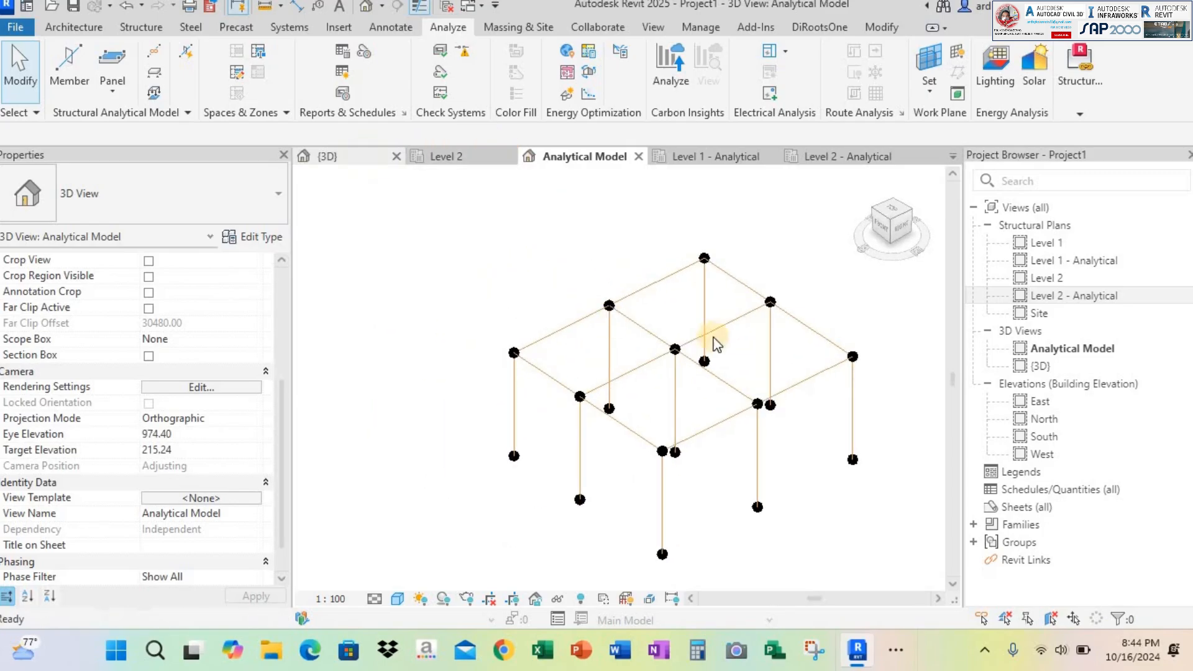
{"action": "scroll", "coordinate": [684, 422], "scroll_direction": "up", "scroll_amount": 3}
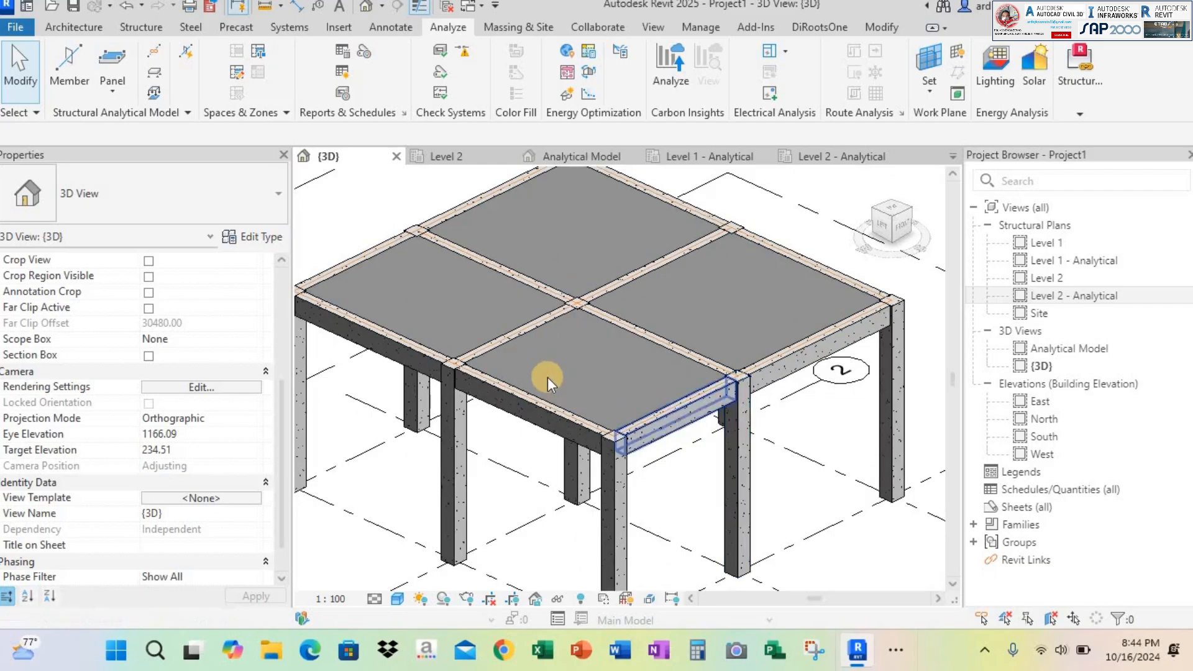
{"action": "left_click", "coordinate": [590, 157]}
{"action": "middle_click_drag", "start_coordinate": [696, 342], "coordinate": [740, 335], "text": "shift"}
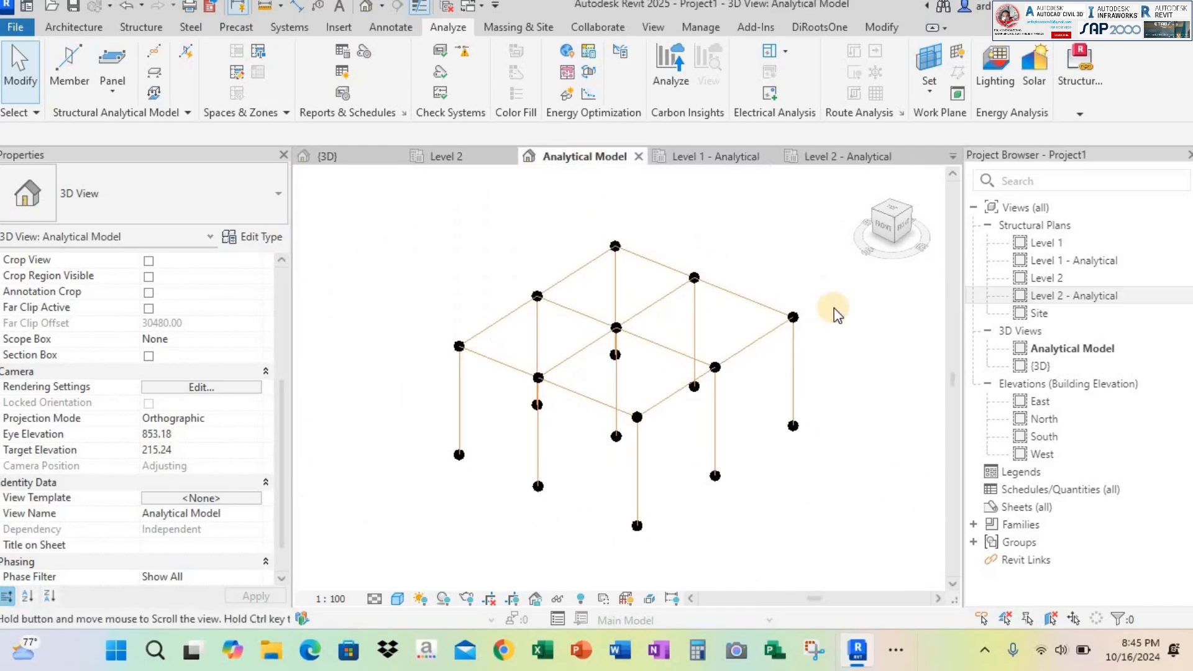
{"action": "middle_click_drag", "start_coordinate": [834, 309], "coordinate": [832, 306]}
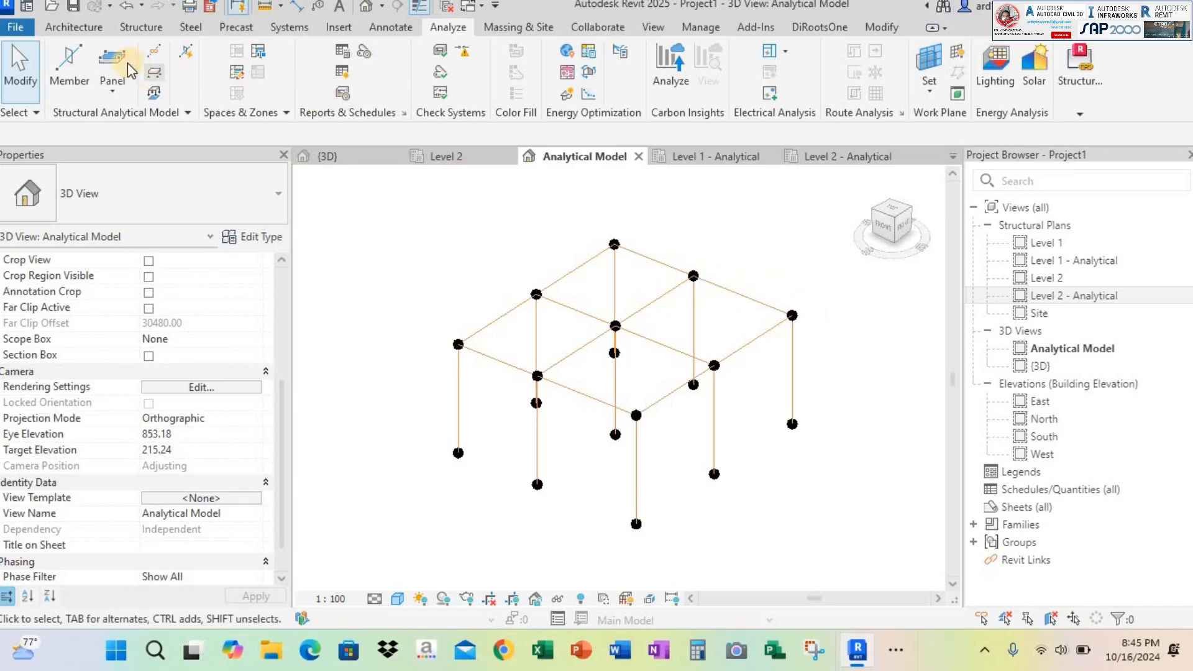
In the Level 2 - Analytical plan, start an analytical panel by boundary with structural role Floor and thickness 12.00
{"action": "left_click", "coordinate": [115, 93]}
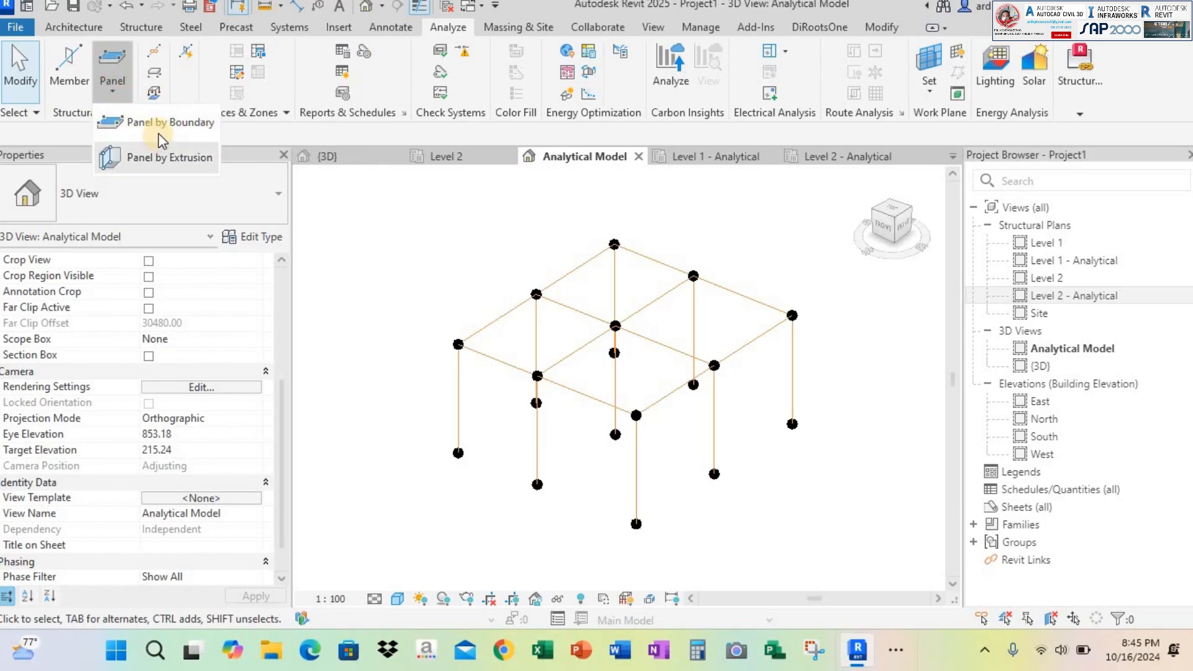
{"action": "left_click", "coordinate": [846, 163]}
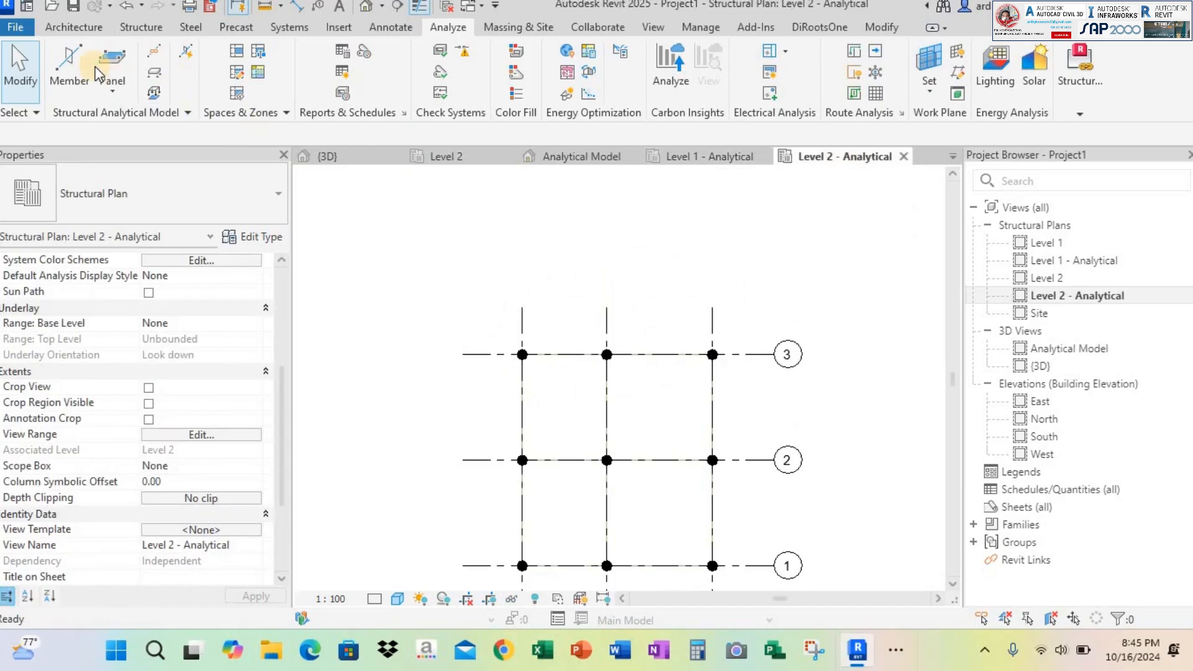
{"action": "left_click", "coordinate": [118, 84]}
{"action": "left_click", "coordinate": [141, 131]}
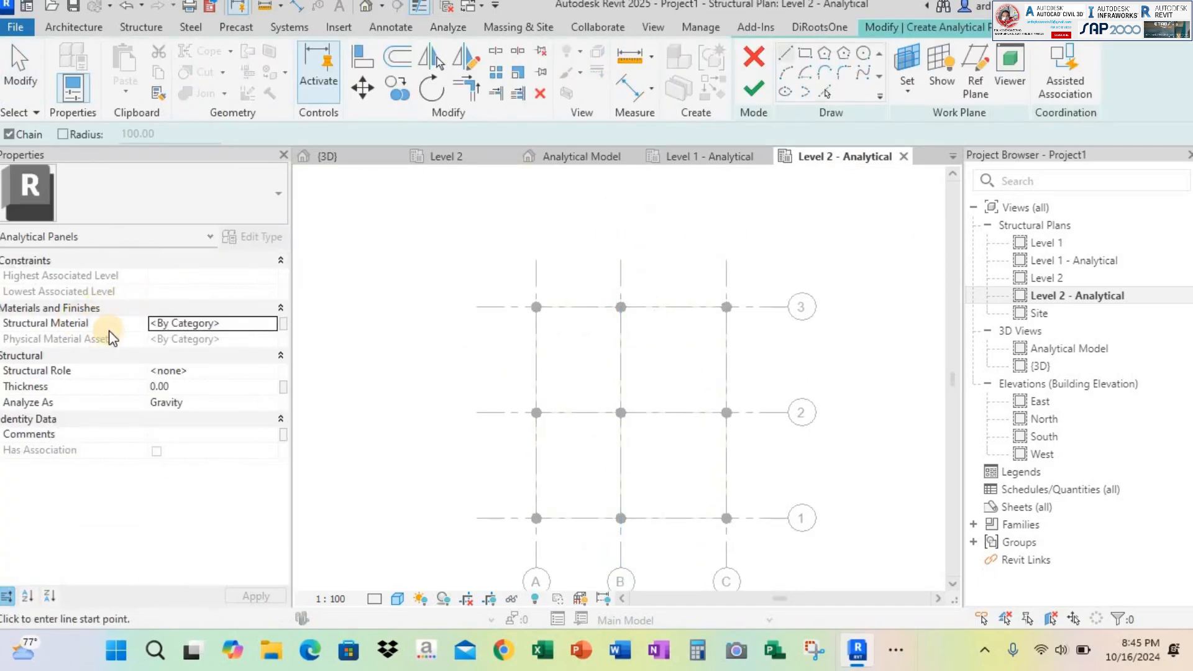
{"action": "left_click", "coordinate": [271, 373]}
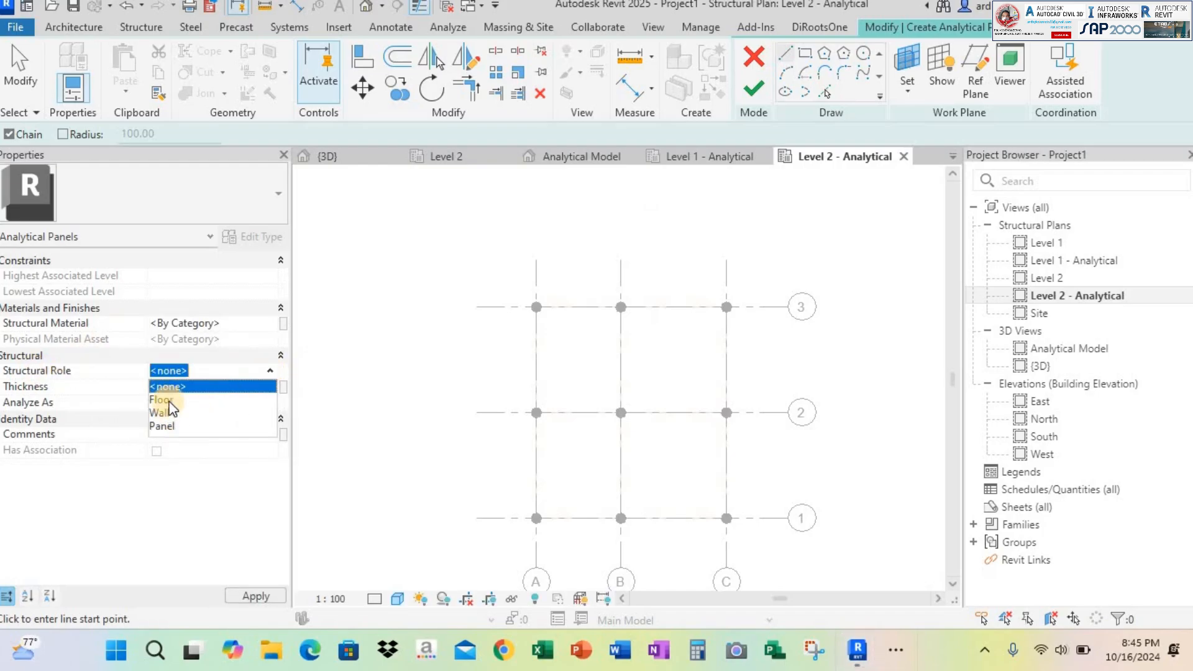
{"action": "left_click", "coordinate": [163, 400]}
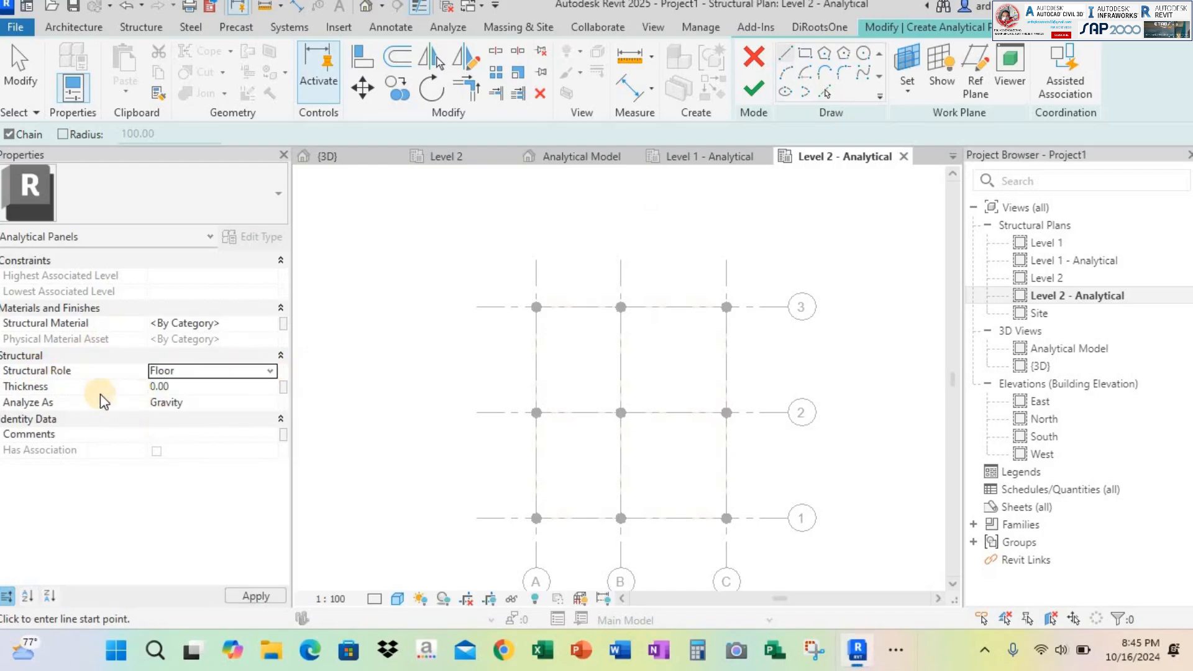
{"action": "left_click", "coordinate": [224, 386]}
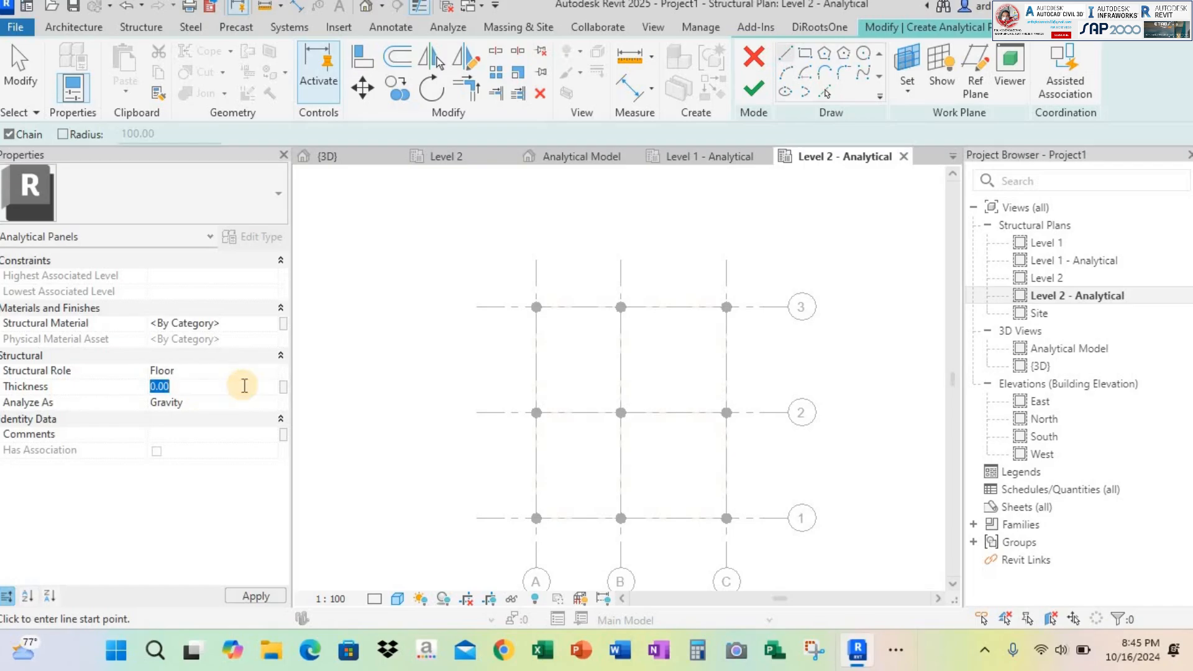
{"action": "type", "text": "12"}
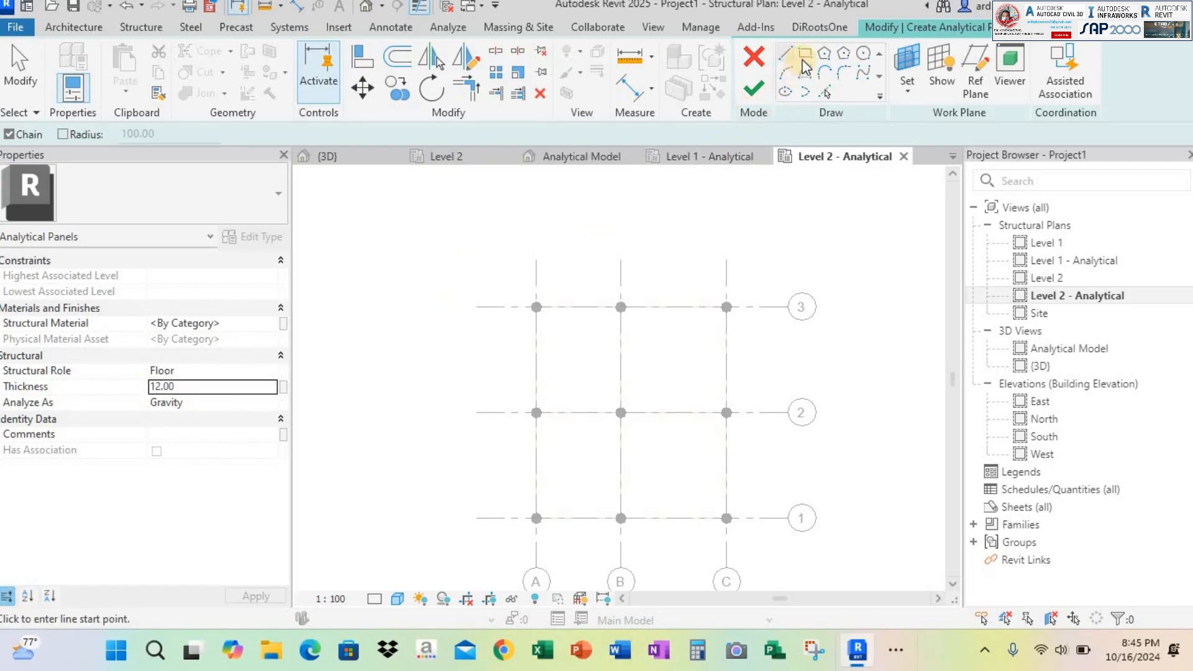
Sketch the panel boundary as a rectangle from A3 to C1 with its sides locked, finish it and check it in the Analytical Model view
{"action": "left_click", "coordinate": [537, 307]}
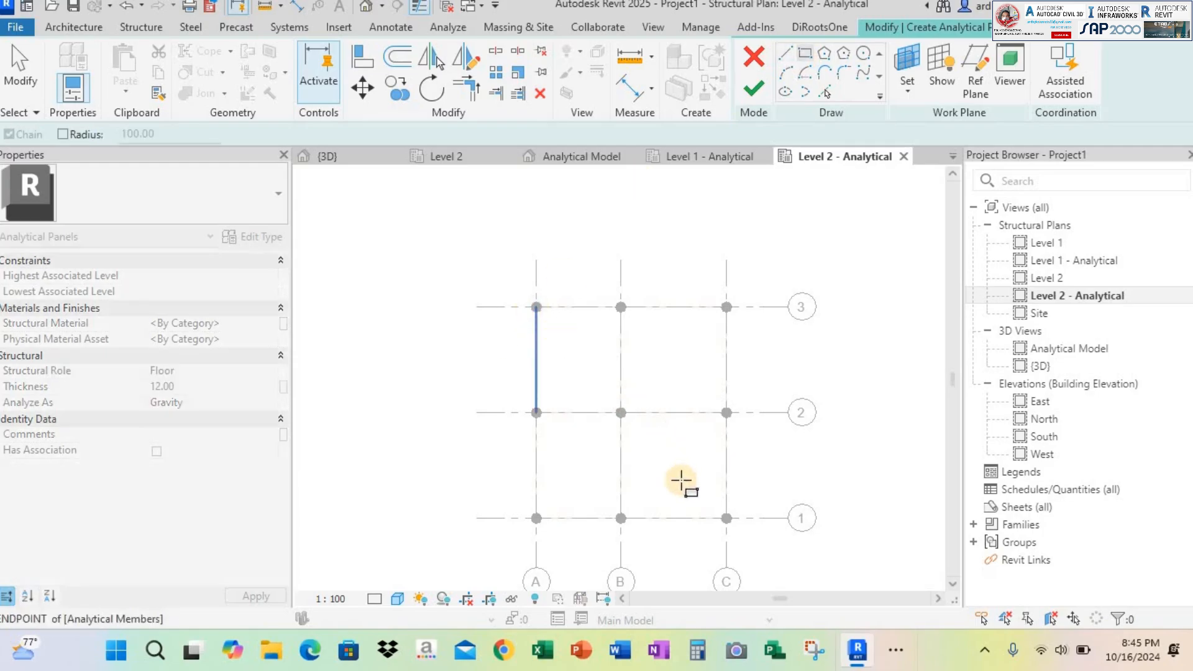
{"action": "left_click", "coordinate": [726, 518]}
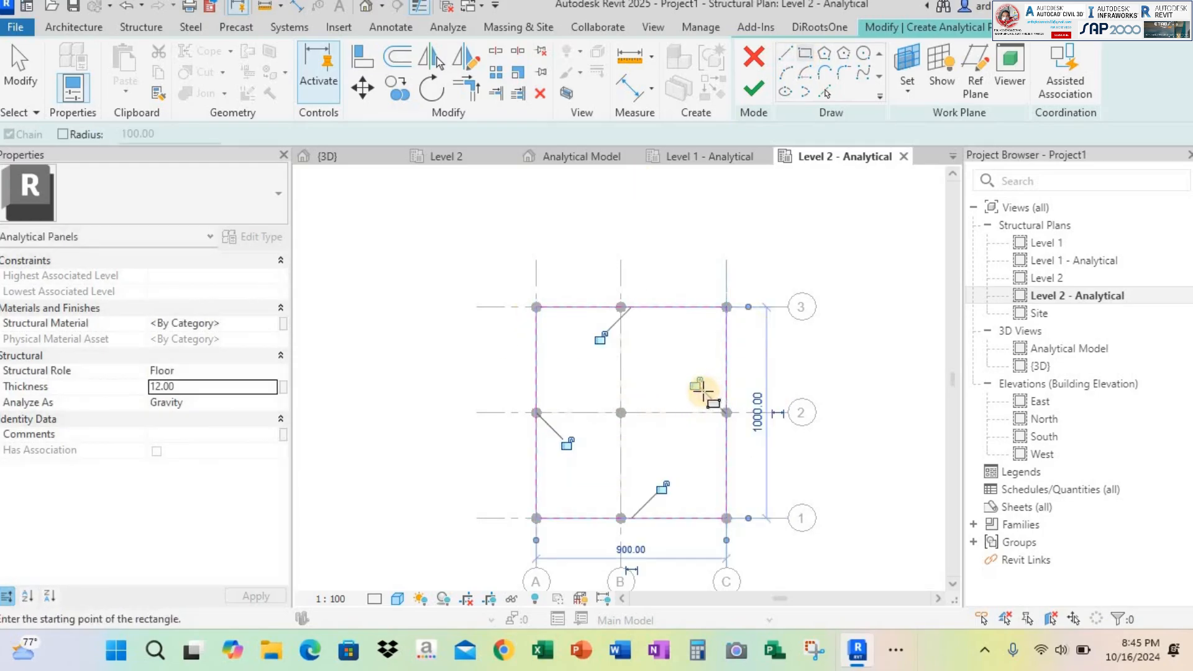
{"action": "left_click", "coordinate": [601, 339]}
{"action": "left_click", "coordinate": [567, 444]}
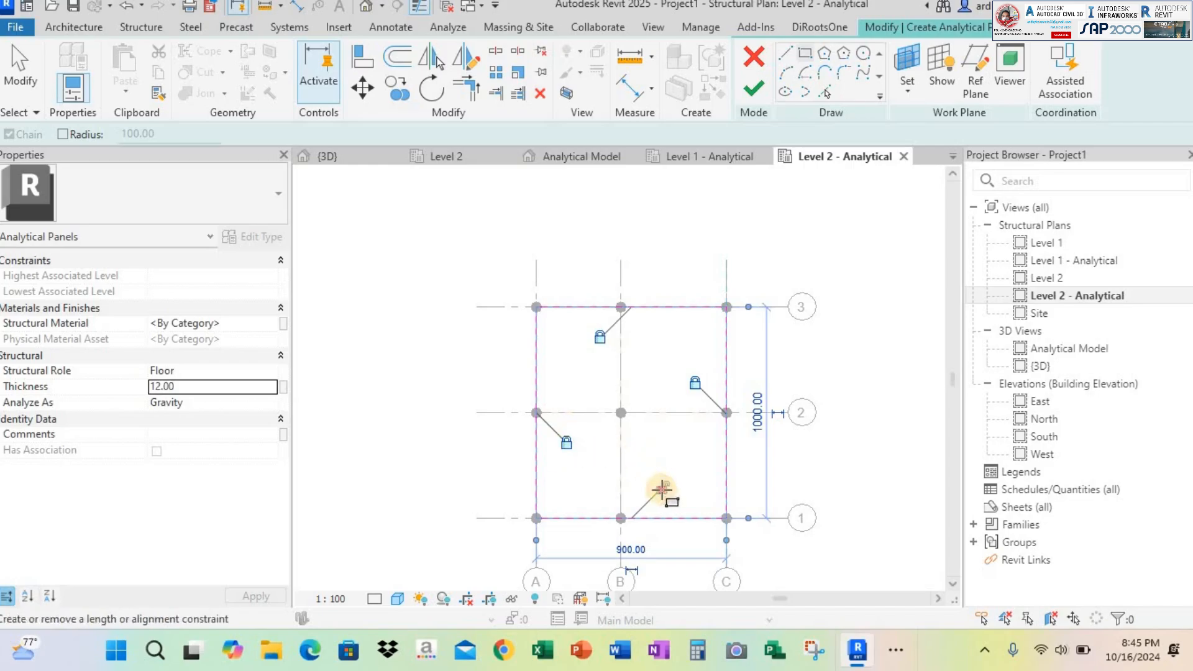
{"action": "left_click", "coordinate": [696, 384]}
{"action": "left_click", "coordinate": [755, 91]}
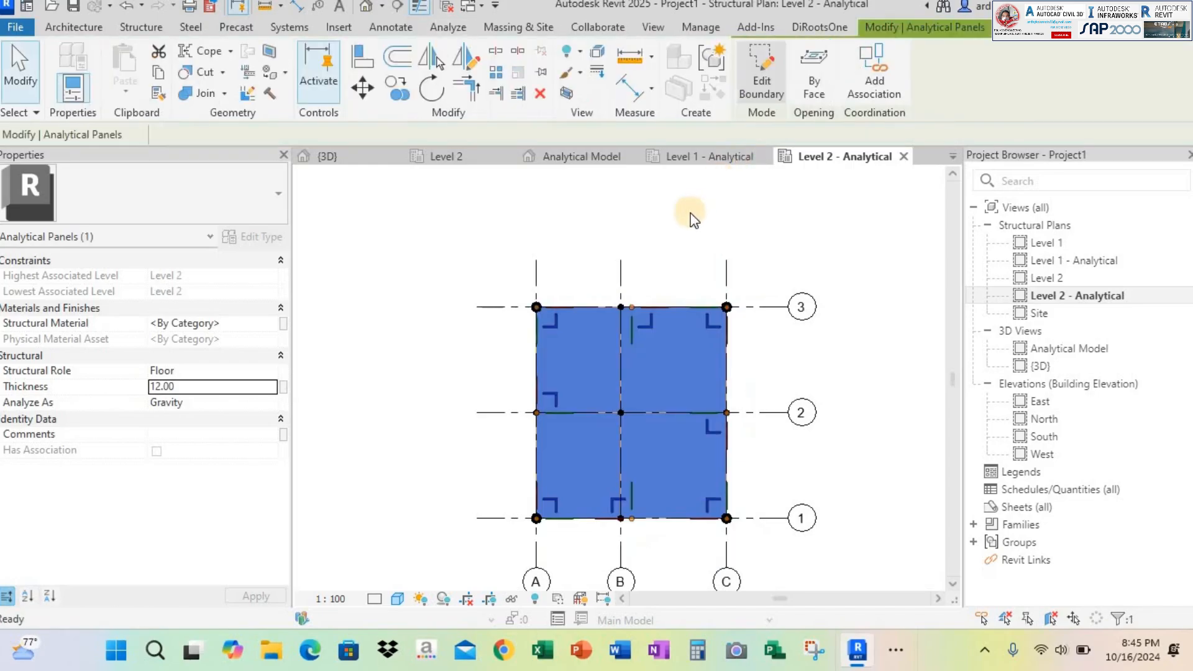
{"action": "left_click", "coordinate": [690, 214]}
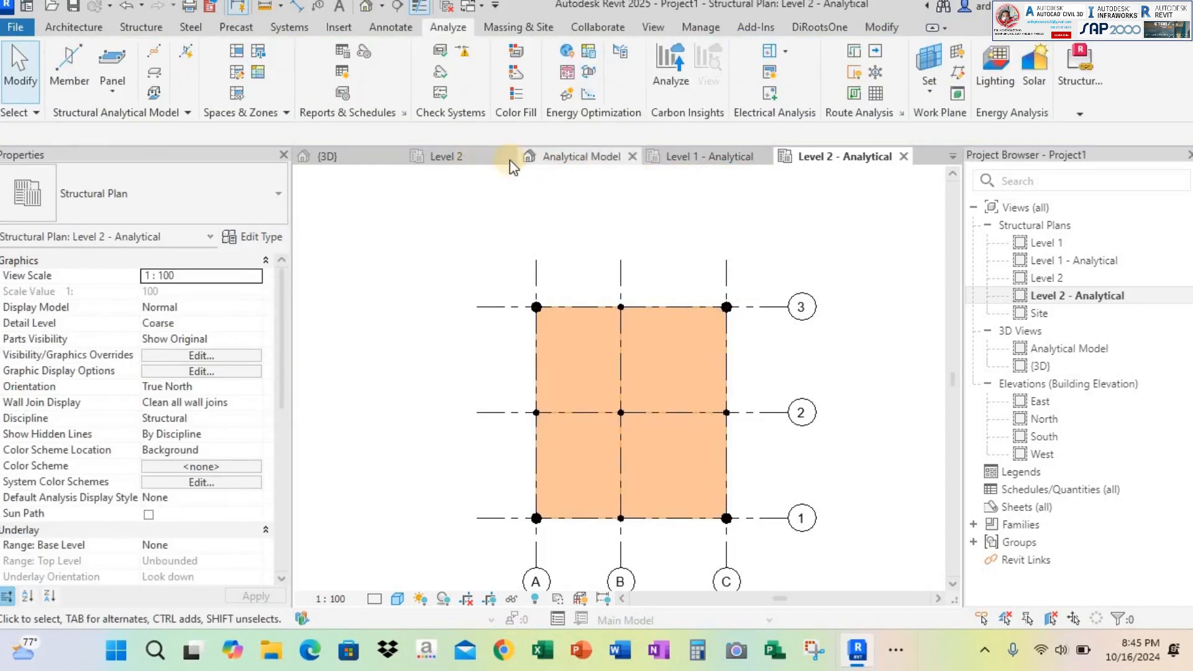
{"action": "left_click", "coordinate": [591, 156]}
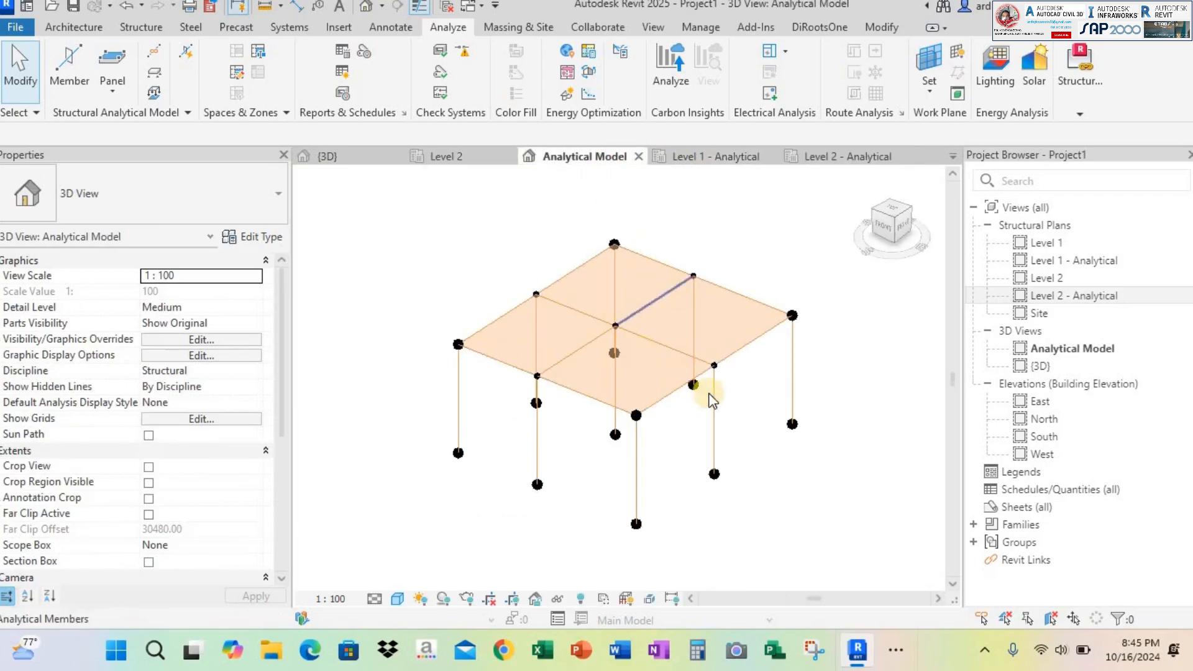
{"action": "middle_click_drag", "start_coordinate": [701, 398], "coordinate": [858, 434], "text": "shift"}
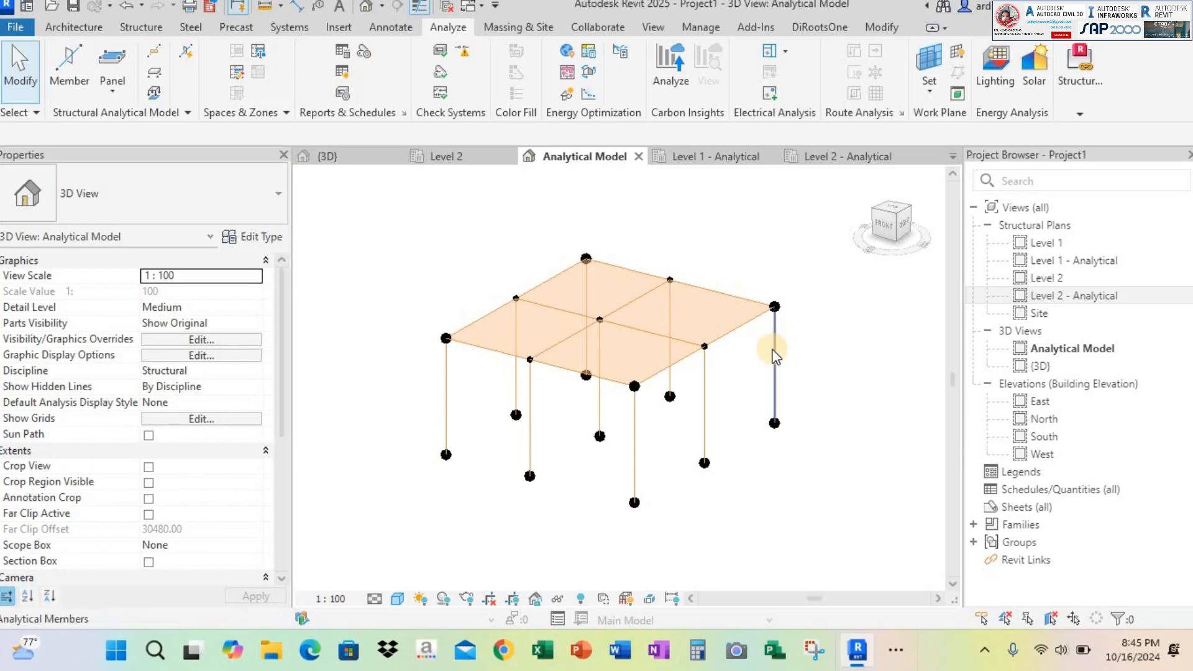
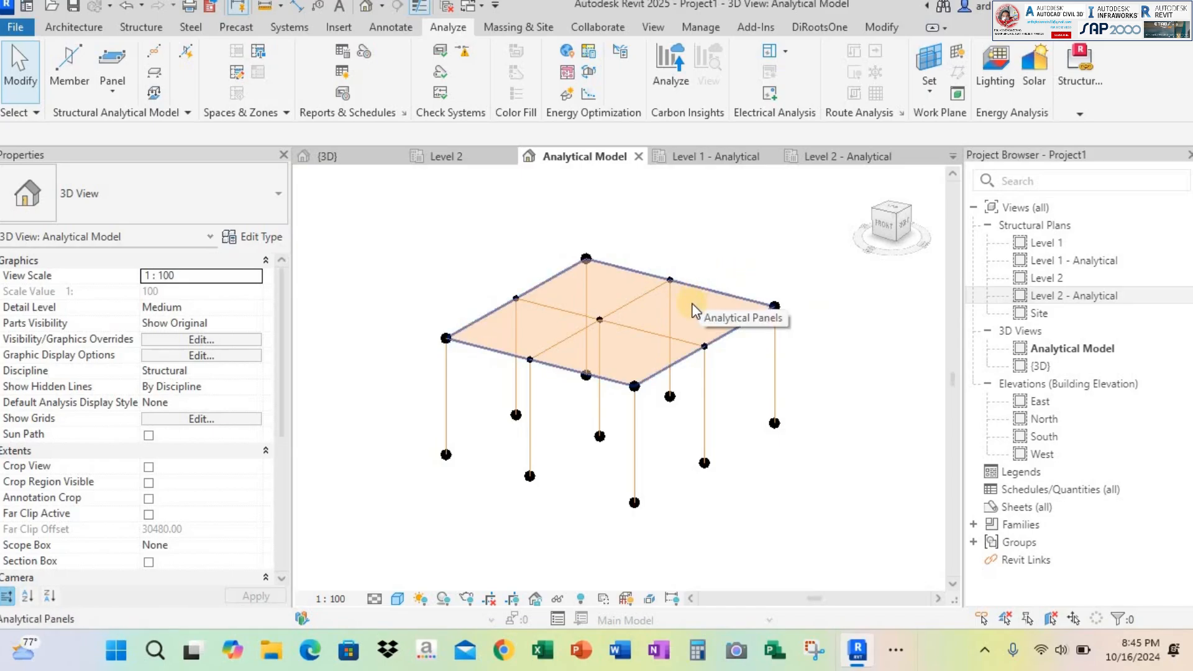
Select the analytical floor panel in the Analytical Model view and start an area load with the On Host option
{"action": "scroll", "coordinate": [686, 307], "scroll_direction": "up", "scroll_amount": 1}
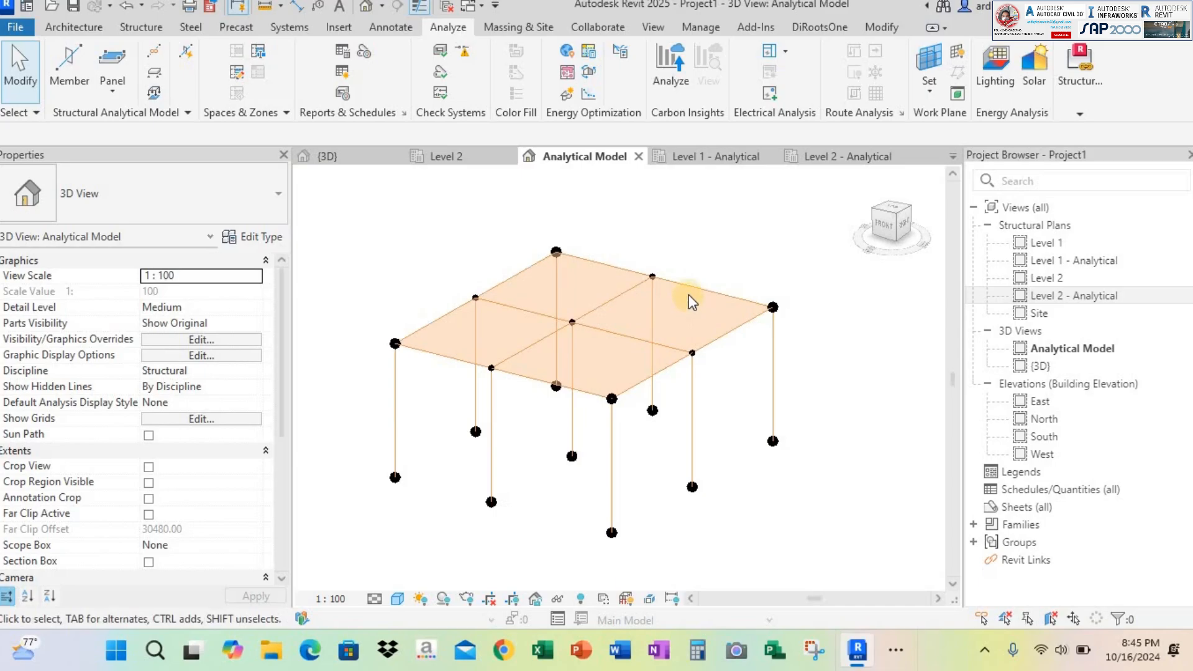
{"action": "left_click", "coordinate": [689, 295]}
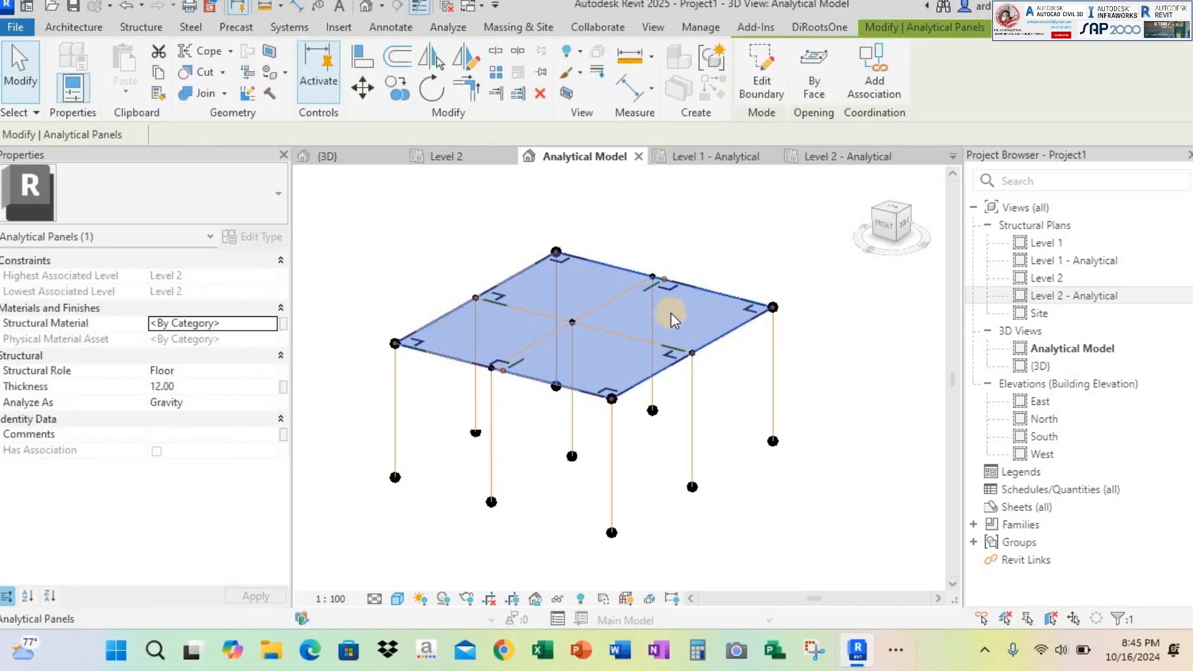
{"action": "left_click", "coordinate": [861, 389]}
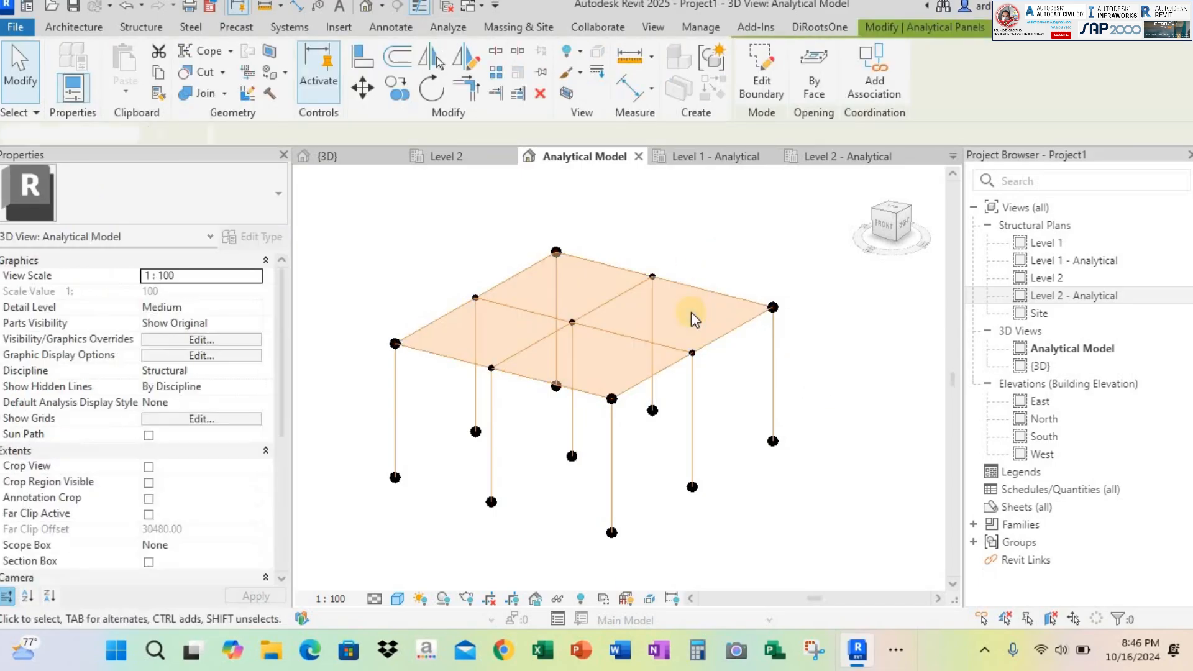
{"action": "left_click", "coordinate": [692, 294]}
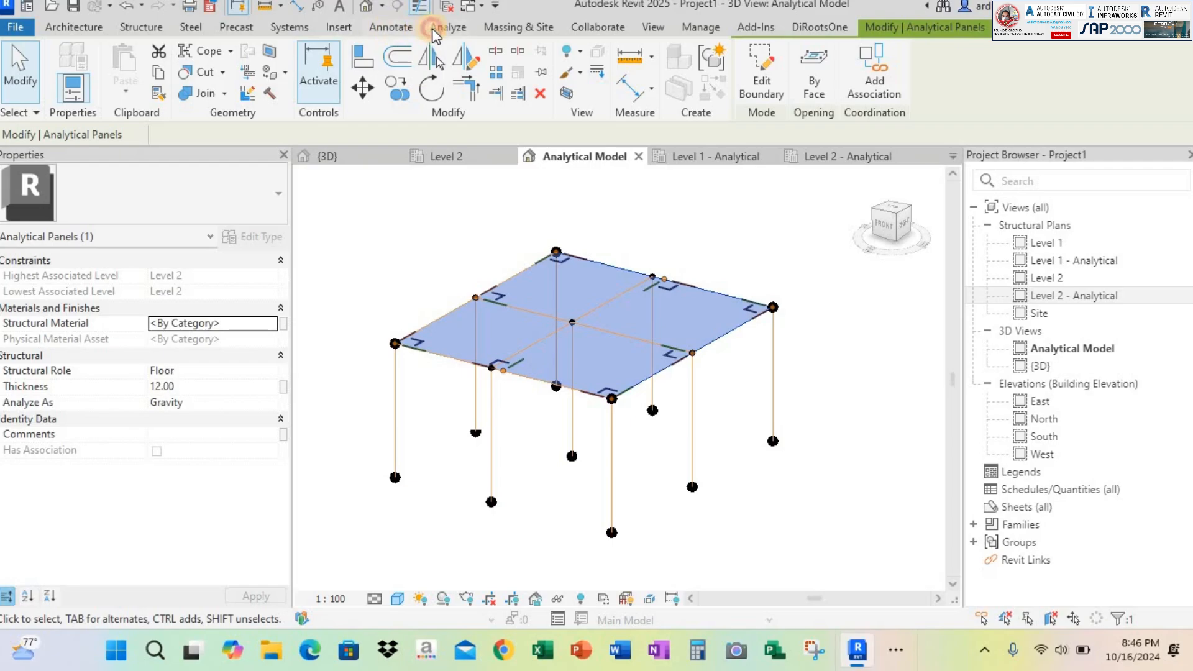
{"action": "left_click", "coordinate": [437, 27]}
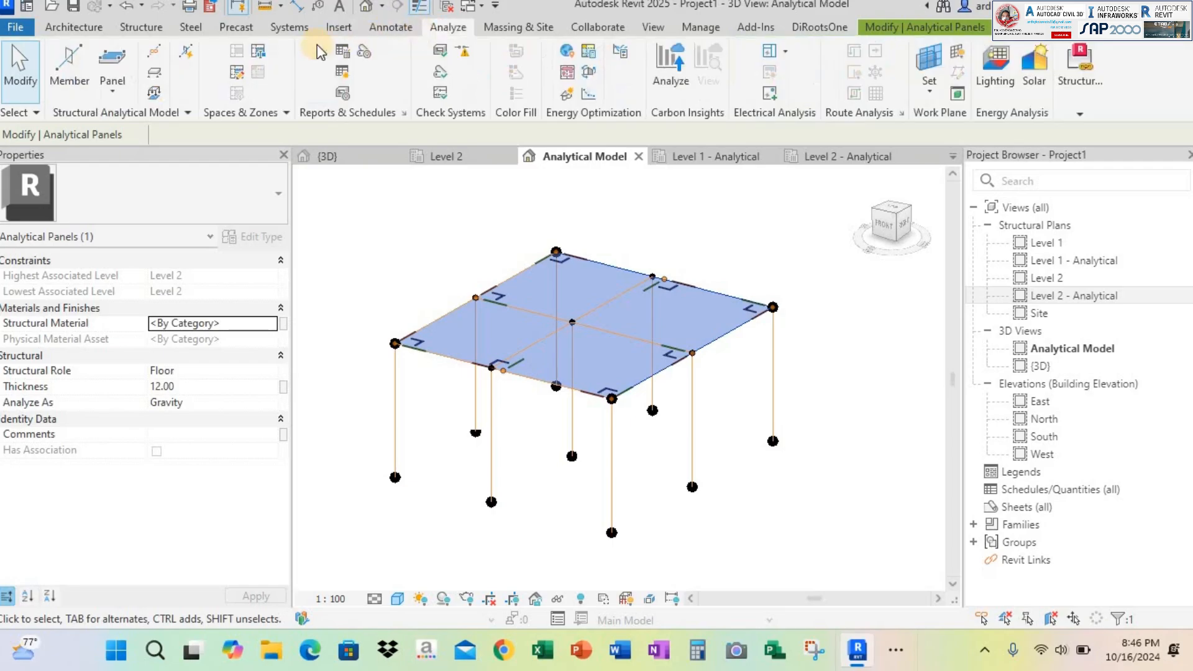
{"action": "left_click", "coordinate": [162, 88]}
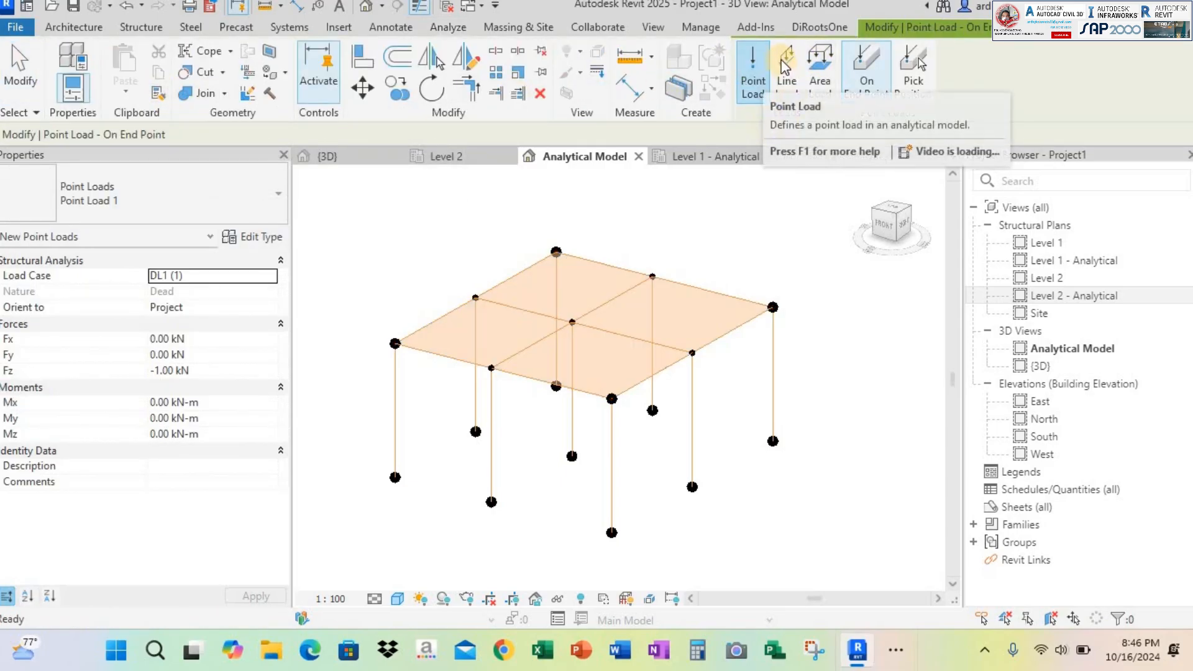
{"action": "left_click", "coordinate": [787, 84]}
{"action": "left_click", "coordinate": [818, 69]}
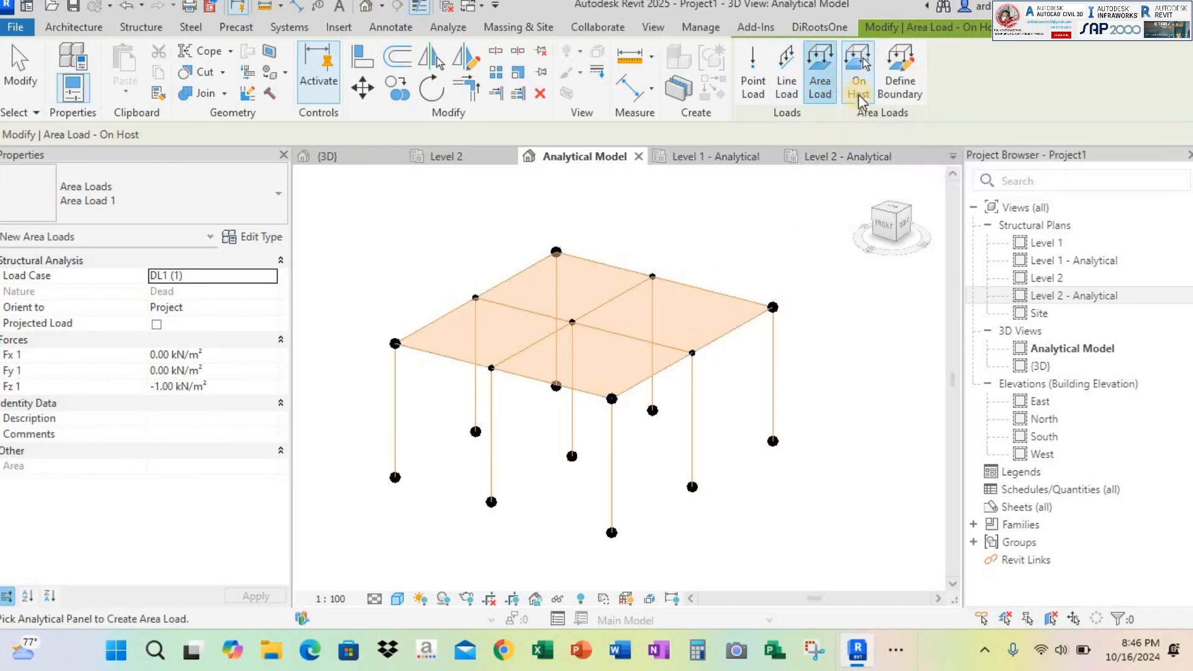
{"action": "left_click", "coordinate": [726, 317]}
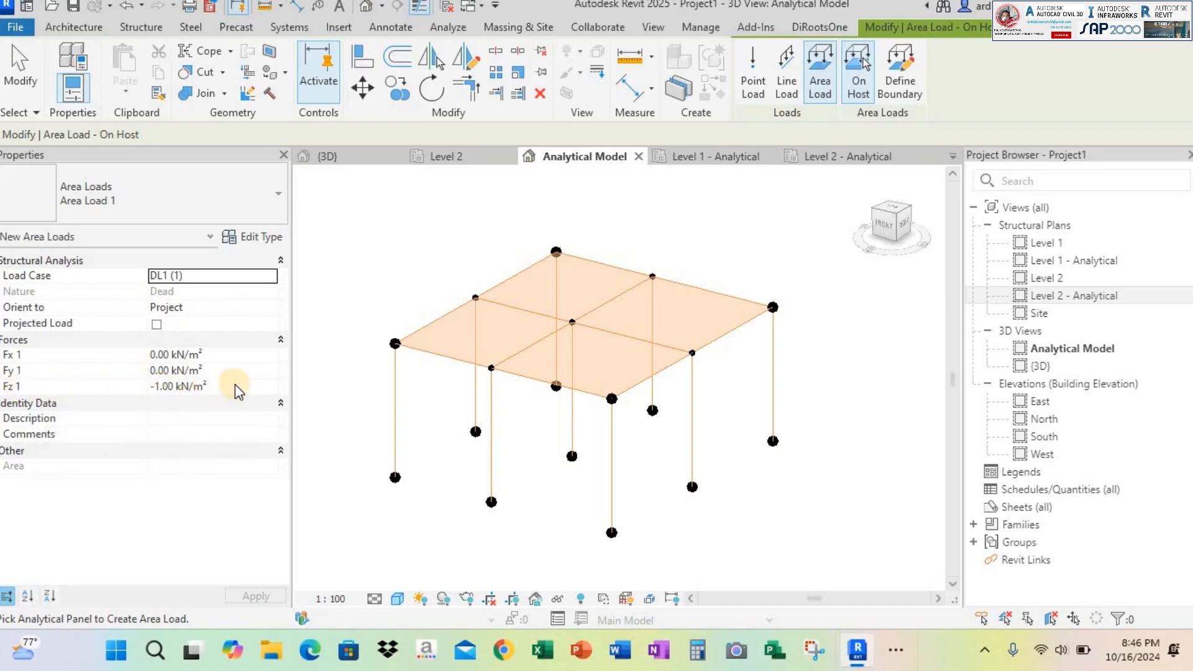
Set the new area load's load case to LL1 (2) and its Fz 1 force to -0.25 kN/m²
{"action": "left_click", "coordinate": [273, 277]}
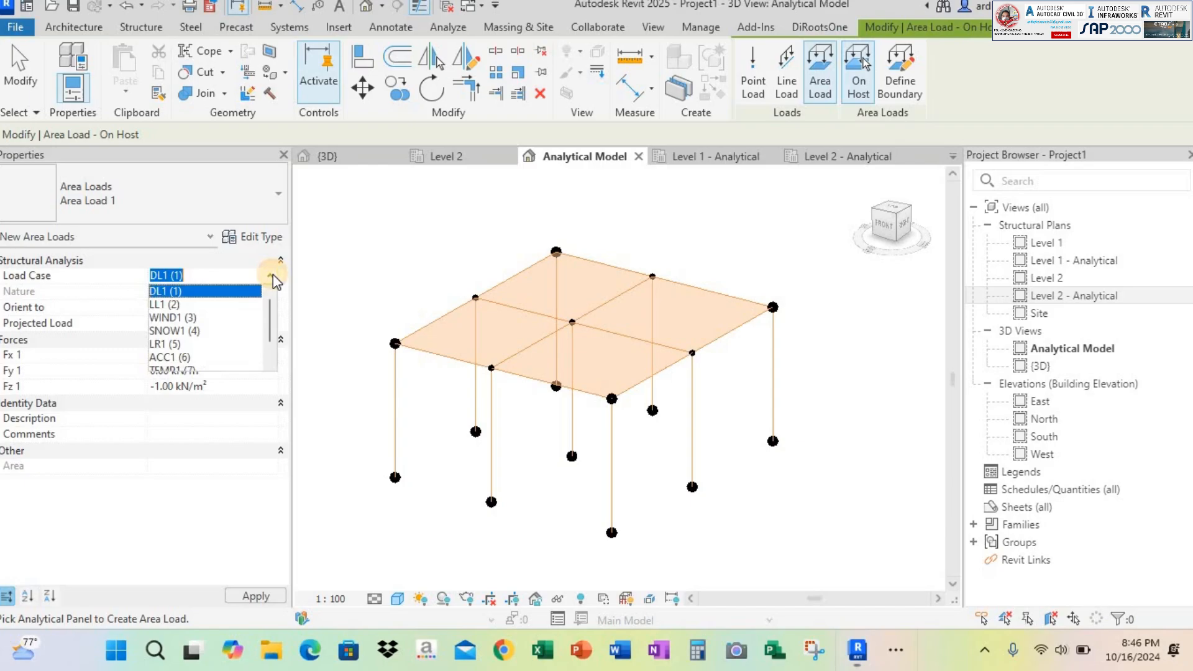
{"action": "left_click", "coordinate": [235, 293]}
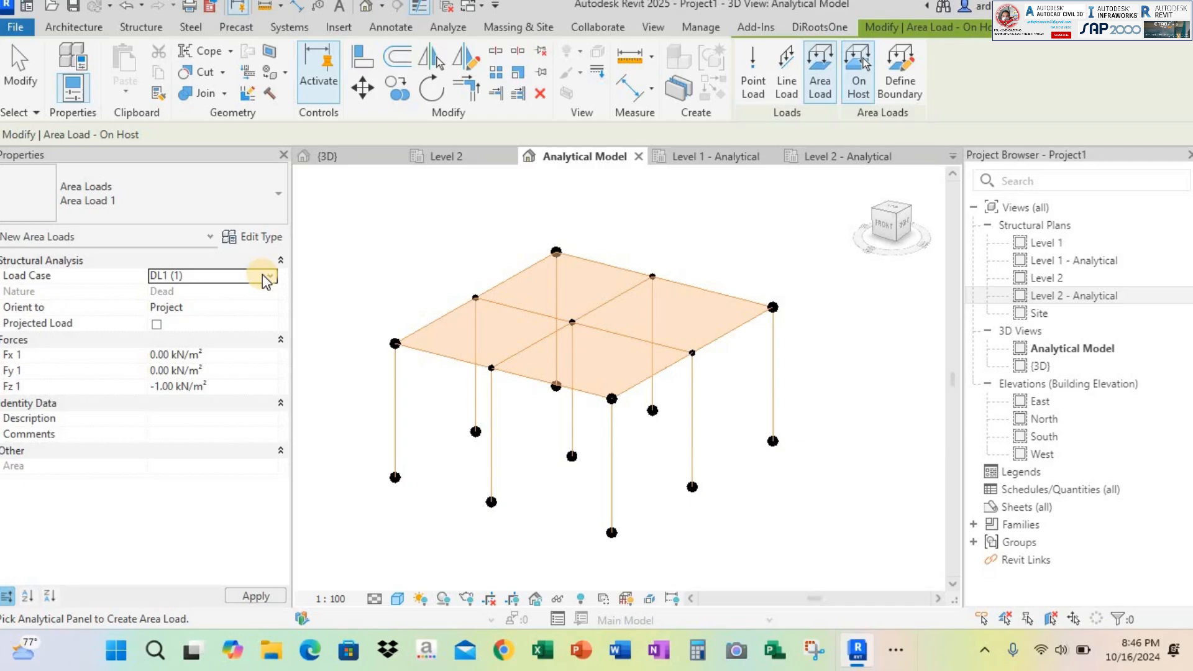
{"action": "left_click", "coordinate": [274, 277]}
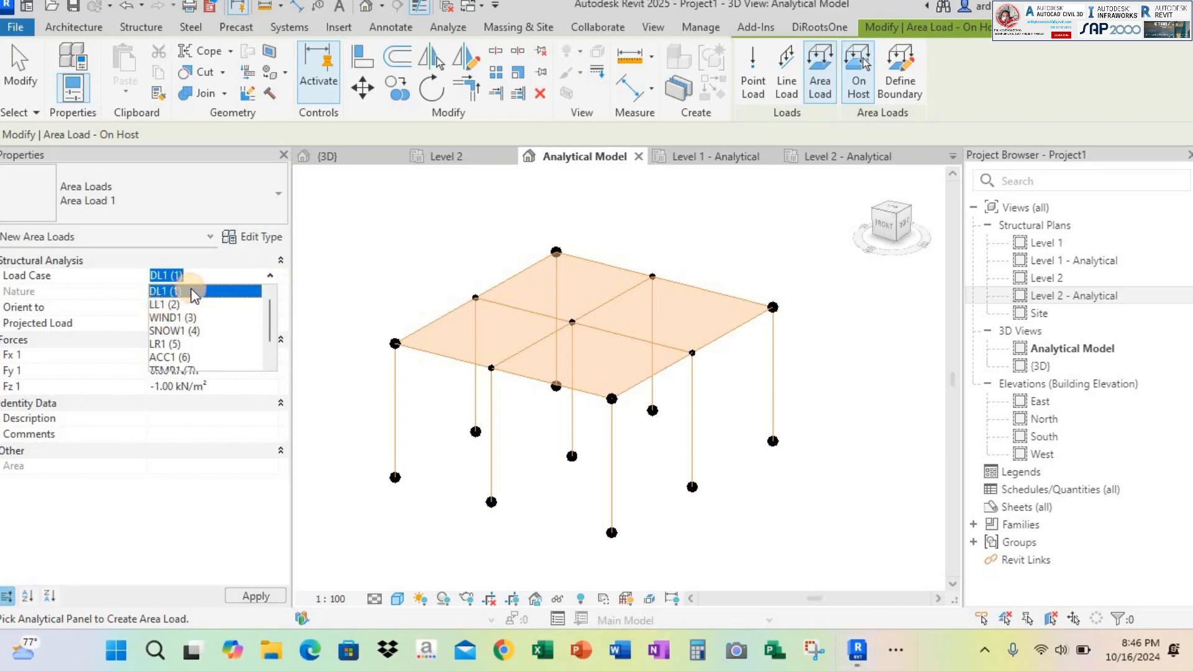
{"action": "left_click", "coordinate": [180, 297]}
{"action": "left_click", "coordinate": [161, 386]}
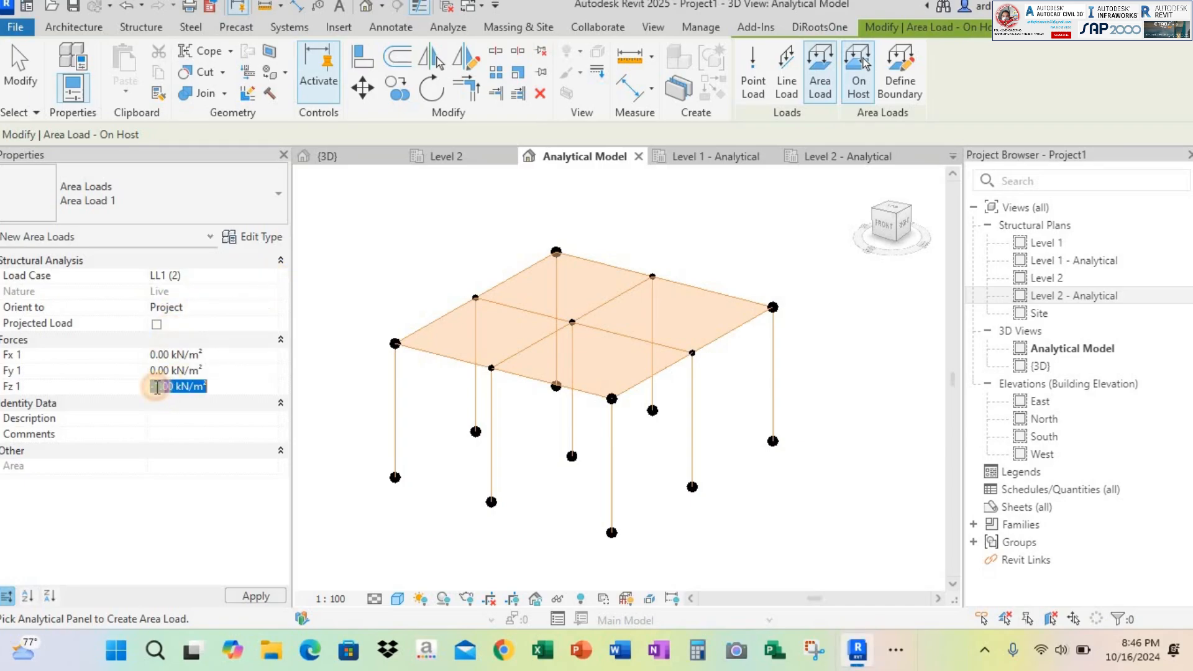
{"action": "double_click", "coordinate": [161, 387]}
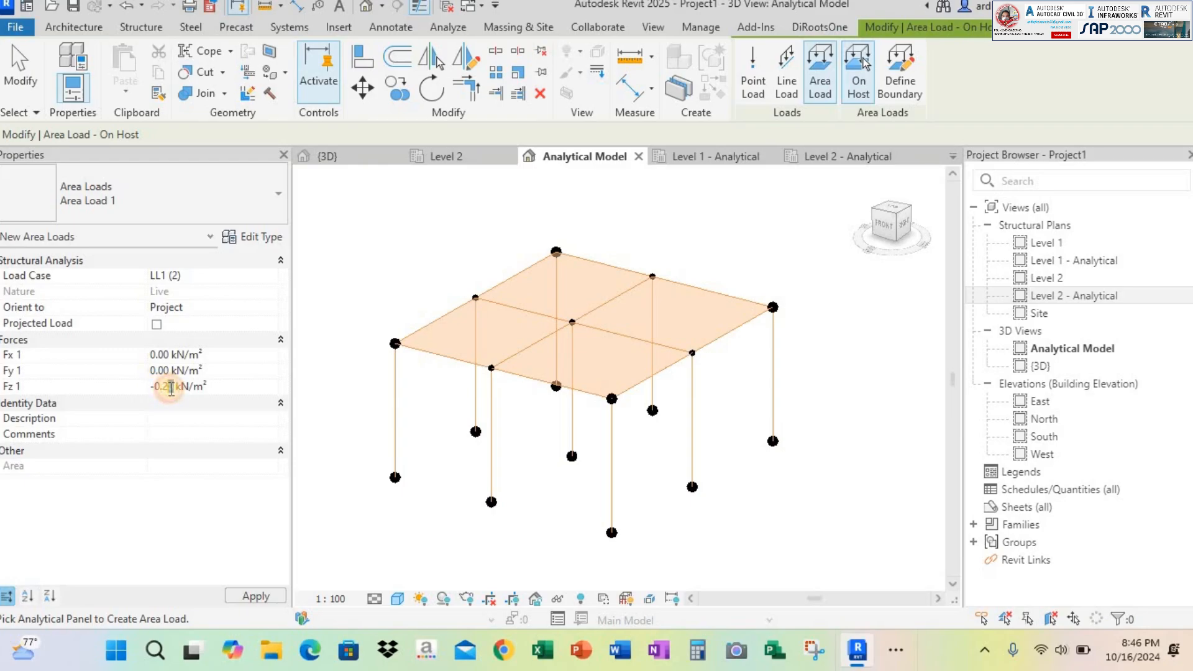
{"action": "type", "text": "5"}
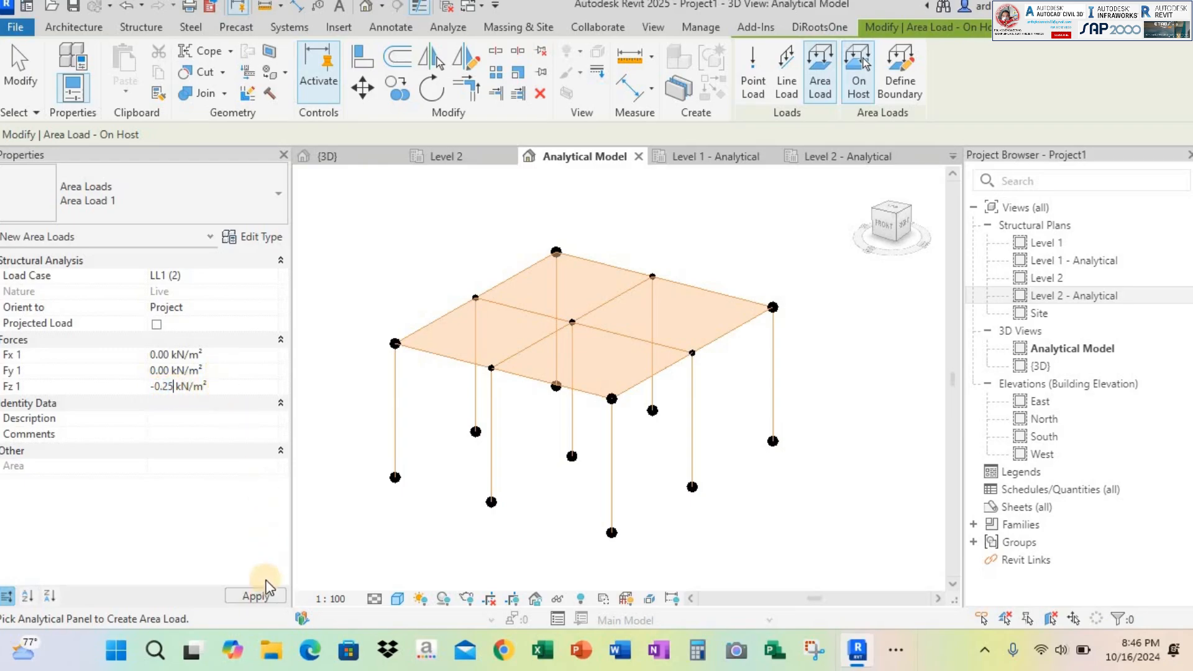
Place the area load on the analytical floor panel, inspect its arrows at the panel corner, and end the command
{"action": "left_click", "coordinate": [721, 336]}
{"action": "scroll", "coordinate": [722, 352], "scroll_direction": "up", "scroll_amount": 2}
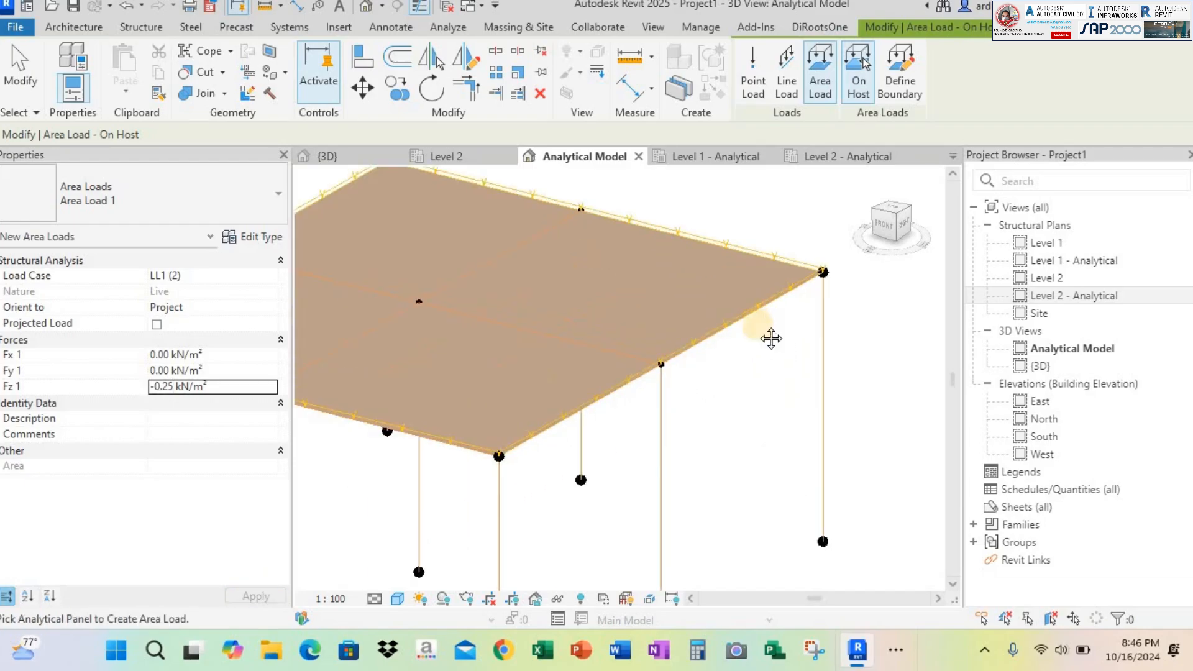
{"action": "scroll", "coordinate": [771, 338], "scroll_direction": "up", "scroll_amount": 4}
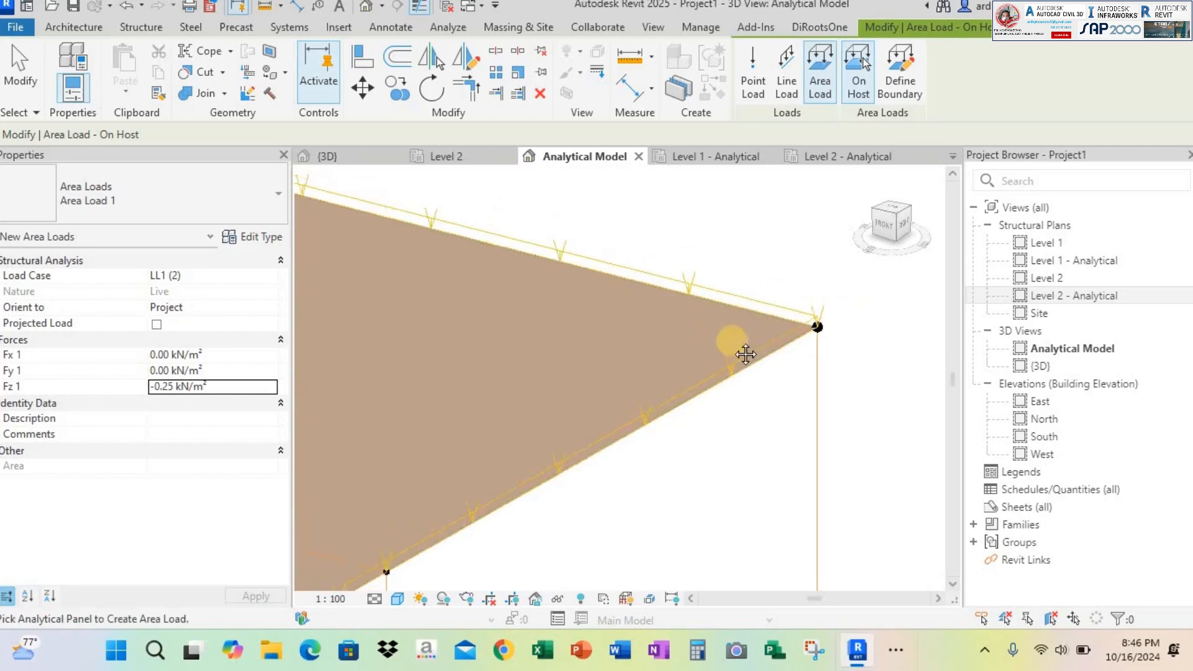
{"action": "scroll", "coordinate": [745, 355], "scroll_direction": "down", "scroll_amount": 6}
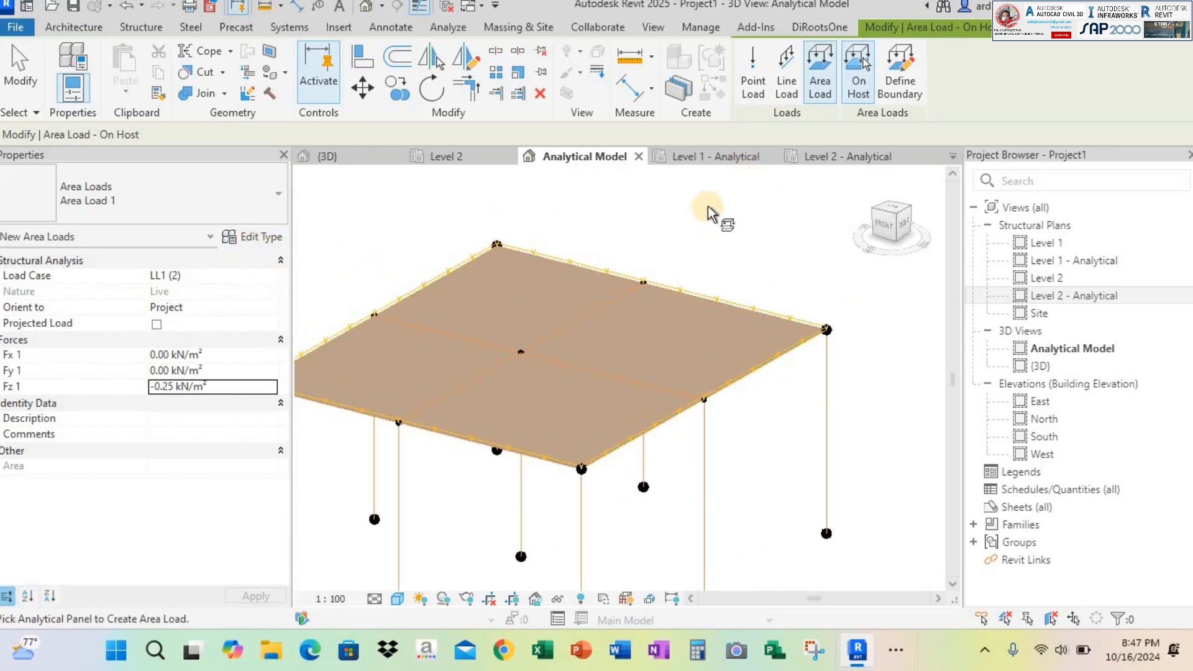
{"action": "left_click", "coordinate": [21, 70]}
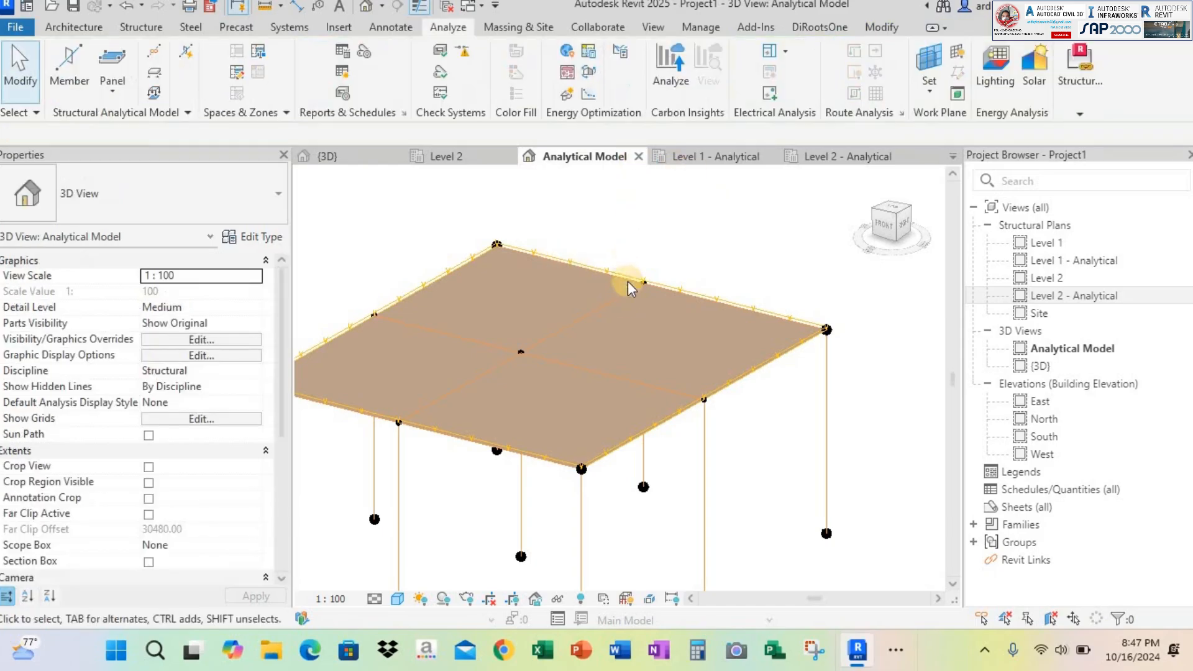
Select the interior beam members meeting at the central column to identify them, and clear the selection
{"action": "left_click", "coordinate": [589, 317]}
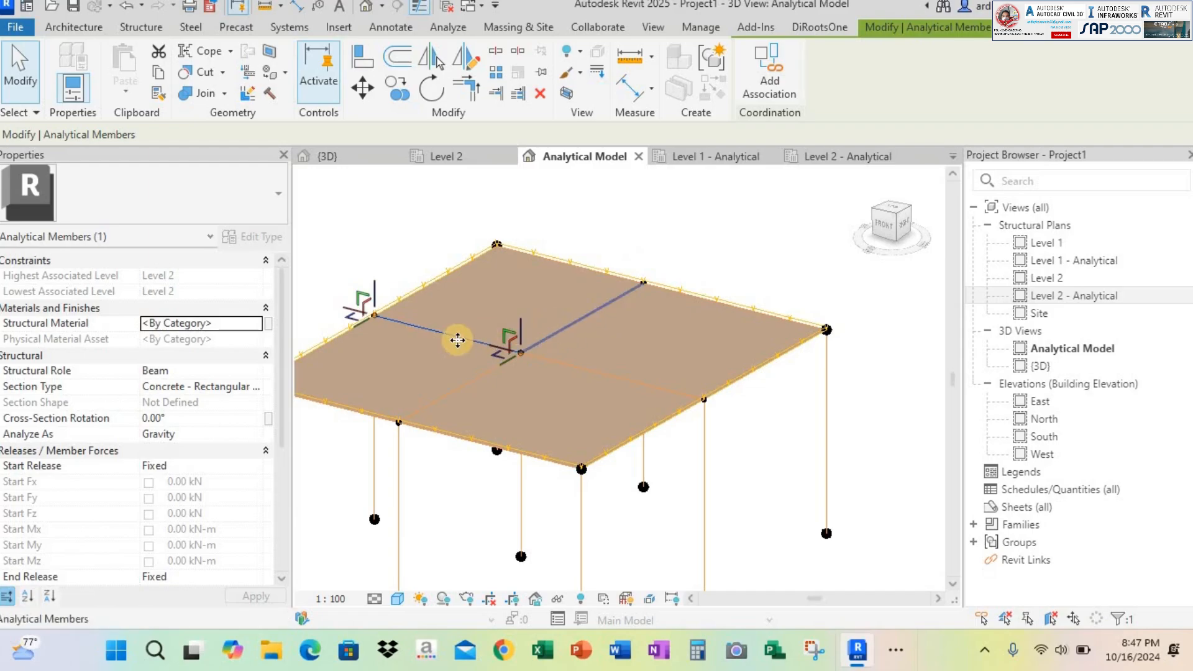
{"action": "left_click", "coordinate": [453, 336], "text": "ctrl"}
{"action": "left_click", "coordinate": [493, 380], "text": "ctrl"}
{"action": "left_click", "coordinate": [547, 362], "text": "ctrl"}
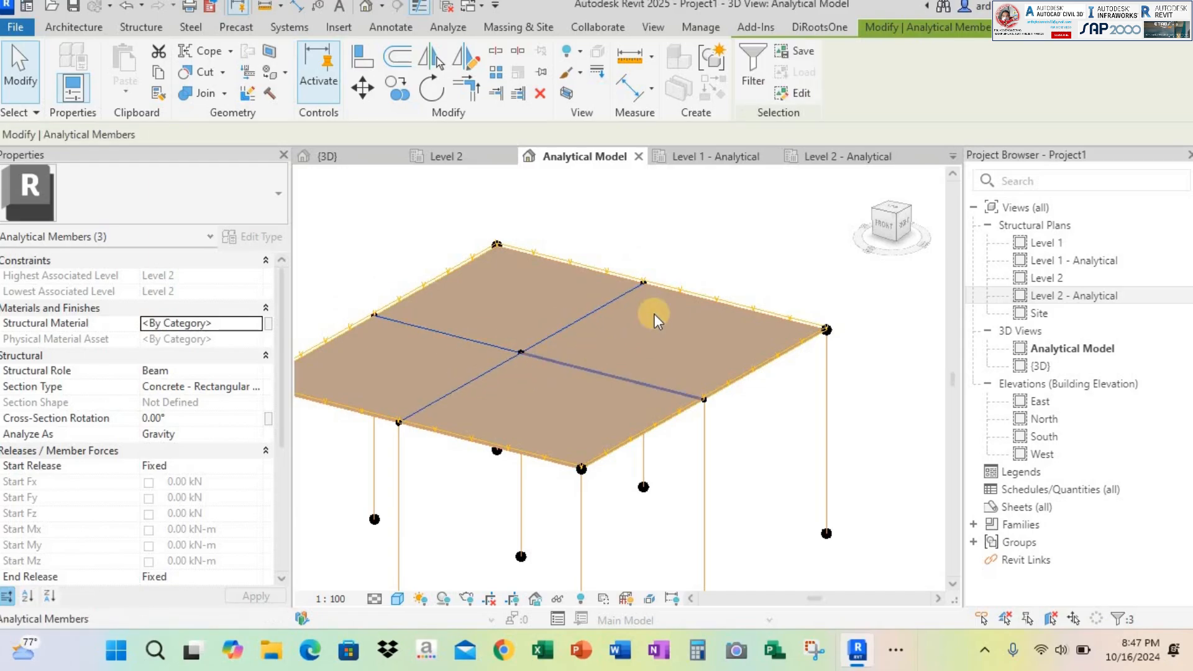
{"action": "left_click", "coordinate": [531, 244]}
{"action": "middle_click_drag", "start_coordinate": [624, 291], "coordinate": [686, 279]}
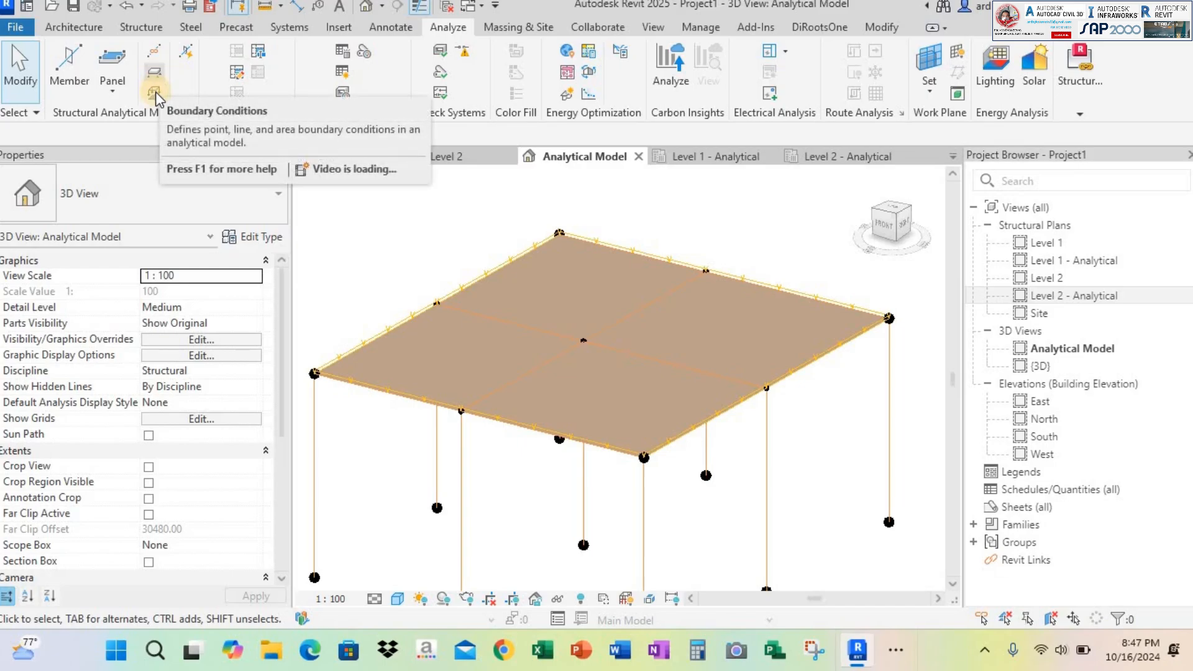
Start a uniform line load with the On Host option, using load case DL1 (1) and an Fz 1 of -1.00 kN/m
{"action": "left_click", "coordinate": [154, 72]}
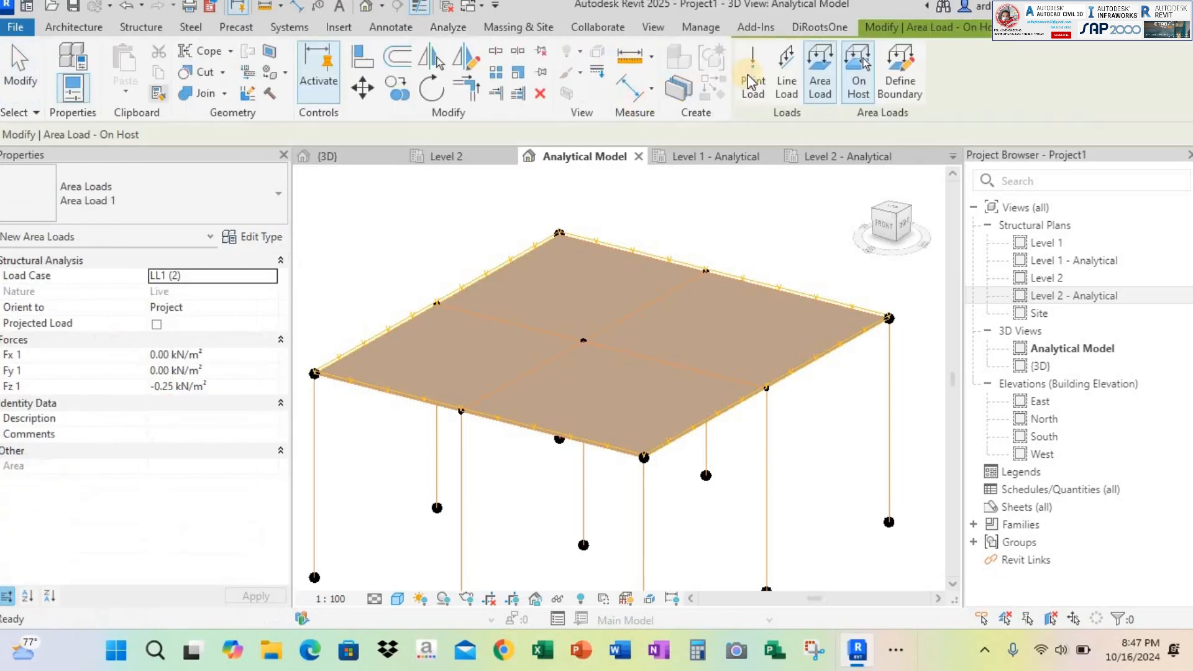
{"action": "left_click", "coordinate": [786, 75]}
{"action": "left_click", "coordinate": [170, 277]}
{"action": "left_click", "coordinate": [274, 274]}
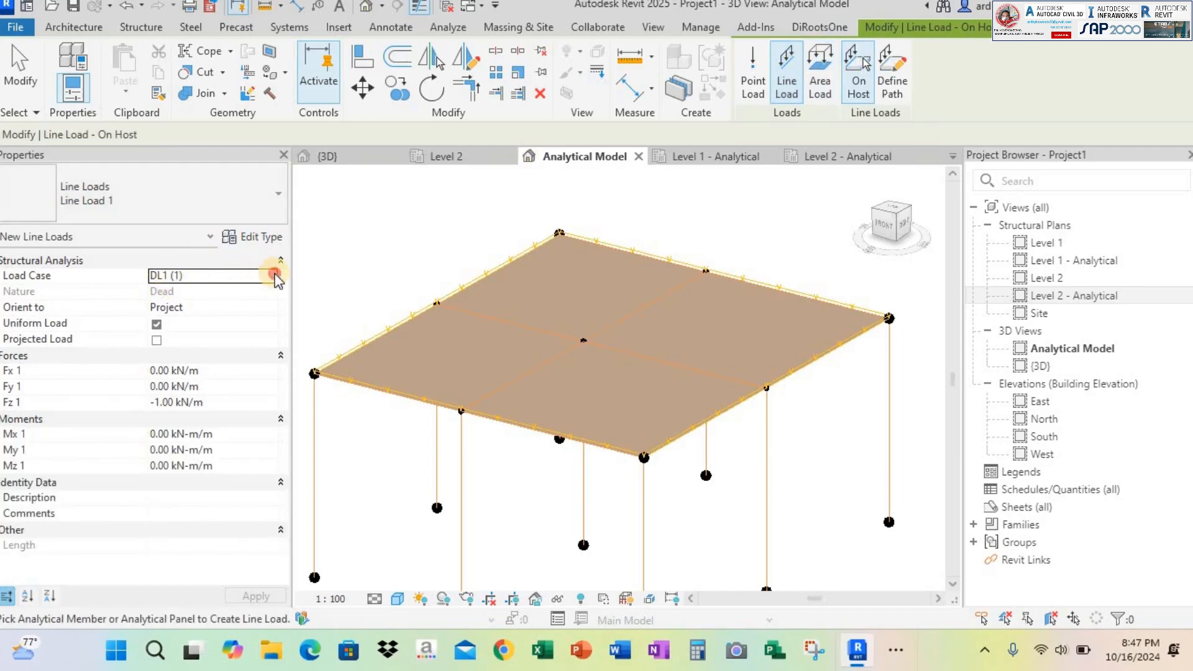
{"action": "left_click", "coordinate": [274, 276]}
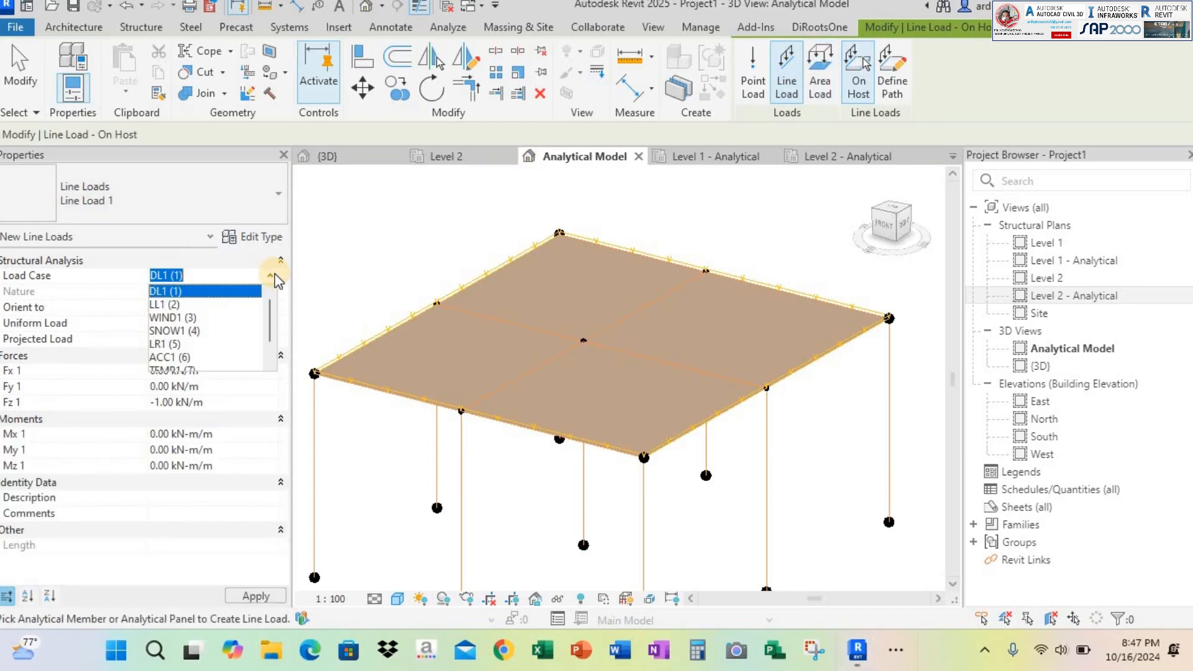
{"action": "left_click", "coordinate": [274, 276]}
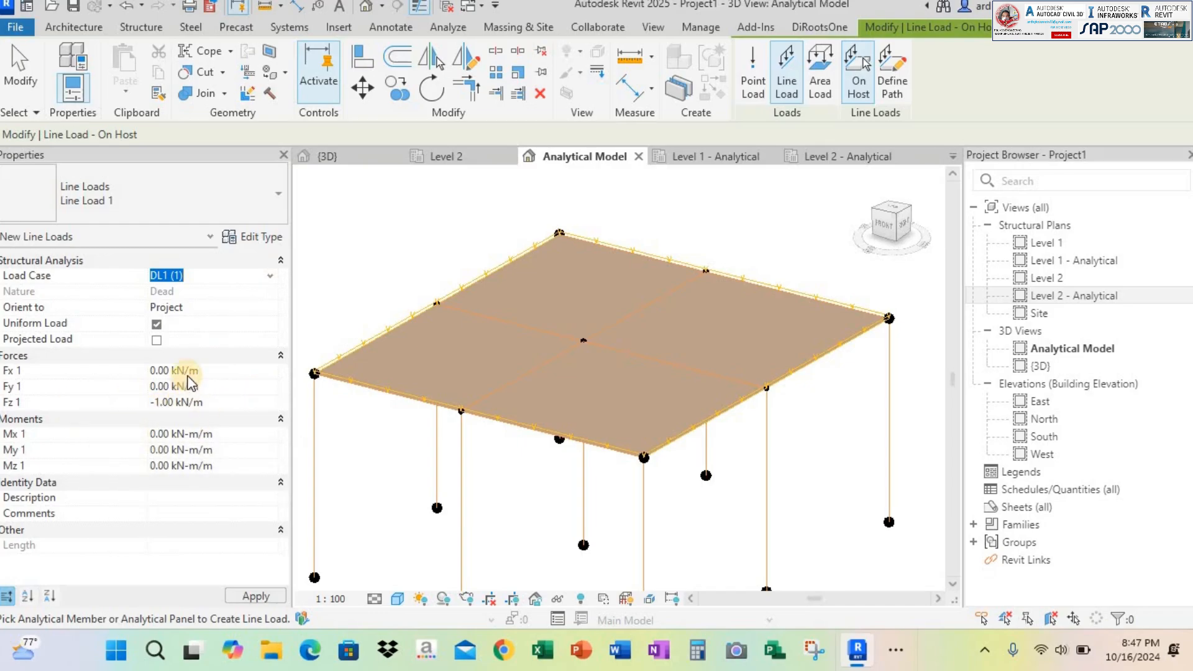
Apply the line load to all four perimeter edges and to two interior beams at the central column, and end the command
{"action": "left_click", "coordinate": [389, 337]}
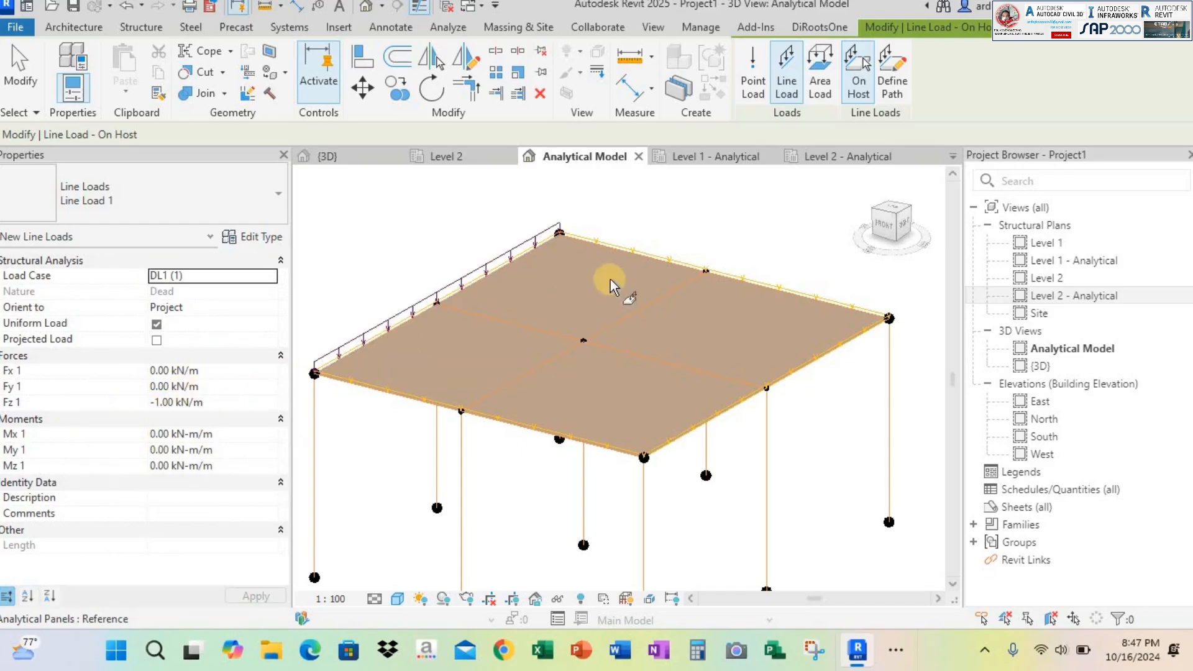
{"action": "left_click", "coordinate": [762, 288]}
{"action": "left_click", "coordinate": [840, 341]}
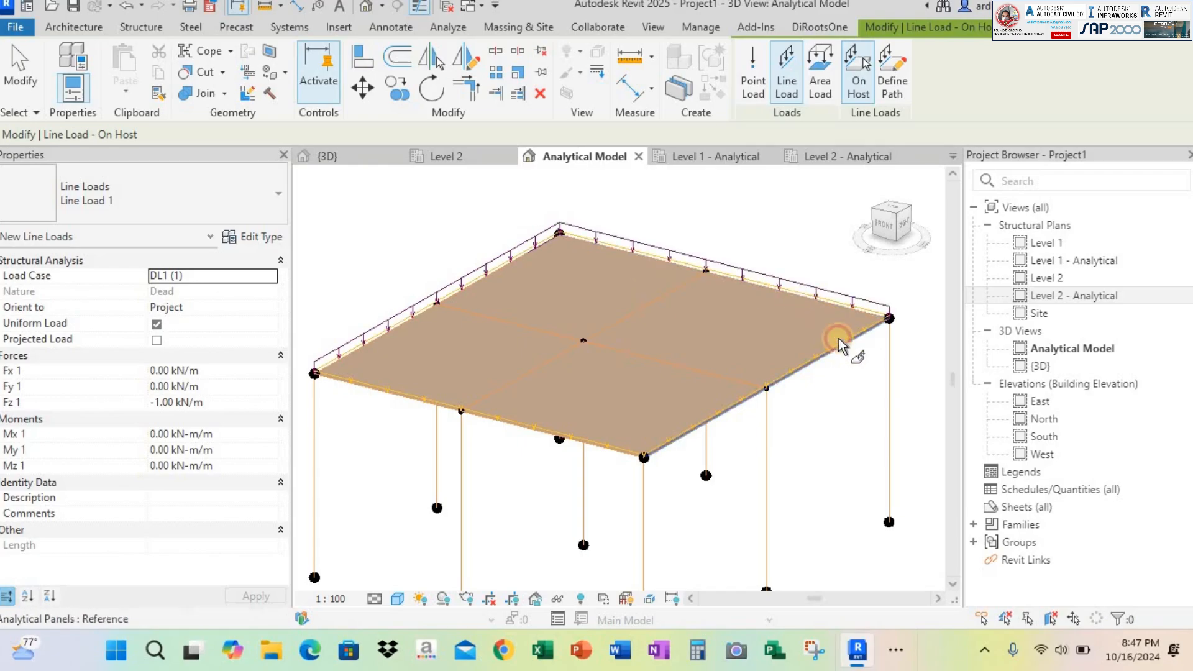
{"action": "left_click", "coordinate": [625, 311]}
{"action": "left_click", "coordinate": [625, 311]}
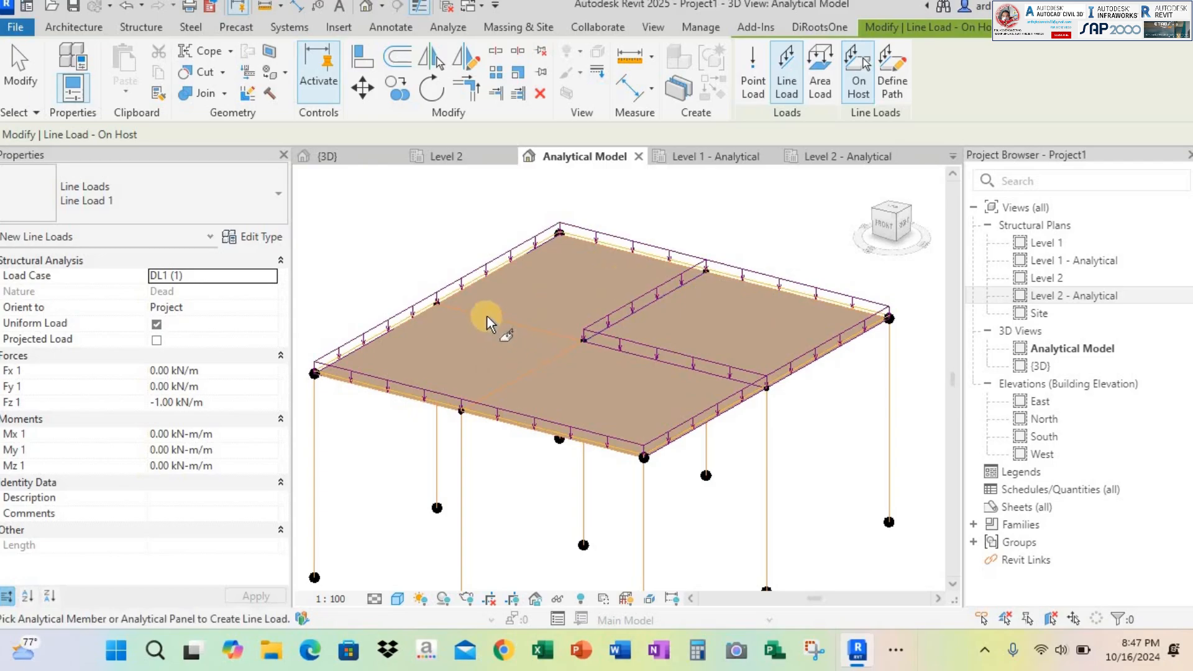
{"action": "scroll", "coordinate": [578, 346], "scroll_direction": "up", "scroll_amount": 1}
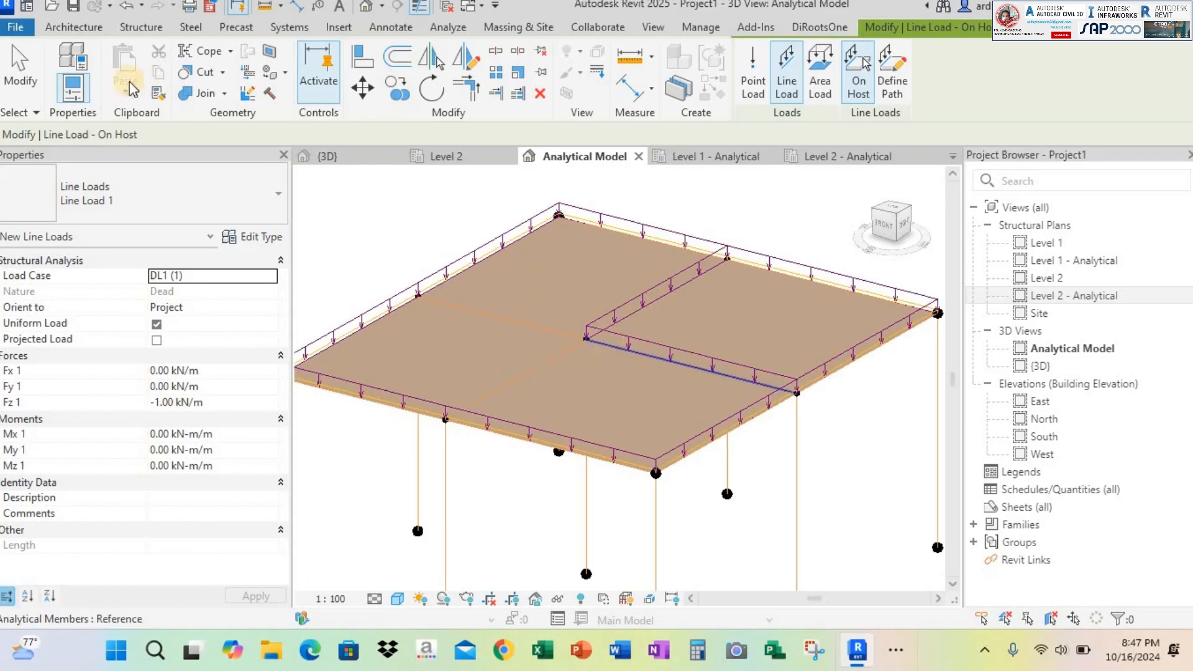
{"action": "key", "text": "Escape"}
{"action": "key", "text": "Escape"}
Send the analytical model to Robot Structural Analysis through the link, using the Send model and Direct integration options
{"action": "scroll", "coordinate": [621, 311], "scroll_direction": "down", "scroll_amount": 2}
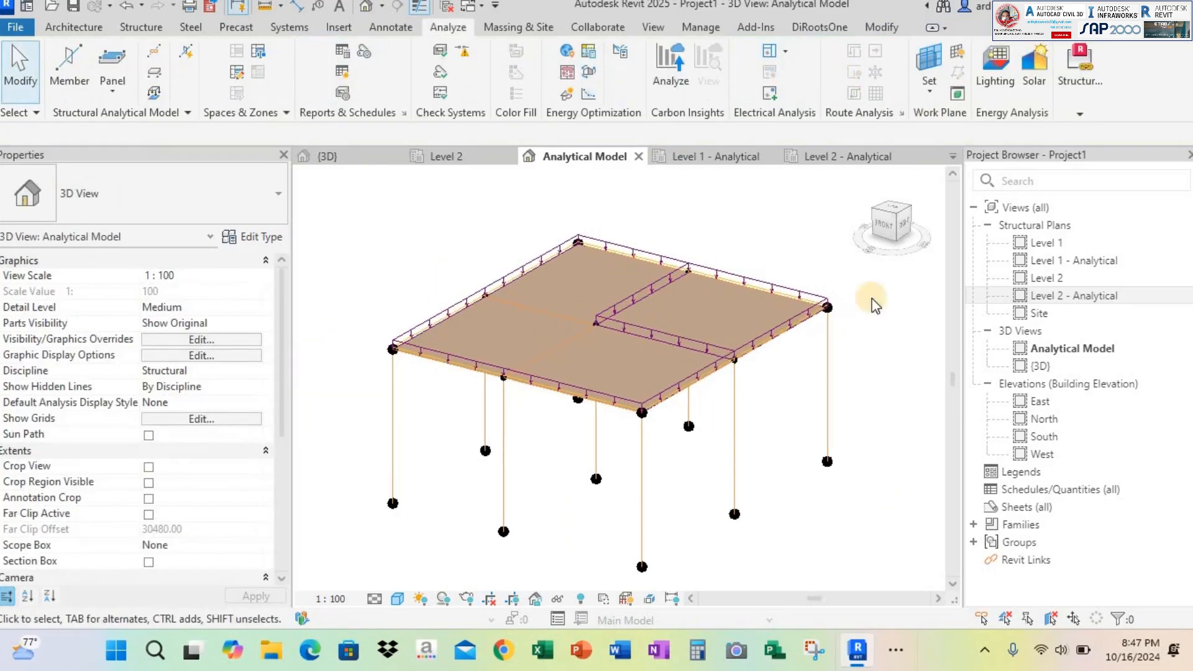
{"action": "scroll", "coordinate": [835, 375], "scroll_direction": "up", "scroll_amount": 1}
{"action": "middle_click_drag", "start_coordinate": [853, 385], "coordinate": [901, 378]}
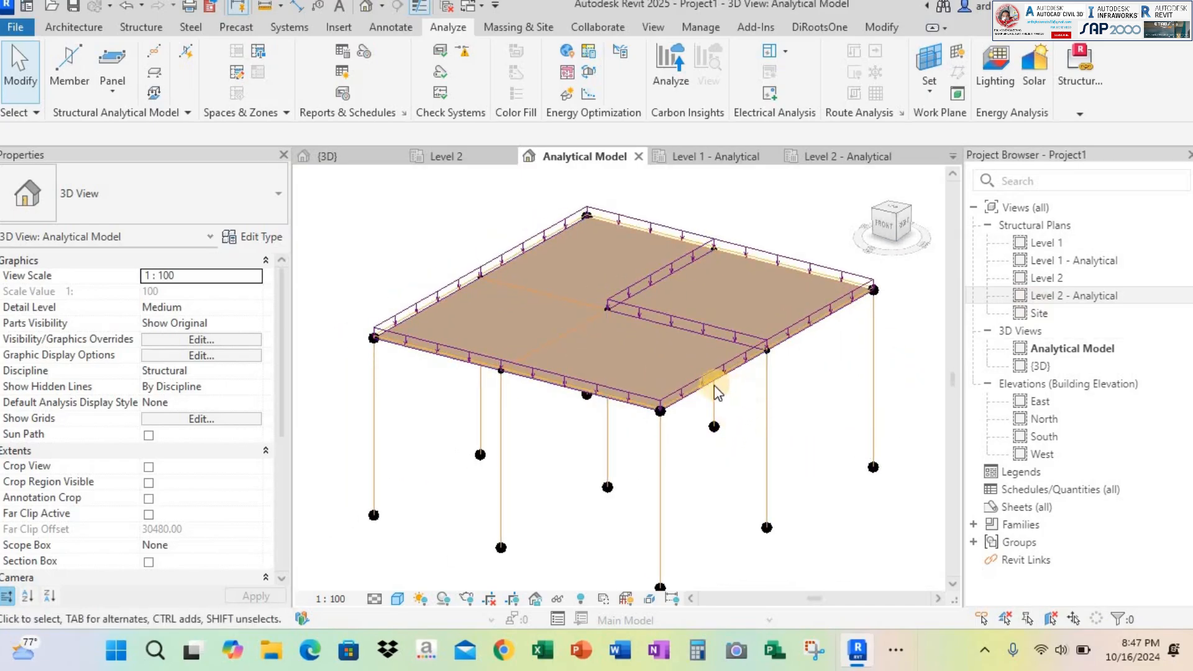
{"action": "middle_click_drag", "start_coordinate": [703, 296], "coordinate": [795, 255], "text": "shift"}
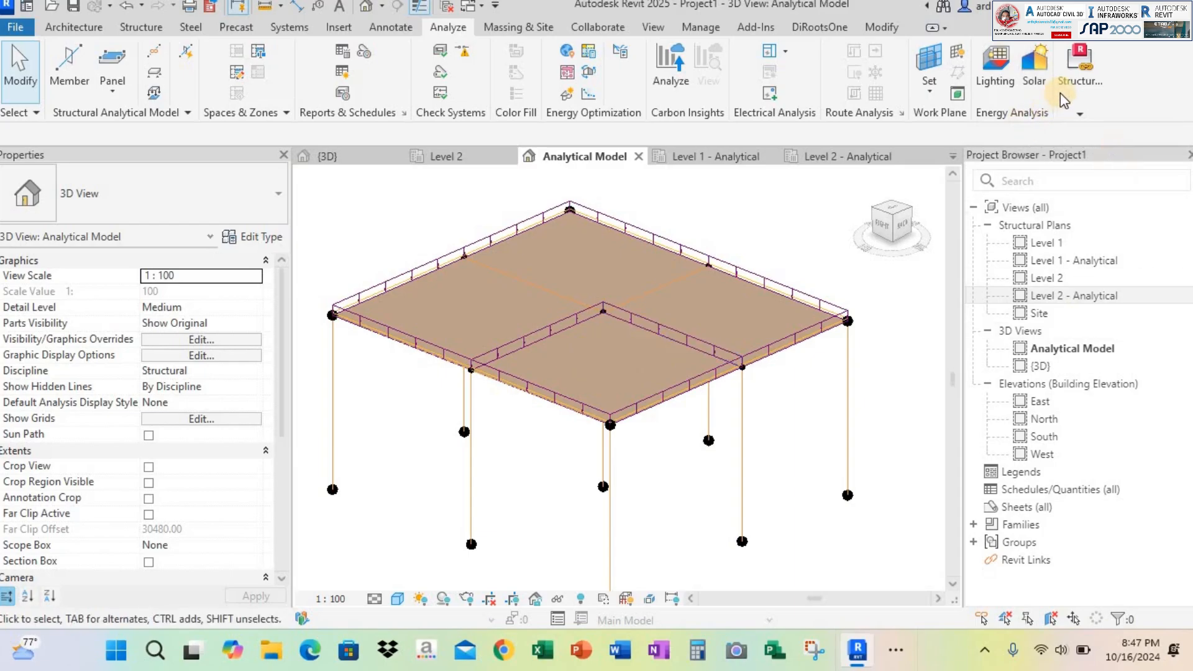
{"action": "mouse_move", "coordinate": [1067, 91]}
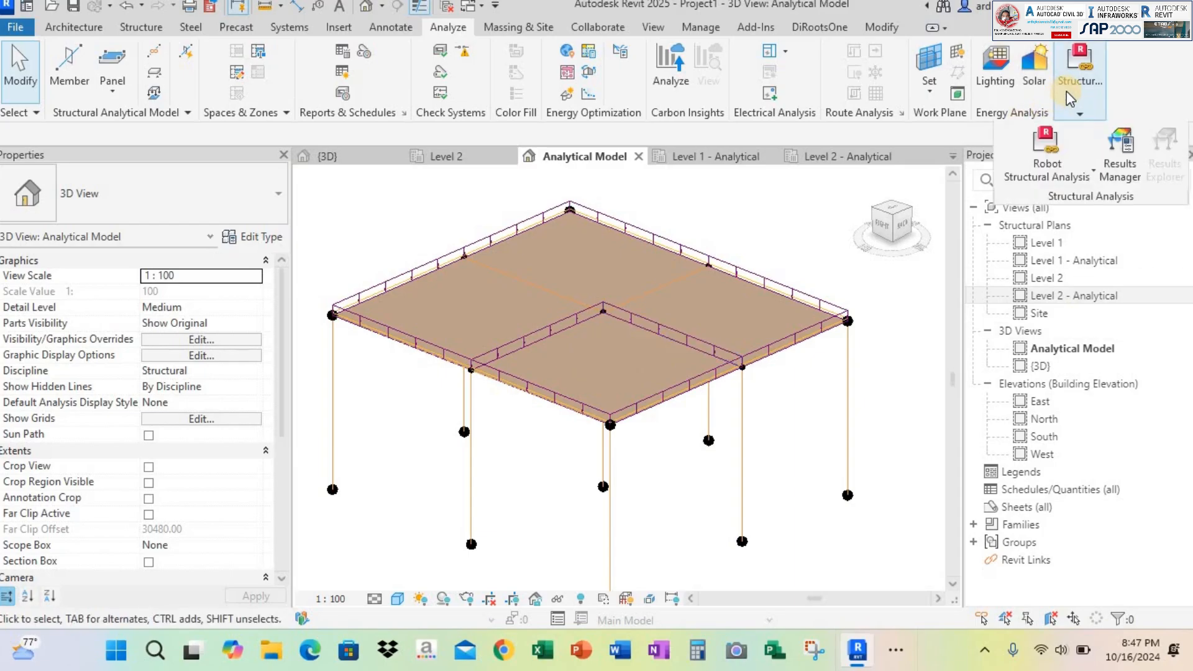
{"action": "left_click", "coordinate": [1053, 158]}
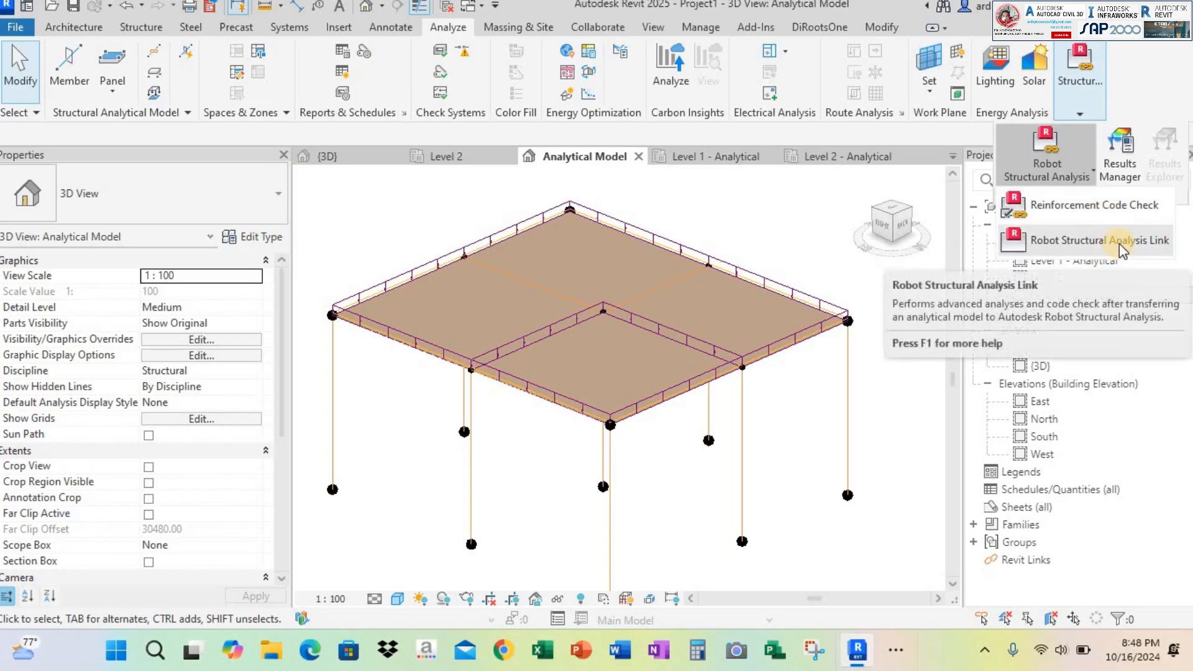
{"action": "left_click", "coordinate": [1120, 243]}
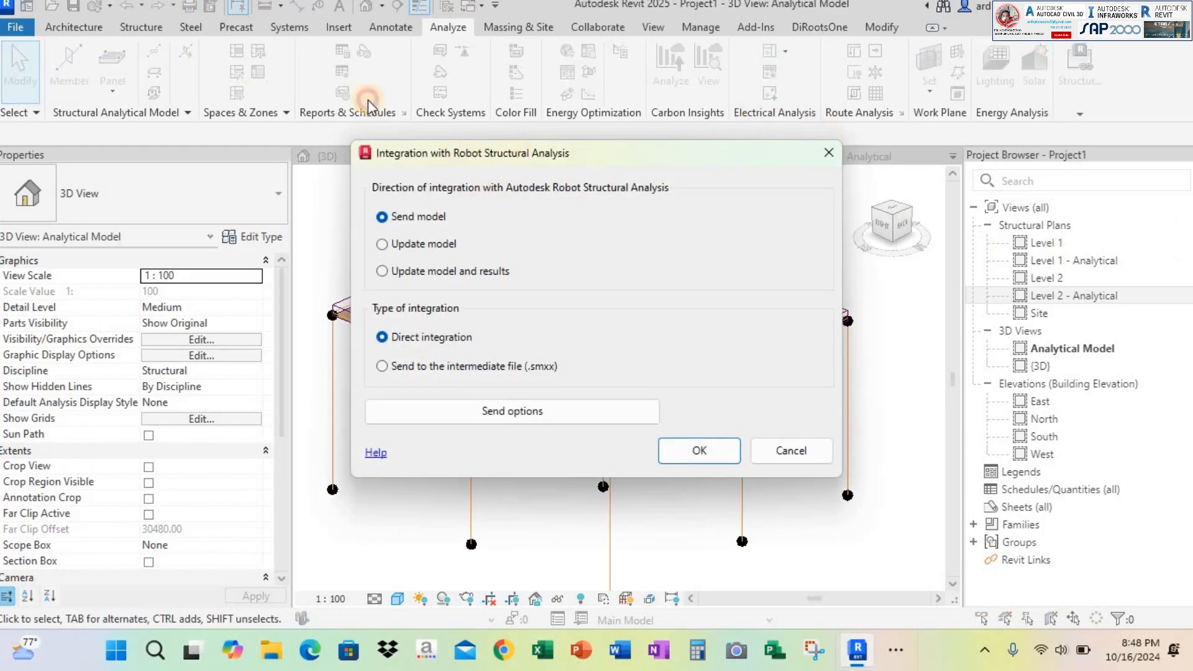
{"action": "left_click_drag", "start_coordinate": [368, 100], "coordinate": [814, 39]}
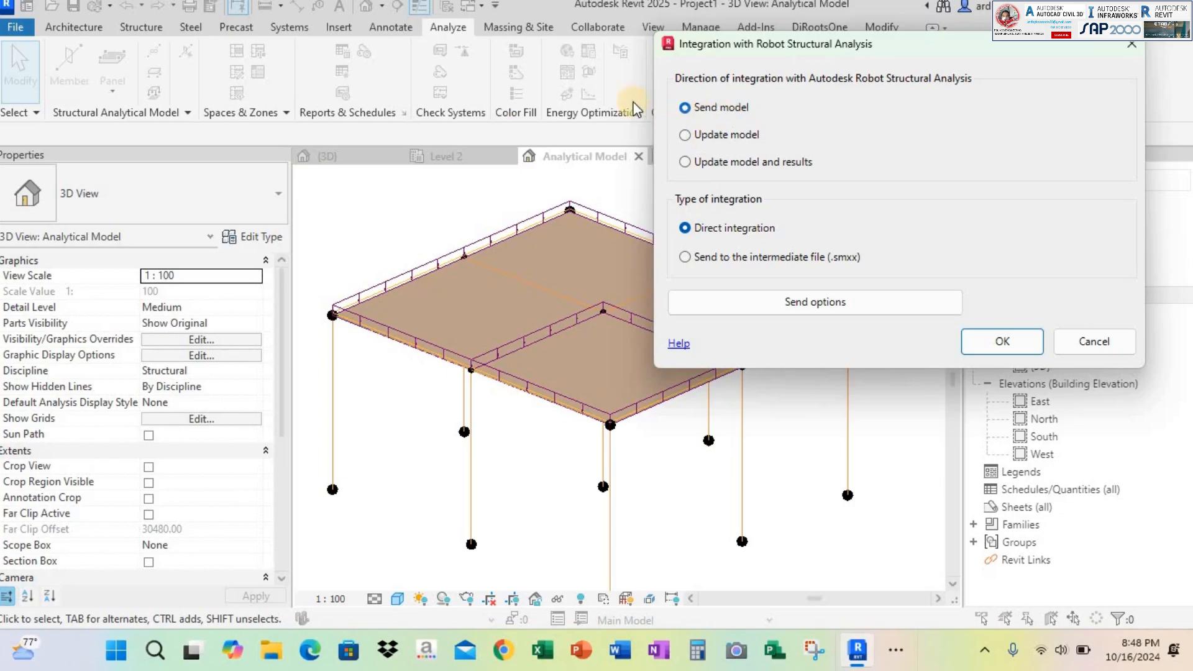
{"action": "left_click", "coordinate": [1008, 342]}
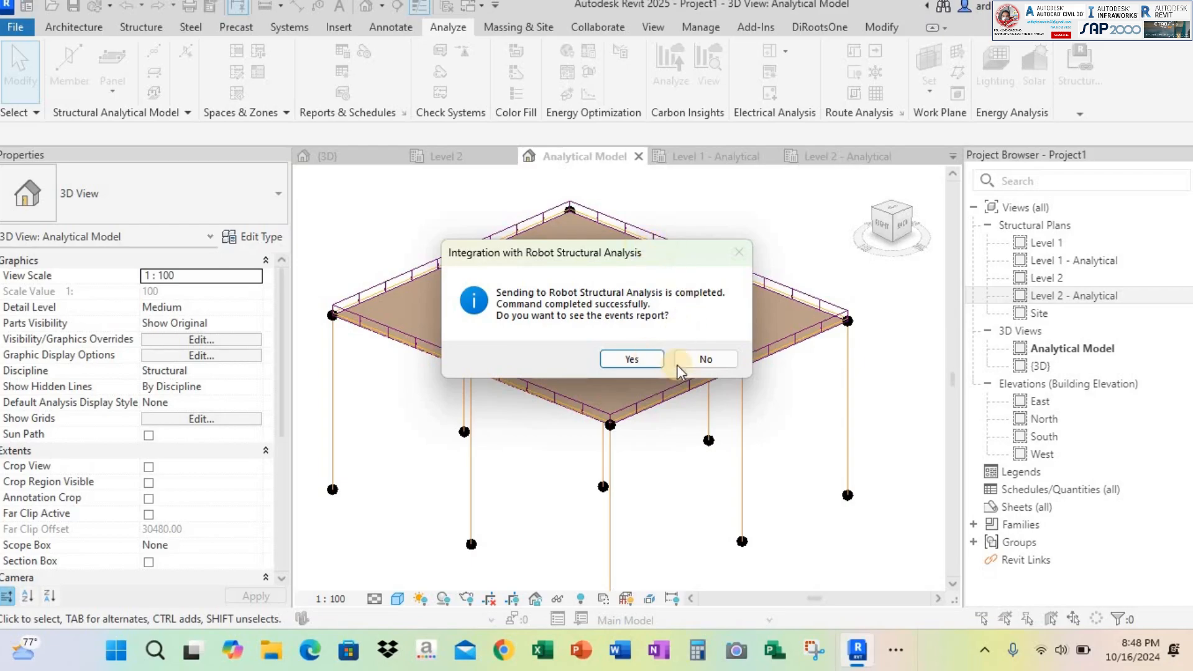
Open the events report for the transfer, read through its messages, and close it
{"action": "left_click", "coordinate": [631, 360]}
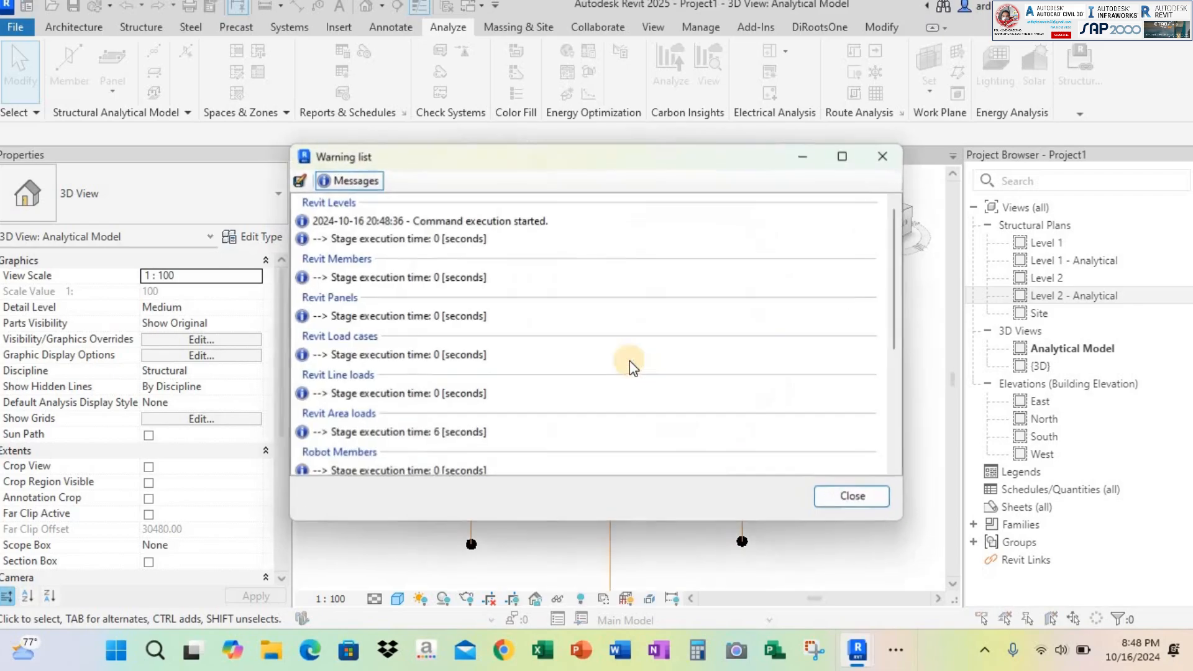
{"action": "scroll", "coordinate": [534, 330], "scroll_direction": "down", "scroll_amount": 5}
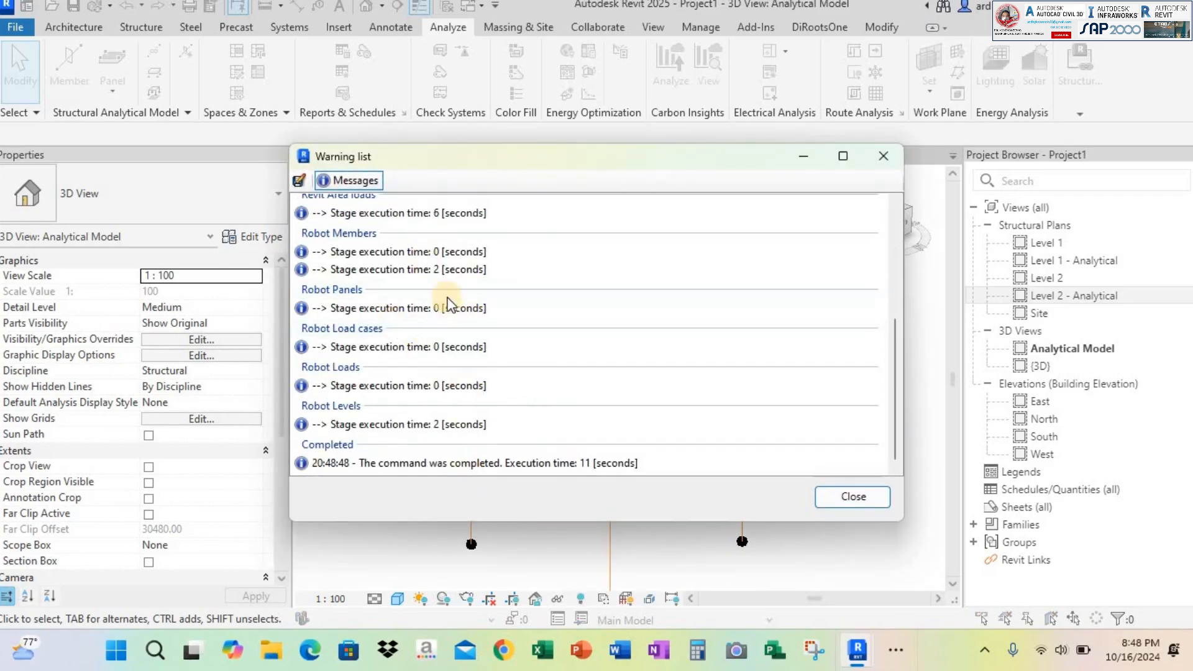
{"action": "scroll", "coordinate": [730, 283], "scroll_direction": "up", "scroll_amount": 5}
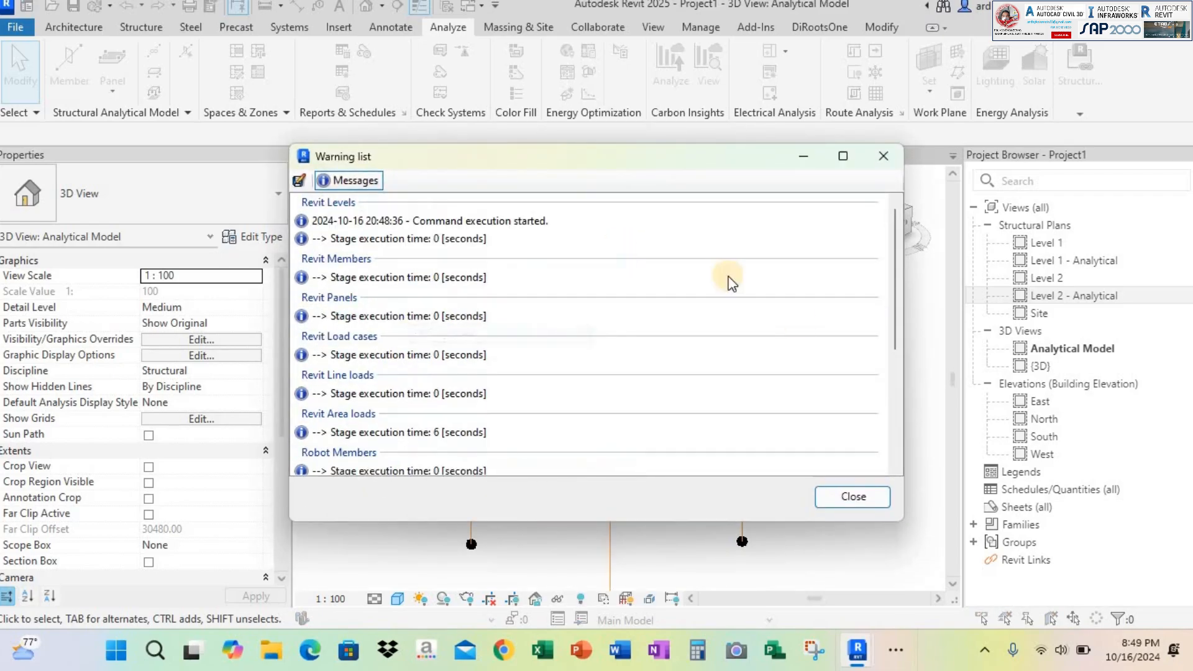
{"action": "left_click", "coordinate": [848, 496]}
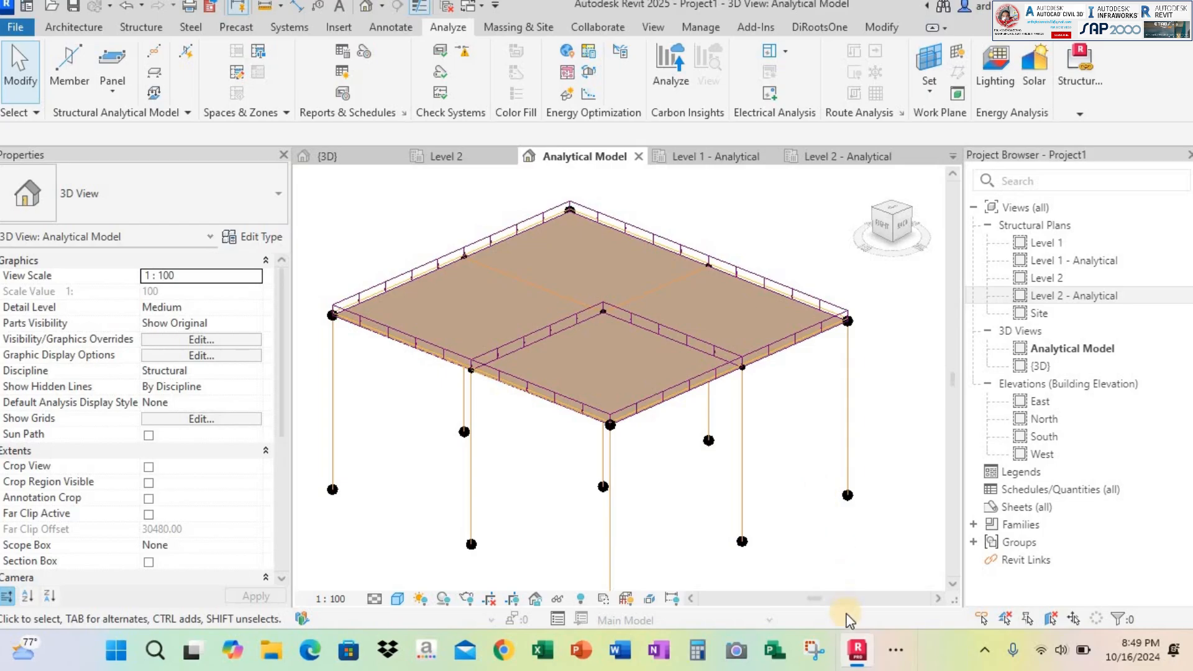
Switch to Robot Structural Analysis and look over the transferred column and grid layout in plan
{"action": "mouse_move", "coordinate": [857, 651]}
{"action": "scroll", "coordinate": [778, 410], "scroll_direction": "down", "scroll_amount": 2}
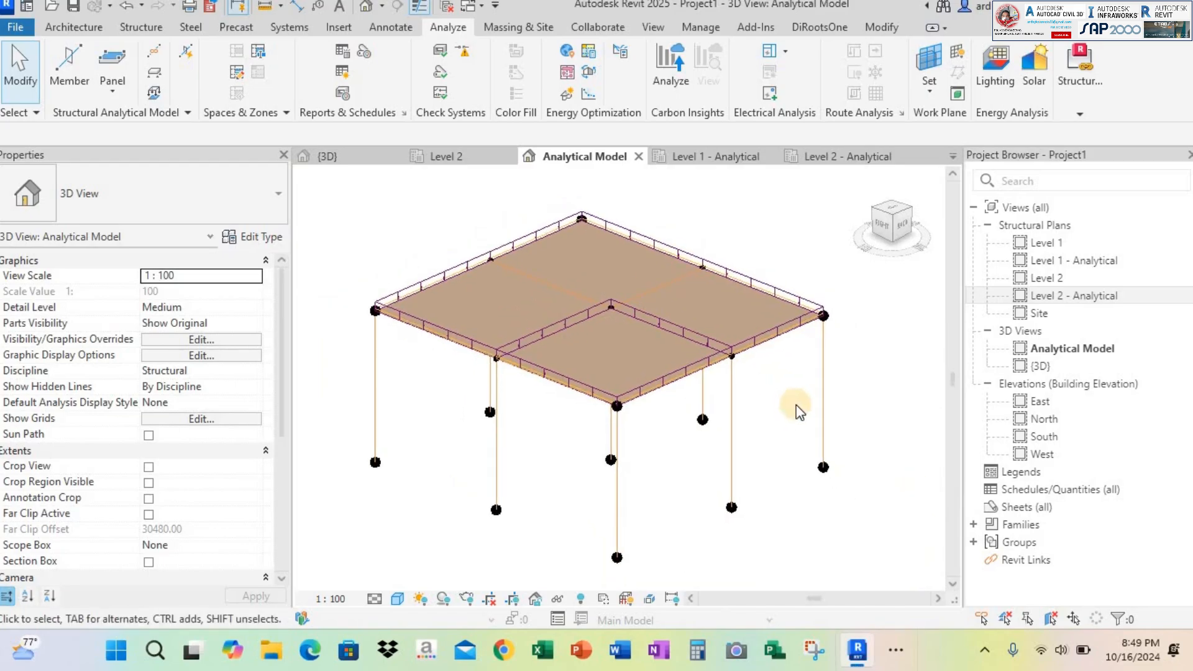
{"action": "left_click", "coordinate": [896, 650]}
{"action": "mouse_move", "coordinate": [997, 596]}
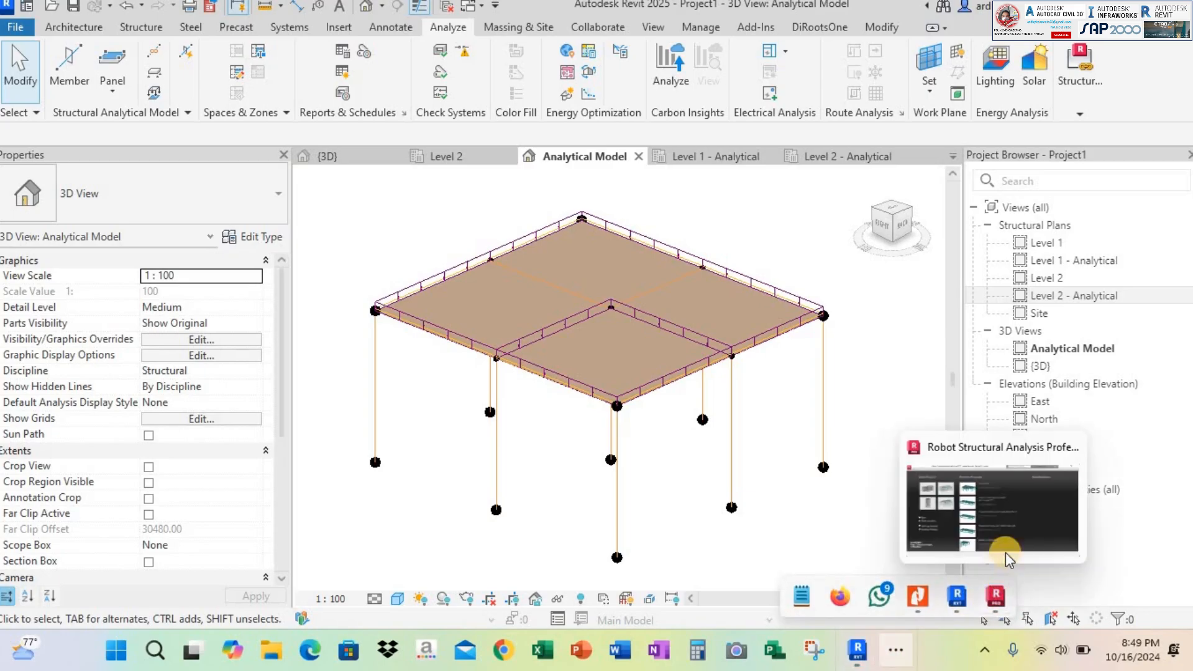
{"action": "left_click", "coordinate": [1031, 515]}
{"action": "left_click", "coordinate": [771, 227]}
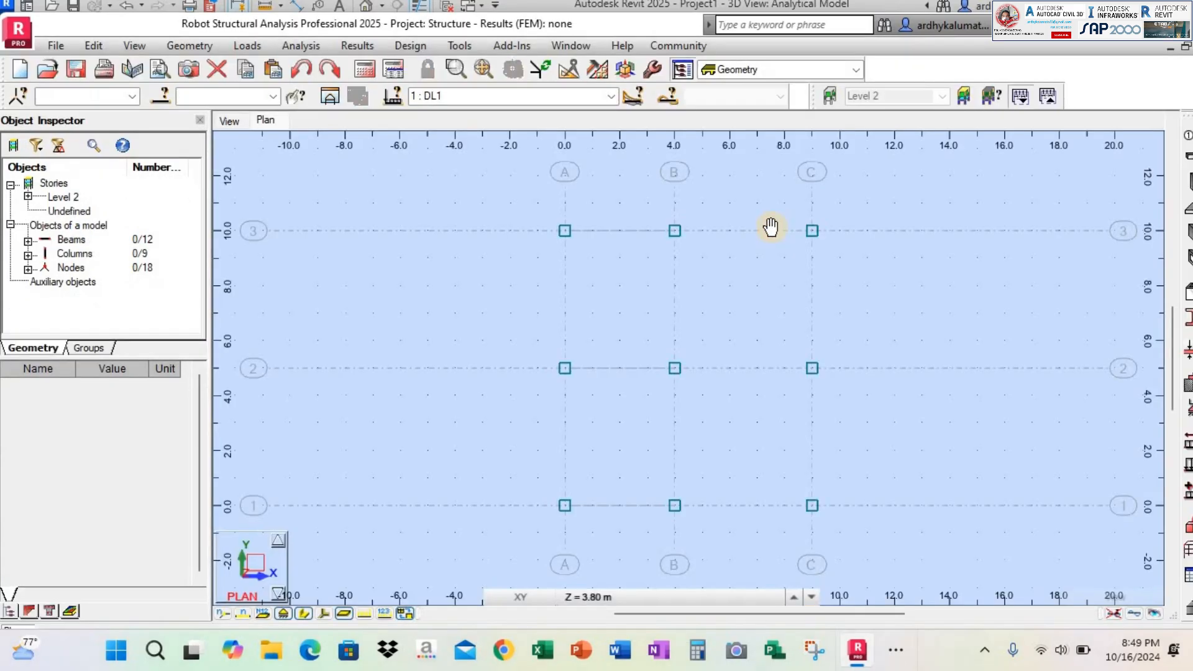
{"action": "middle_click_drag", "start_coordinate": [726, 279], "coordinate": [682, 278]}
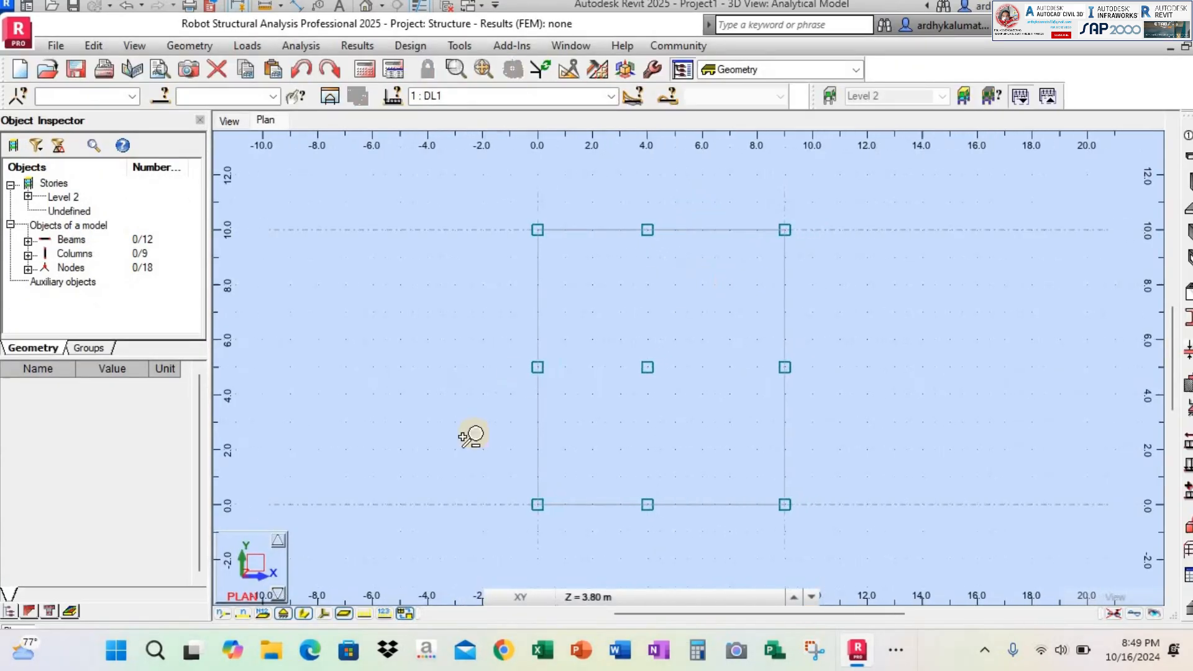
Open the 3D view of the transferred structure and examine its beams, columns and DL1 line loads from several sides
{"action": "left_click", "coordinate": [239, 125]}
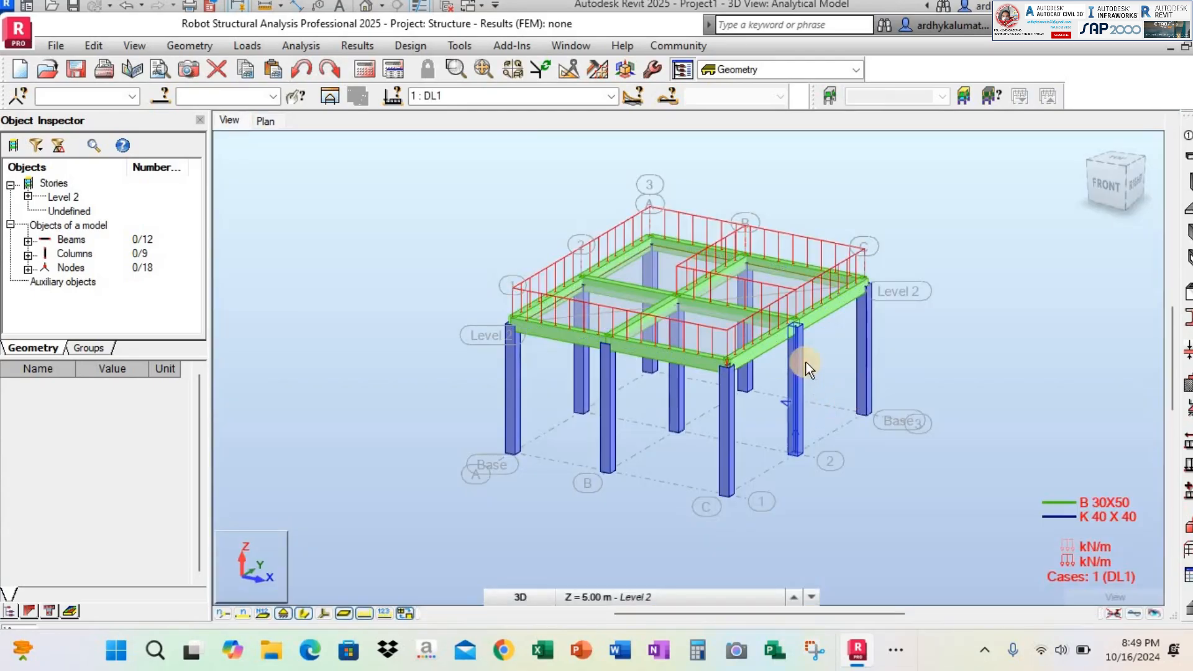
{"action": "middle_click_drag", "start_coordinate": [807, 363], "coordinate": [738, 333], "text": "shift"}
{"action": "scroll", "coordinate": [667, 250], "scroll_direction": "up", "scroll_amount": 3}
{"action": "middle_click_drag", "start_coordinate": [667, 249], "coordinate": [703, 266], "text": "shift"}
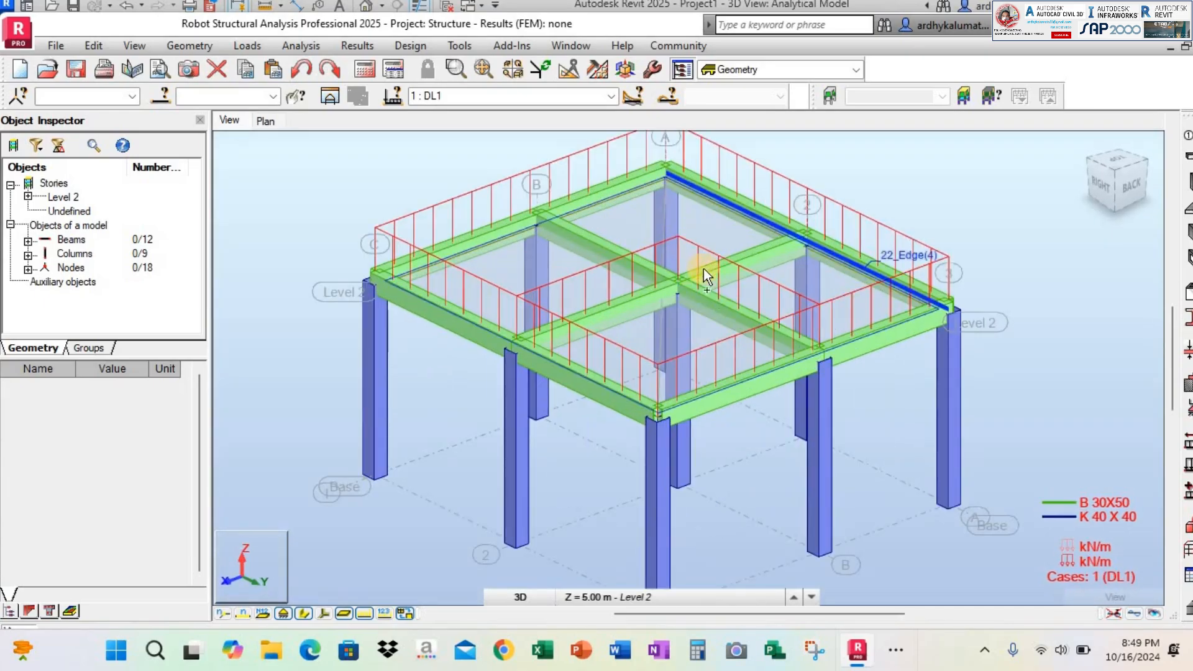
{"action": "middle_click_drag", "start_coordinate": [789, 308], "coordinate": [719, 319], "text": "shift"}
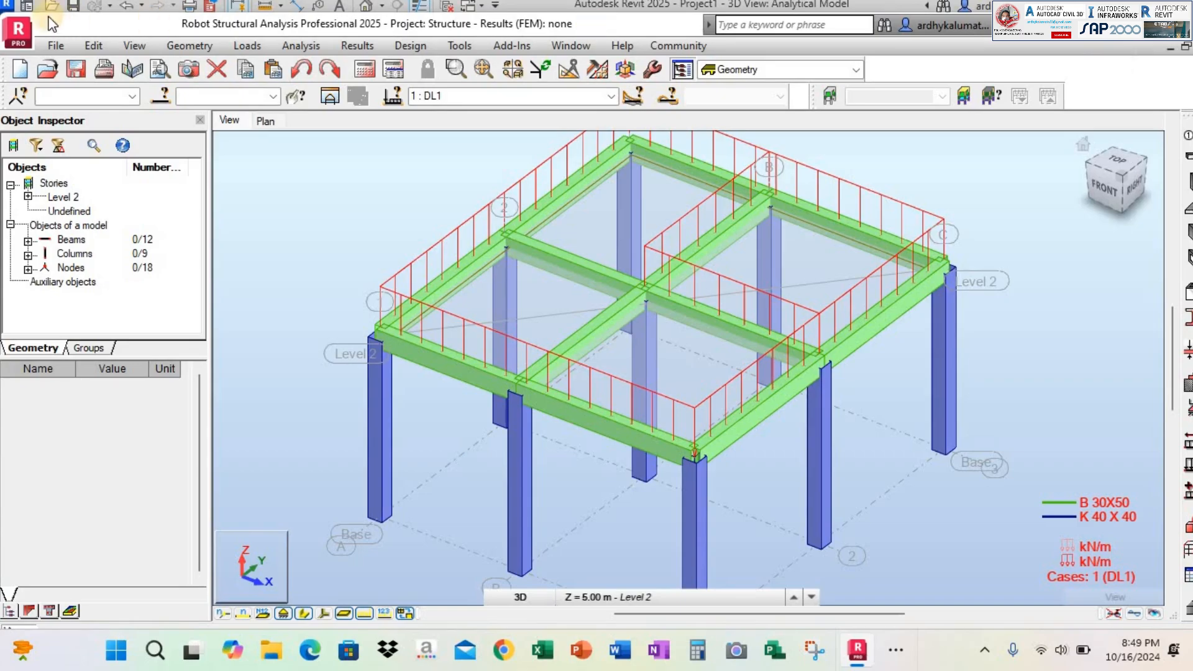
Take the Robot and Revit windows out of full-screen size and narrow the Revit window to a little over half the screen
{"action": "left_click_drag", "start_coordinate": [97, 58], "coordinate": [569, 188]}
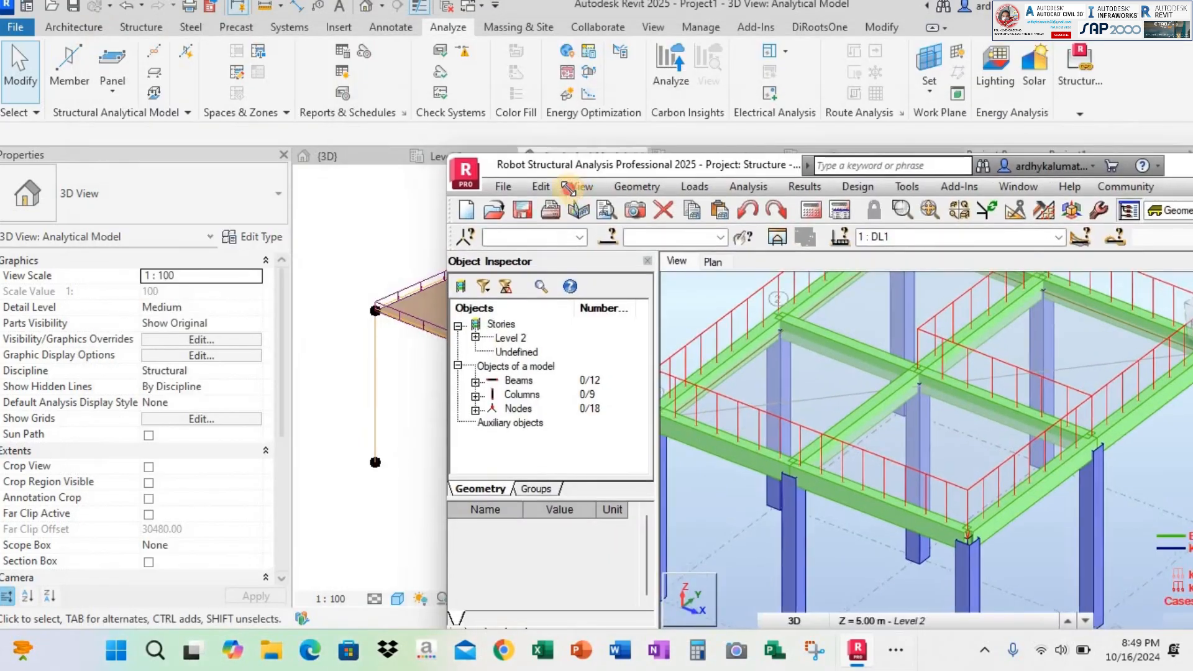
{"action": "left_click_drag", "start_coordinate": [684, 197], "coordinate": [171, 94]}
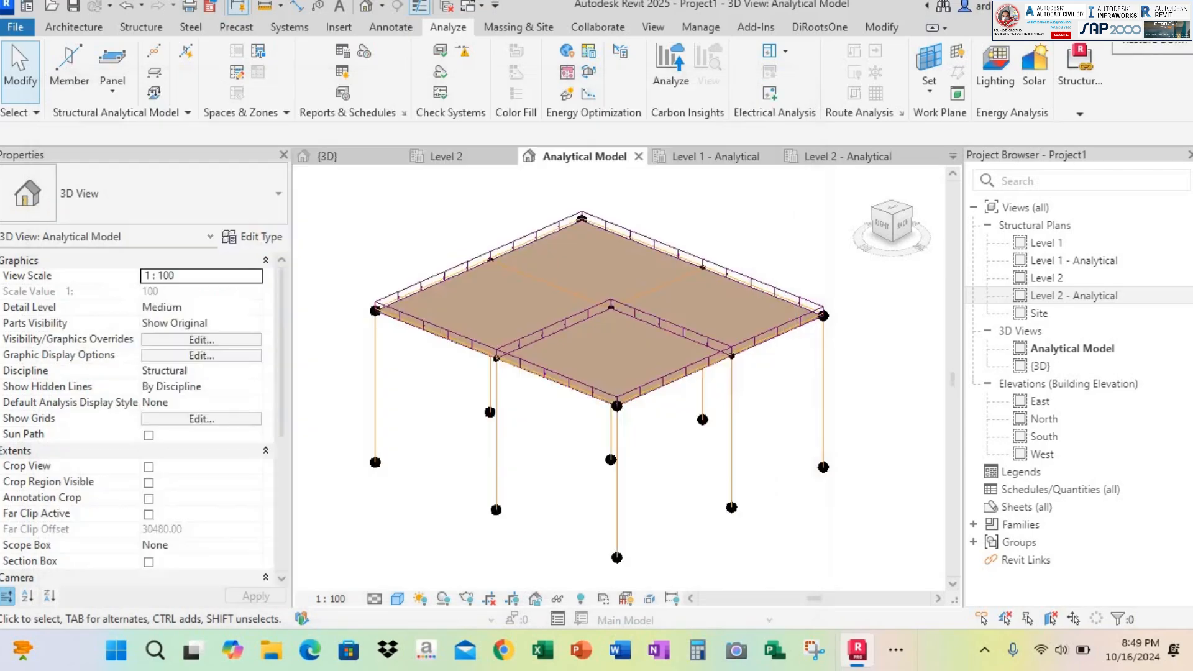
{"action": "left_click_drag", "start_coordinate": [1183, 65], "coordinate": [714, 65]}
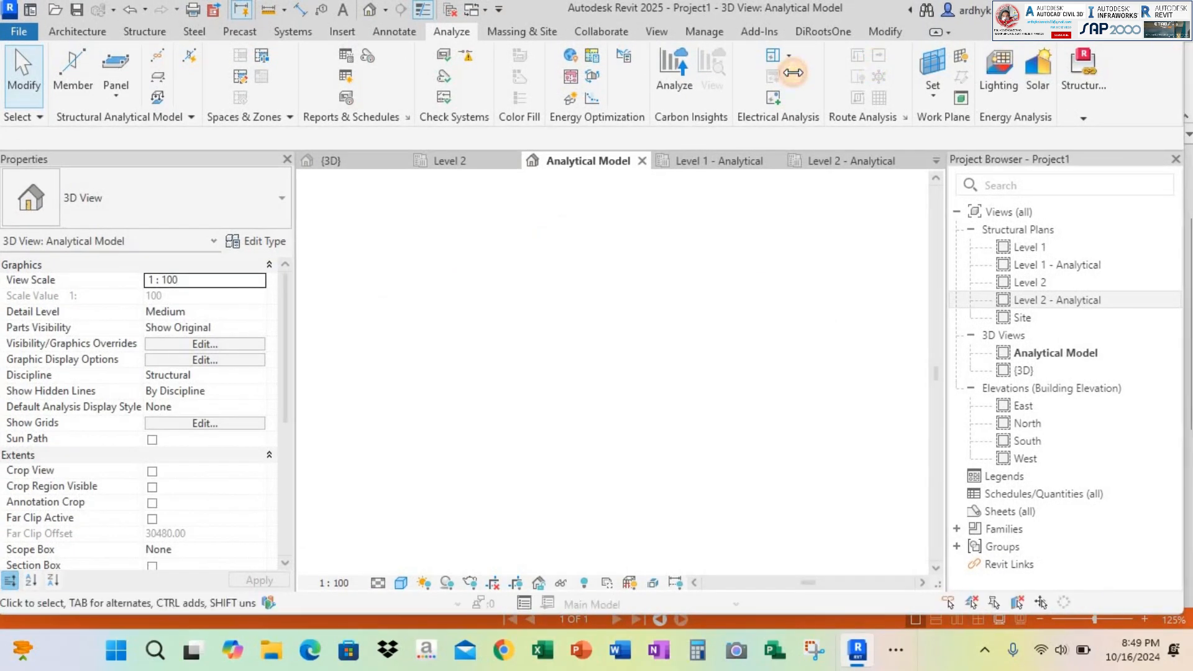
{"action": "left_click", "coordinate": [1092, 10]}
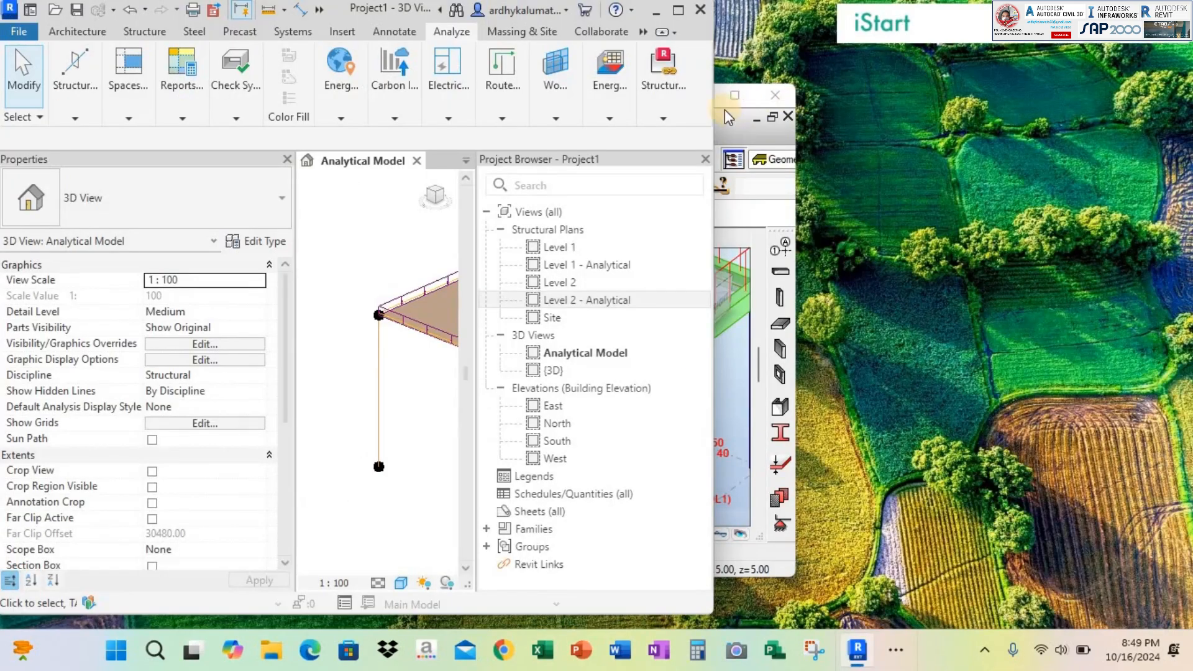
Move the Robot window toward the free space beside Revit and narrow Revit's Properties palette
{"action": "left_click", "coordinate": [738, 122]}
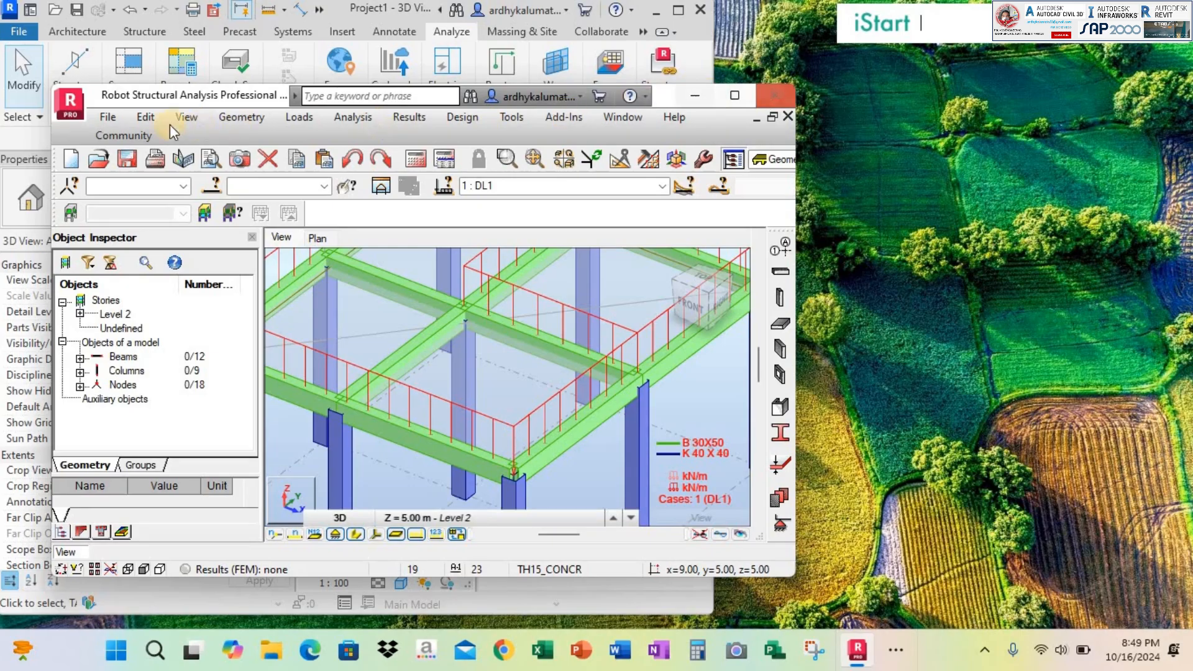
{"action": "left_click_drag", "start_coordinate": [113, 99], "coordinate": [482, 46]}
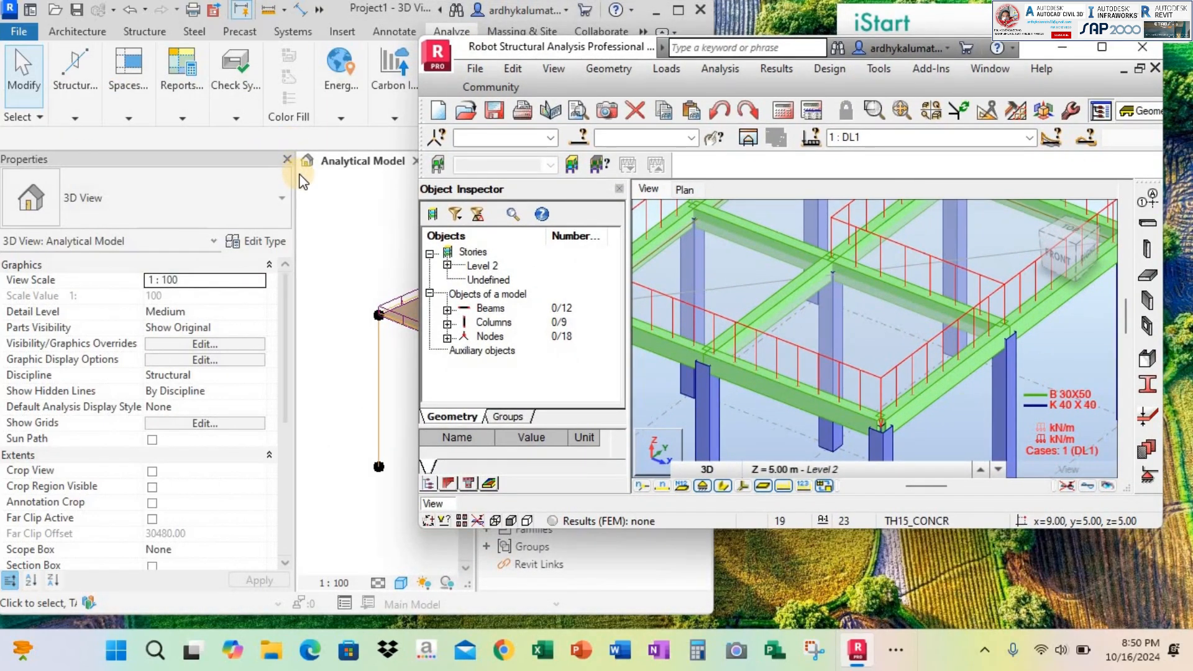
{"action": "left_click_drag", "start_coordinate": [296, 175], "coordinate": [193, 173]}
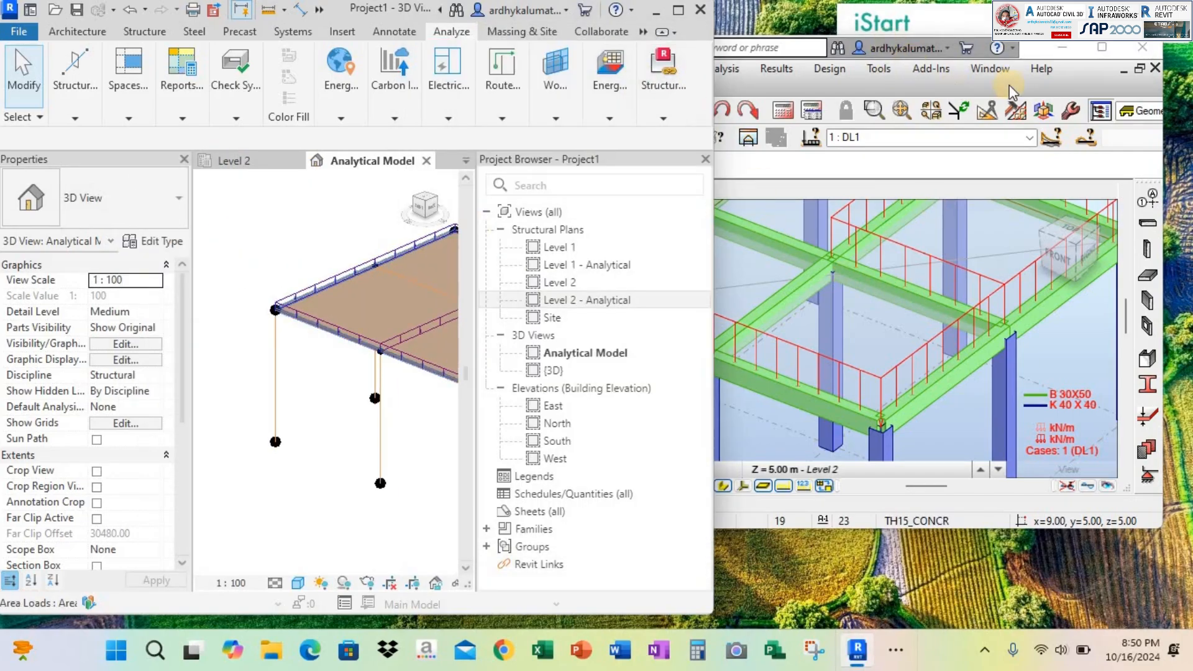
{"action": "left_click", "coordinate": [987, 84]}
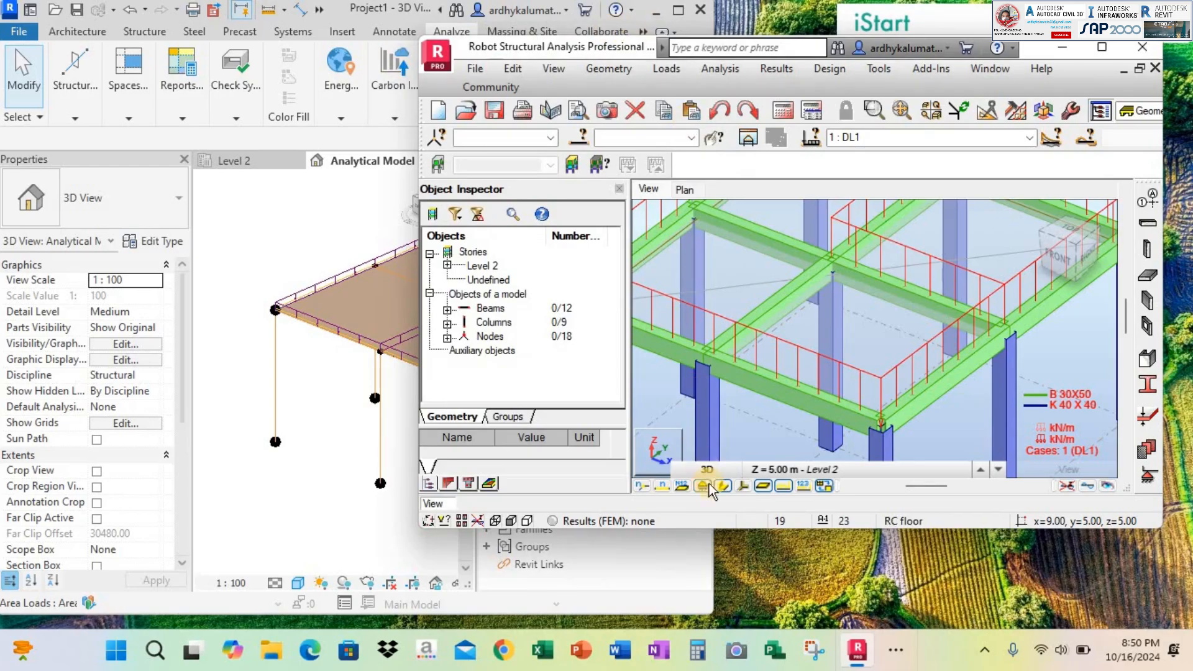
Narrow the Revit window to just under half the screen and close its Project Browser so the analytical model fits
{"action": "left_click", "coordinate": [546, 617]}
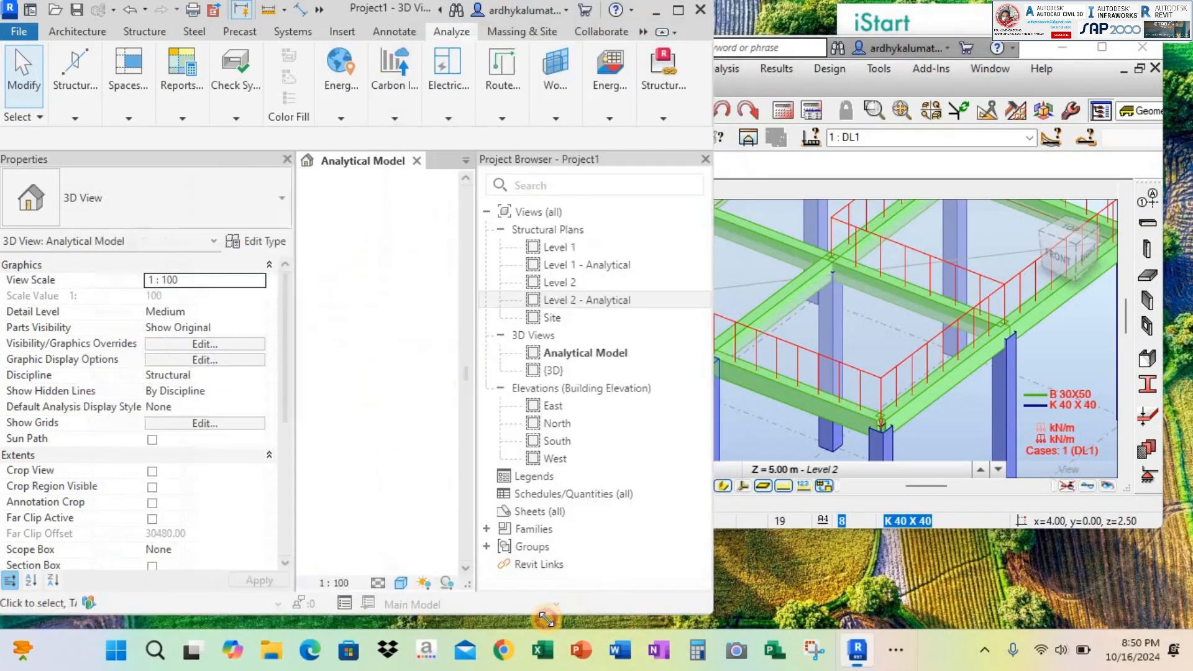
{"action": "left_click_drag", "start_coordinate": [545, 620], "coordinate": [546, 624]}
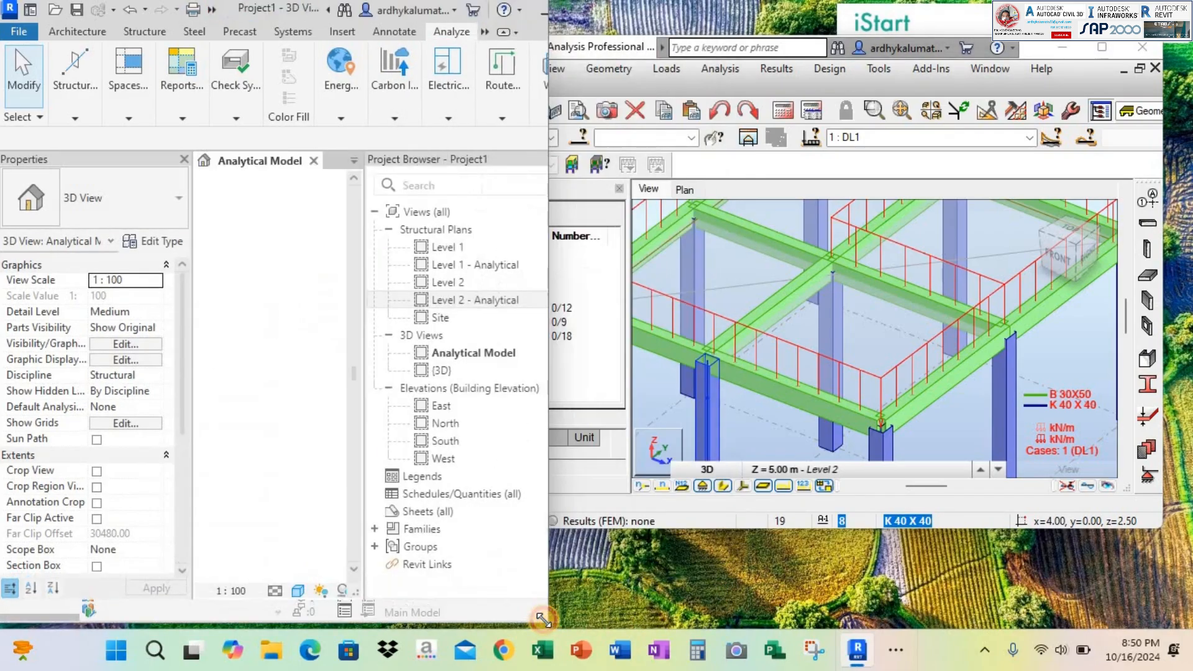
{"action": "left_click", "coordinate": [535, 160]}
{"action": "middle_click_drag", "start_coordinate": [310, 316], "coordinate": [459, 312], "text": "shift"}
Resize the Robot window to fill the space beside Revit and show the whole loaded frame for comparison
{"action": "left_click", "coordinate": [769, 79]}
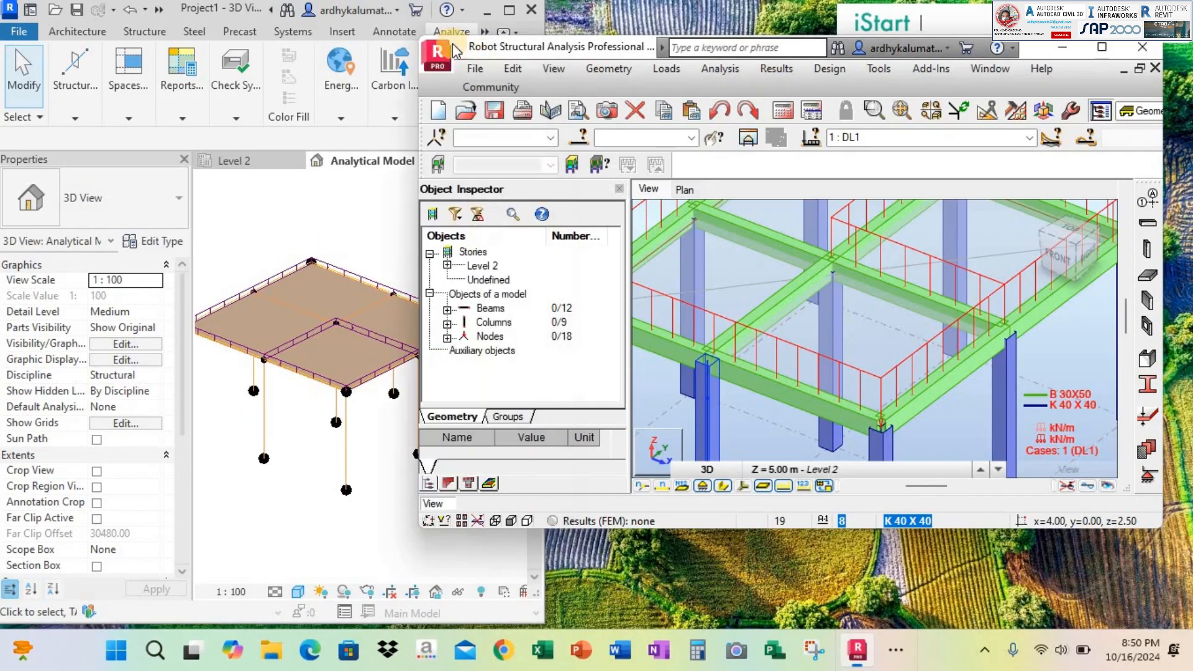
{"action": "left_click_drag", "start_coordinate": [420, 38], "coordinate": [545, 11]}
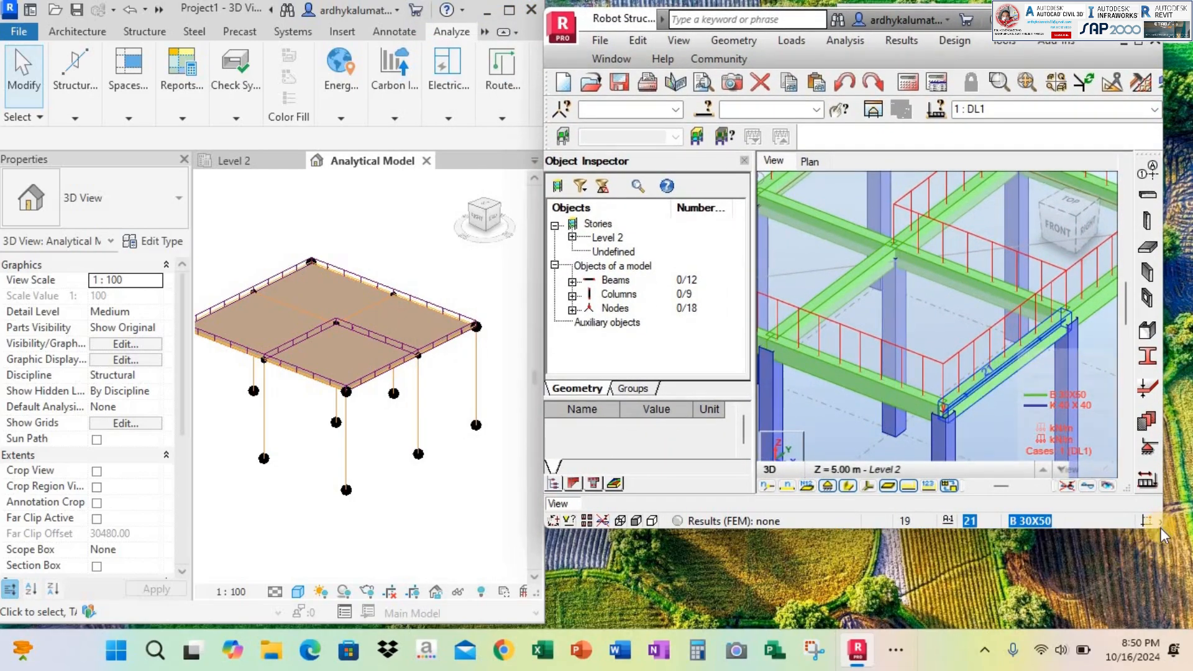
{"action": "left_click_drag", "start_coordinate": [1161, 527], "coordinate": [1190, 624]}
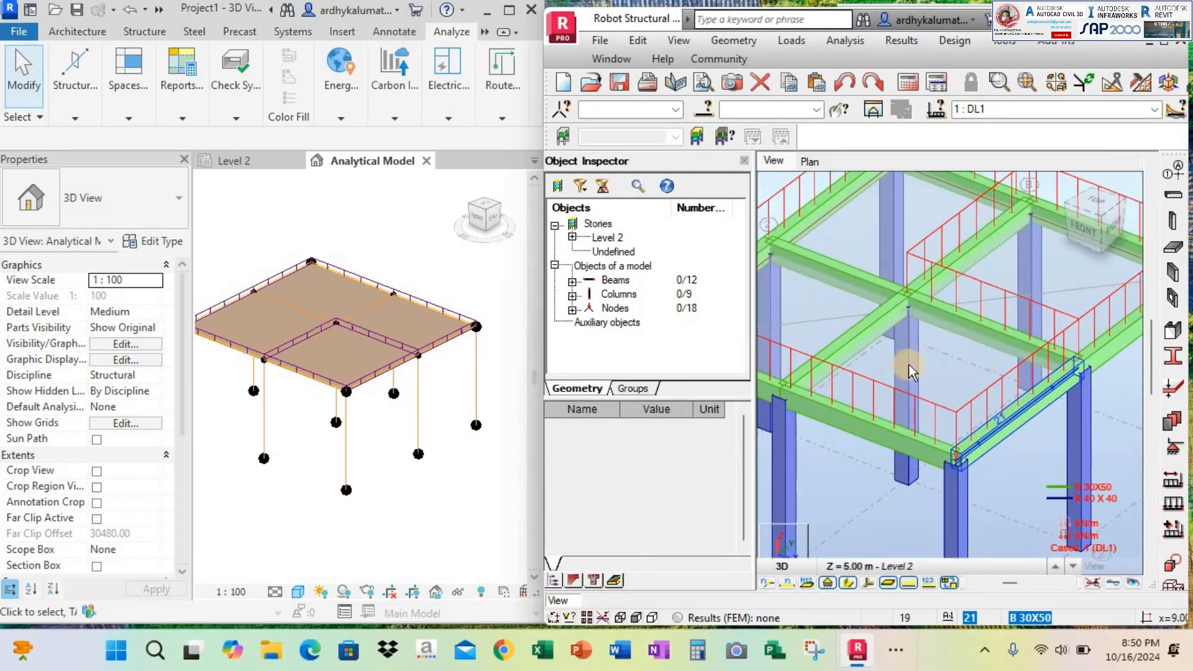
{"action": "scroll", "coordinate": [1001, 349], "scroll_direction": "down", "scroll_amount": 3}
{"action": "middle_click_drag", "start_coordinate": [997, 342], "coordinate": [995, 373], "text": "shift"}
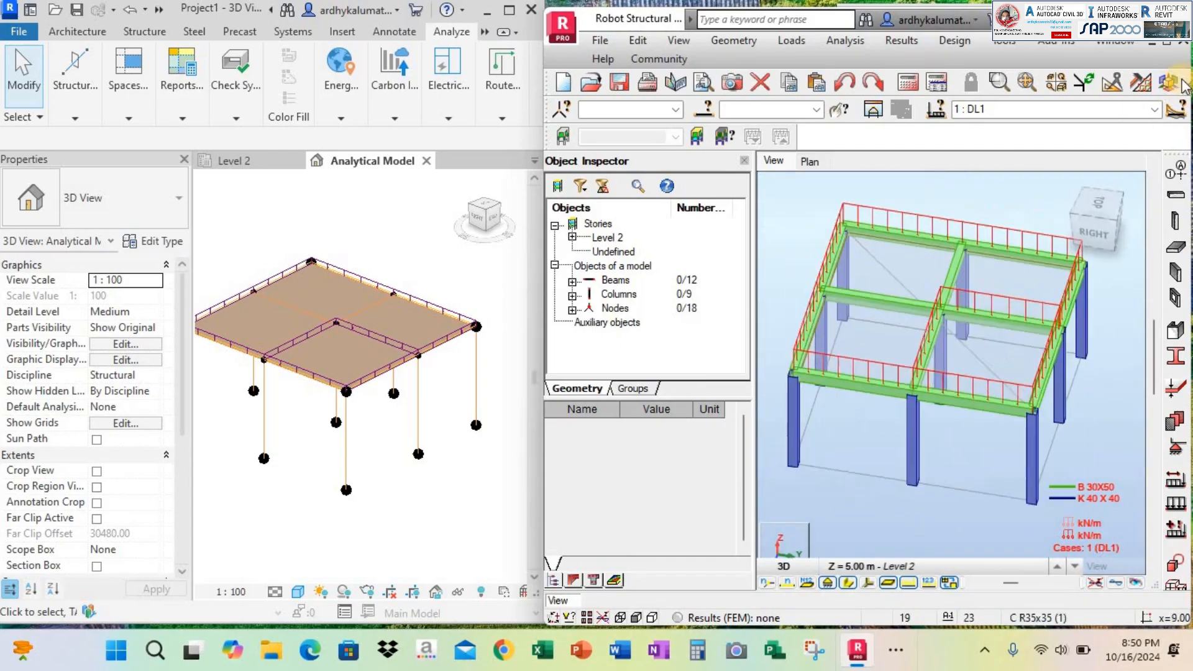
{"action": "left_click_drag", "start_coordinate": [1188, 373], "coordinate": [1192, 373]}
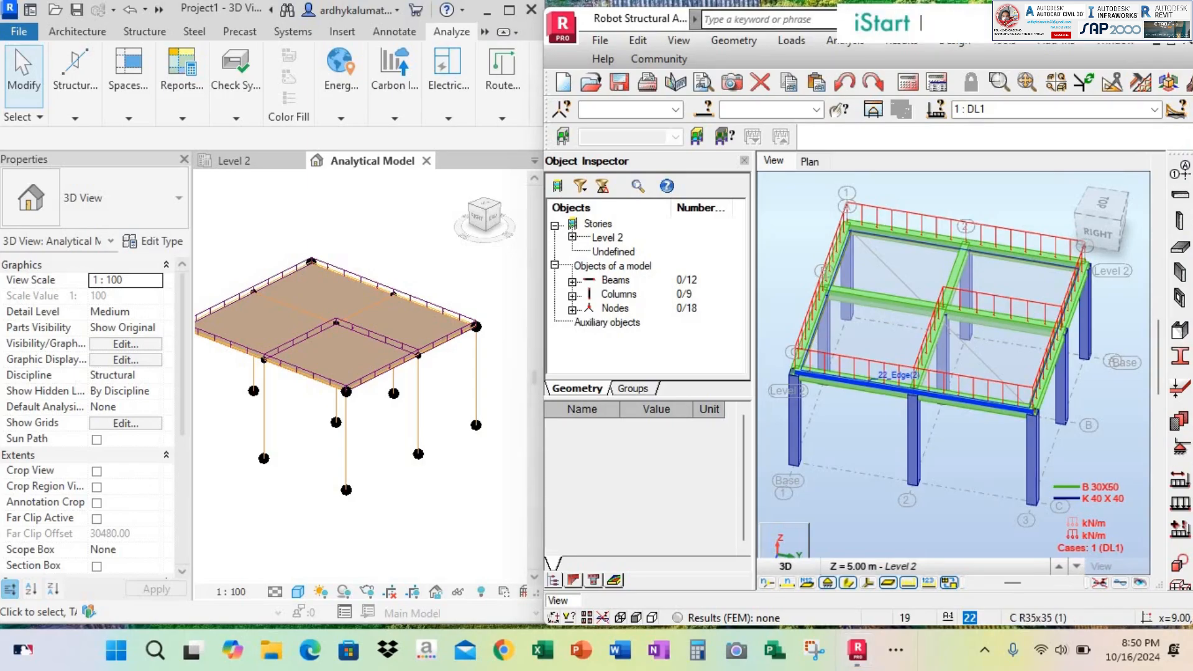
{"action": "left_click", "coordinate": [1178, 16]}
{"action": "left_click", "coordinate": [547, 371]}
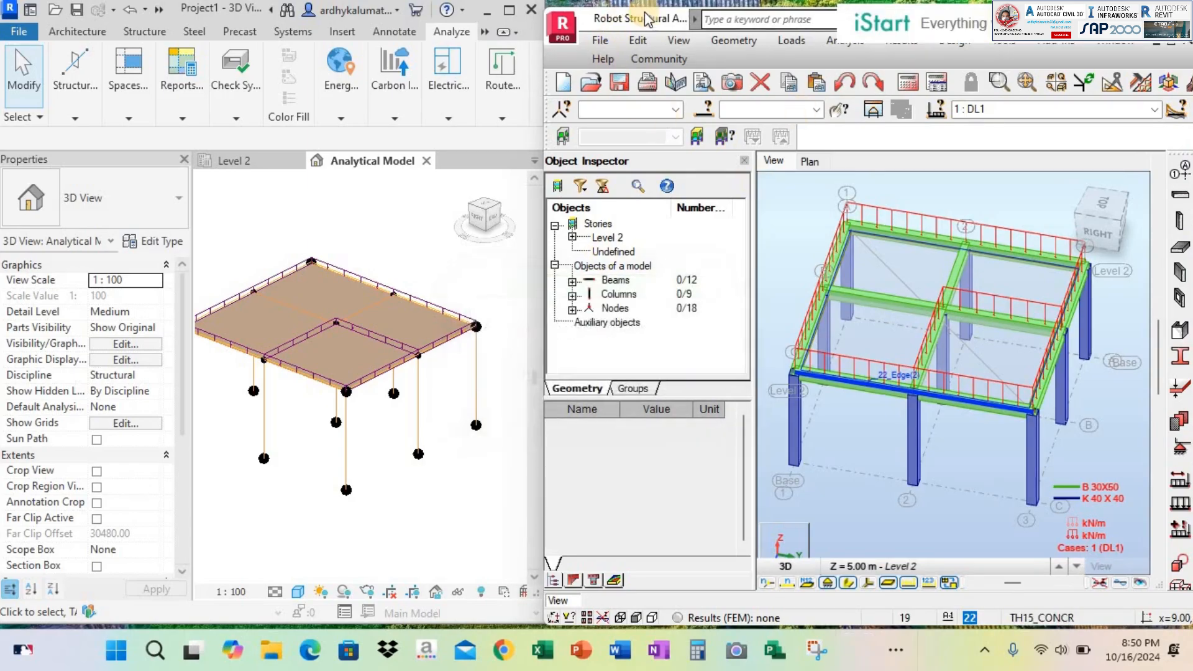